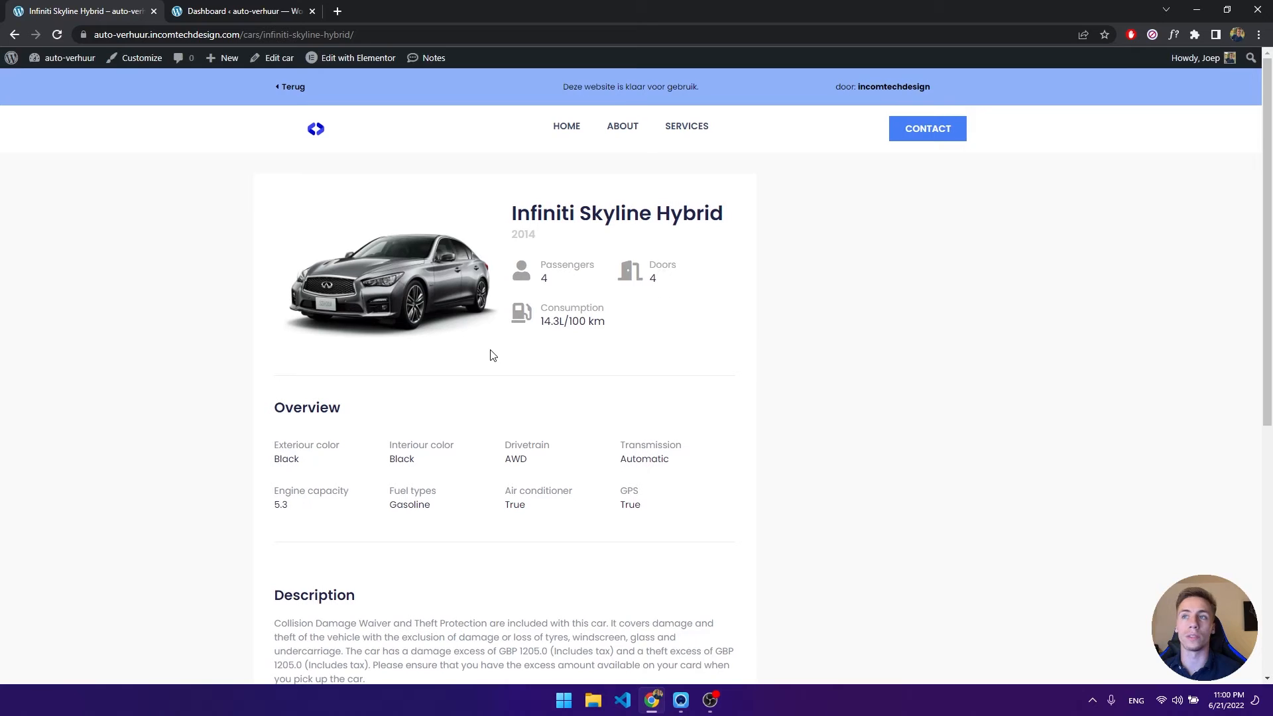
# Examine the Infiniti Skyline Hybrid page's title, year, specifications, overview, description and image gallery as possible filter criteria.
pyautogui.scroll(-6, 492, 351)
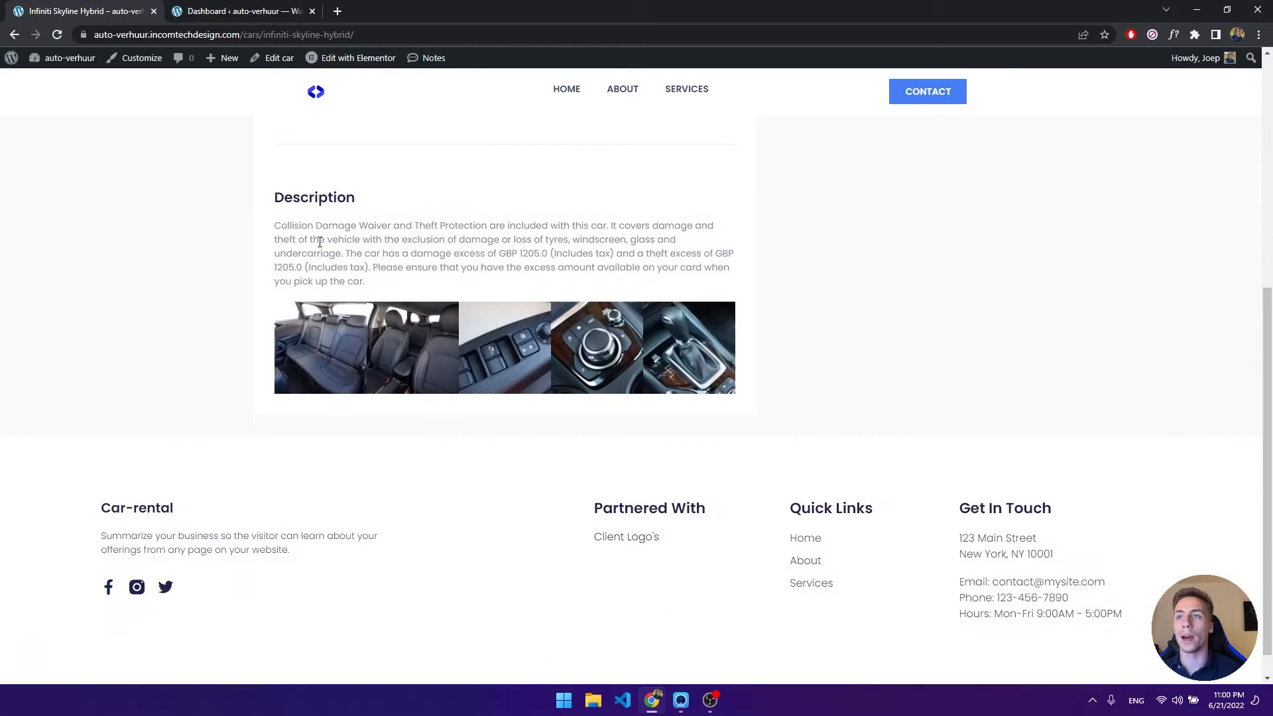
pyautogui.scroll(6, 492, 344)
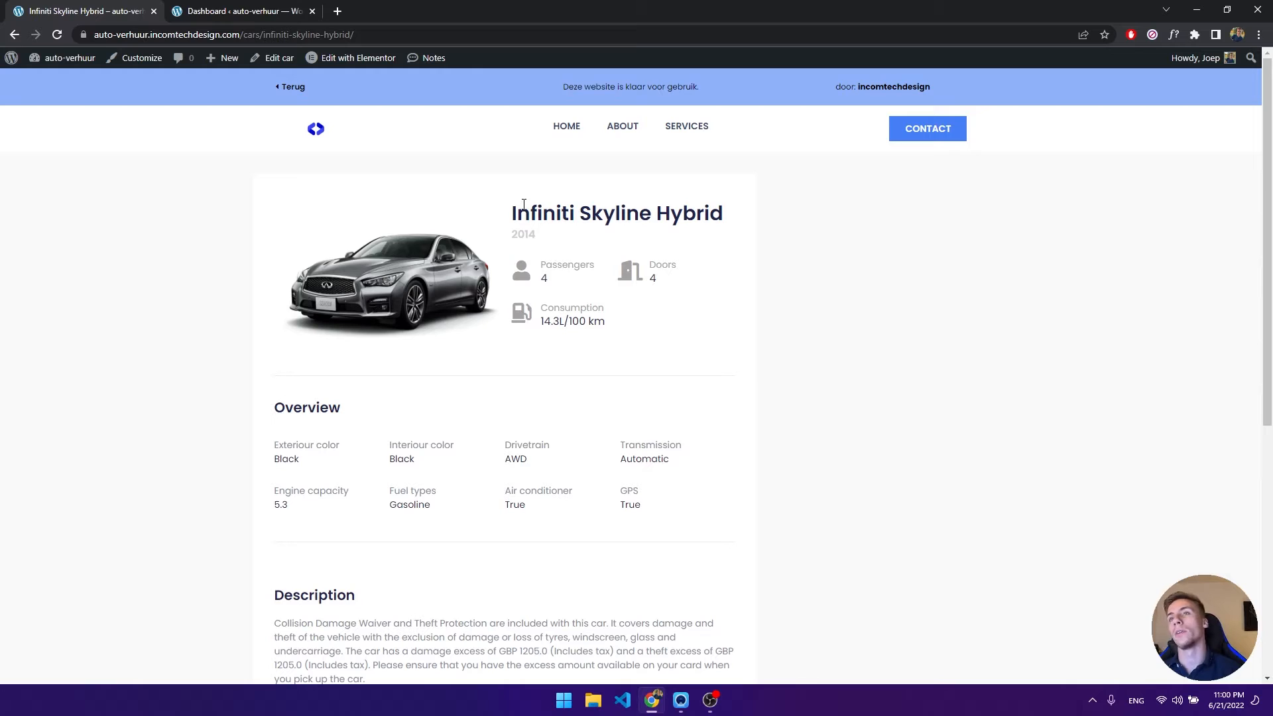
pyautogui.click(226, 12)
pyautogui.moveTo(39, 489)
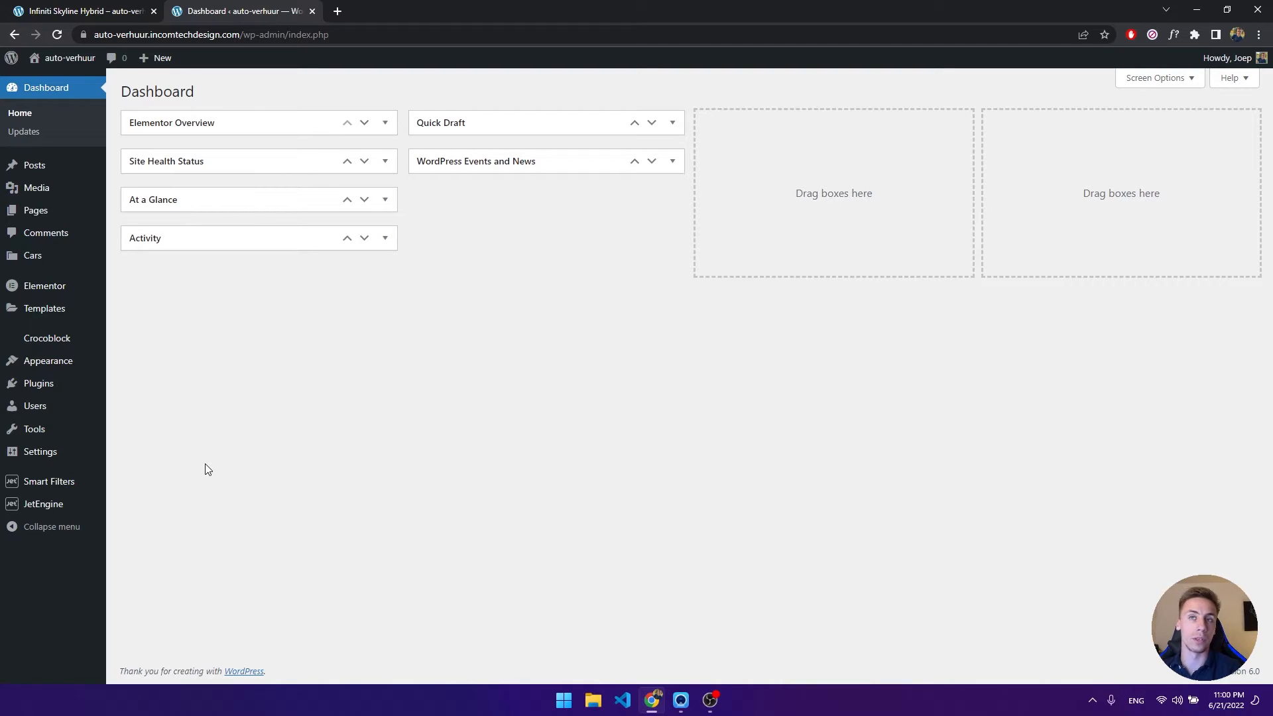
pyautogui.click(78, 14)
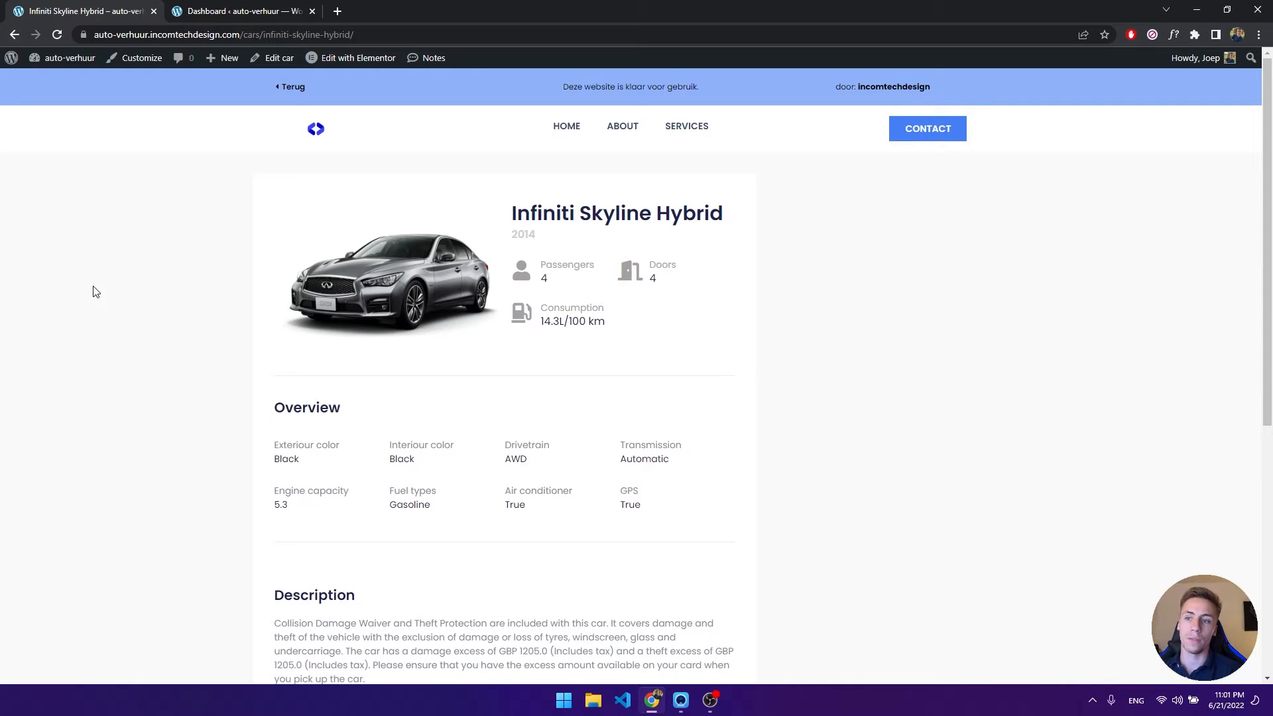
pyautogui.moveTo(510, 212); pyautogui.dragTo(723, 214)
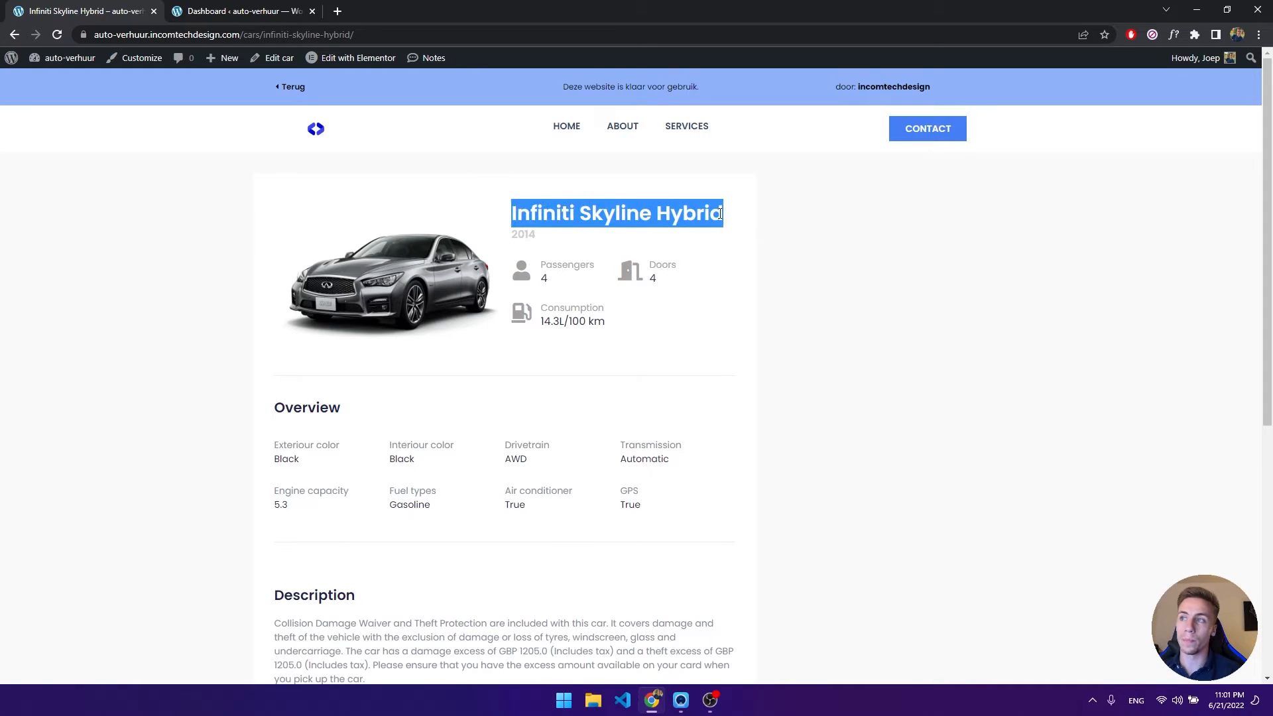
pyautogui.click(638, 253)
pyautogui.moveTo(516, 236); pyautogui.dragTo(566, 282)
pyautogui.click(566, 281)
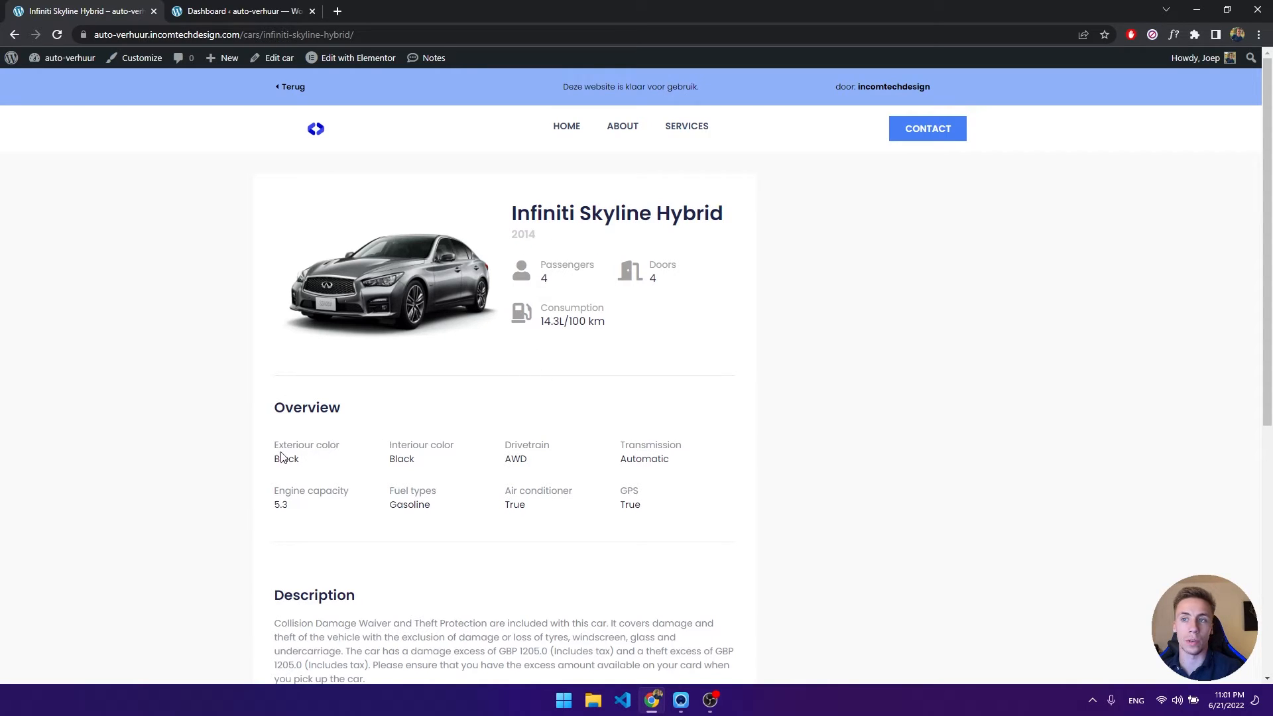
pyautogui.scroll(-2, 396, 496)
pyautogui.scroll(1, 397, 491)
pyautogui.scroll(1, 398, 492)
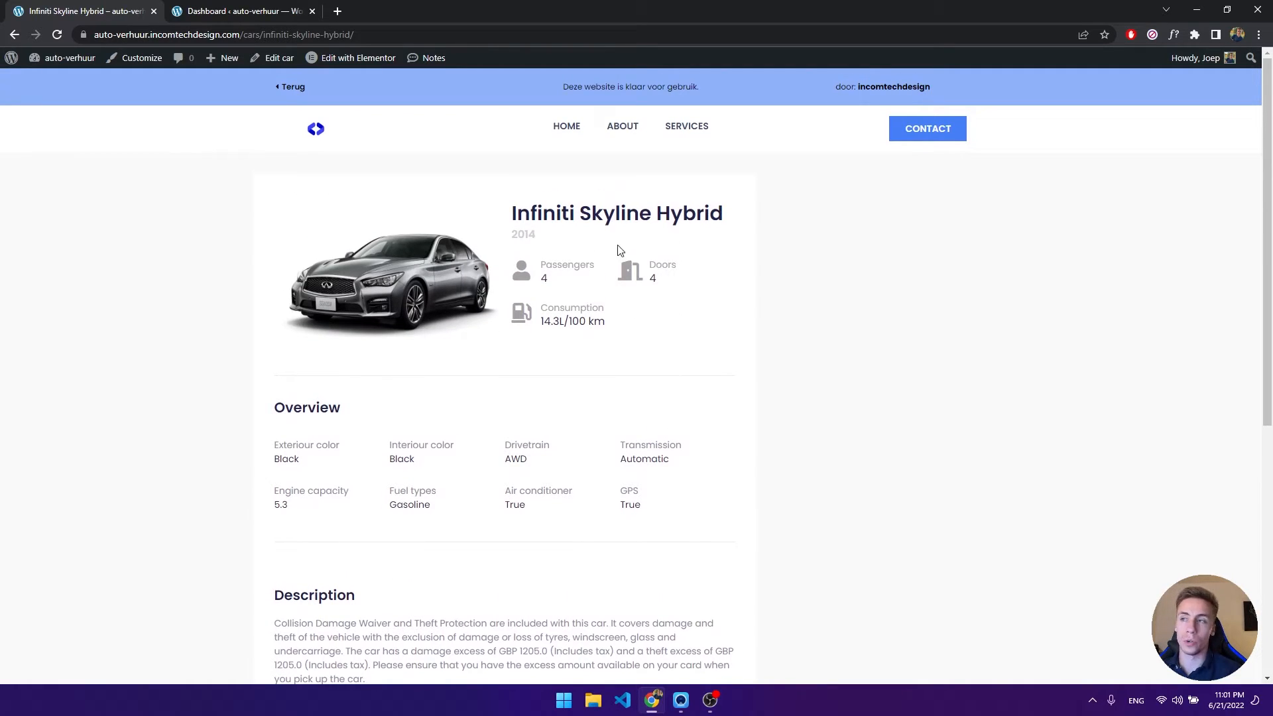
pyautogui.moveTo(513, 214); pyautogui.dragTo(736, 210)
pyautogui.click(705, 226)
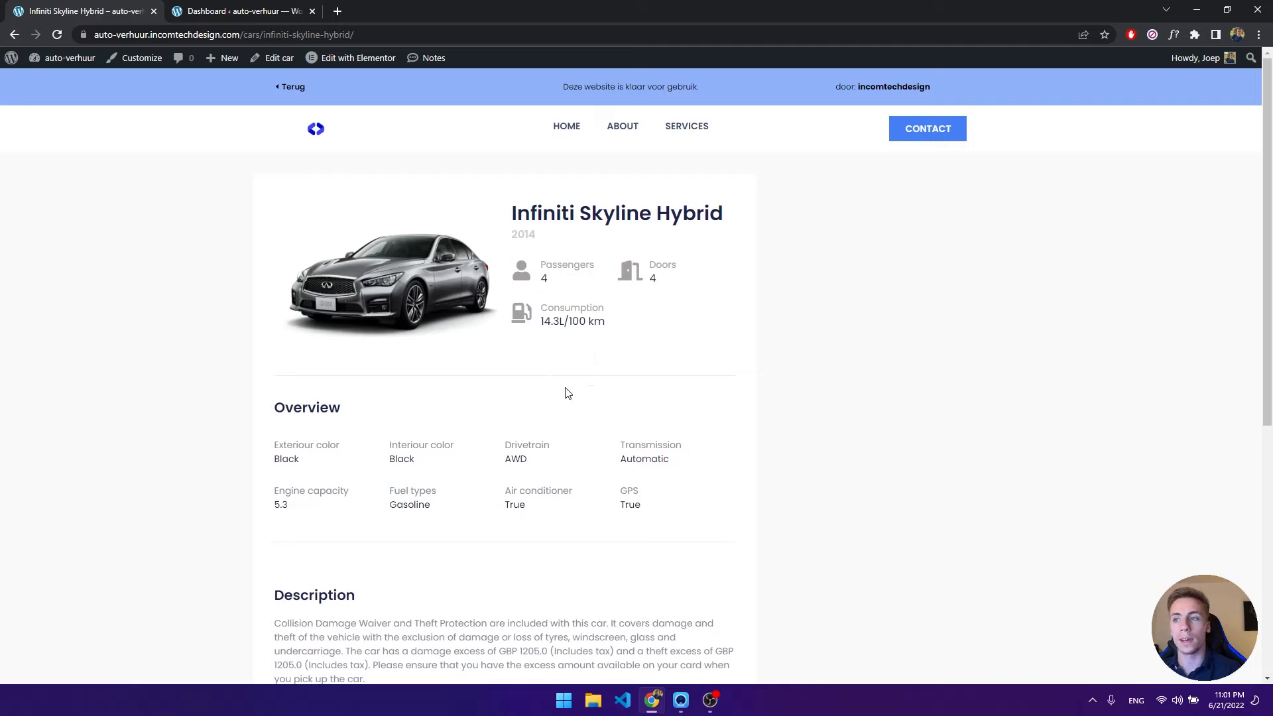
pyautogui.scroll(-3, 352, 435)
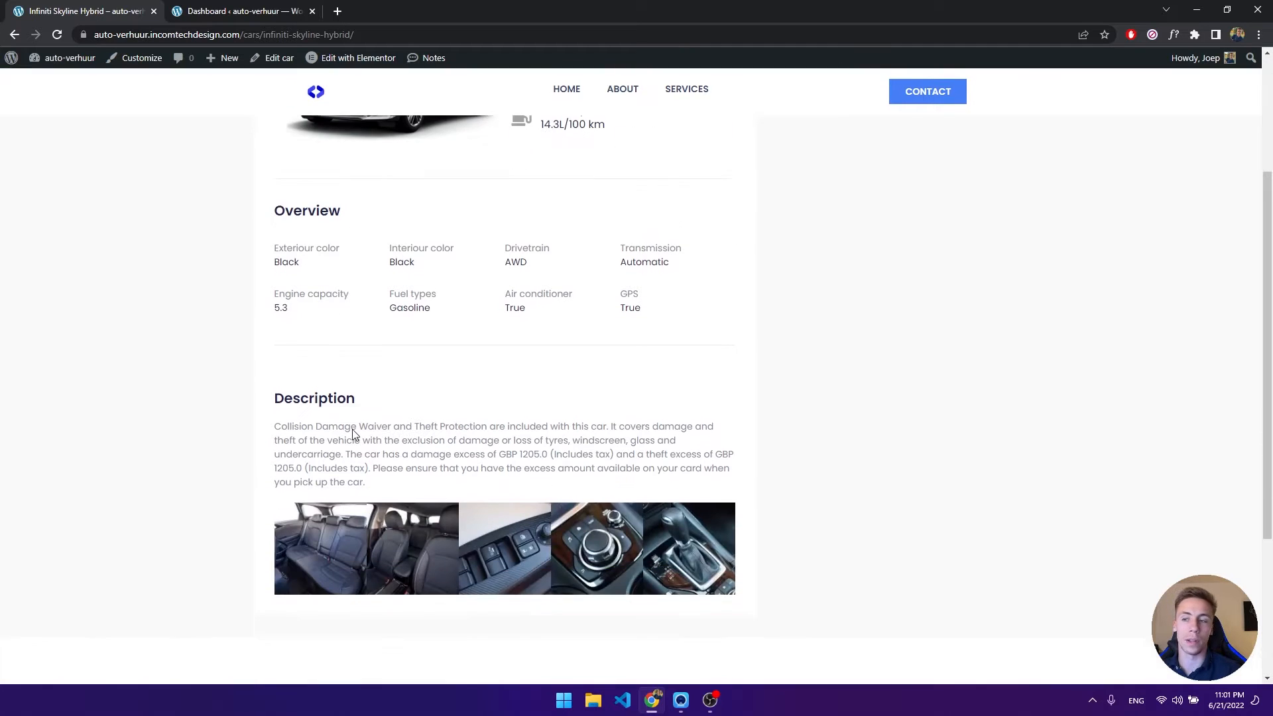
pyautogui.scroll(3, 352, 434)
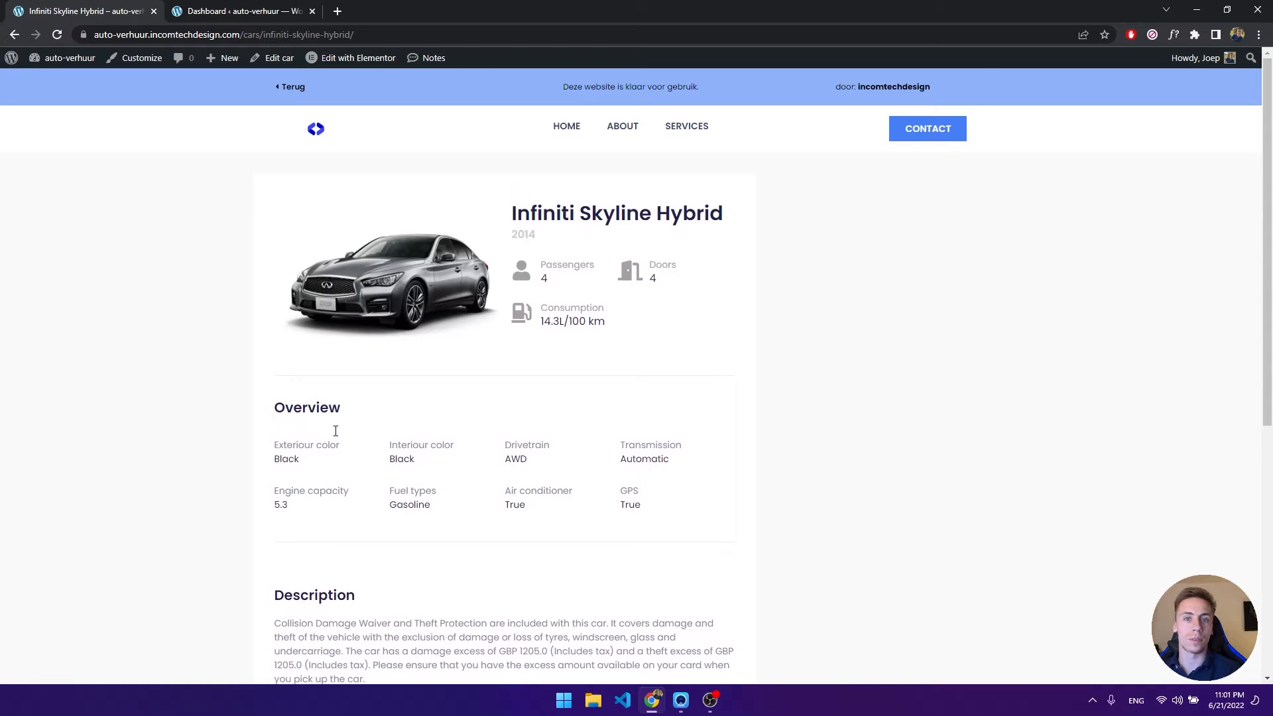
# In the WordPress dashboard, start a new filter in Smart Filters.
pyautogui.click(273, 10)
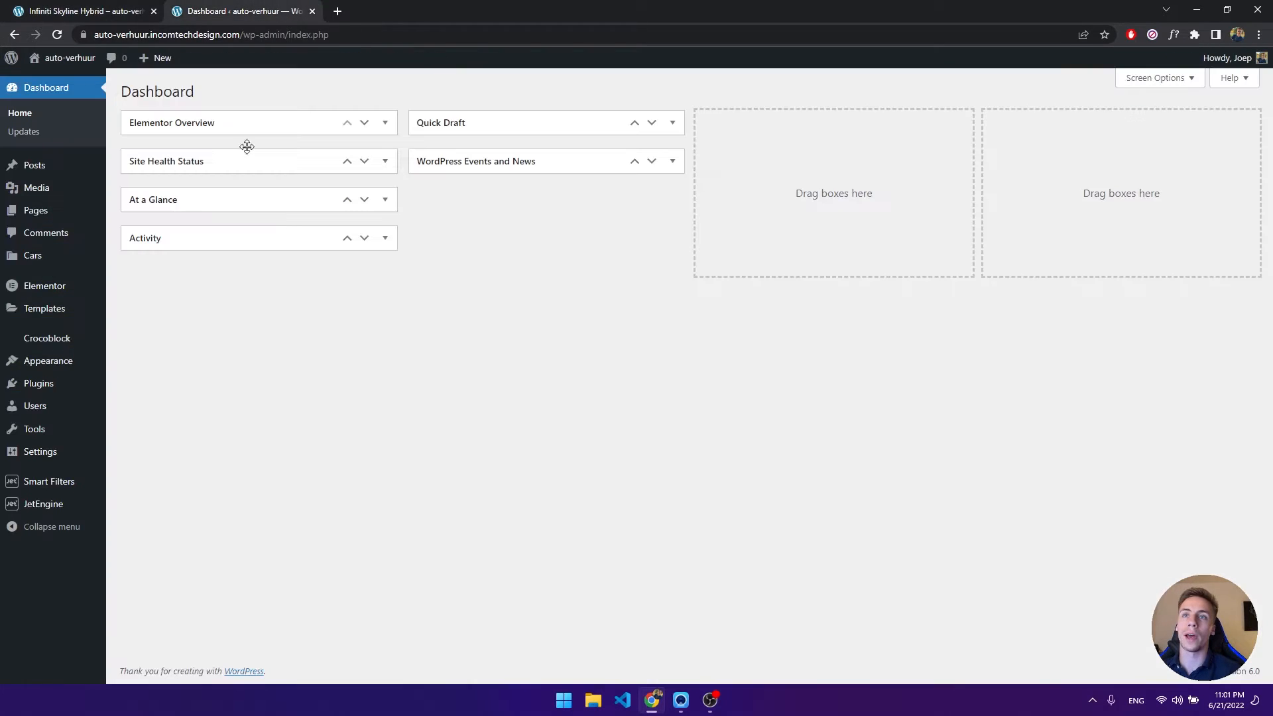
pyautogui.moveTo(35, 484)
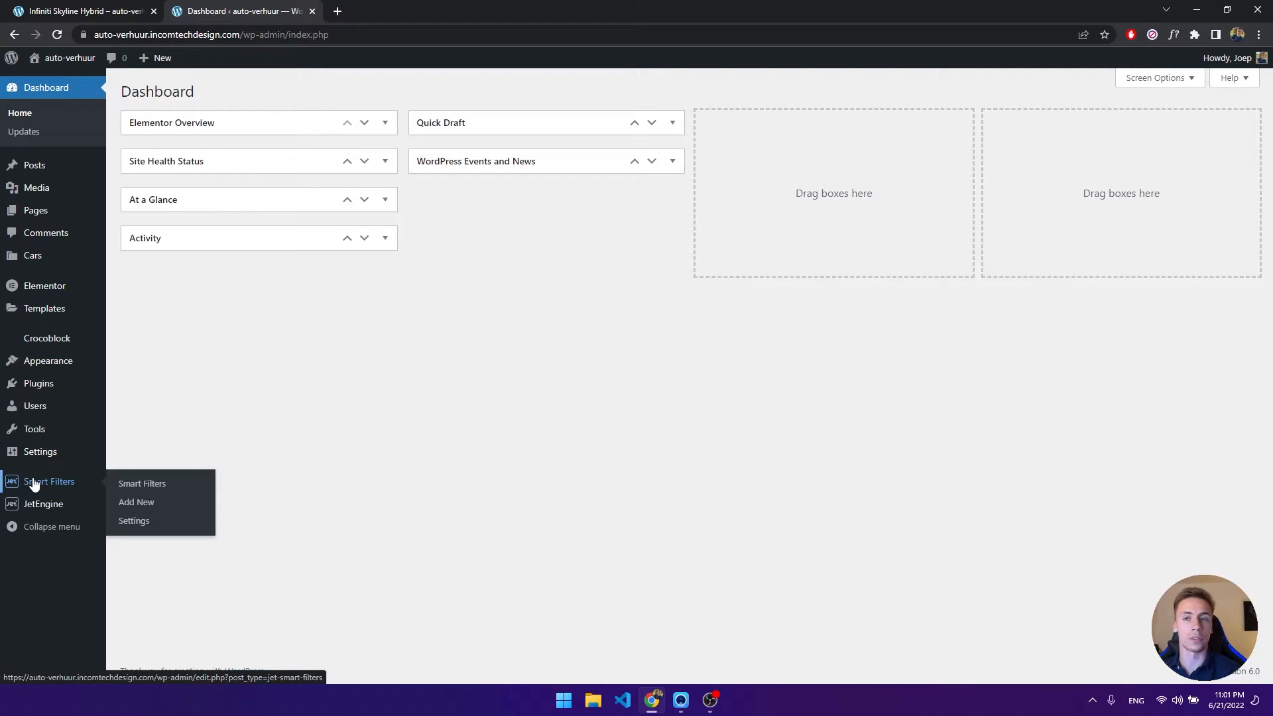
pyautogui.click(34, 483)
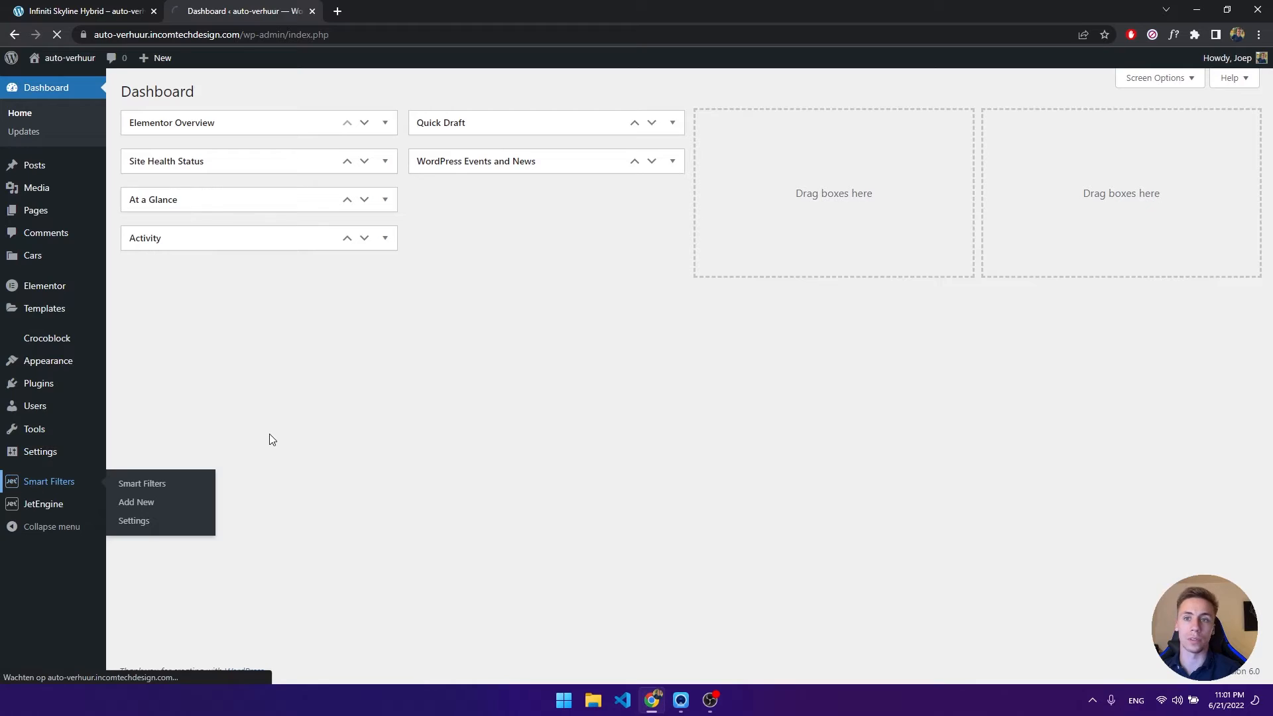
pyautogui.click(242, 101)
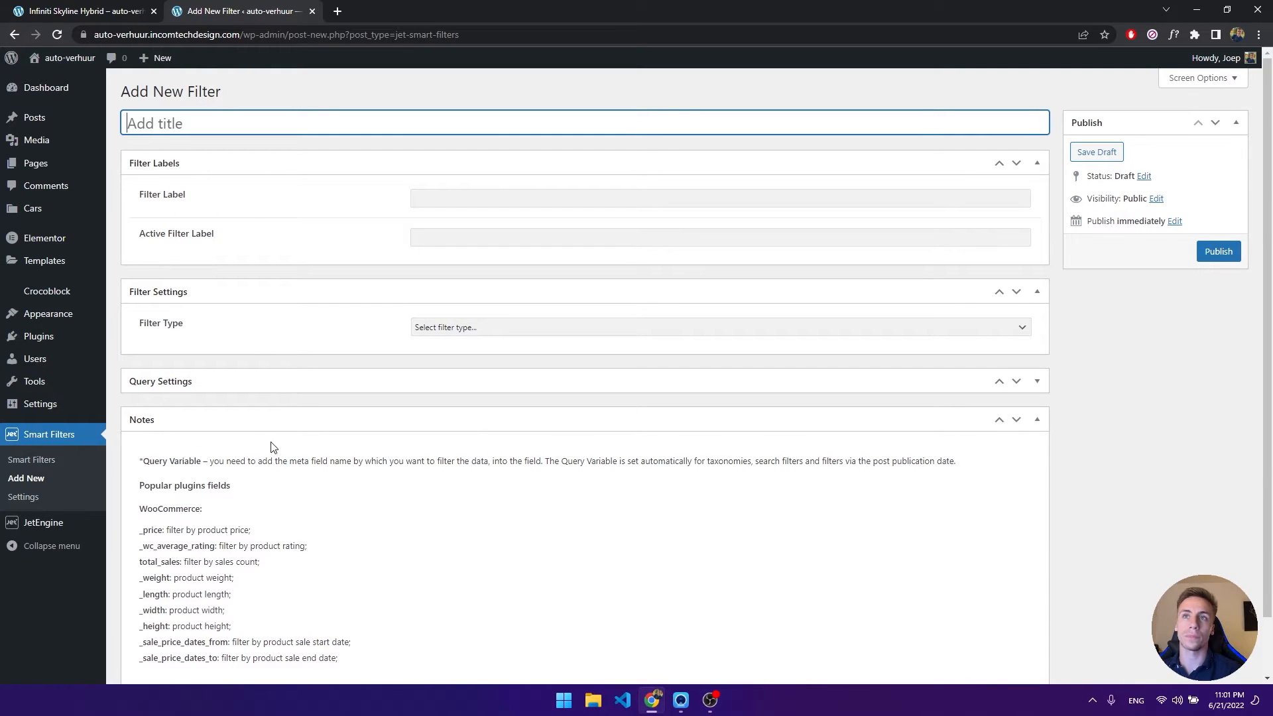
# Check the car name on the Infiniti Skyline Hybrid page and title the new filter "Car Title".
pyautogui.click(130, 11)
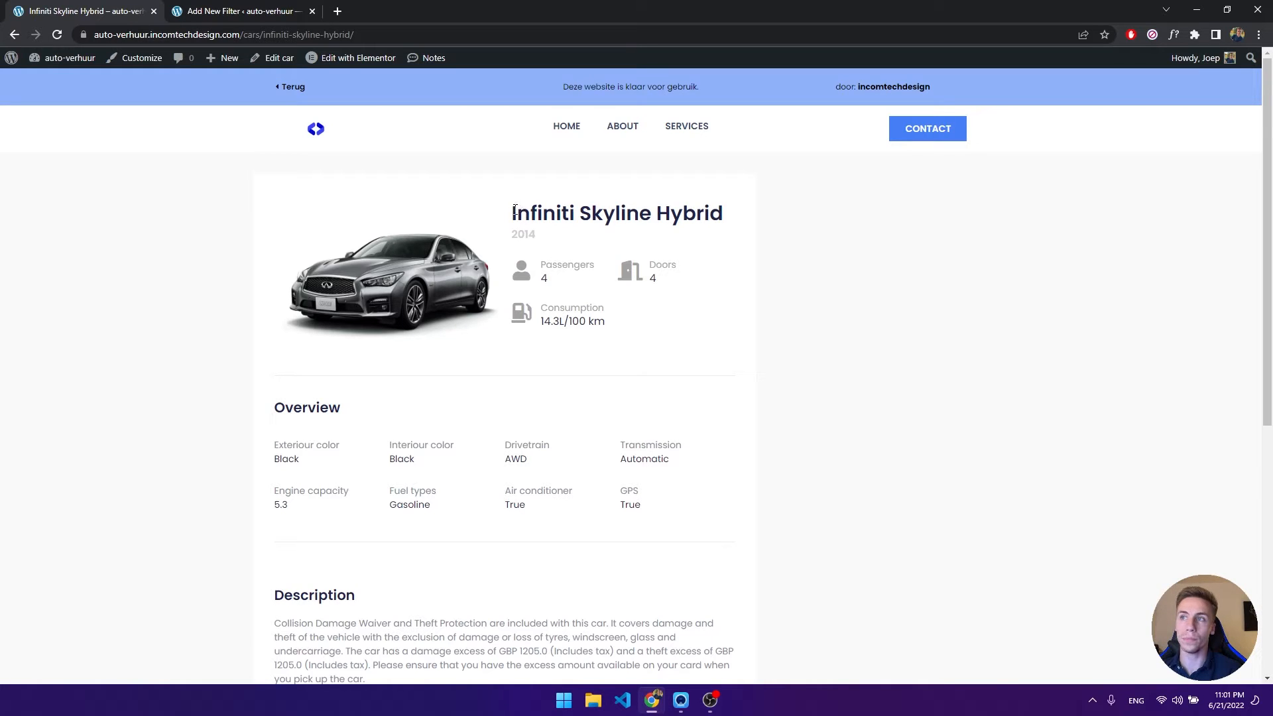
pyautogui.moveTo(514, 211); pyautogui.dragTo(705, 213)
pyautogui.click(290, 8)
pyautogui.write('c')
pyautogui.press('BackSpace')
pyautogui.write('Car')
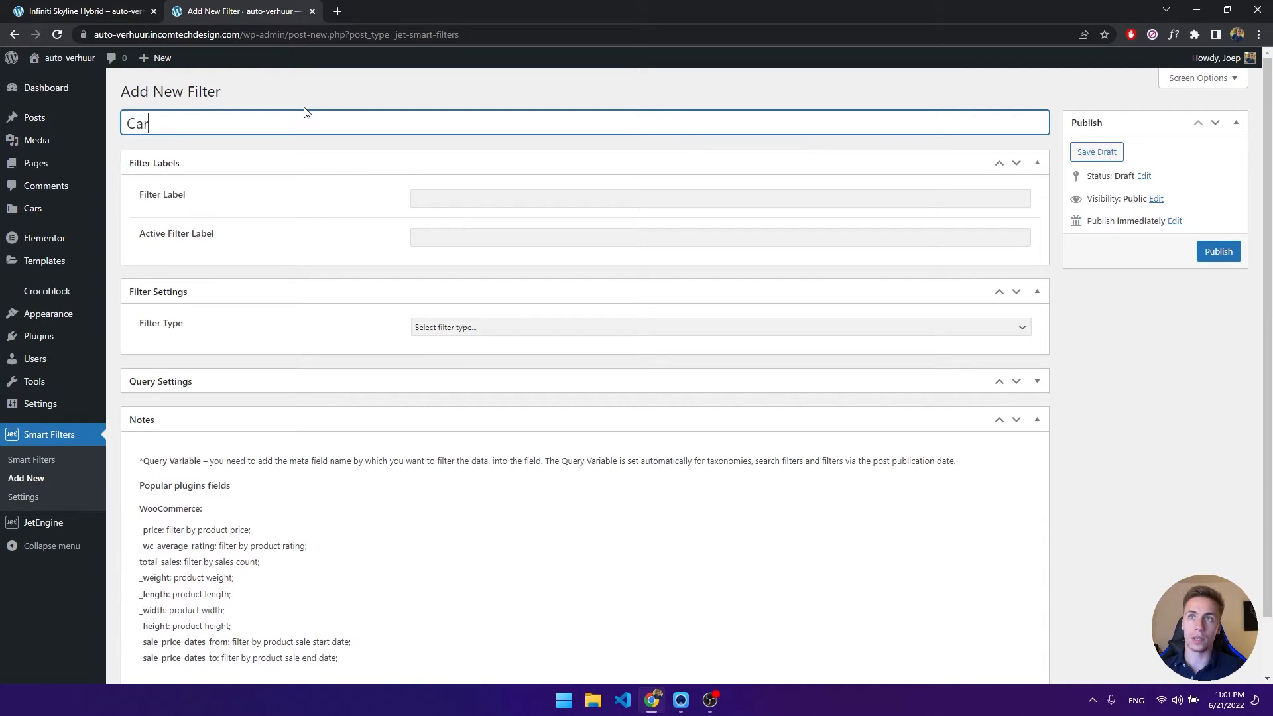
pyautogui.write(' Title')
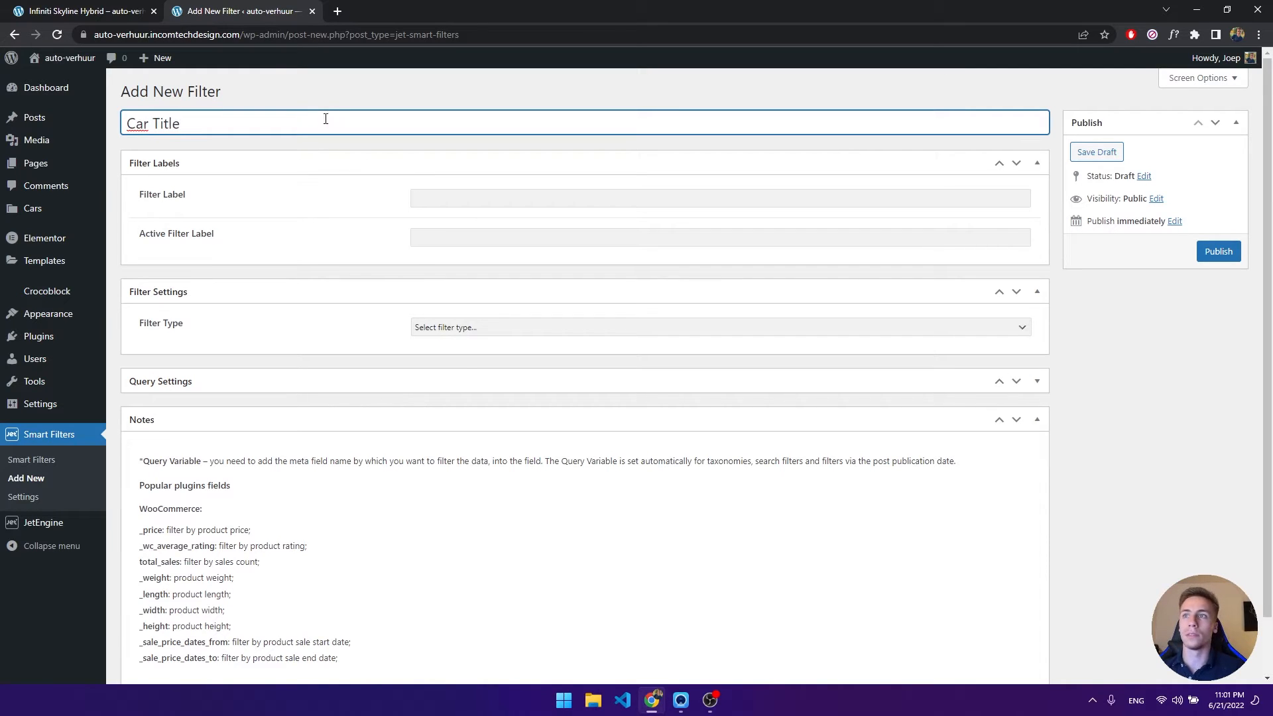
# Set both the filter label and the active filter label to "car-title".
pyautogui.click(500, 199)
pyautogui.write('car-t')
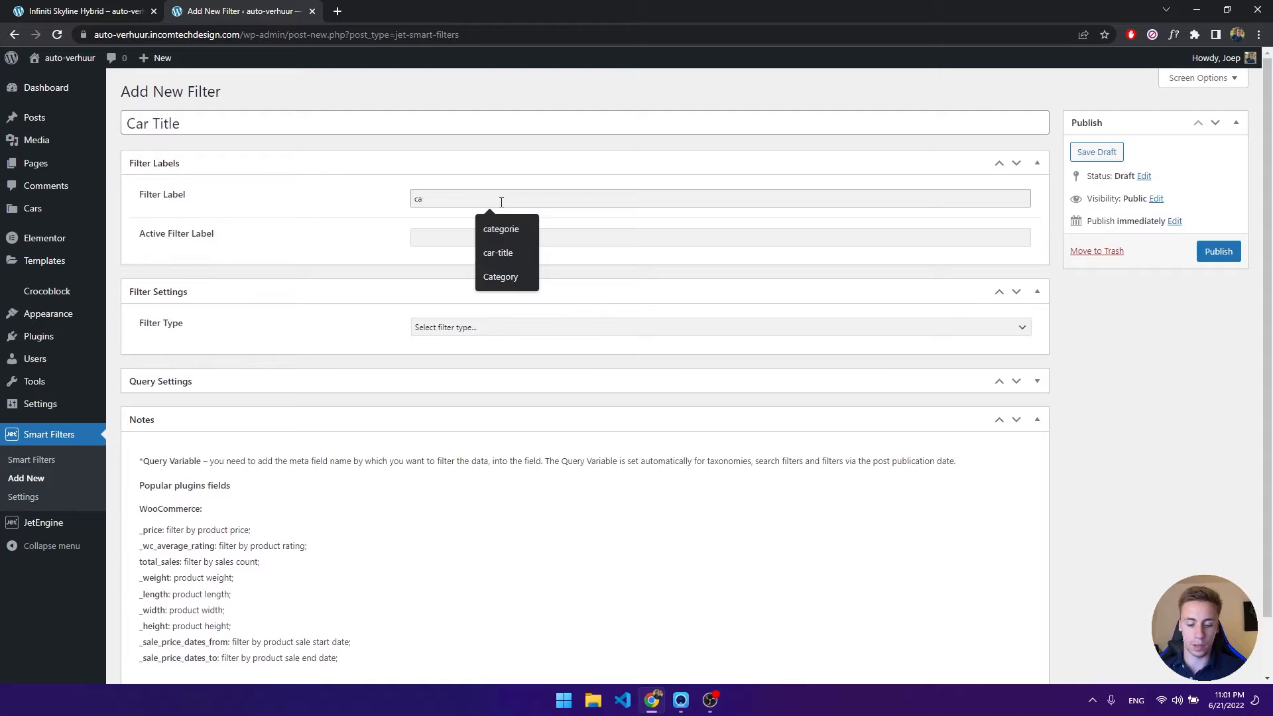
pyautogui.click(498, 229)
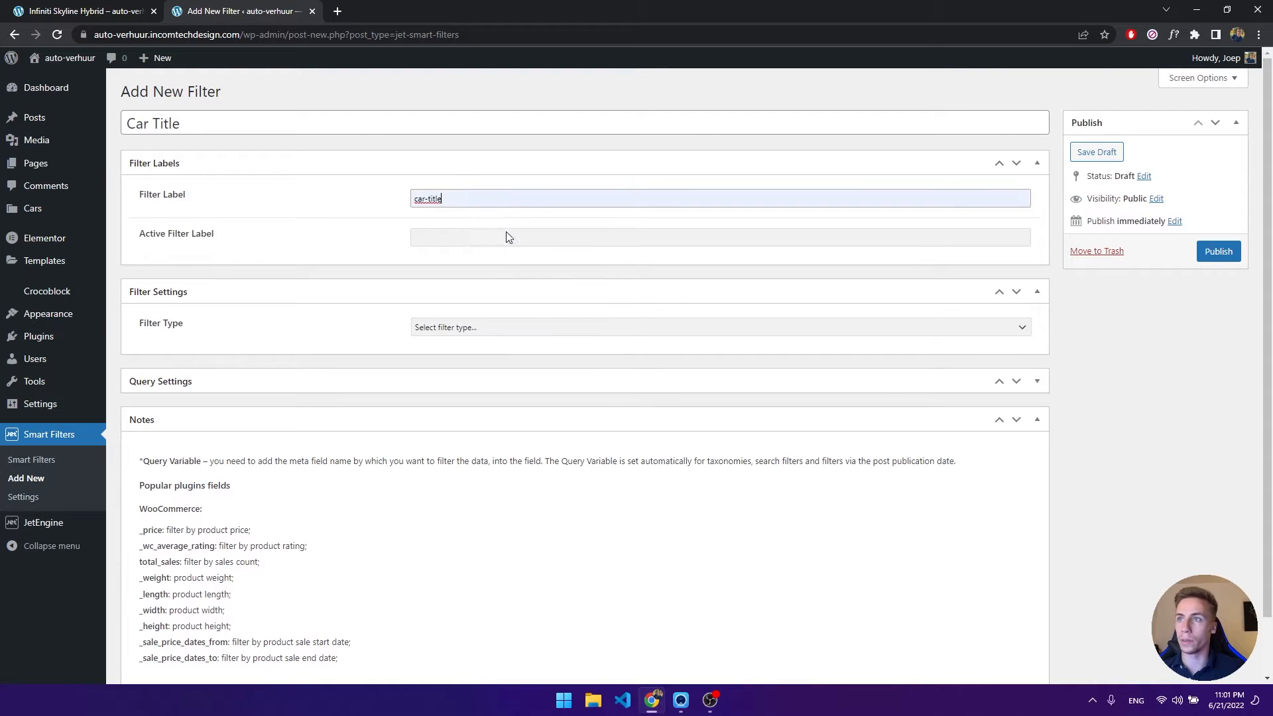
pyautogui.click(495, 238)
pyautogui.write('car')
pyautogui.click(503, 263)
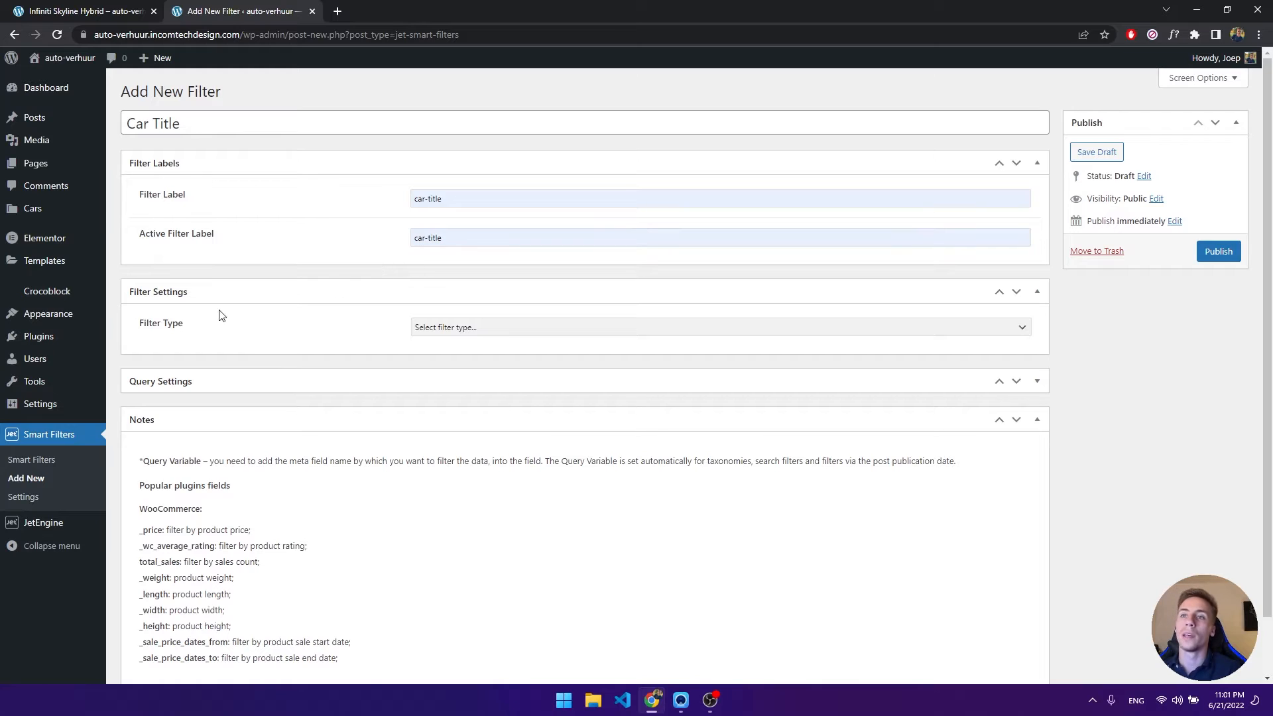
# Set the filter type of the Car Title filter to Search.
pyautogui.moveTo(137, 327); pyautogui.dragTo(219, 328)
pyautogui.click(238, 331)
pyautogui.click(418, 334)
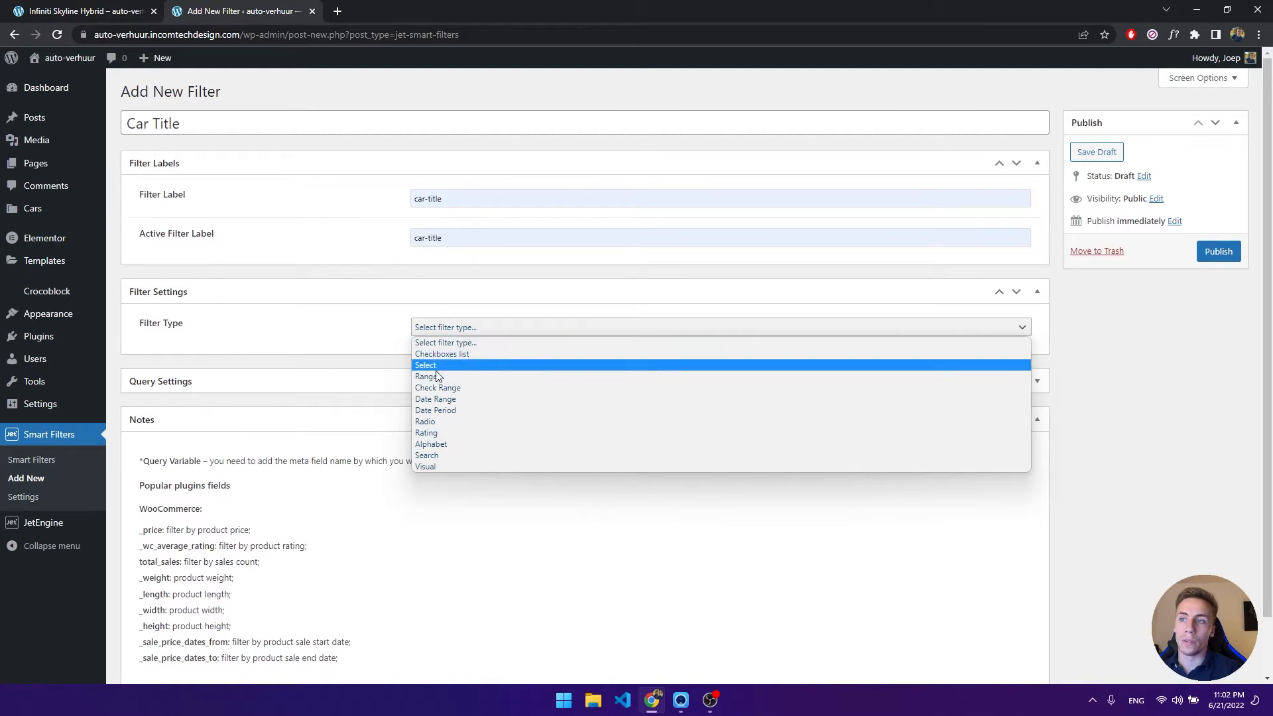
pyautogui.click(442, 457)
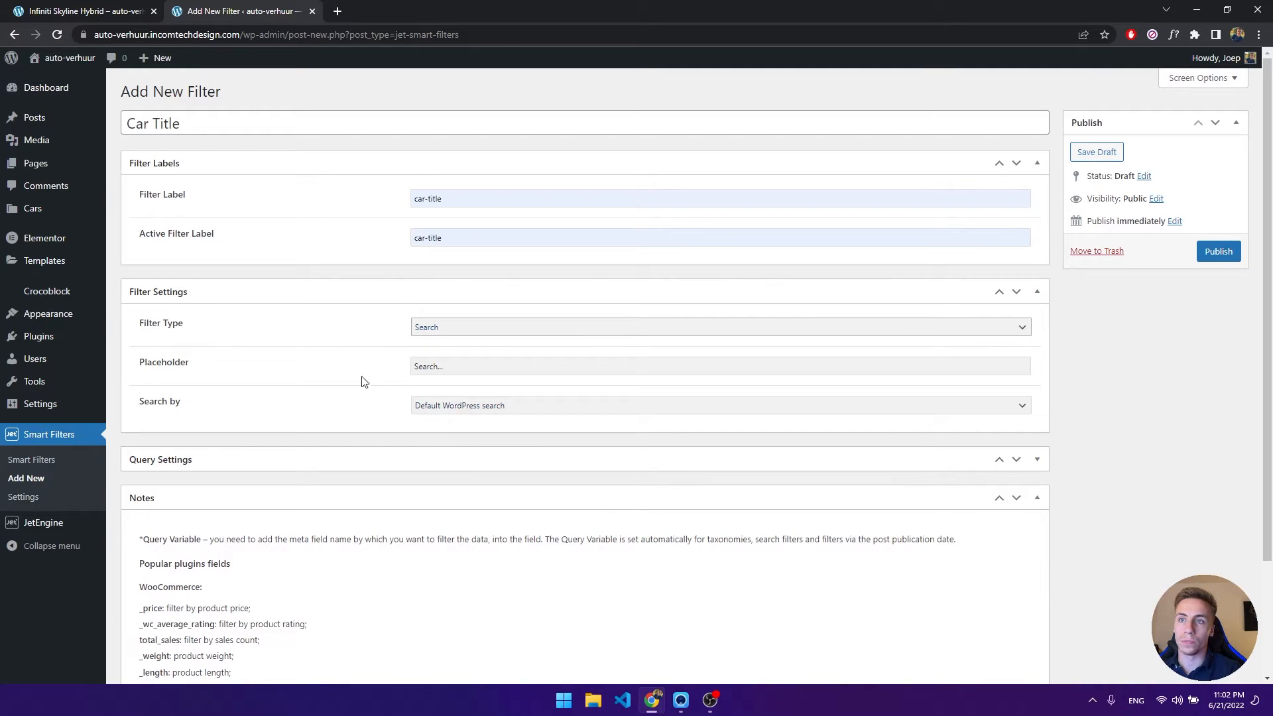
# Make the filter search By Custom Field (from Query Variable) and expand its query settings.
pyautogui.moveTo(139, 362); pyautogui.dragTo(211, 364)
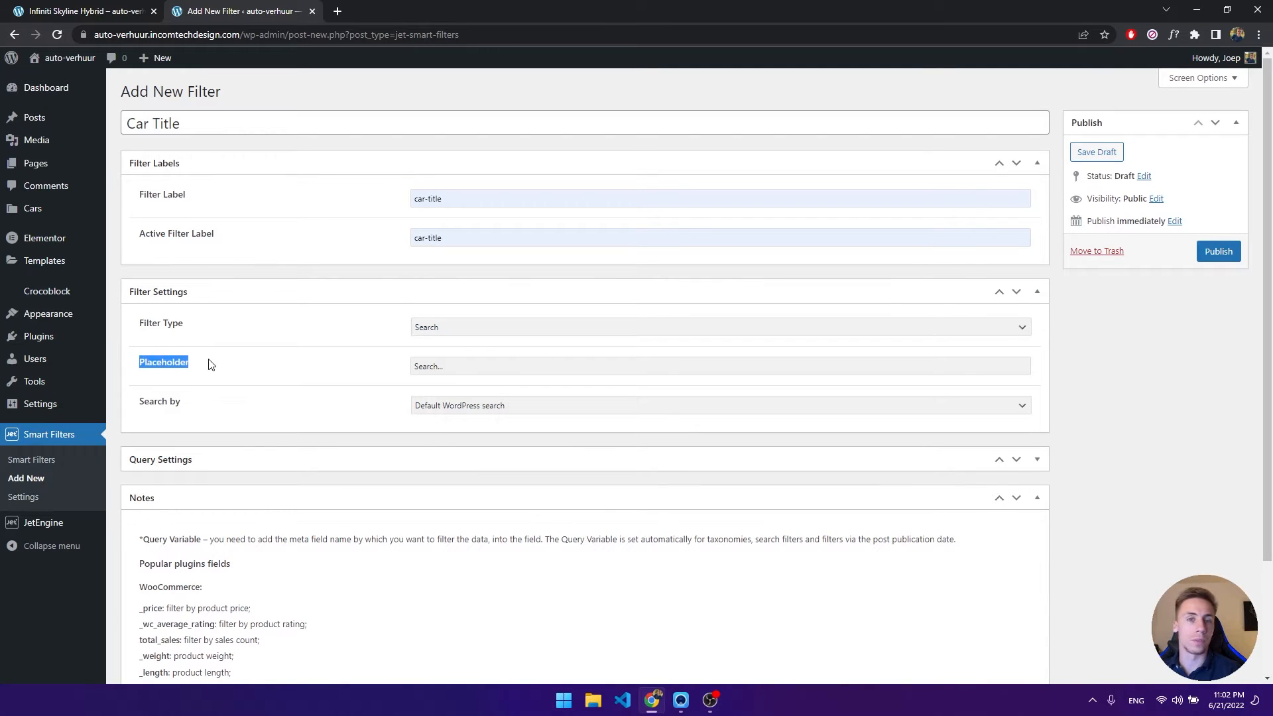
pyautogui.click(211, 364)
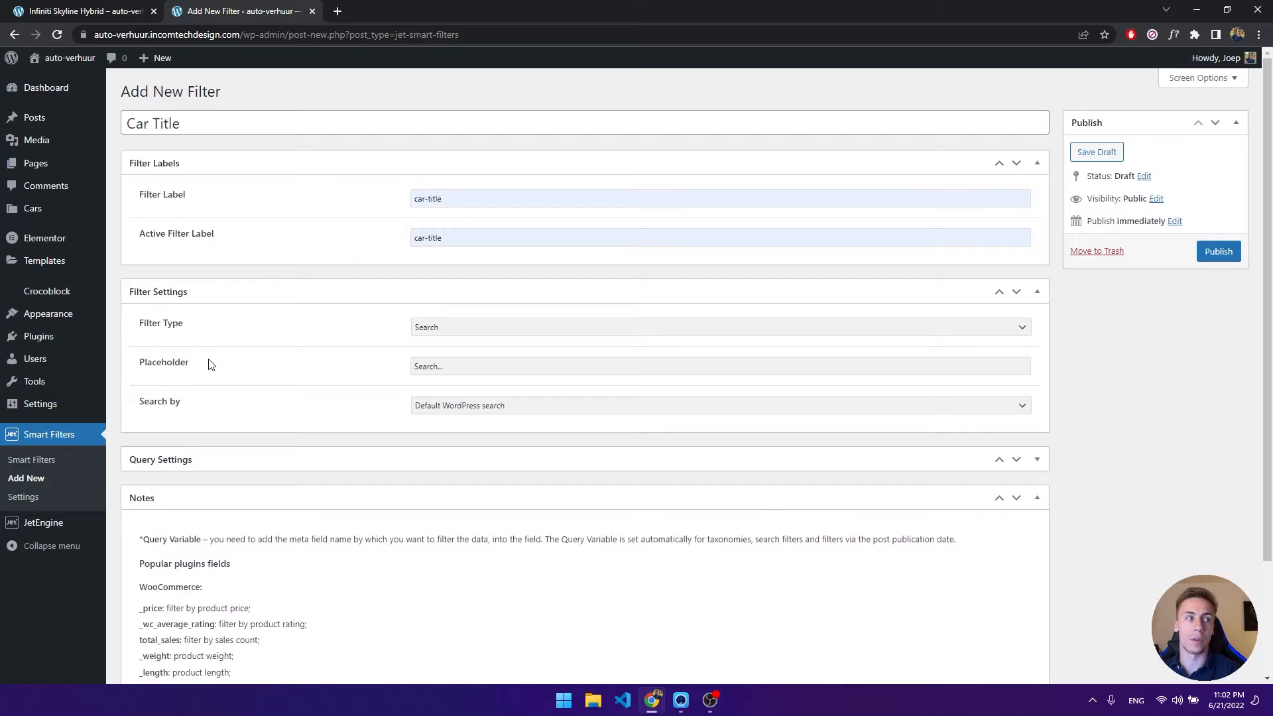
pyautogui.tripleClick(465, 366)
pyautogui.click(465, 366)
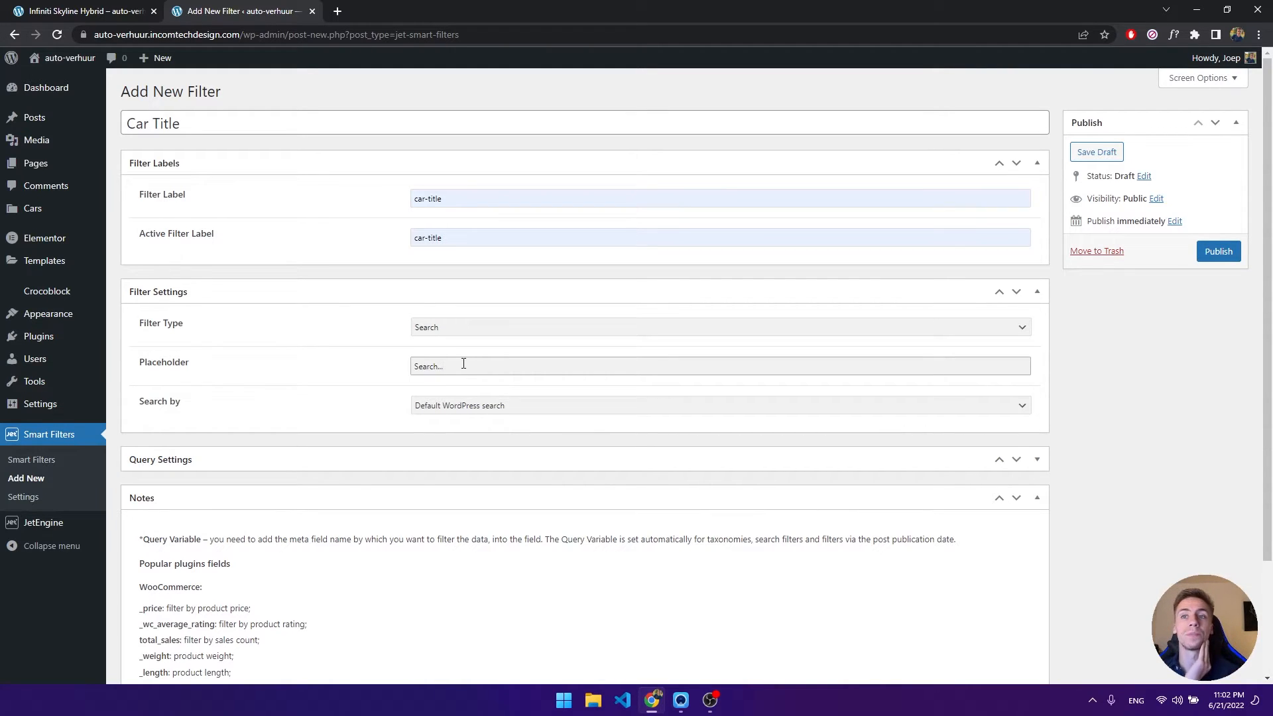
pyautogui.moveTo(138, 400); pyautogui.dragTo(209, 398)
pyautogui.click(209, 398)
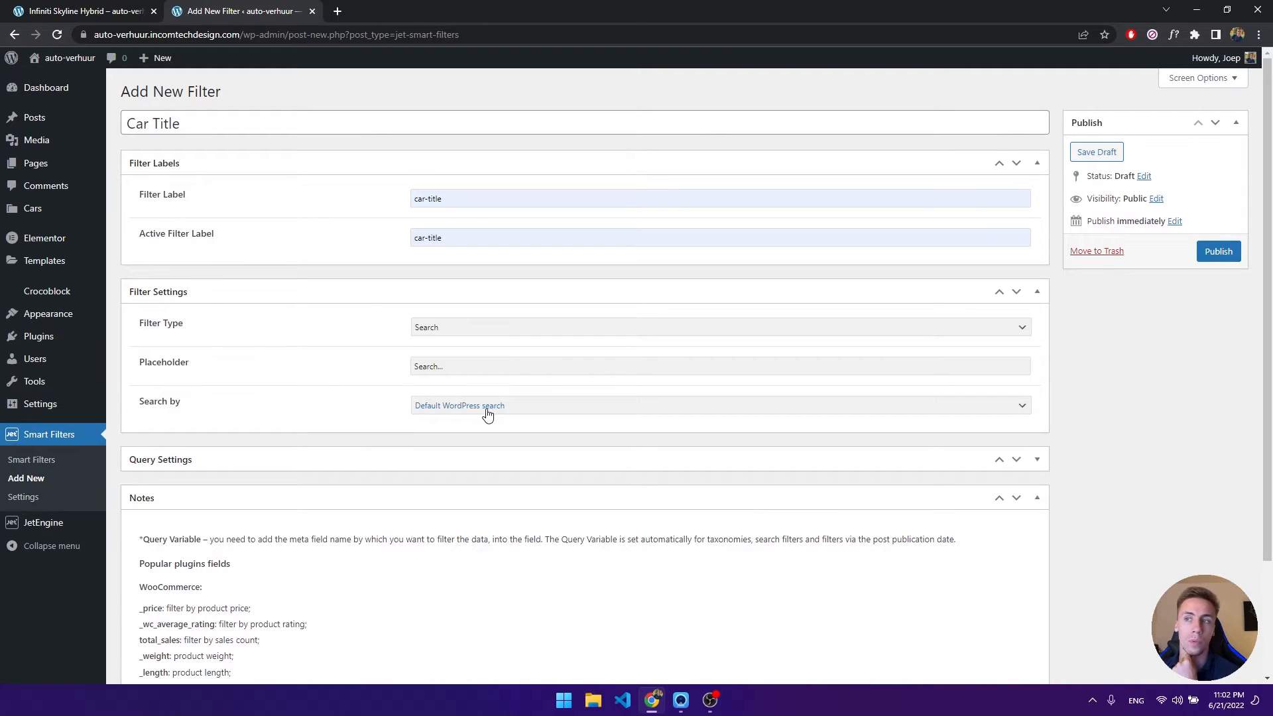
pyautogui.click(487, 413)
pyautogui.click(483, 428)
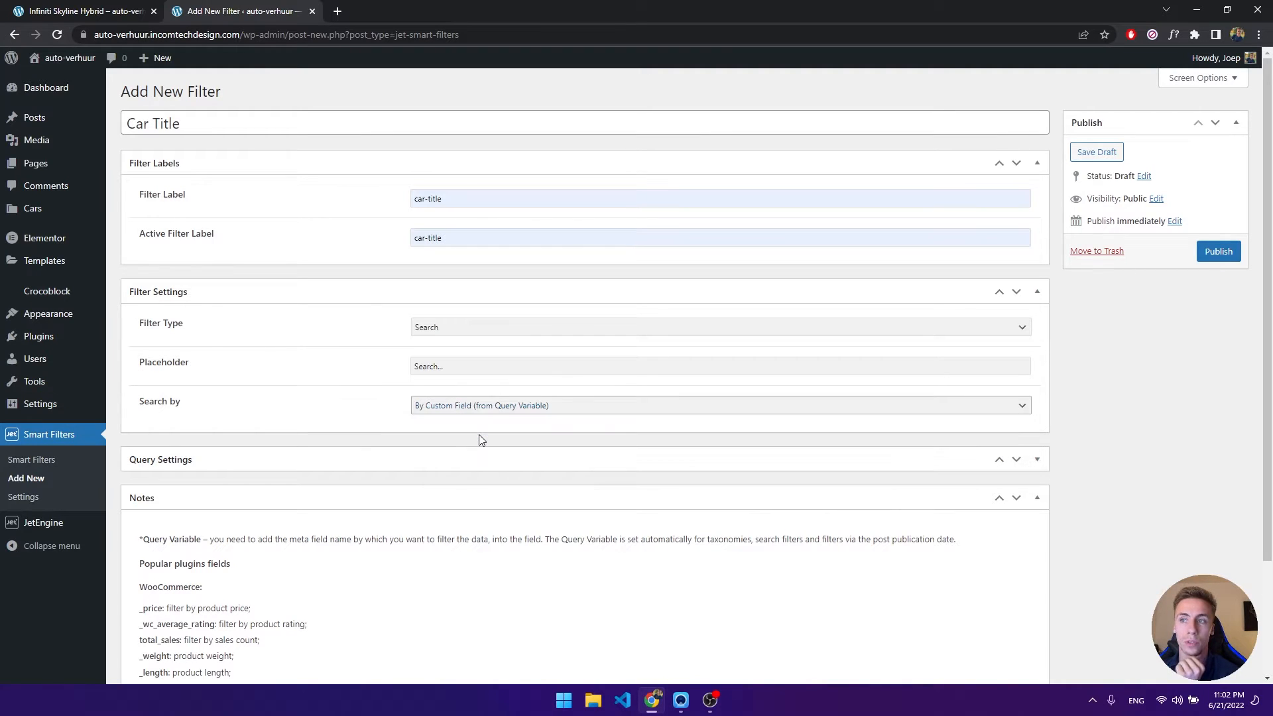
pyautogui.click(465, 462)
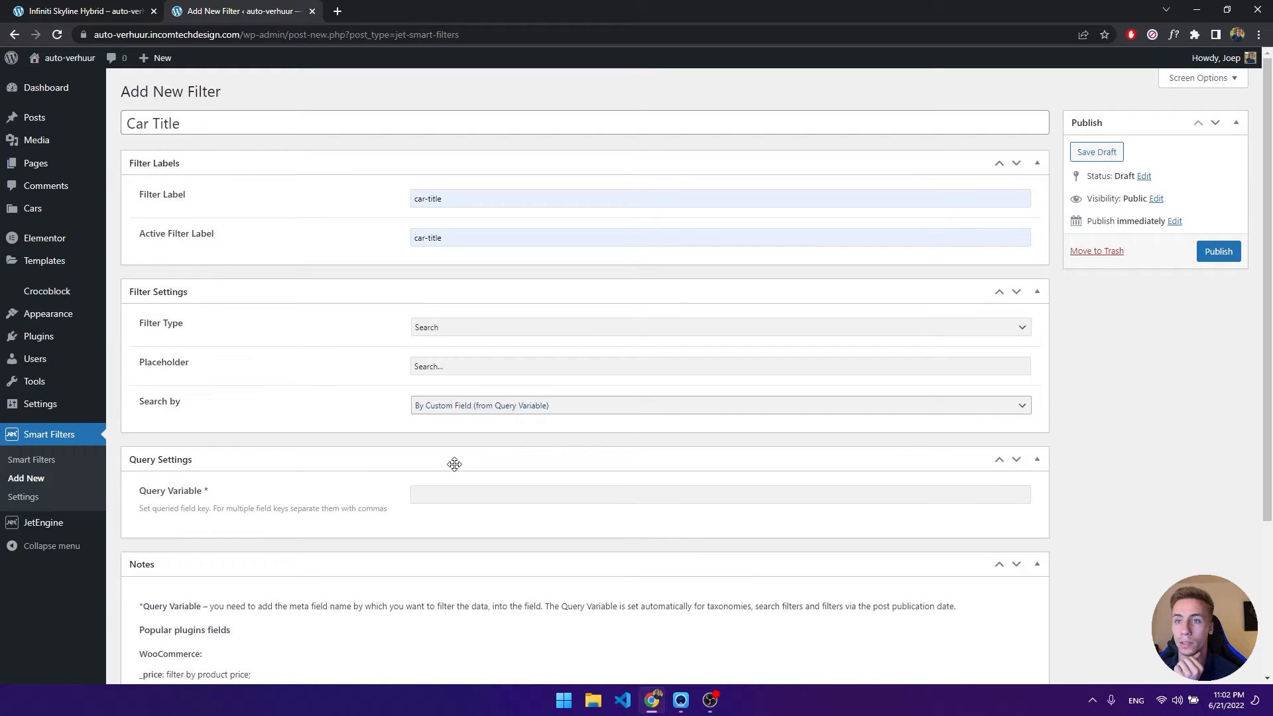
# Open the Infiniti Skyline Hybrid car for editing from the Cars list and copy the Car title field's name, "car-title".
pyautogui.click(126, 5)
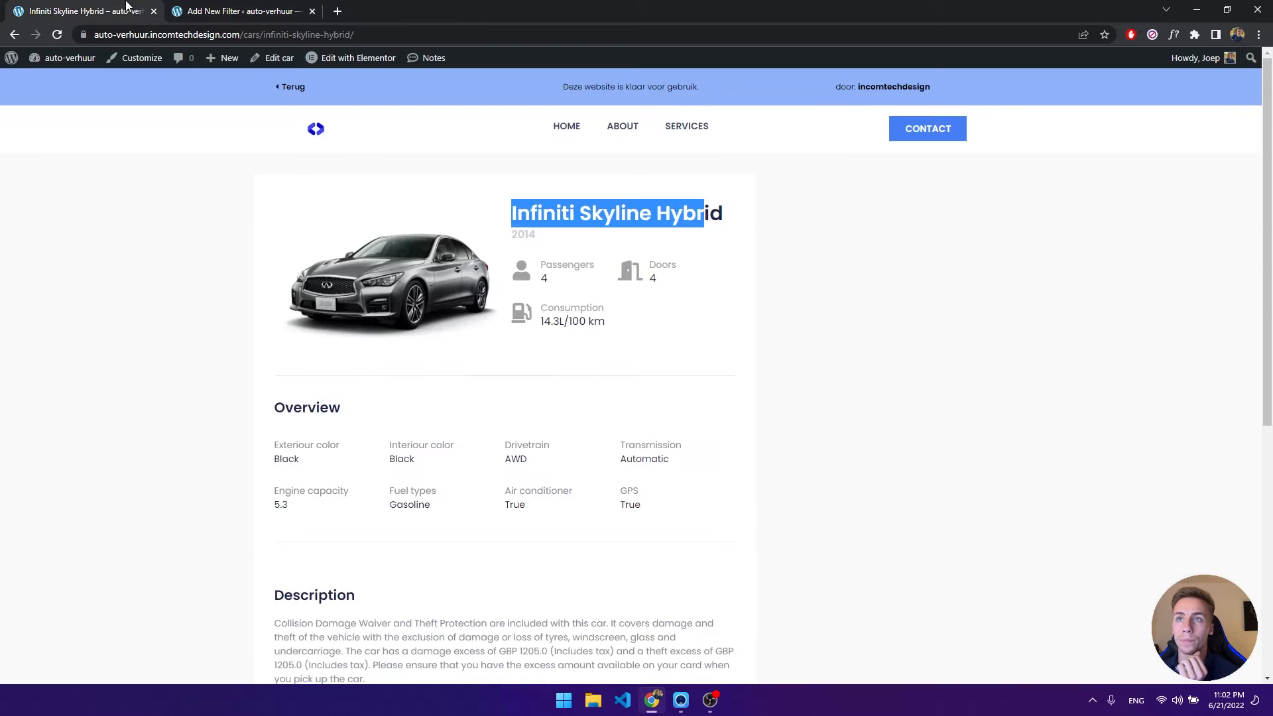
pyautogui.click(523, 228)
pyautogui.click(60, 79)
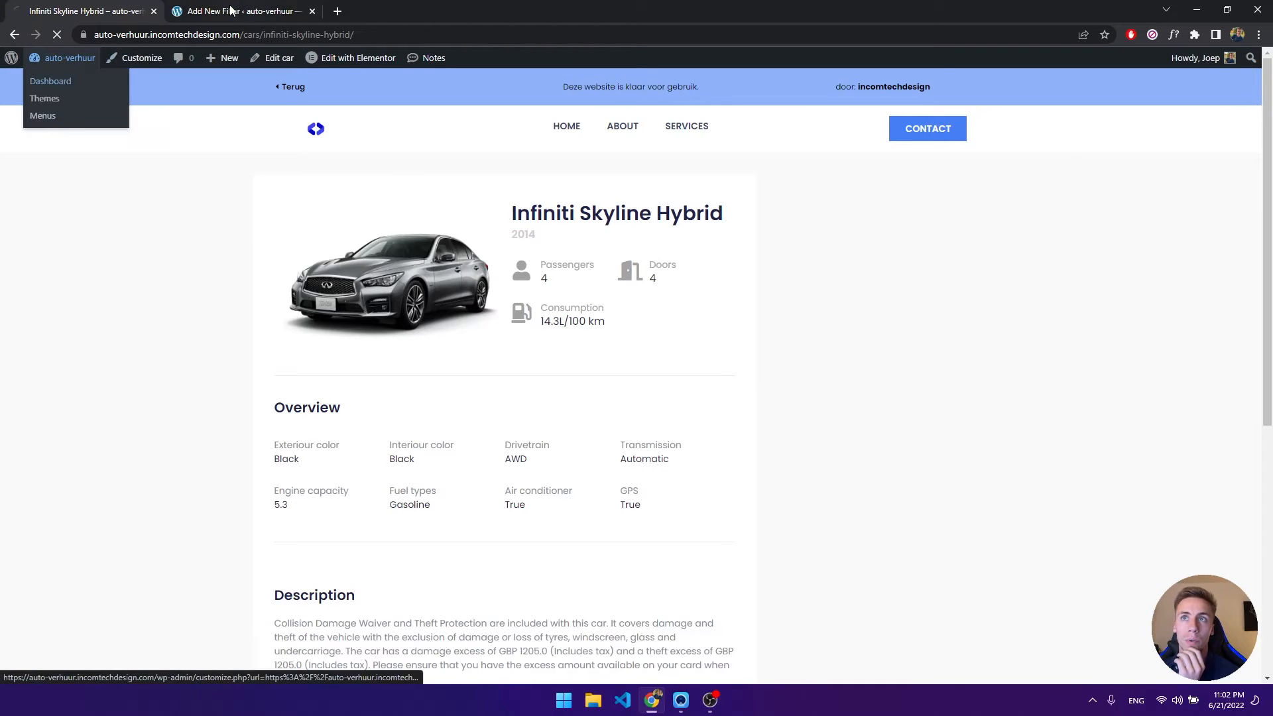
pyautogui.click(215, 12)
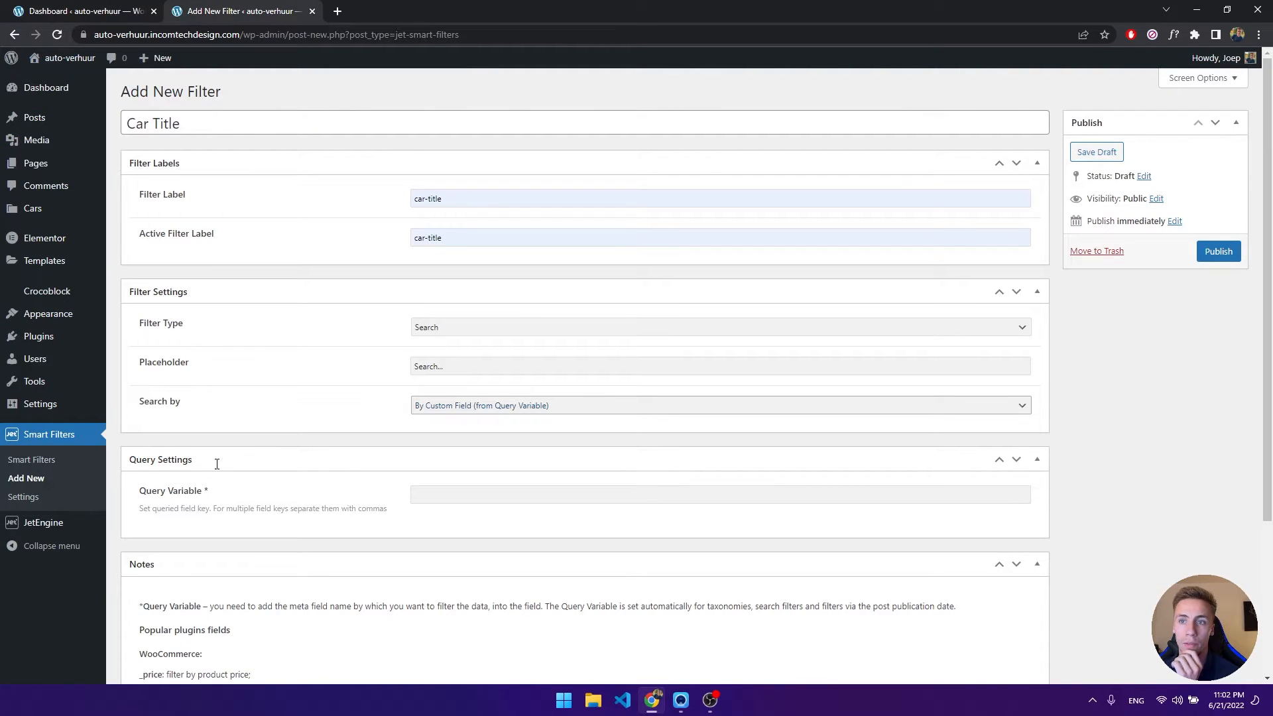
pyautogui.click(112, 10)
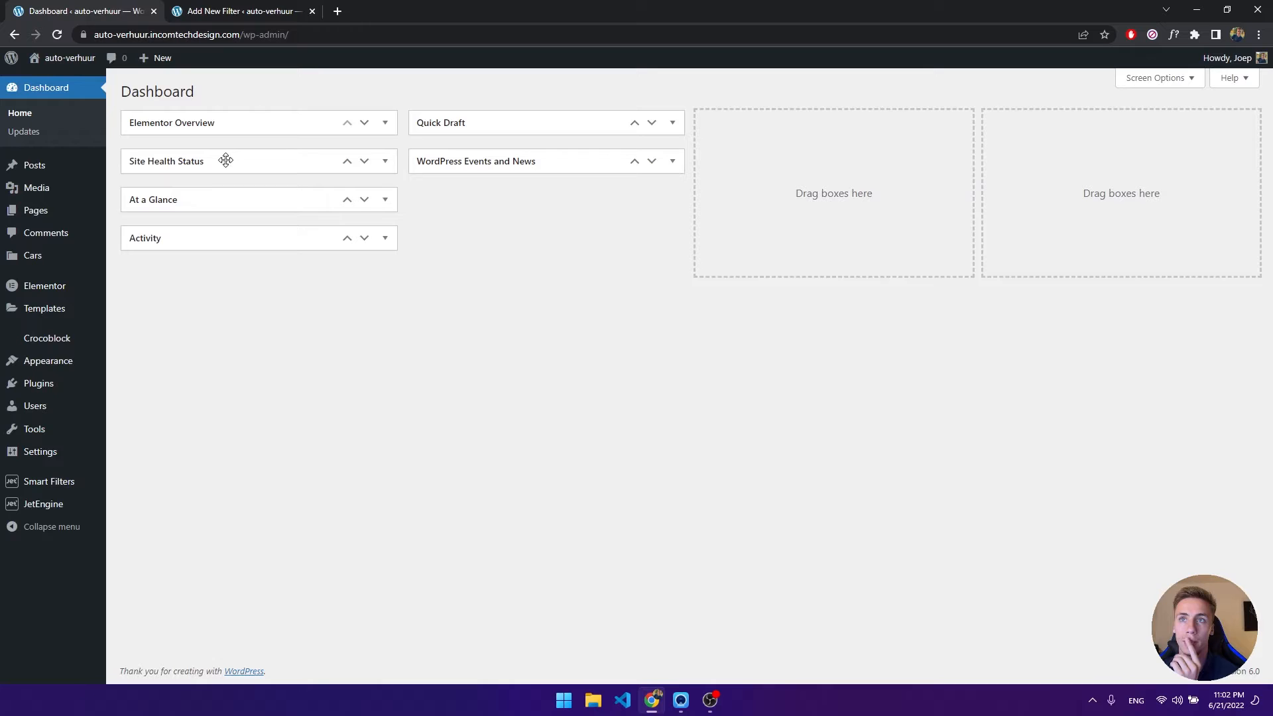
pyautogui.click(88, 254)
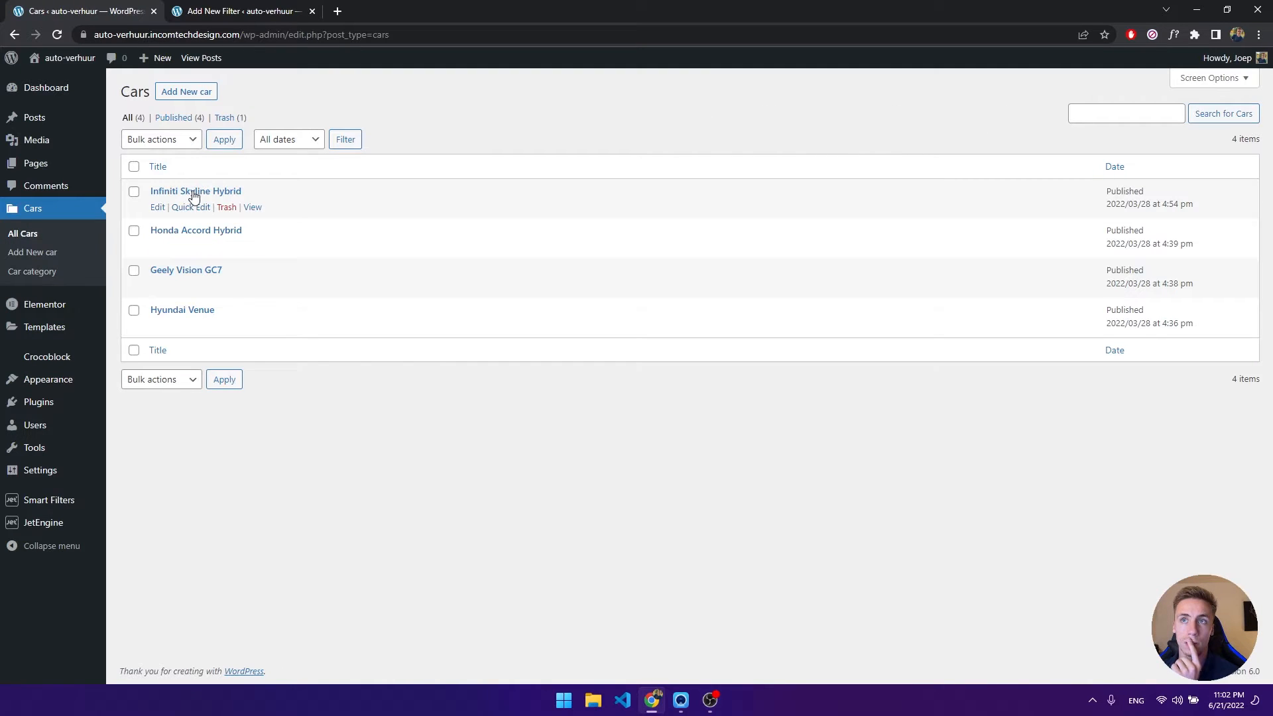
pyautogui.click(194, 194)
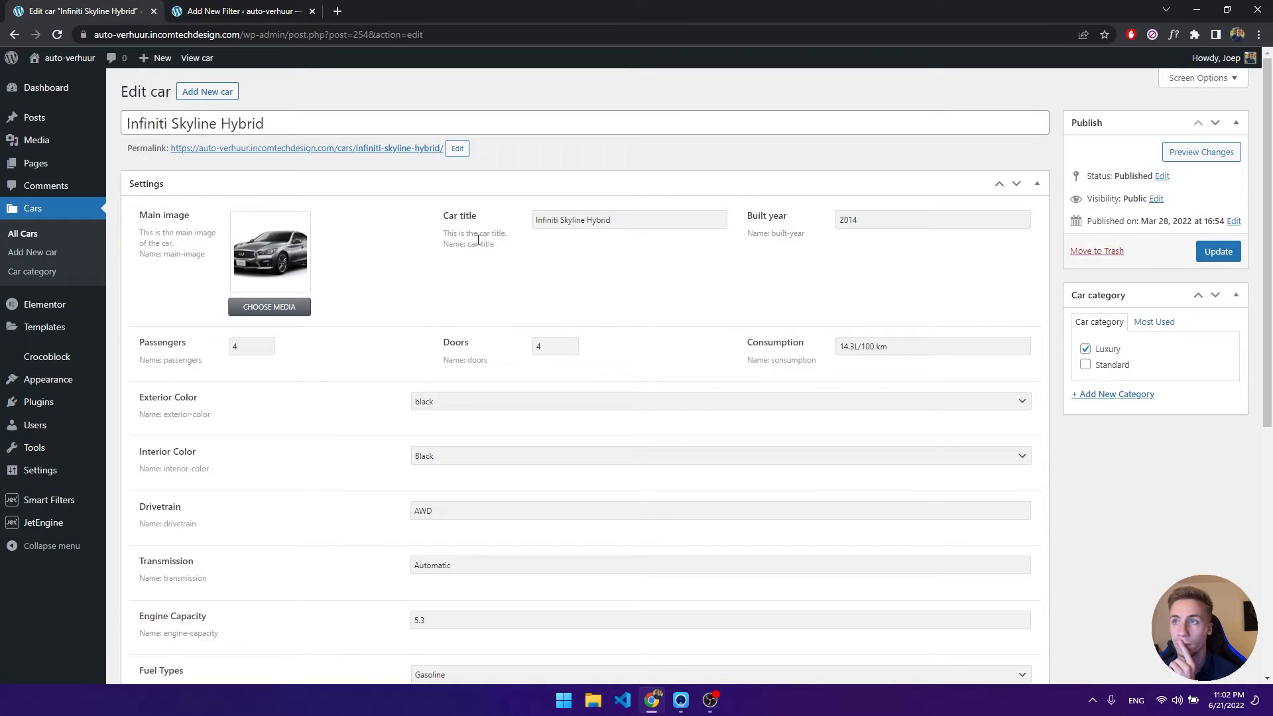
pyautogui.moveTo(468, 244); pyautogui.dragTo(496, 246)
pyautogui.hotkey('ctrl', 'c')
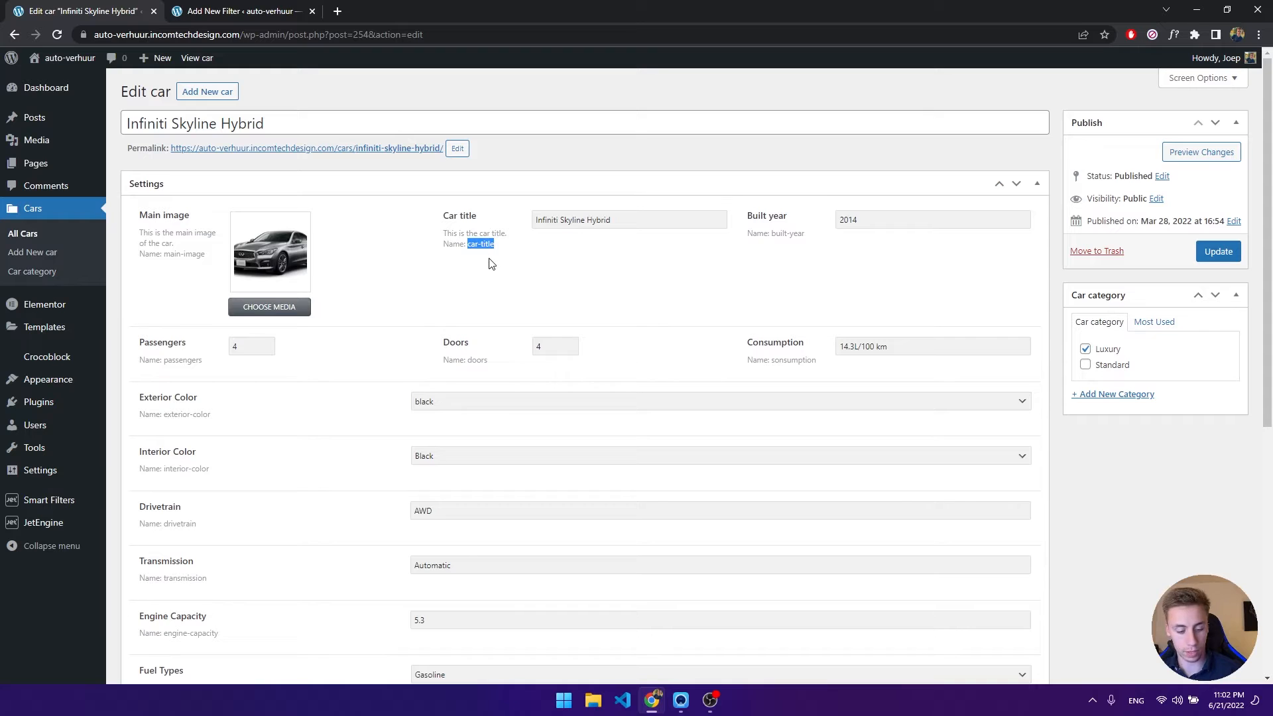
# Set the Car Title filter's Query Variable to "car-title" and publish the filter.
pyautogui.click(269, 13)
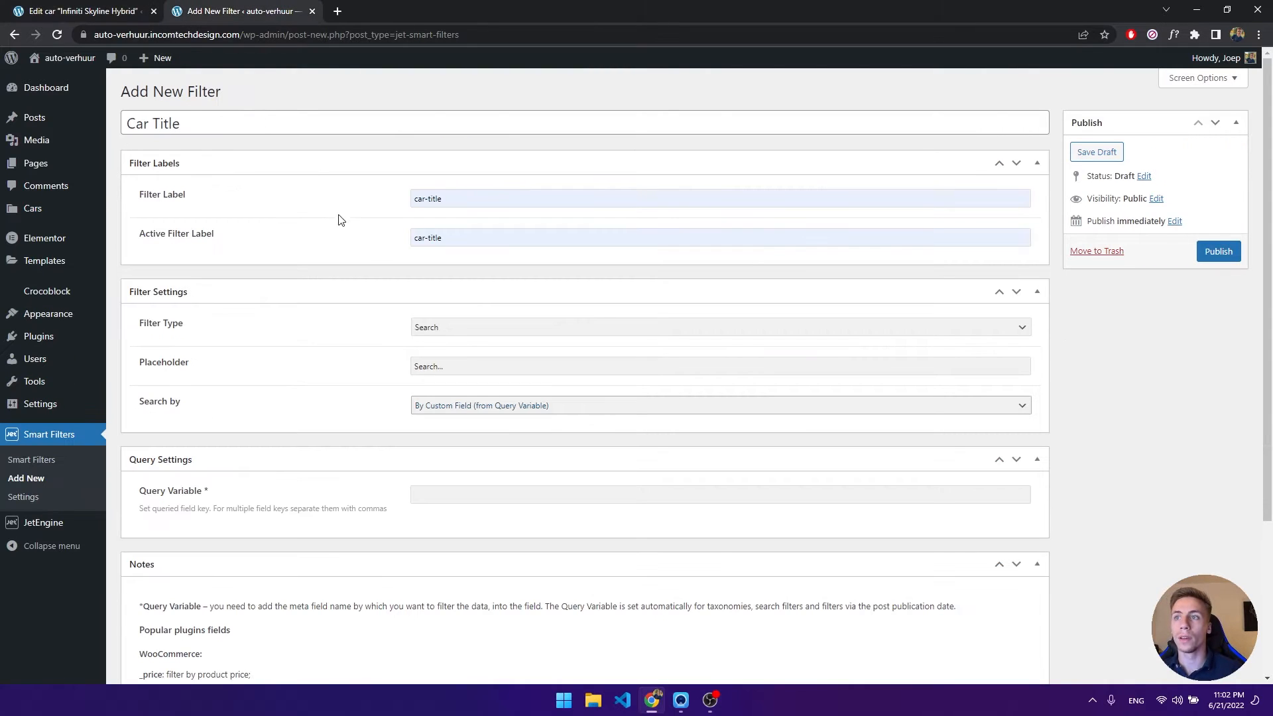
pyautogui.click(438, 493)
pyautogui.hotkey('ctrl', 'v')
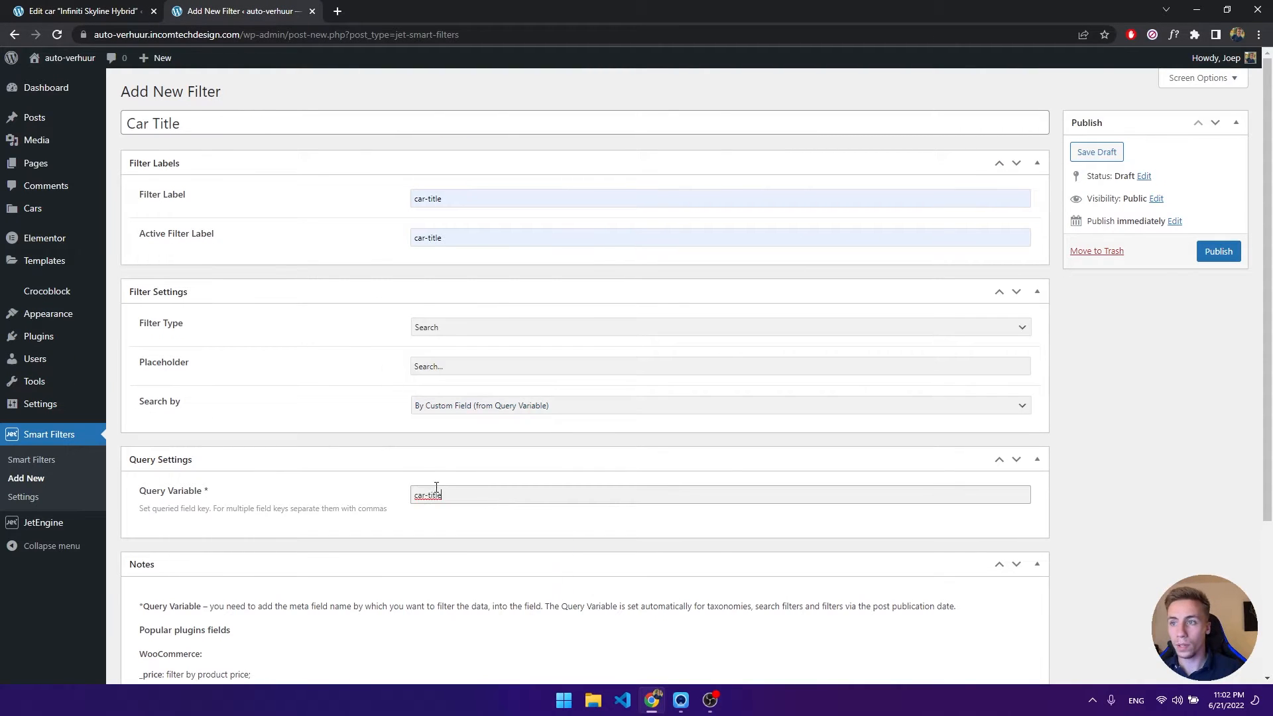
pyautogui.click(417, 441)
pyautogui.scroll(-3, 417, 442)
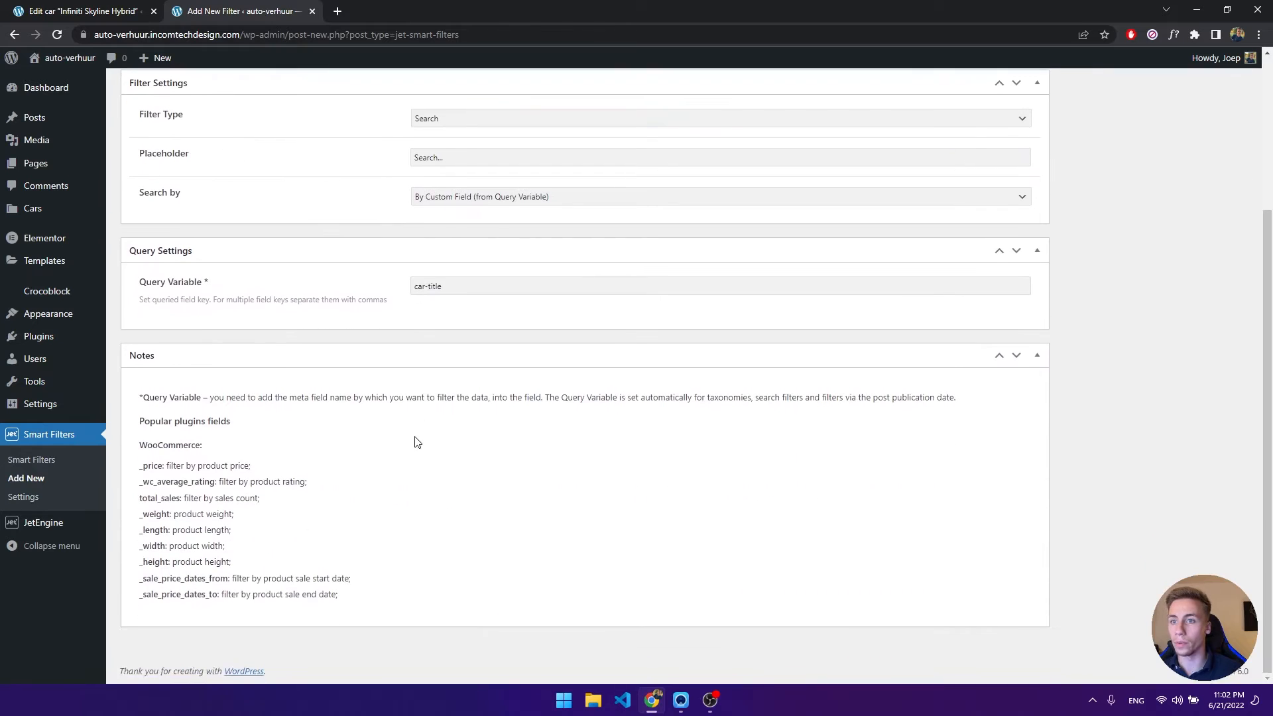
pyautogui.scroll(3, 416, 442)
pyautogui.click(1230, 257)
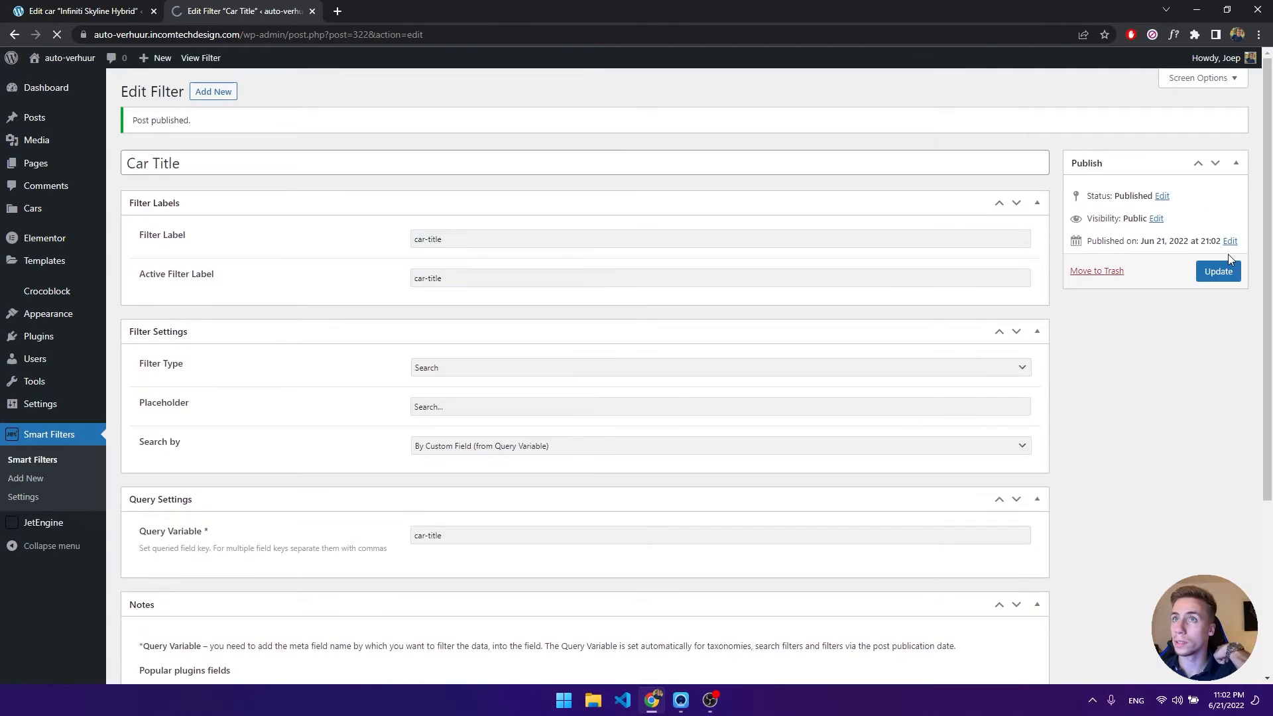
# Return to the Smart Filters list and start adding a new filter, checking the Passengers field on the Infiniti Skyline Hybrid car page first.
pyautogui.click(63, 434)
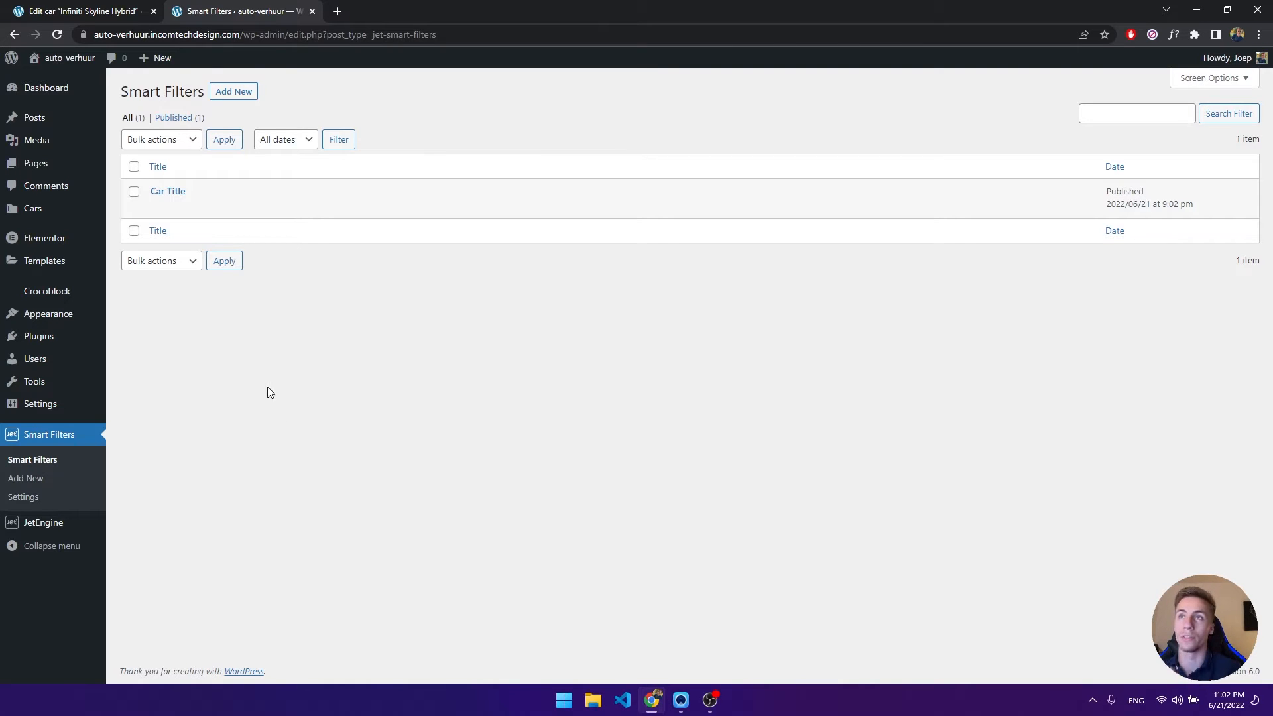
pyautogui.click(116, 6)
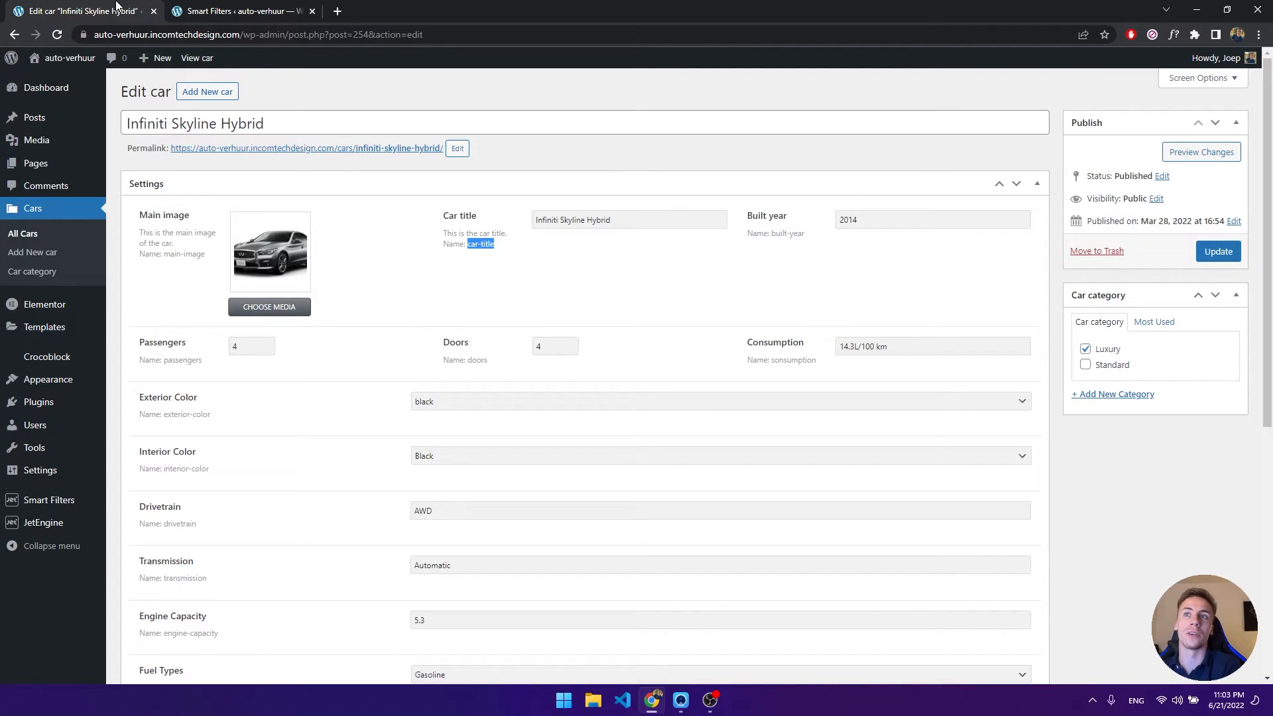
pyautogui.click(481, 245)
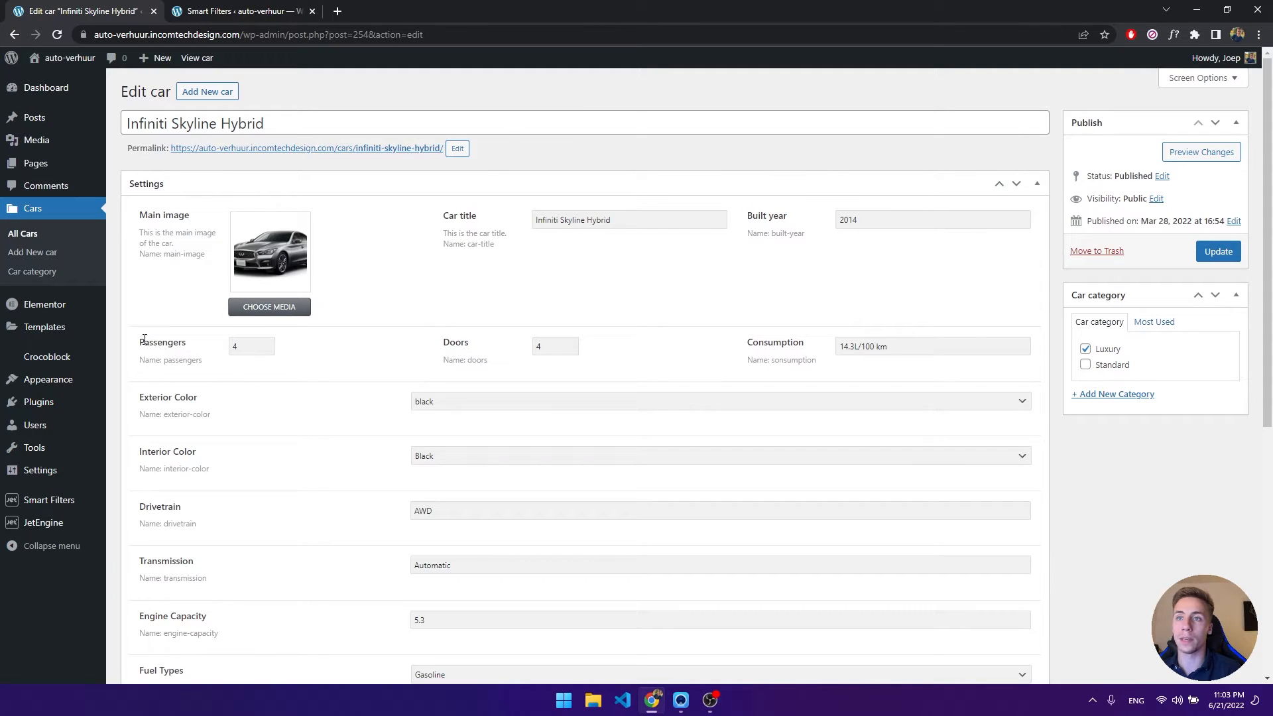
pyautogui.moveTo(140, 342); pyautogui.dragTo(209, 342)
pyautogui.click(209, 342)
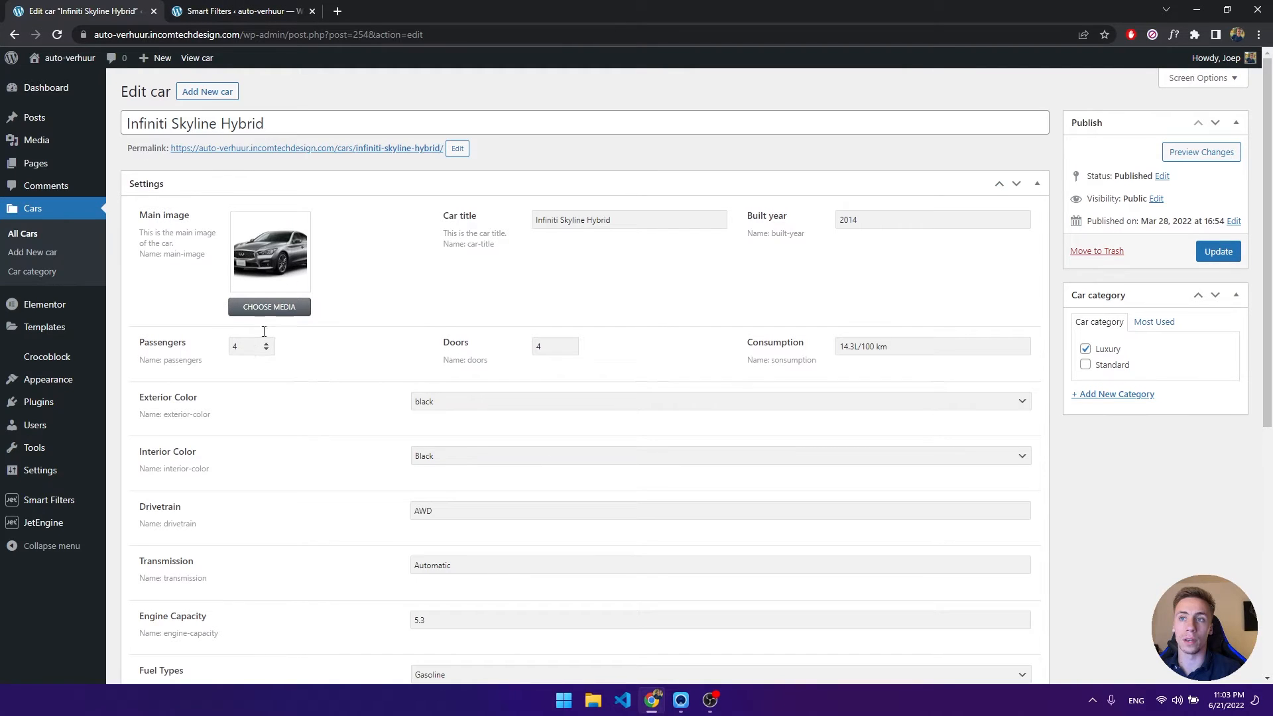
pyautogui.click(243, 7)
pyautogui.click(247, 93)
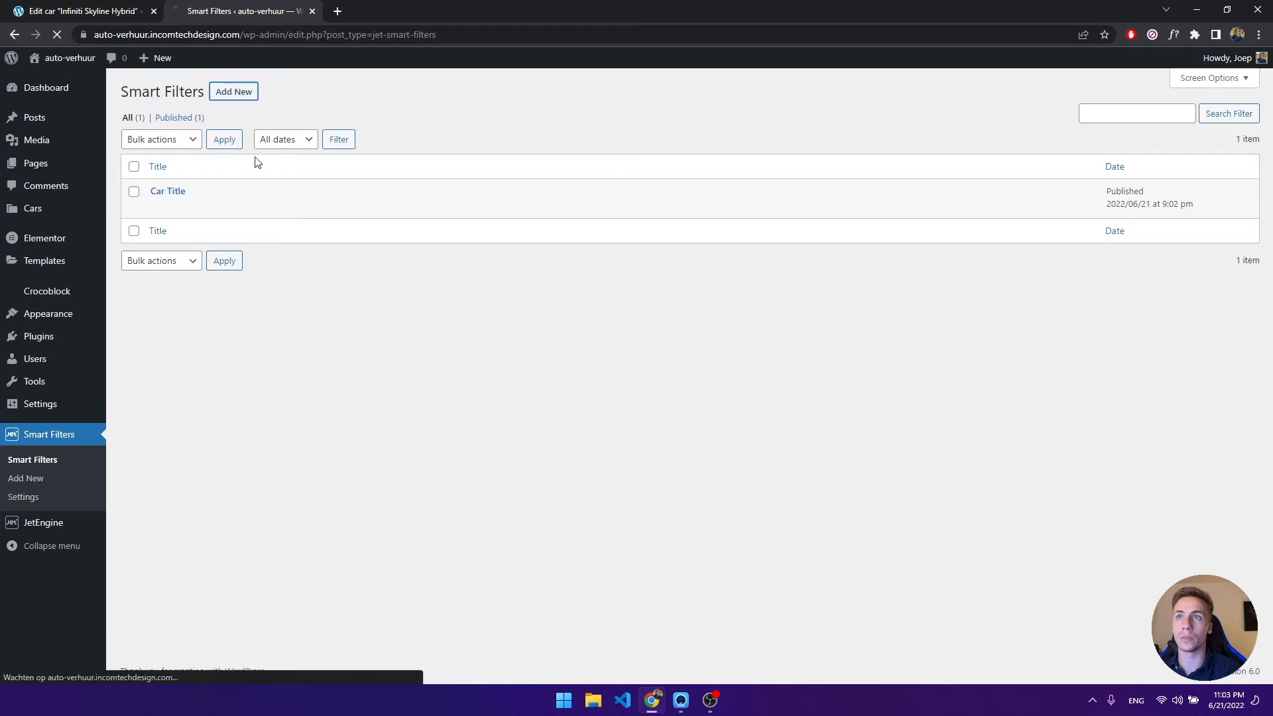
# Copy the Passengers field's name, "passengers", from the Infiniti Skyline Hybrid edit page and return to the new filter.
pyautogui.click(99, 12)
pyautogui.doubleClick(181, 360)
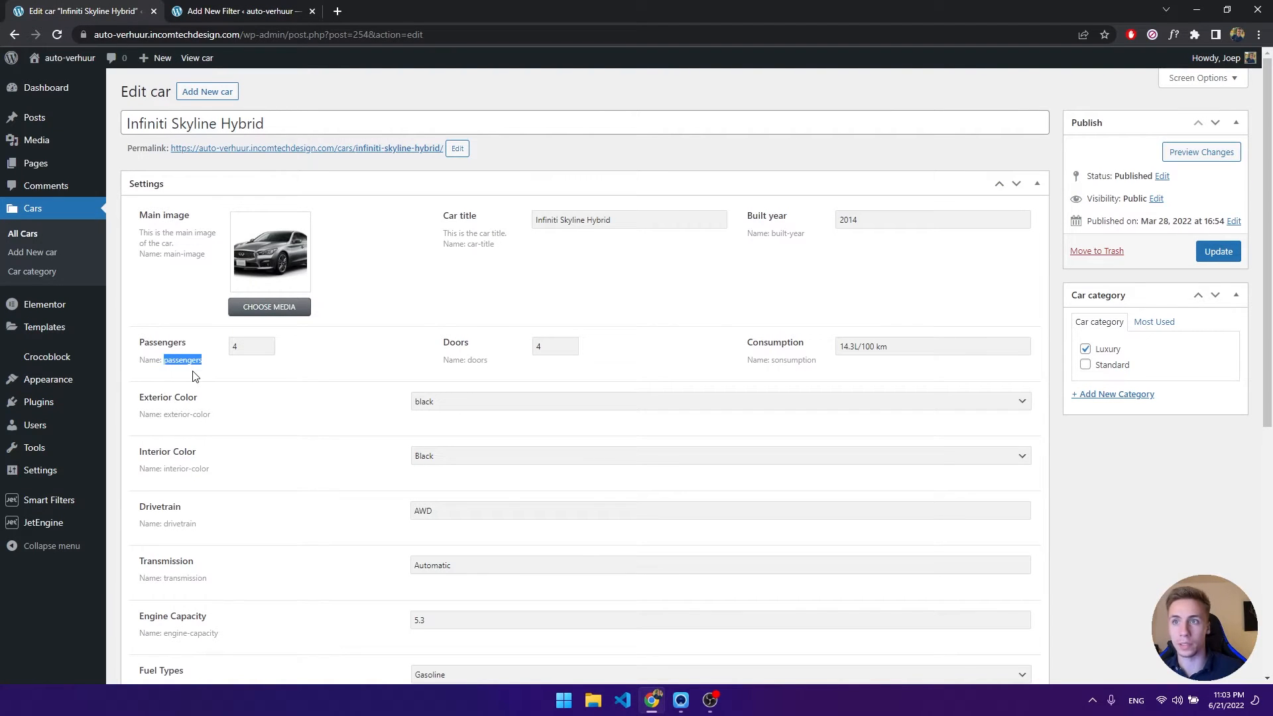
pyautogui.click(229, 11)
# Title the new filter "Passengers".
pyautogui.click(485, 199)
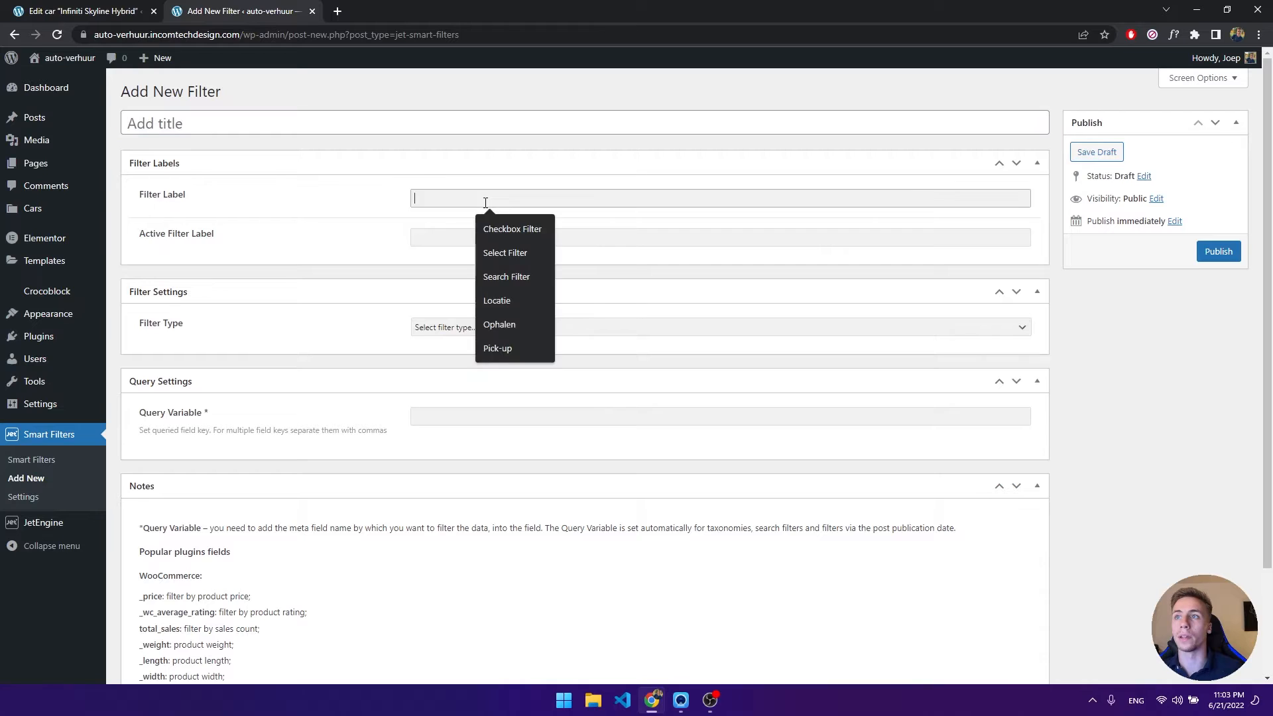
pyautogui.click(275, 121)
pyautogui.write('Pass')
pyautogui.write('engers')
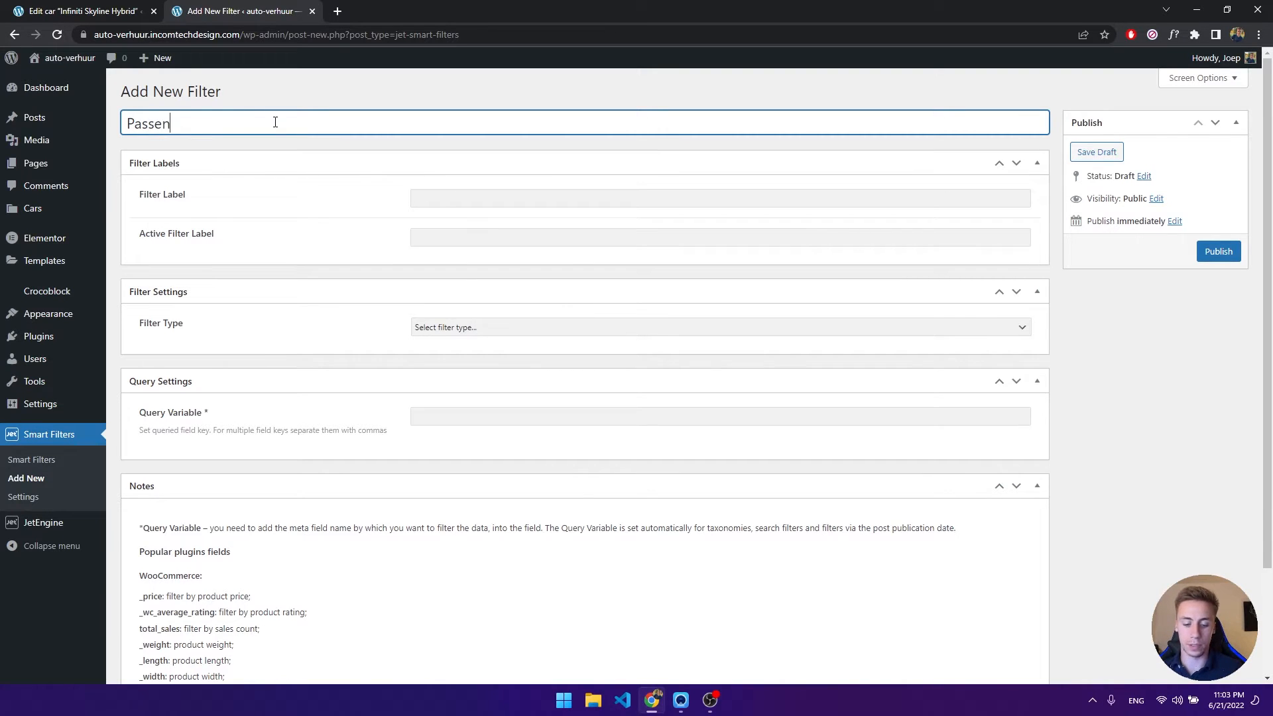
pyautogui.press('Tab')
# Set both the filter label and the active filter label to "passengers".
pyautogui.click(506, 201)
pyautogui.write('passengers')
pyautogui.click(556, 239)
pyautogui.write('passengers')
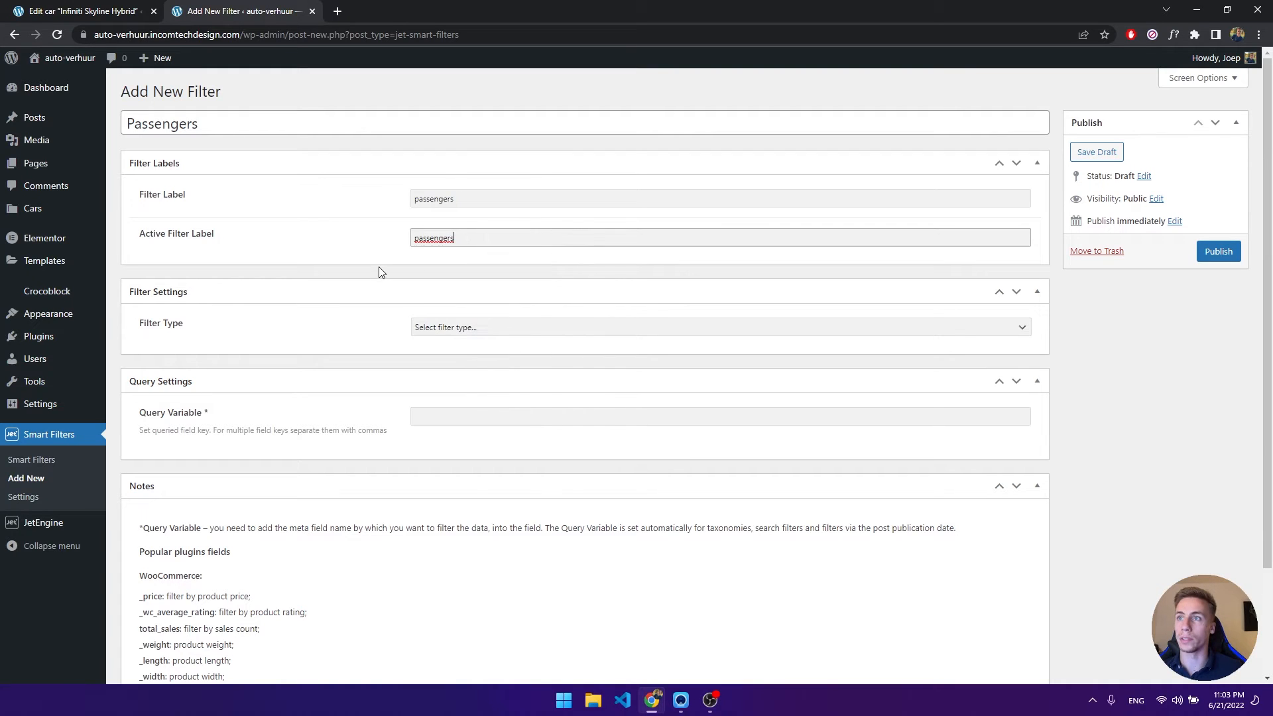
# Set the Passengers filter's type to Range and leave its Inputs enabled option off.
pyautogui.click(441, 328)
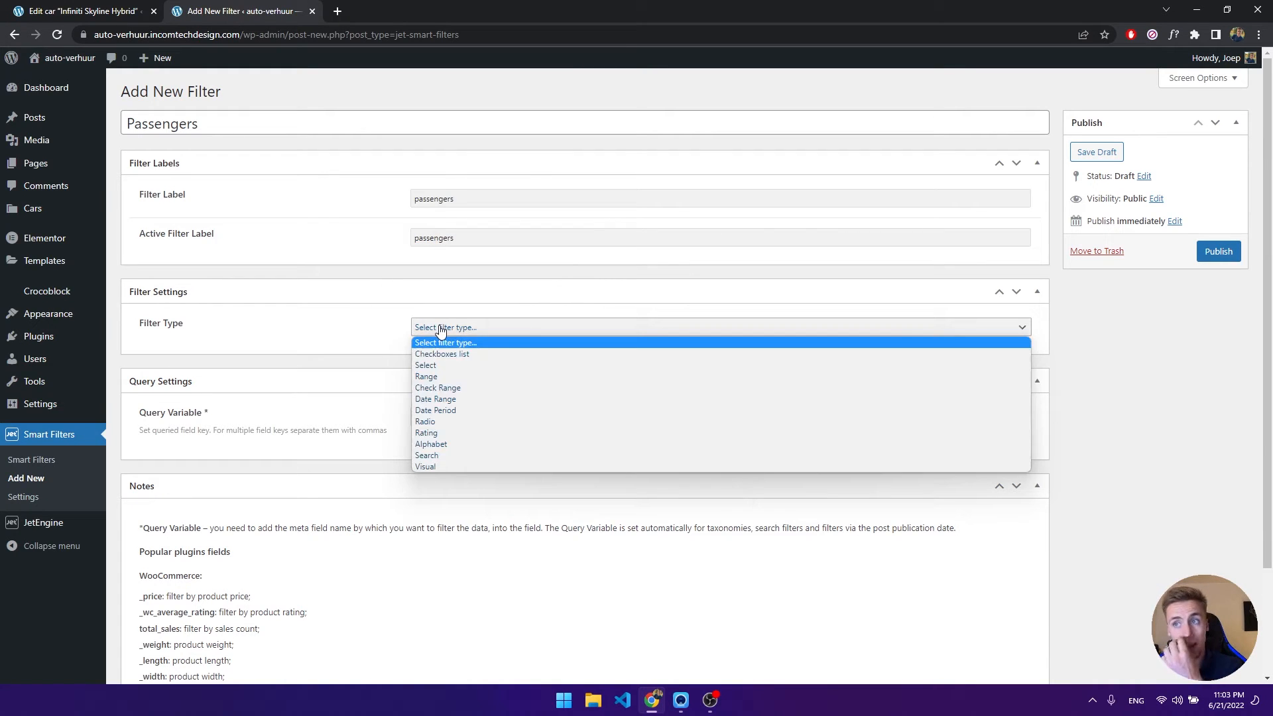
pyautogui.click(438, 377)
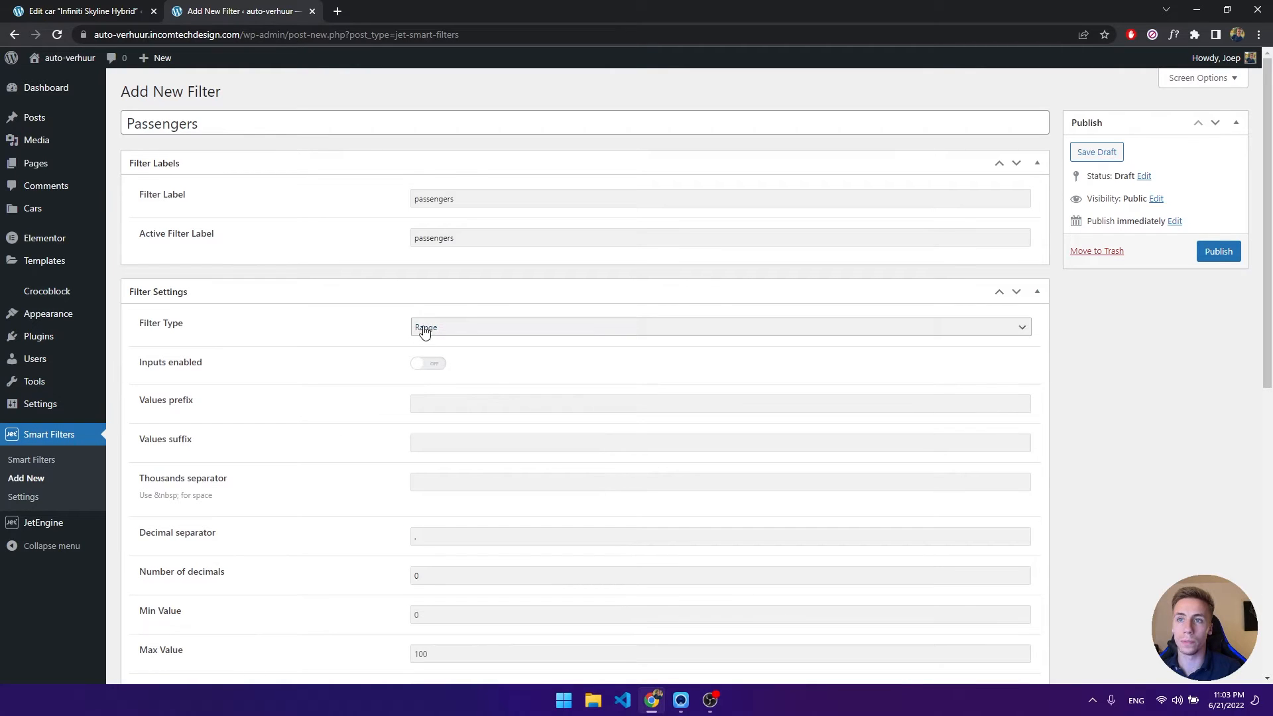
pyautogui.click(423, 366)
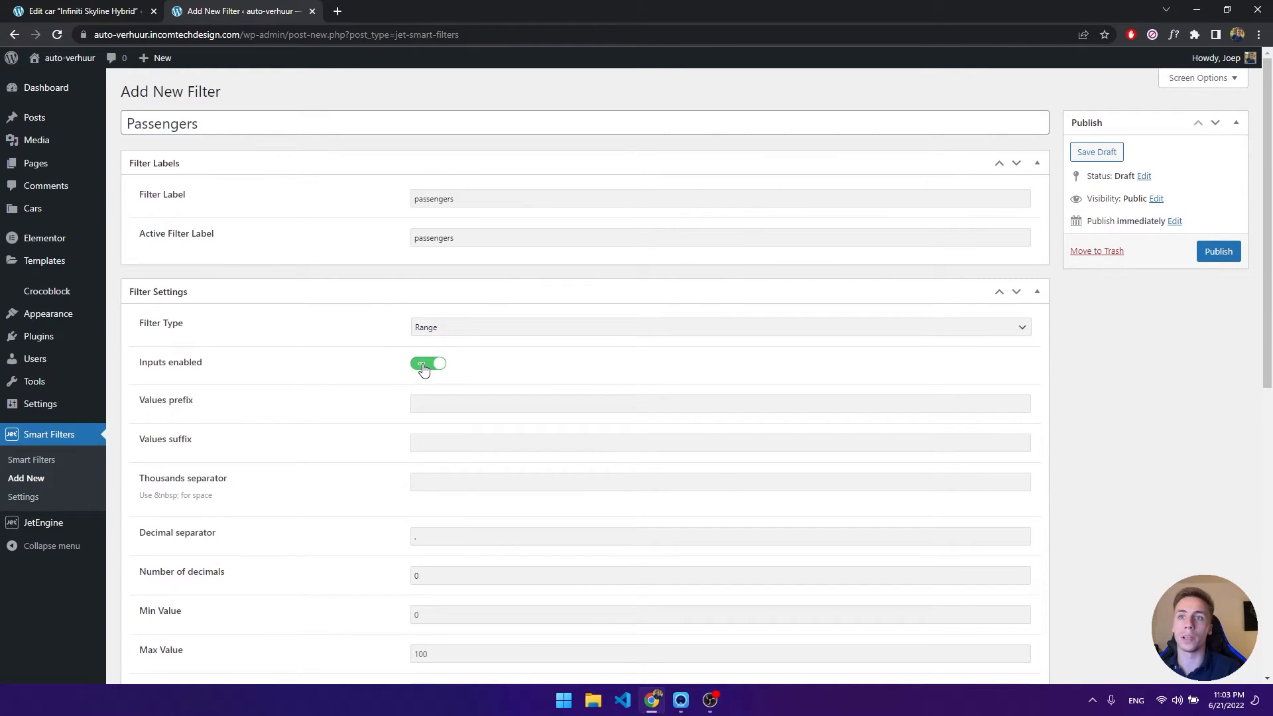
pyautogui.click(423, 368)
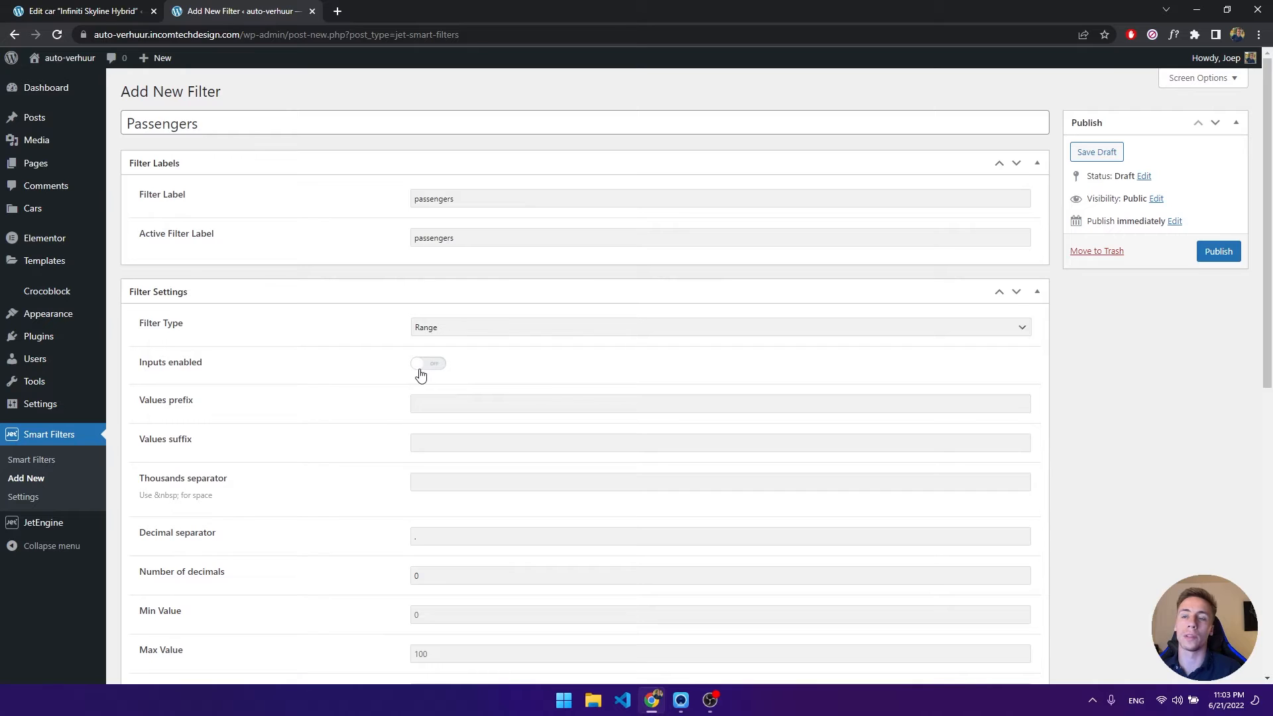
# Review the range filter's value prefix, value suffix, thousands separator, decimal separator and number of decimals settings.
pyautogui.scroll(-1, 415, 372)
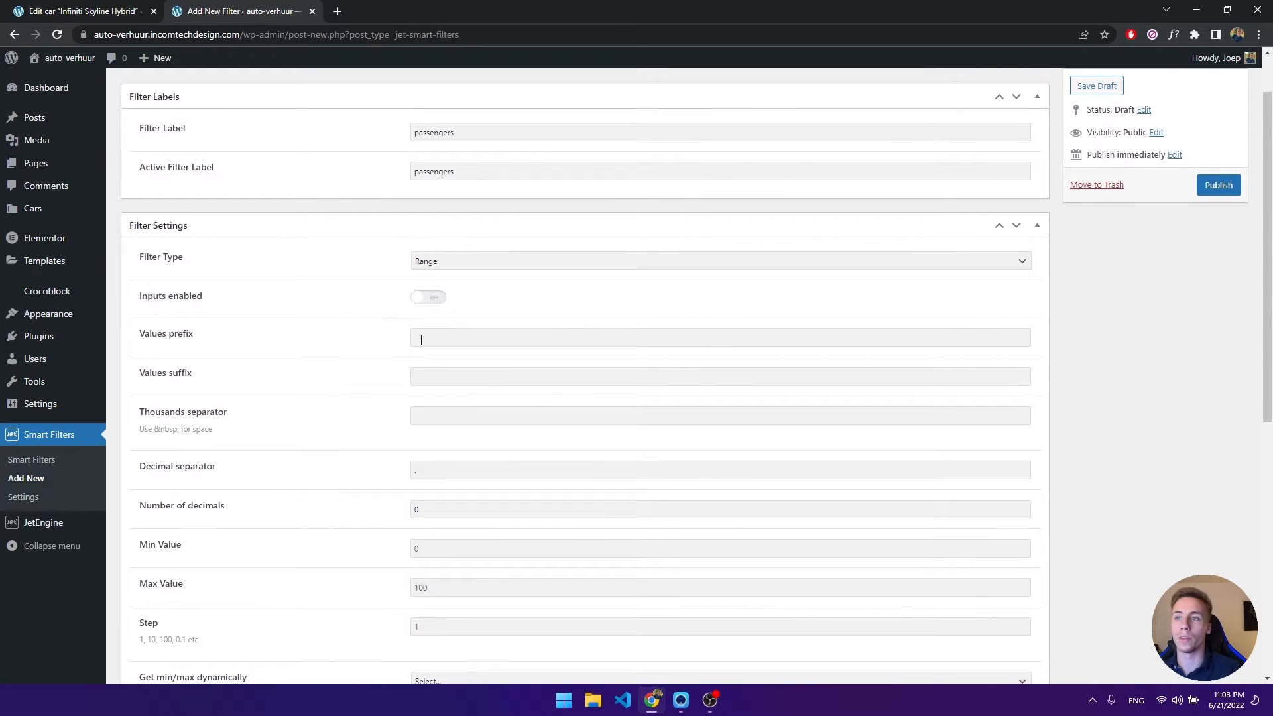
pyautogui.click(421, 338)
pyautogui.click(373, 362)
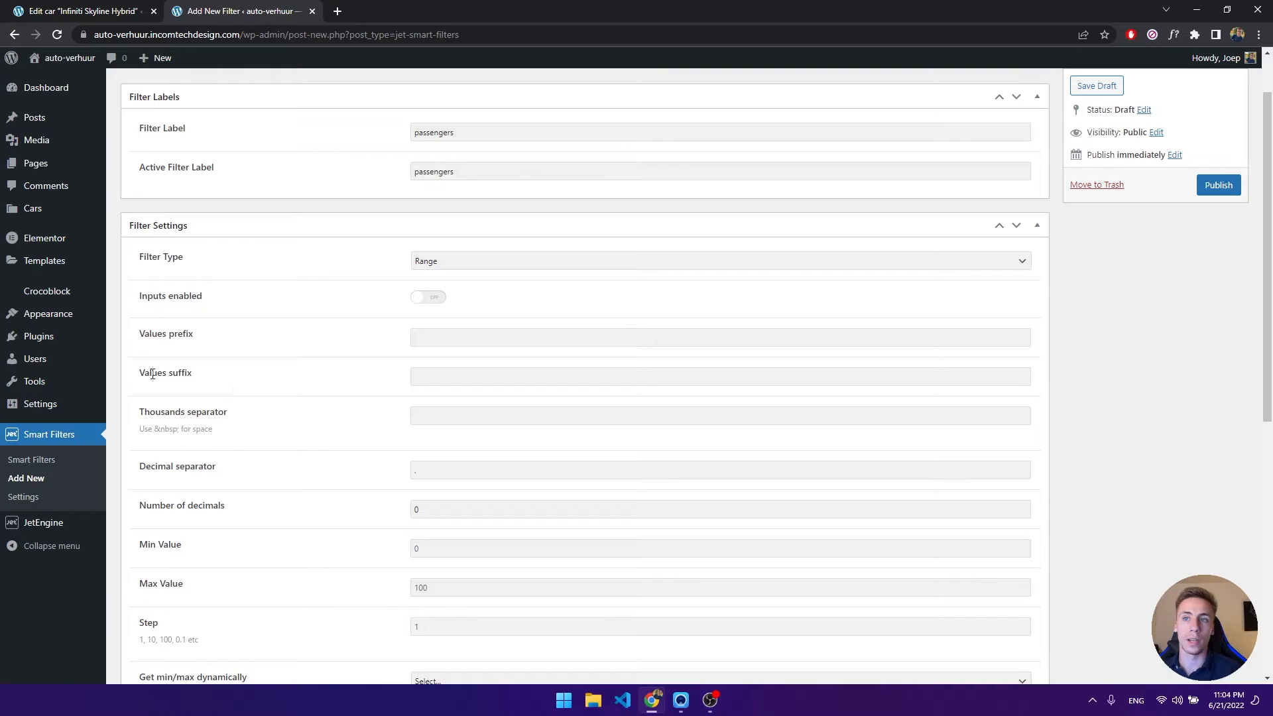
pyautogui.moveTo(177, 373); pyautogui.dragTo(188, 372)
pyautogui.click(189, 370)
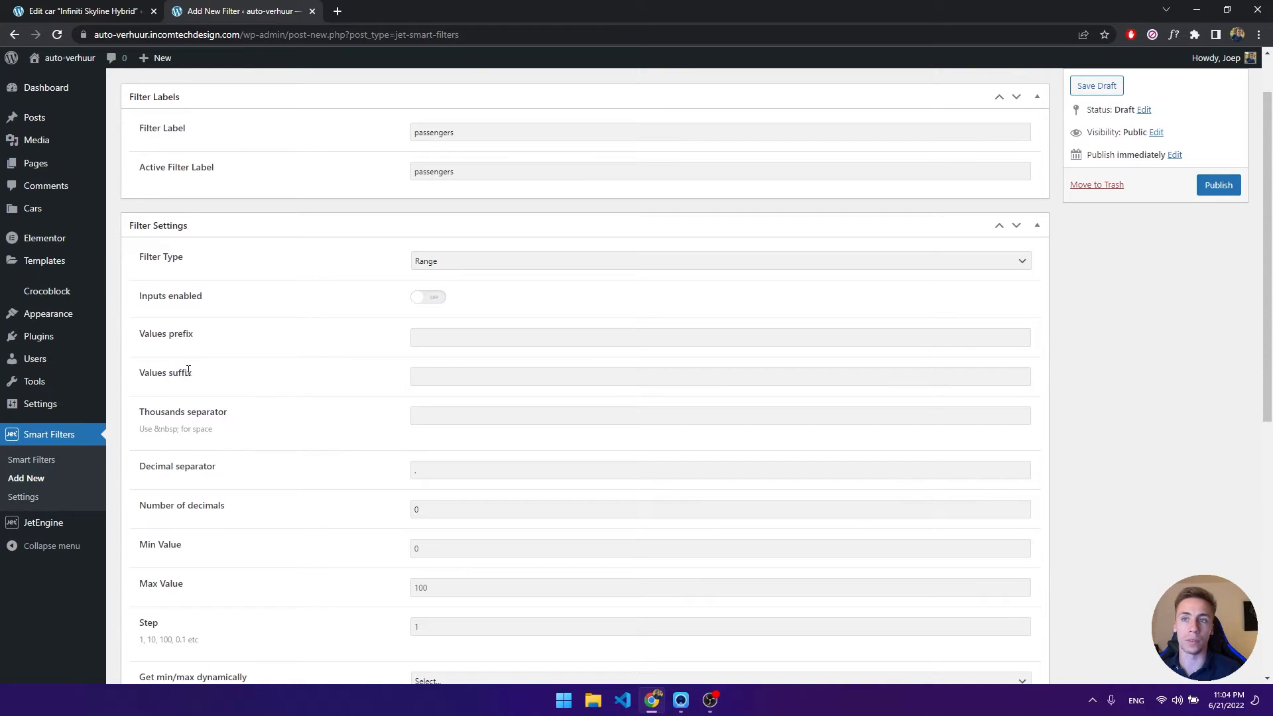
pyautogui.moveTo(142, 411); pyautogui.dragTo(184, 410)
pyautogui.moveTo(138, 469); pyautogui.dragTo(212, 463)
pyautogui.click(211, 463)
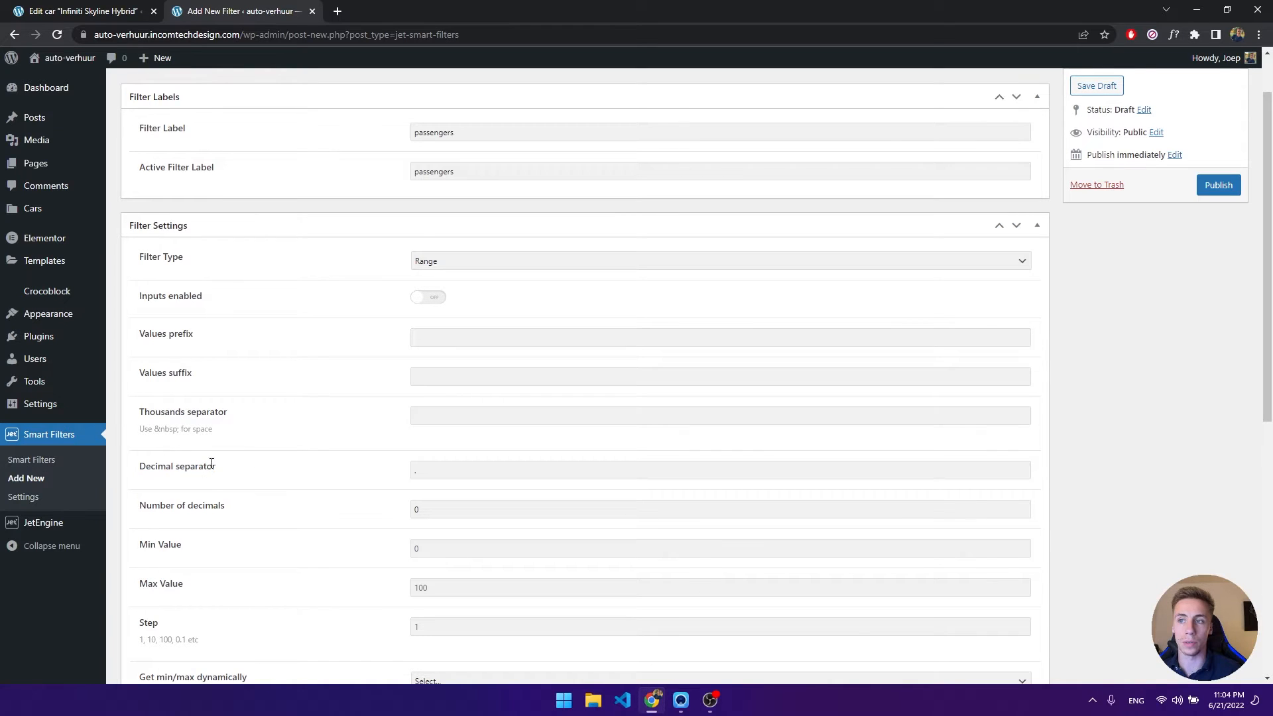
pyautogui.scroll(-1, 436, 503)
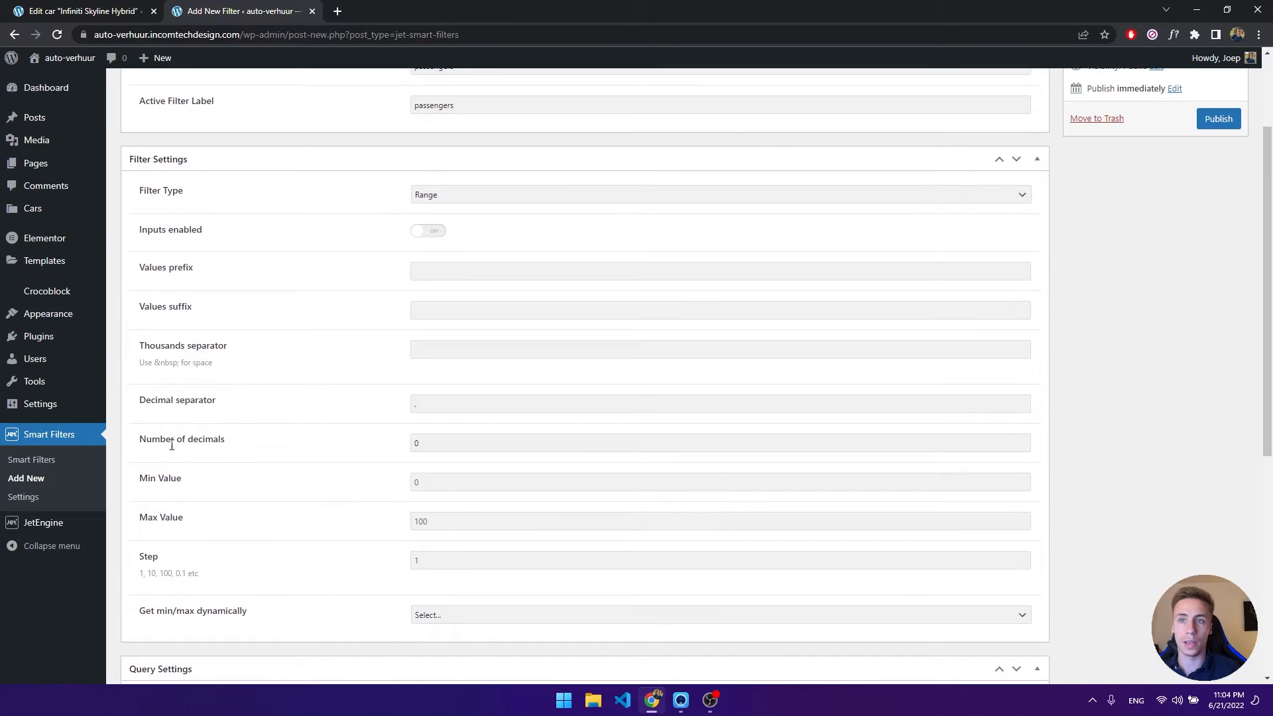
pyautogui.moveTo(141, 442); pyautogui.dragTo(380, 458)
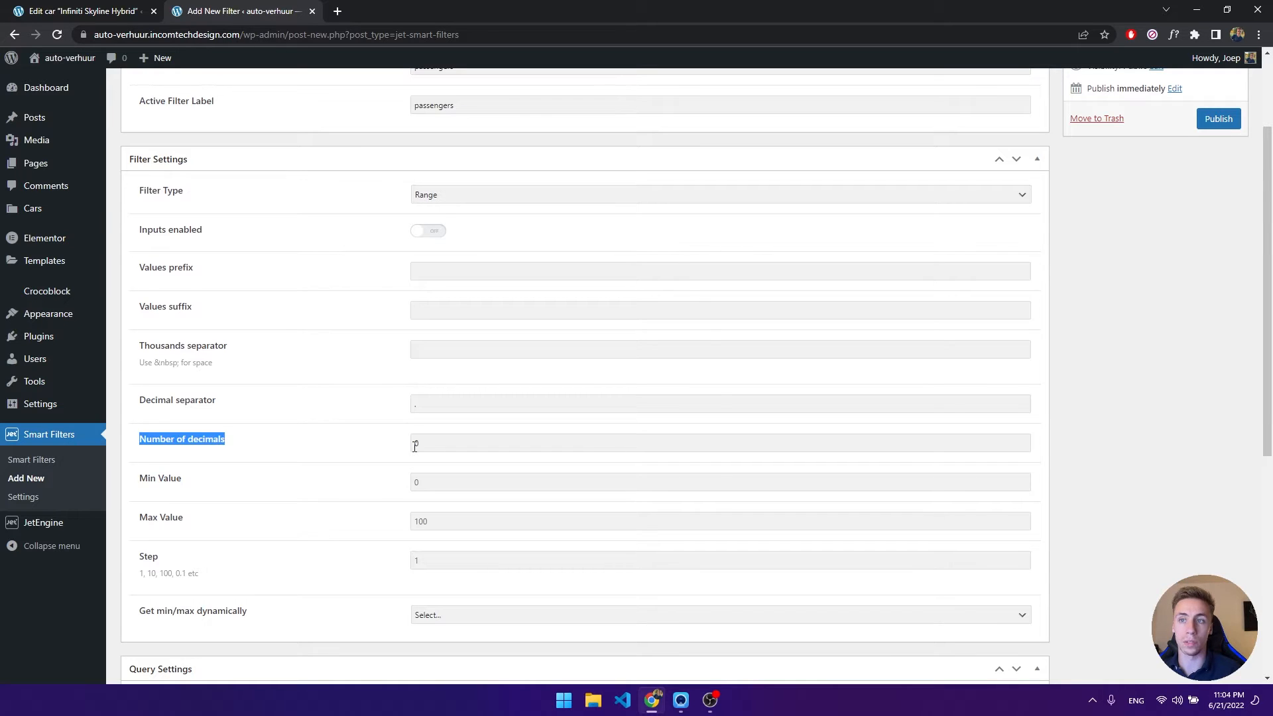
pyautogui.click(325, 457)
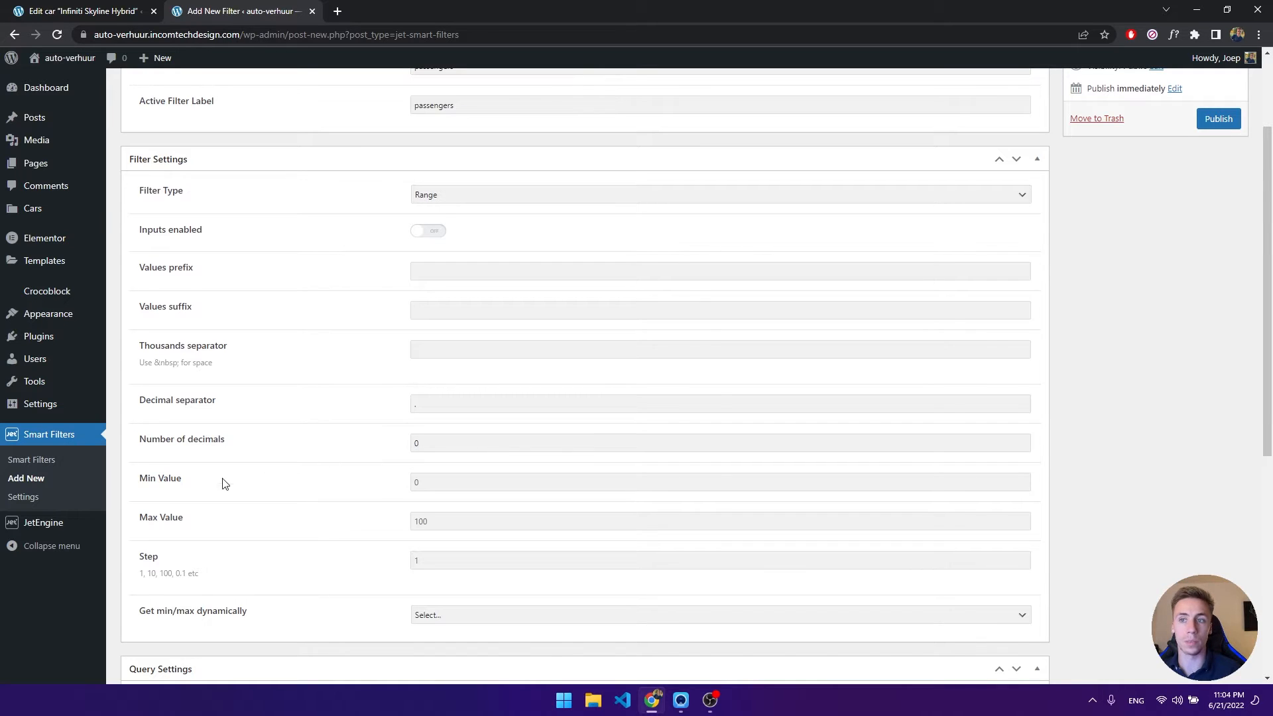
# Set the range filter's minimum value to 3 and maximum value to 5, and check its step setting.
pyautogui.click(439, 488)
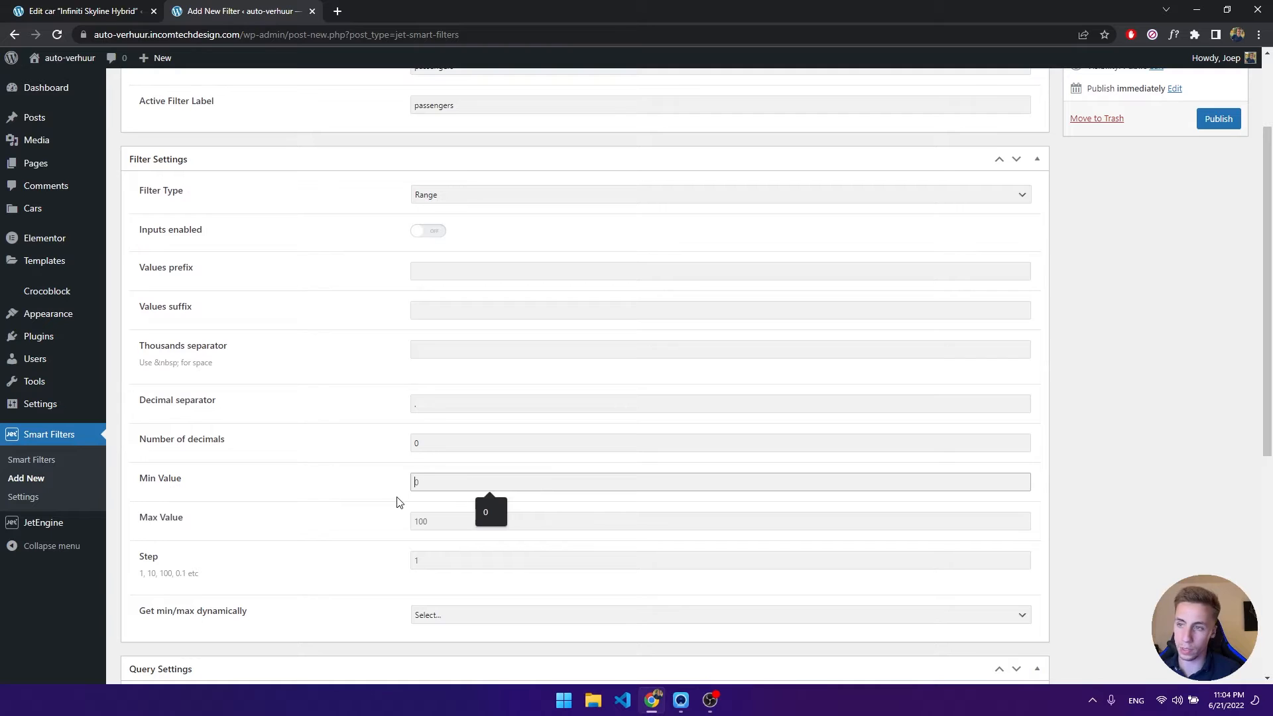
pyautogui.write('3')
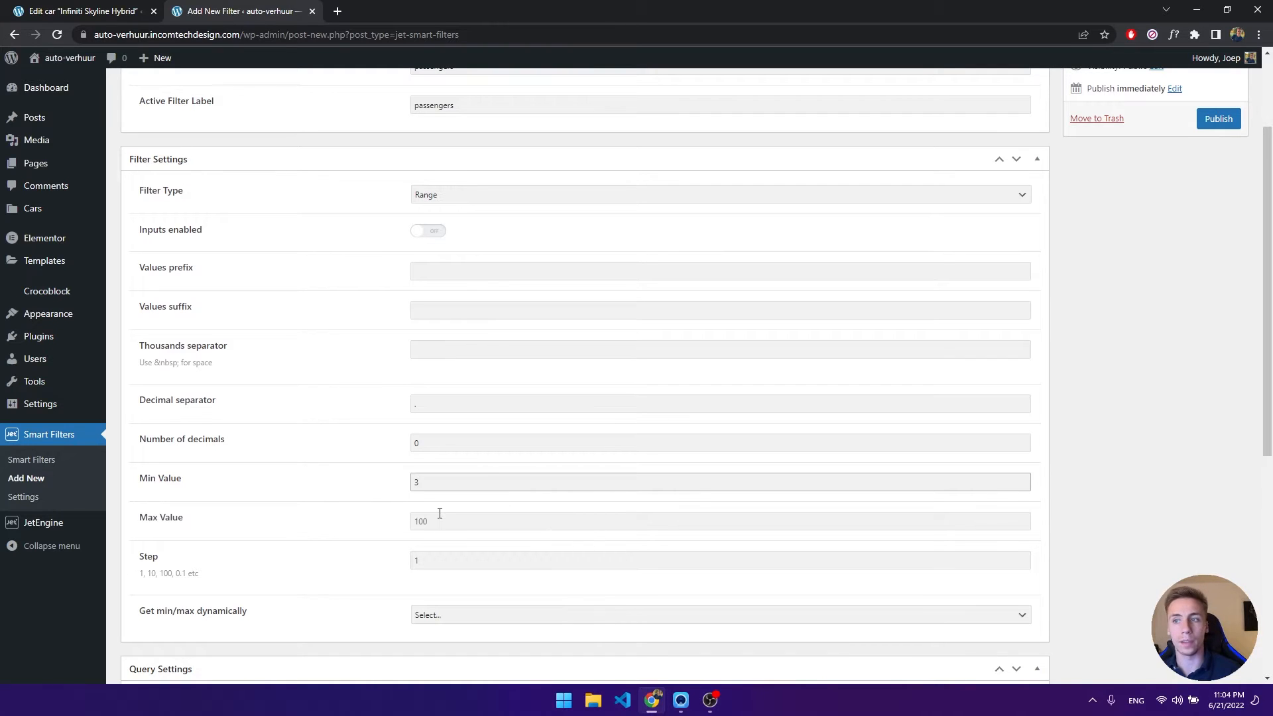
pyautogui.click(440, 513)
pyautogui.write('5')
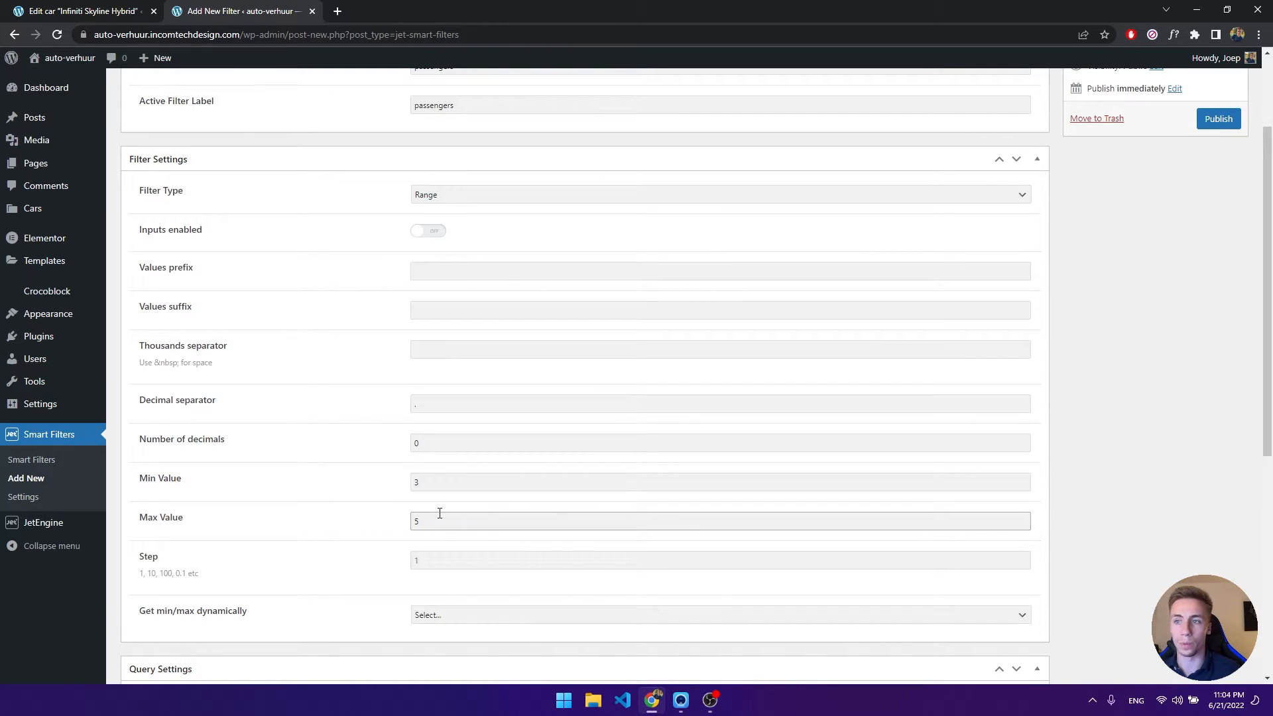
pyautogui.click(451, 562)
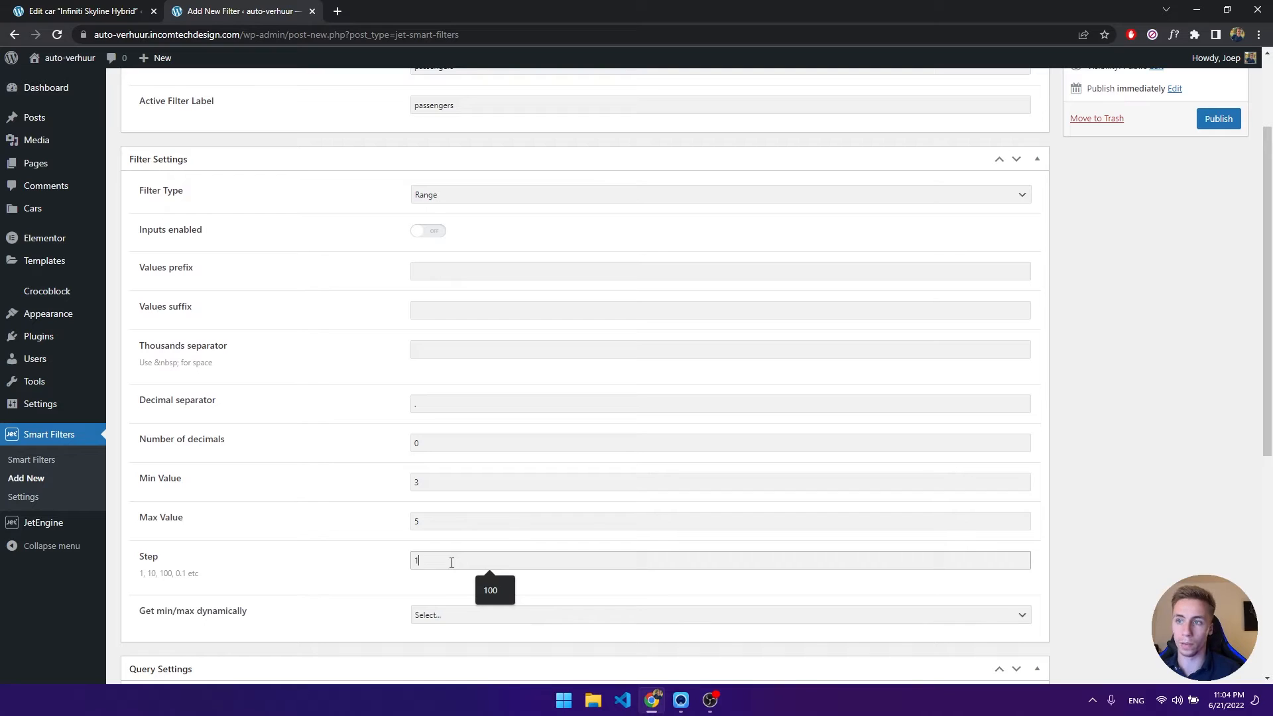
pyautogui.moveTo(140, 476); pyautogui.dragTo(185, 482)
pyautogui.click(187, 482)
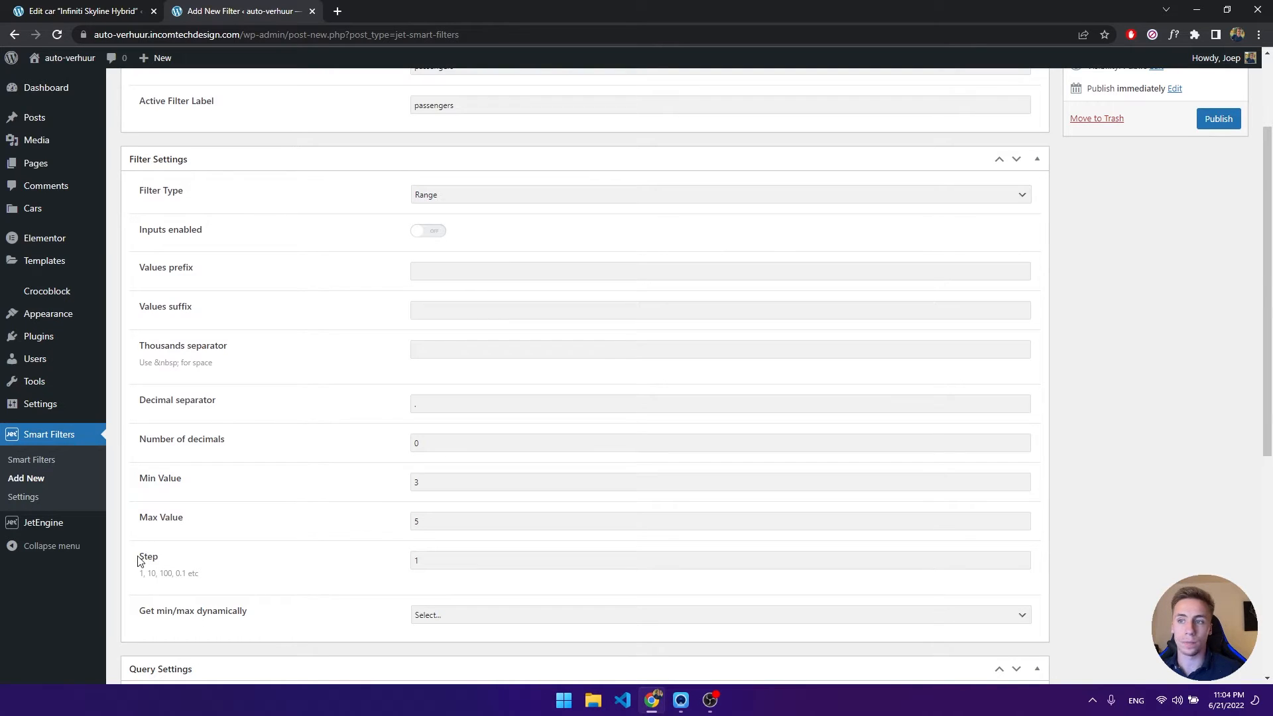
pyautogui.moveTo(142, 557); pyautogui.dragTo(179, 556)
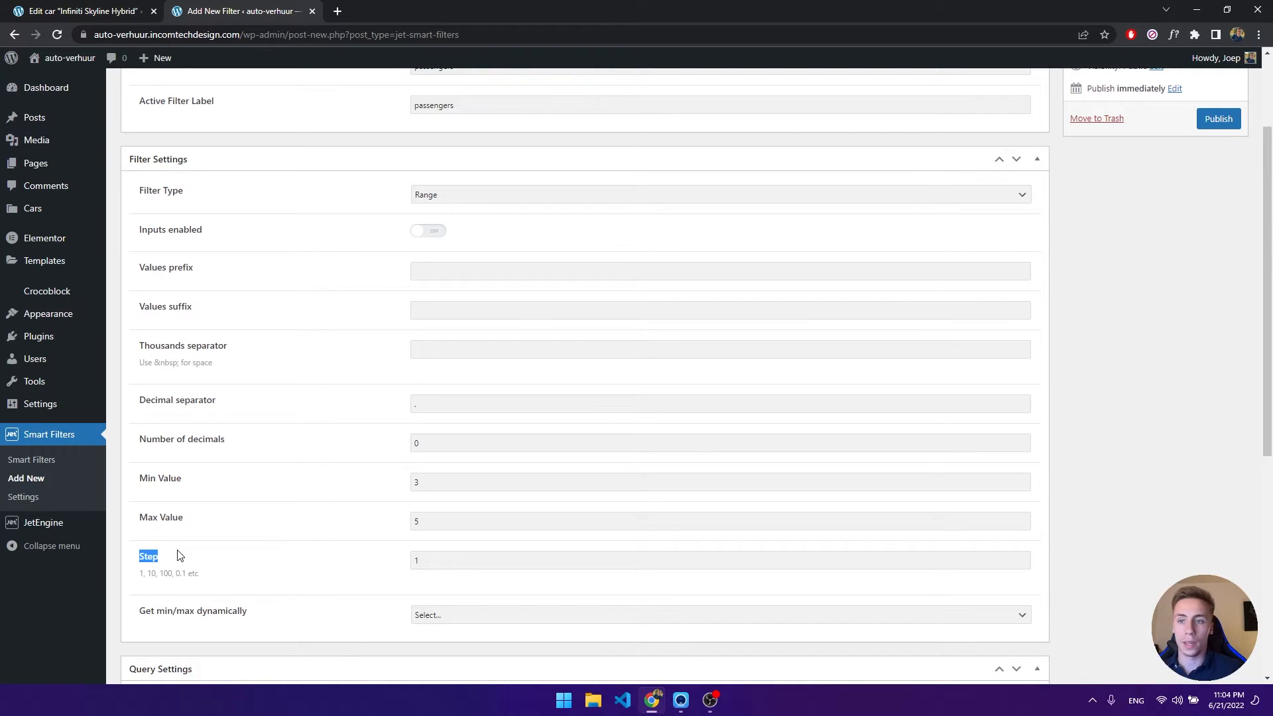
# Set the range's dynamic min/max option to Get from query meta key.
pyautogui.scroll(-4, 179, 557)
pyautogui.click(457, 349)
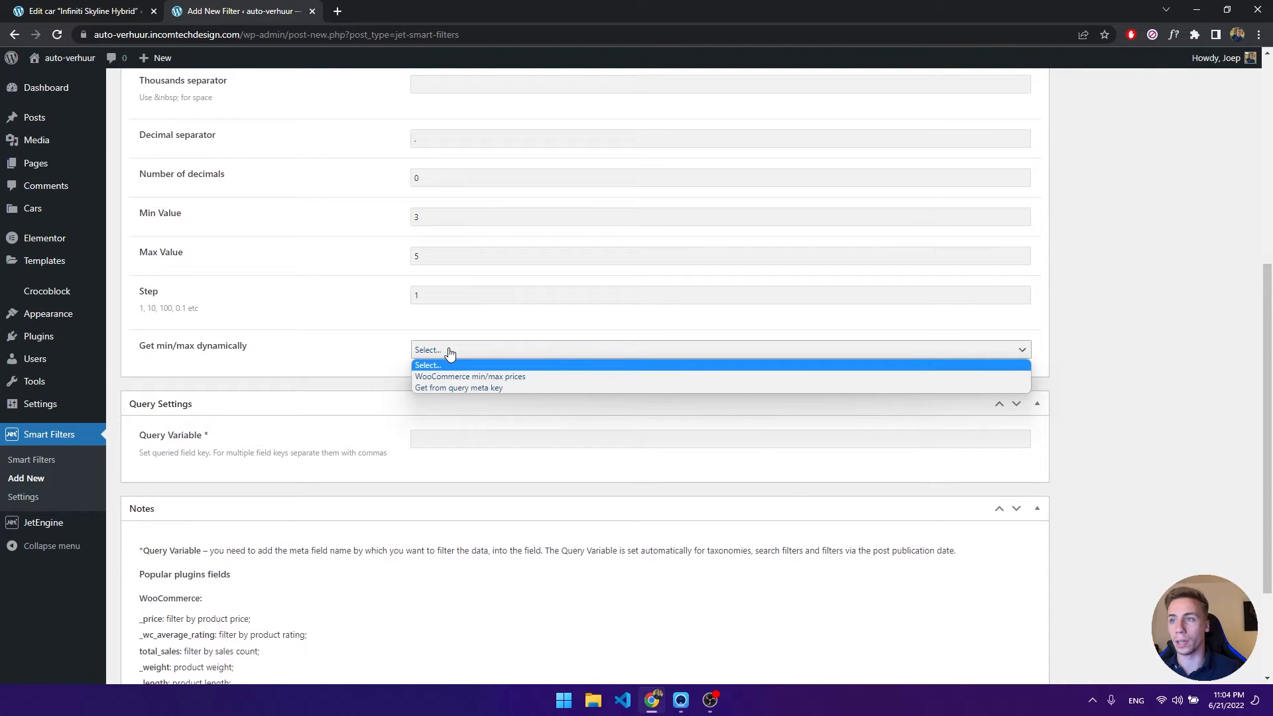
pyautogui.click(430, 389)
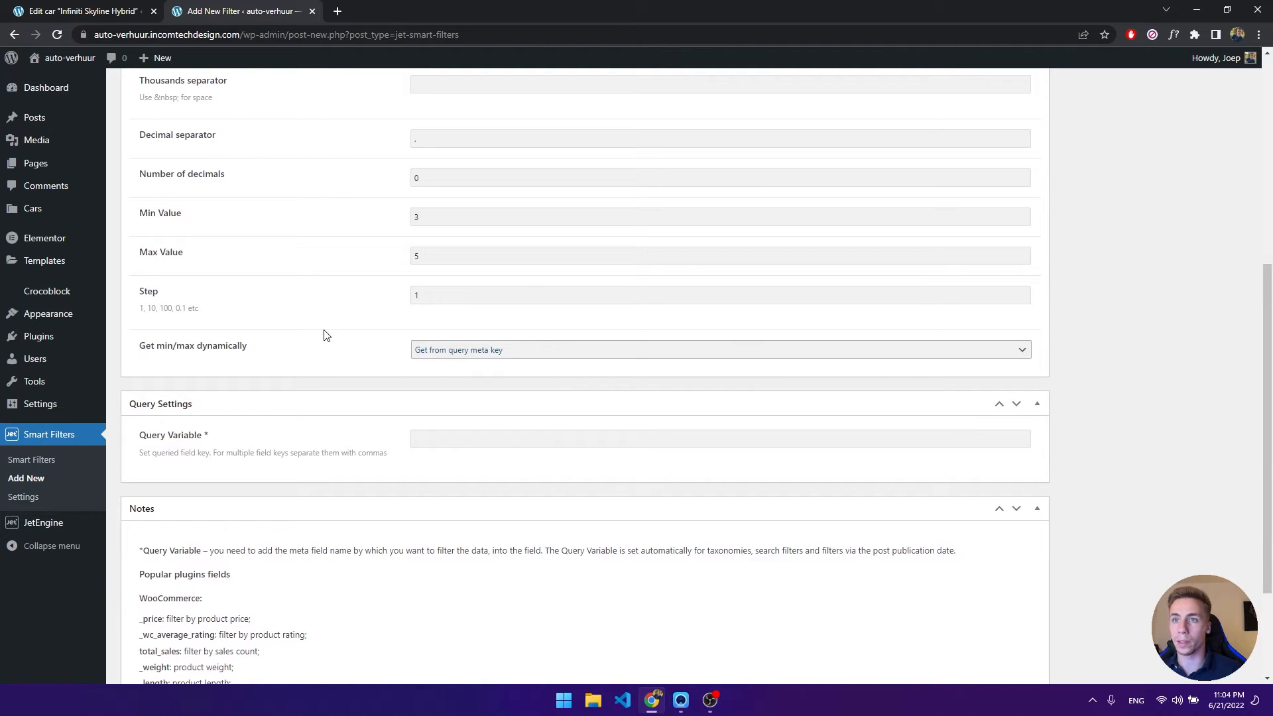
# Copy the Passengers field's name from the car edit page and set the filter's Query Variable to "passengers".
pyautogui.click(129, 11)
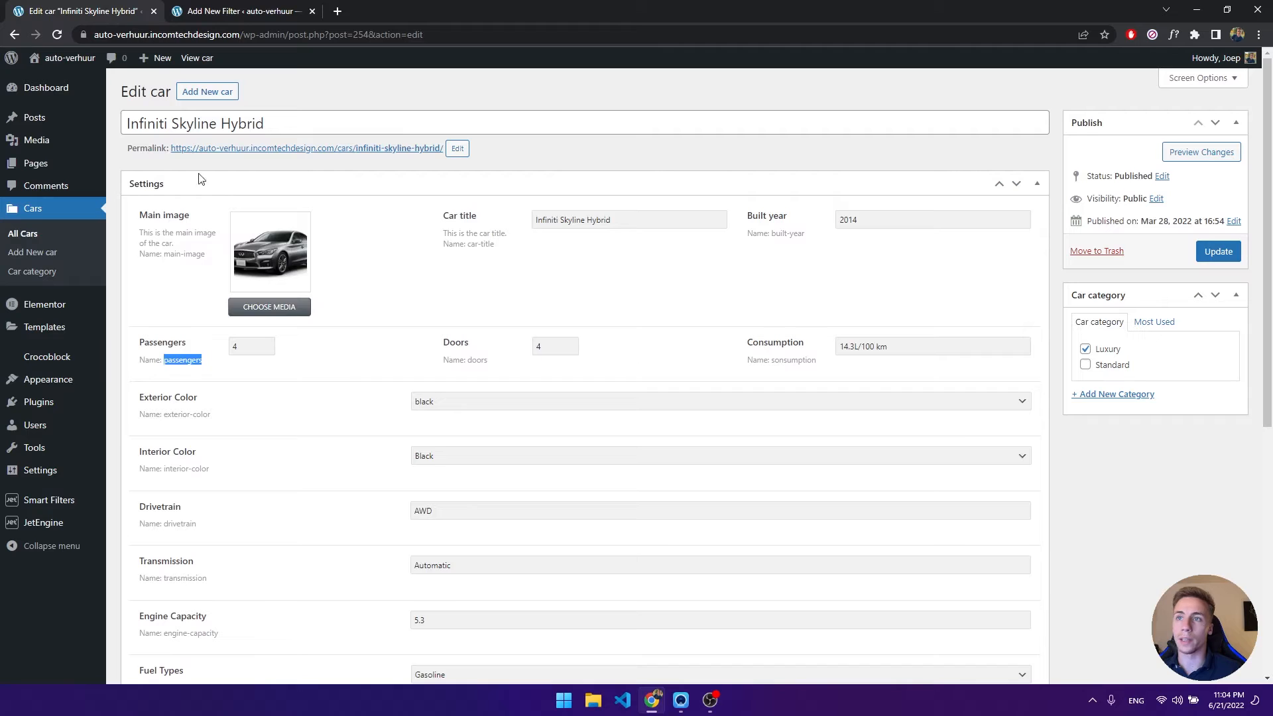
pyautogui.rightClick(190, 361)
pyautogui.click(211, 369)
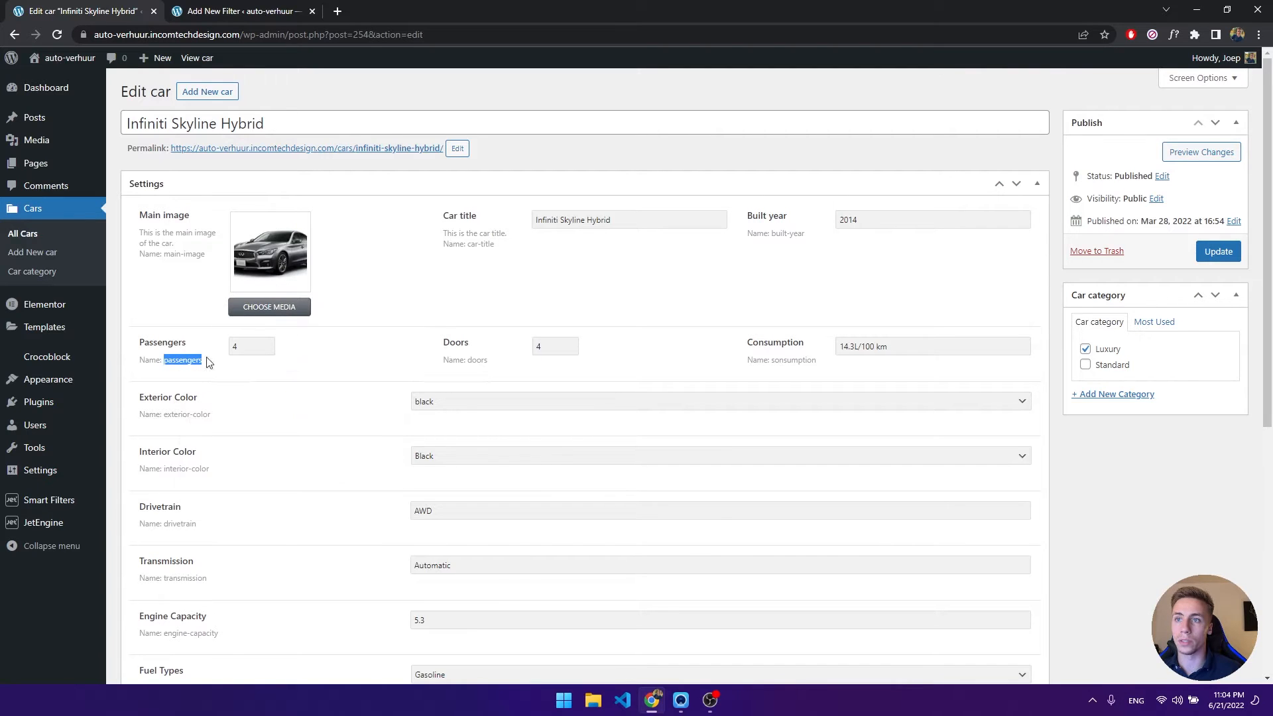
pyautogui.click(216, 10)
pyautogui.click(474, 441)
pyautogui.hotkey('ctrl', 'v')
pyautogui.click(336, 402)
pyautogui.click(336, 402)
pyautogui.scroll(-2, 335, 415)
pyautogui.scroll(6, 392, 488)
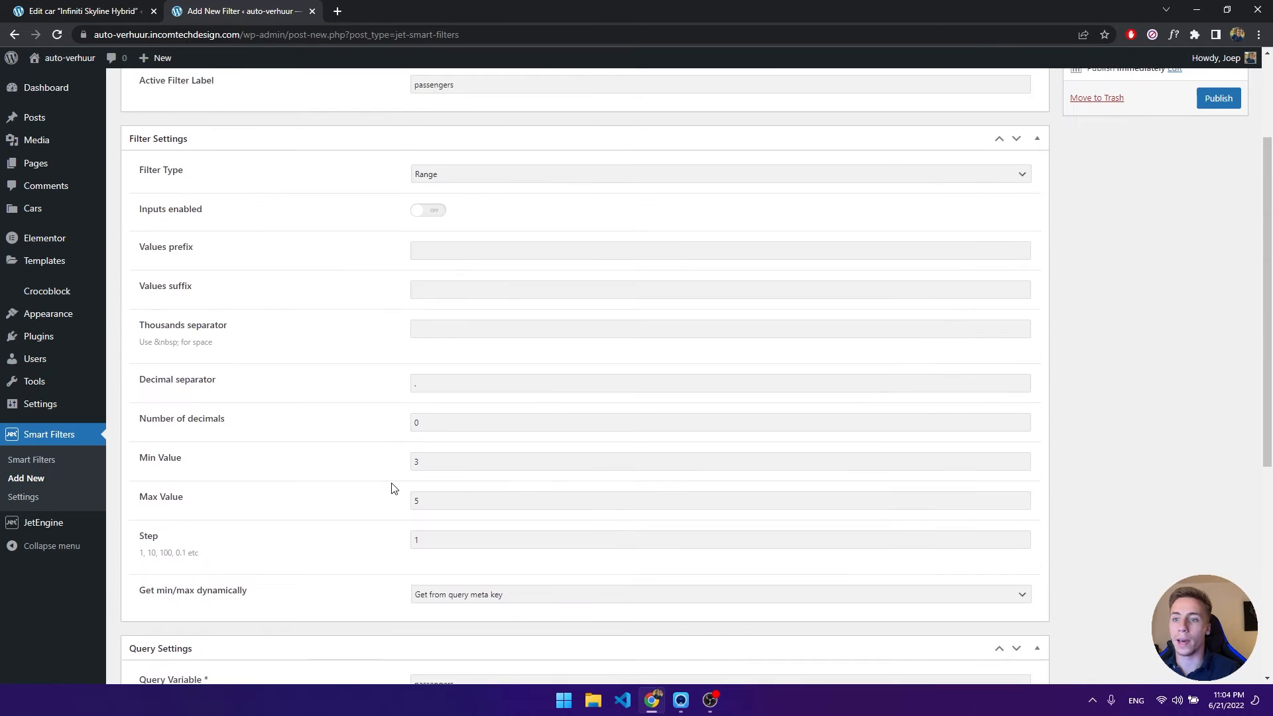
# Publish the Passengers filter and return to the Smart Filters overview.
pyautogui.scroll(3, 1180, 216)
pyautogui.click(1211, 251)
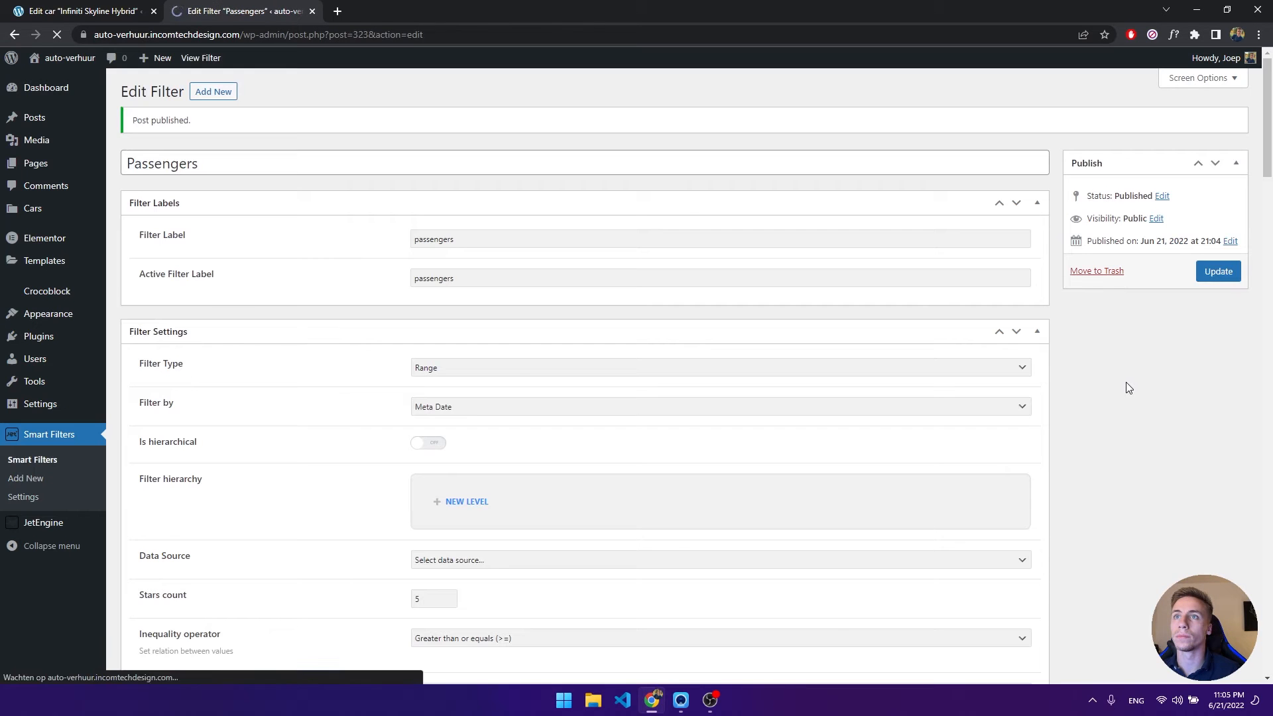
pyautogui.click(47, 437)
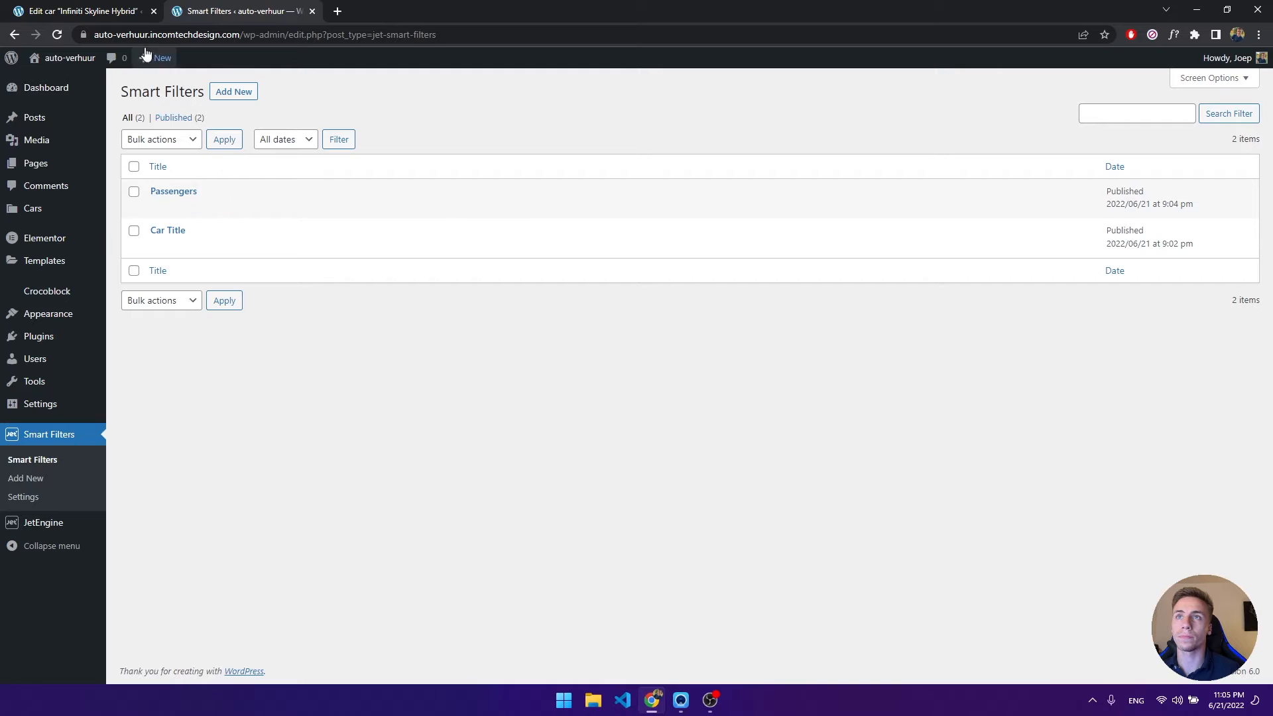
# Check the color choices of the Exterior Color field on the car edit page.
pyautogui.click(110, 6)
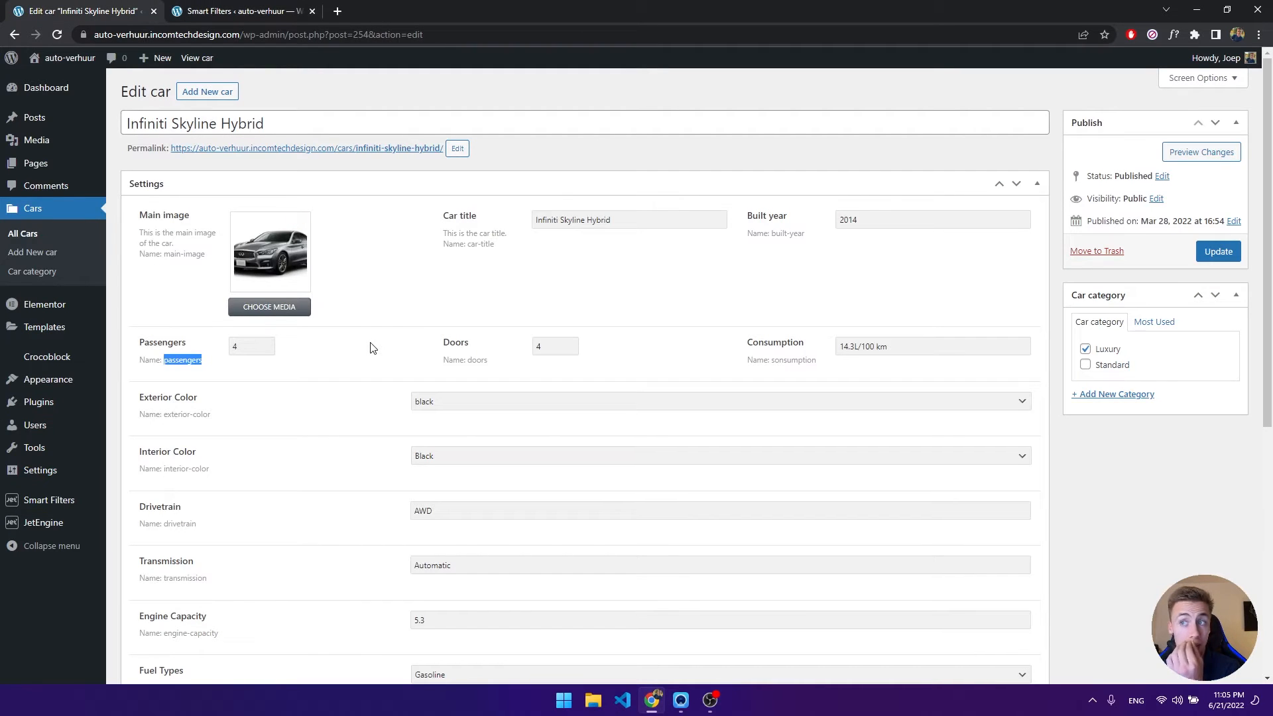
pyautogui.click(481, 406)
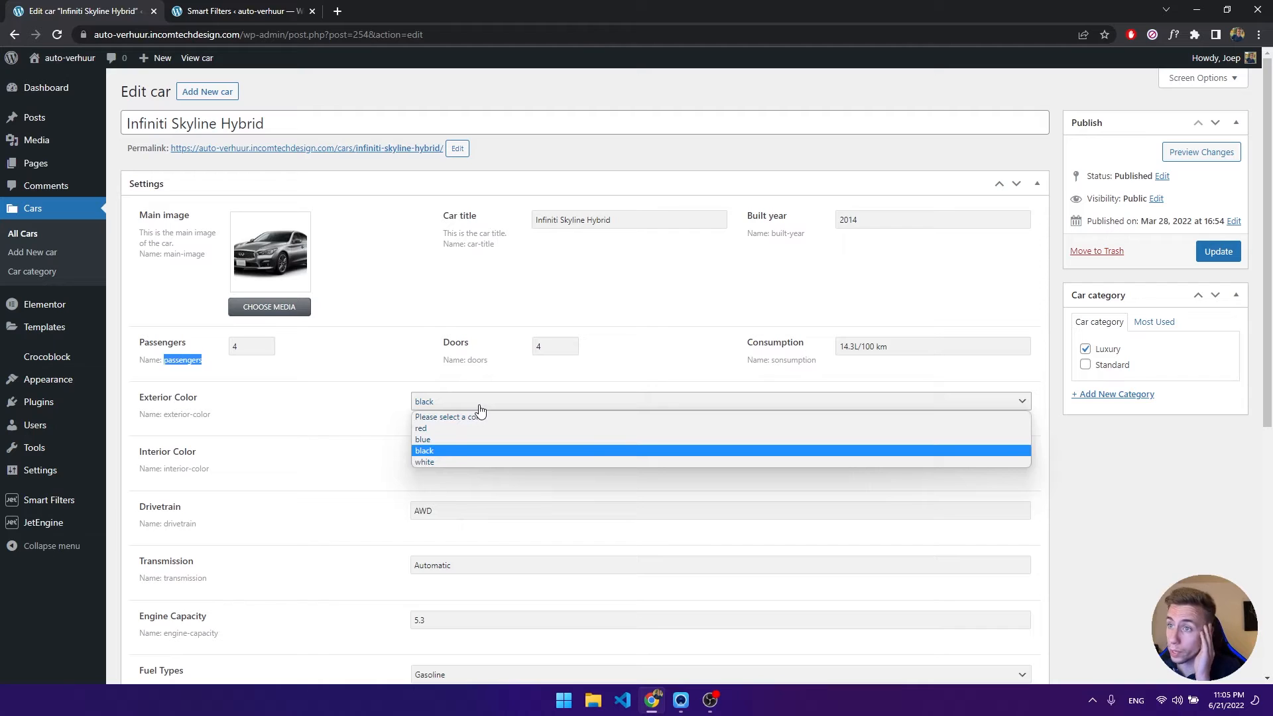
pyautogui.click(480, 407)
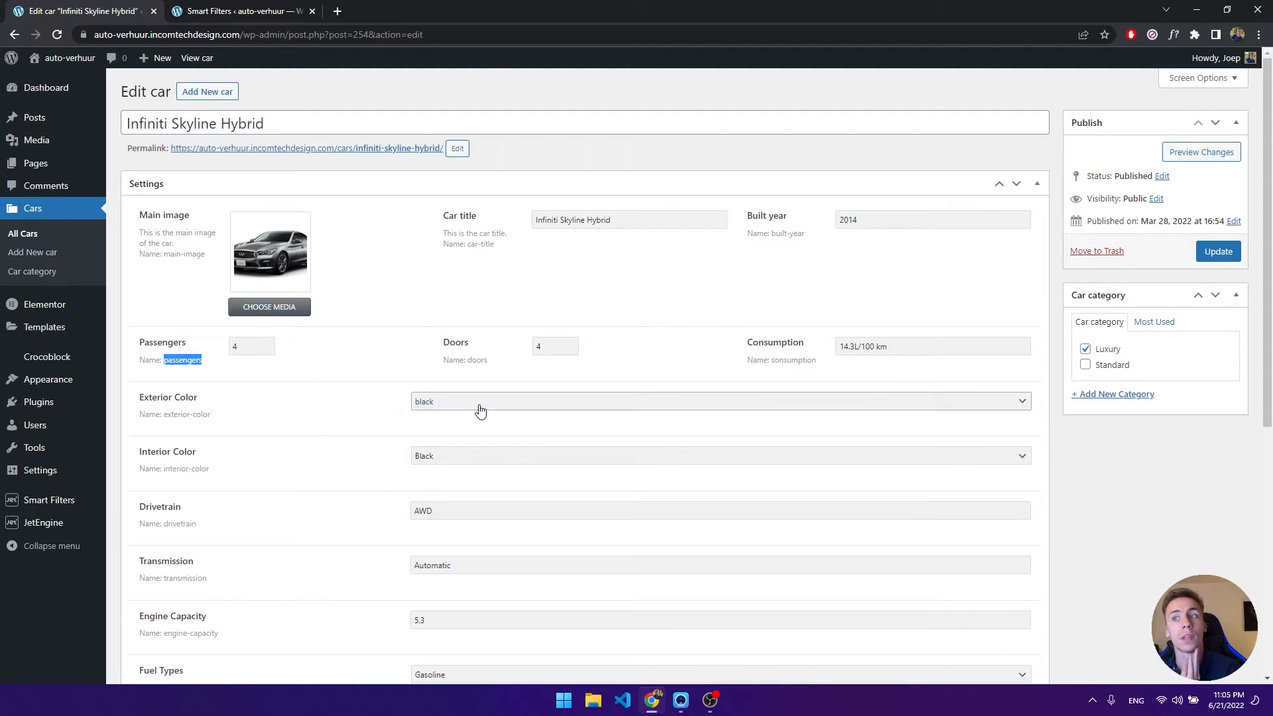
pyautogui.click(222, 8)
pyautogui.click(100, 6)
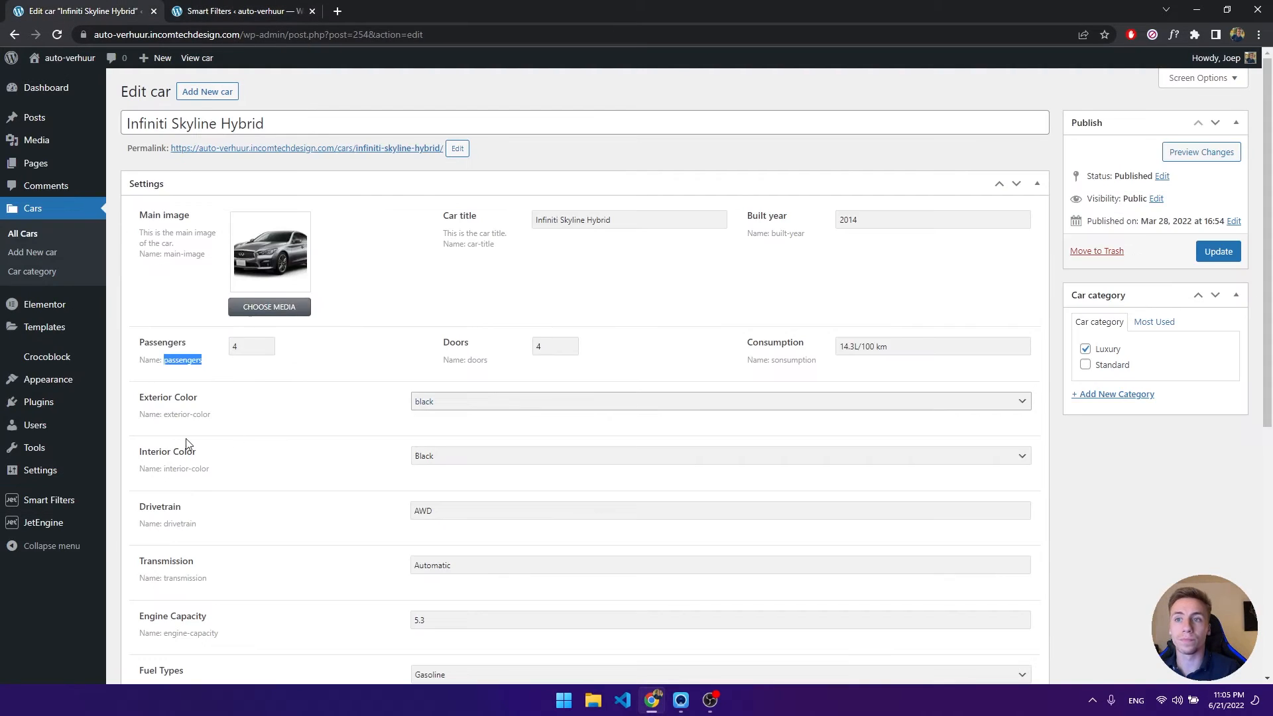
# Copy the Exterior Color field's label from the car edit page and add a new smart filter titled "Exterior Color".
pyautogui.moveTo(141, 397); pyautogui.dragTo(213, 398)
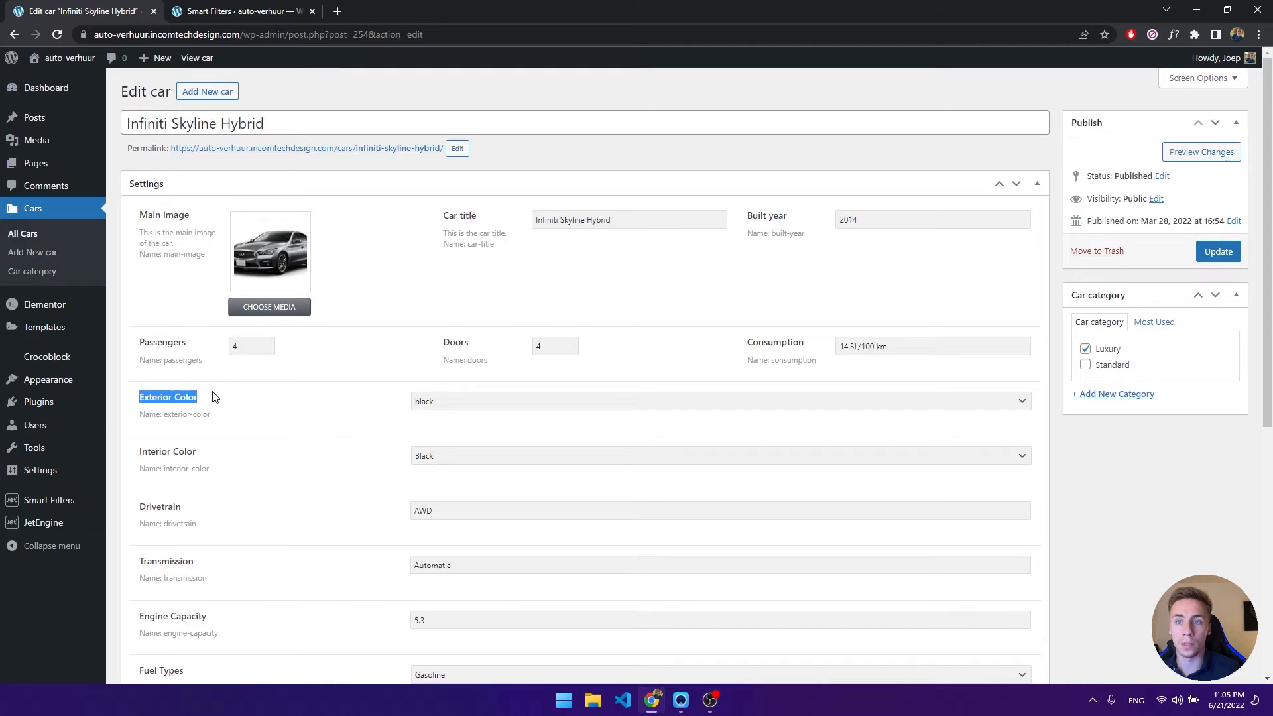
pyautogui.click(239, 11)
pyautogui.click(246, 92)
pyautogui.hotkey('ctrl', 'v')
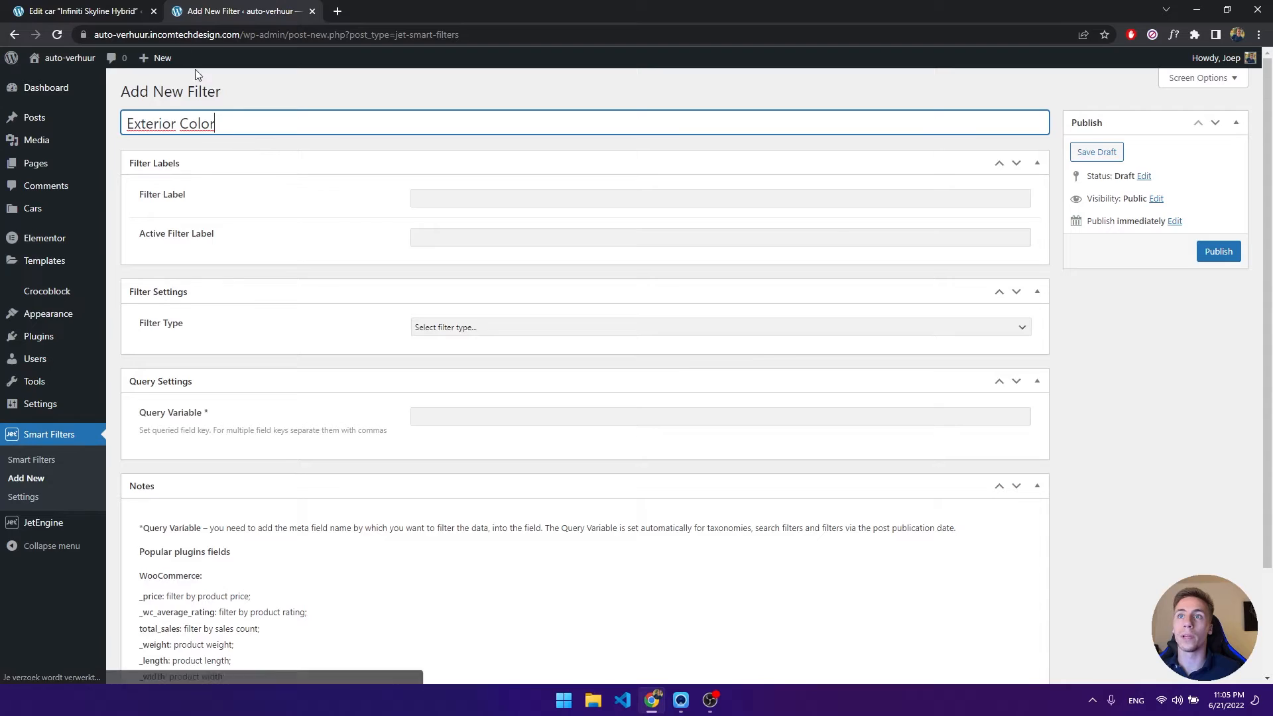
# Copy the field name "exterior-color" from the car edit page into the new filter's Filter Label and Active Filter Label.
pyautogui.click(86, 11)
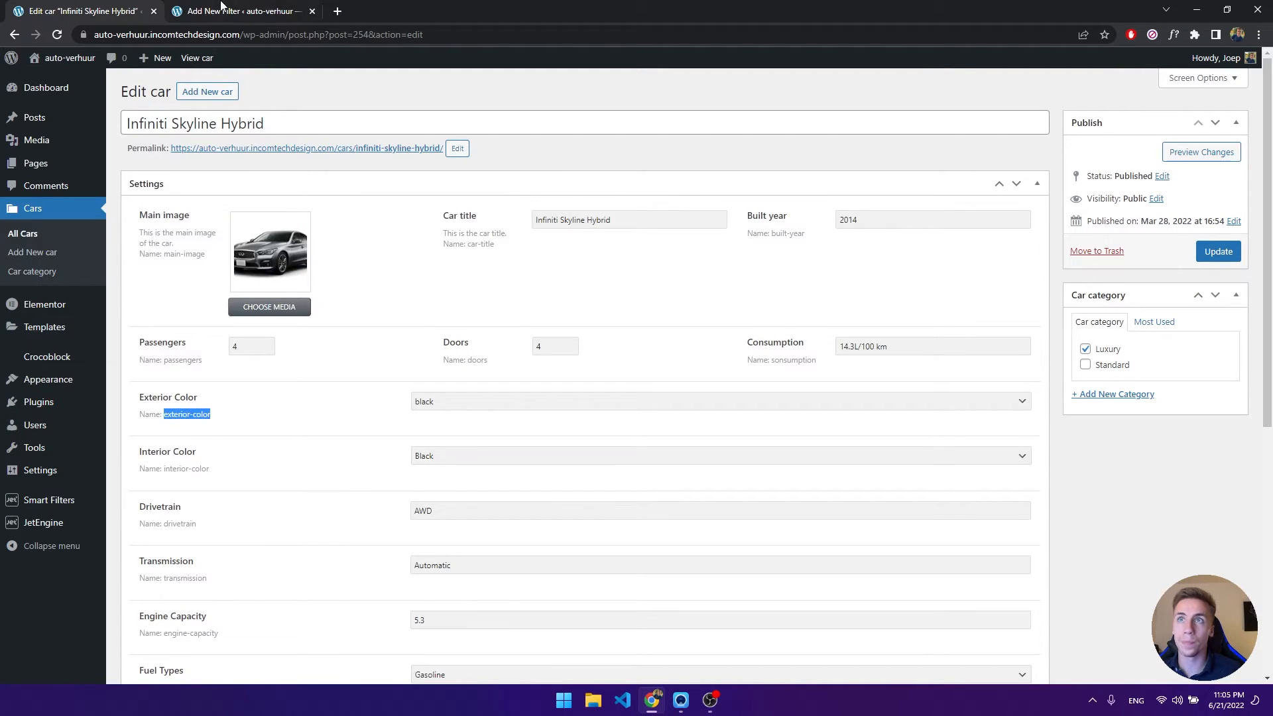
pyautogui.click(238, 10)
pyautogui.click(472, 199)
pyautogui.click(473, 215)
pyautogui.click(475, 238)
pyautogui.click(477, 255)
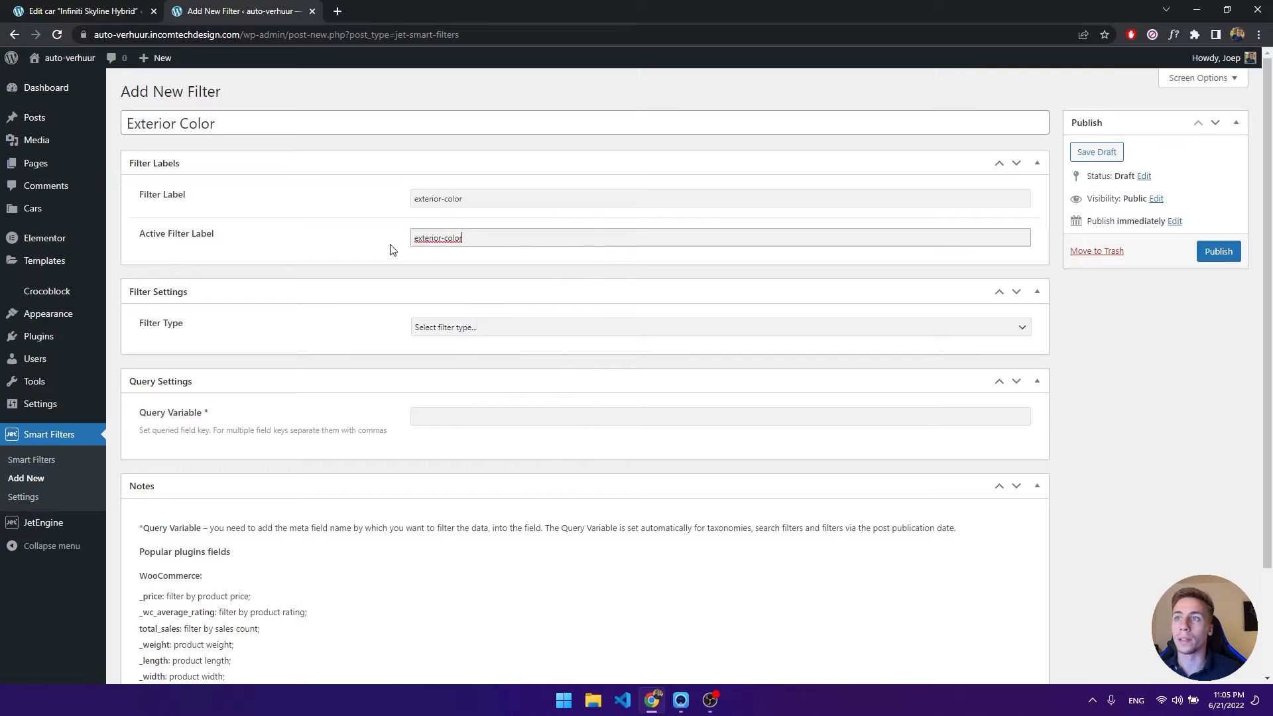
pyautogui.click(360, 271)
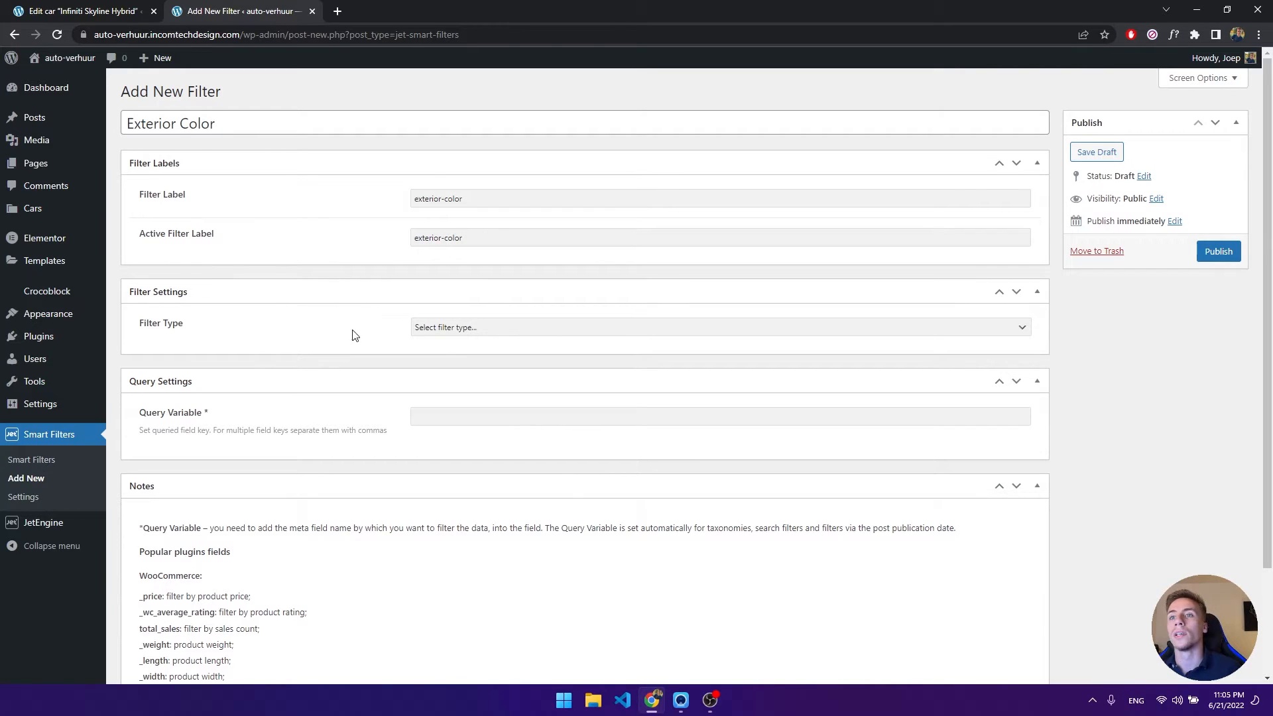
# Set the Exterior Color filter's type to Select, with Is hierarchical switched off.
pyautogui.click(454, 329)
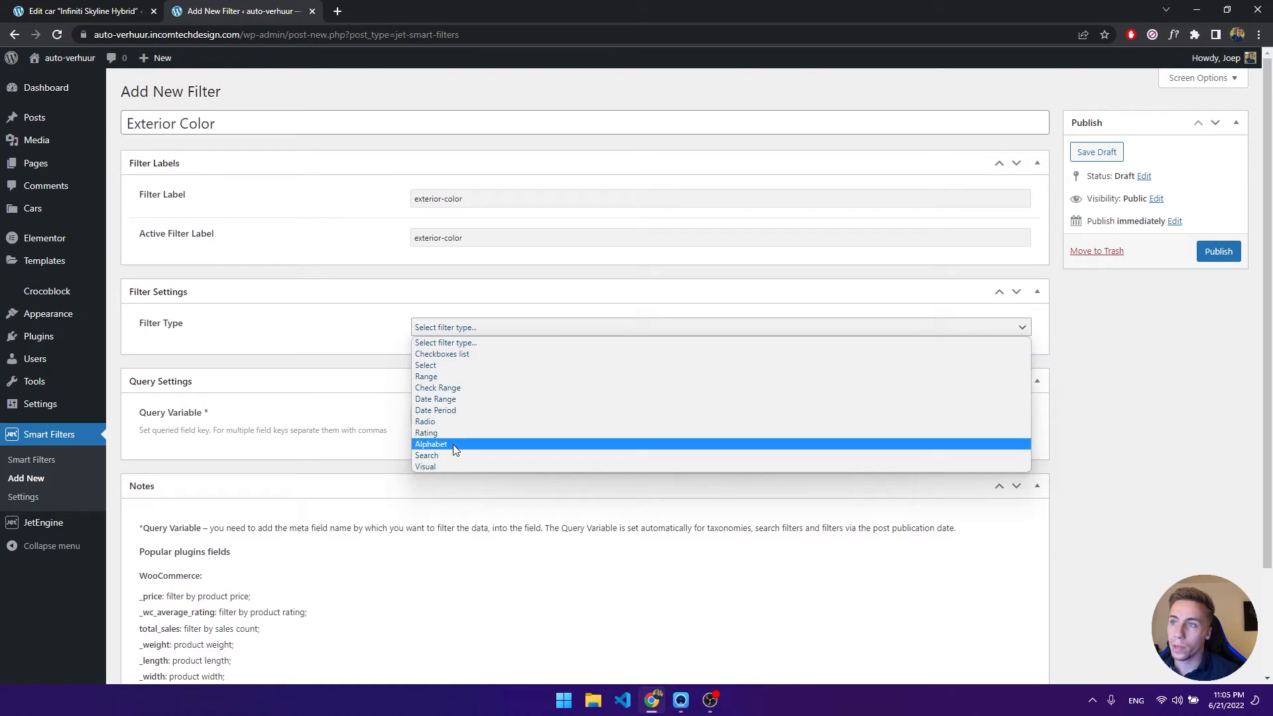
pyautogui.click(445, 366)
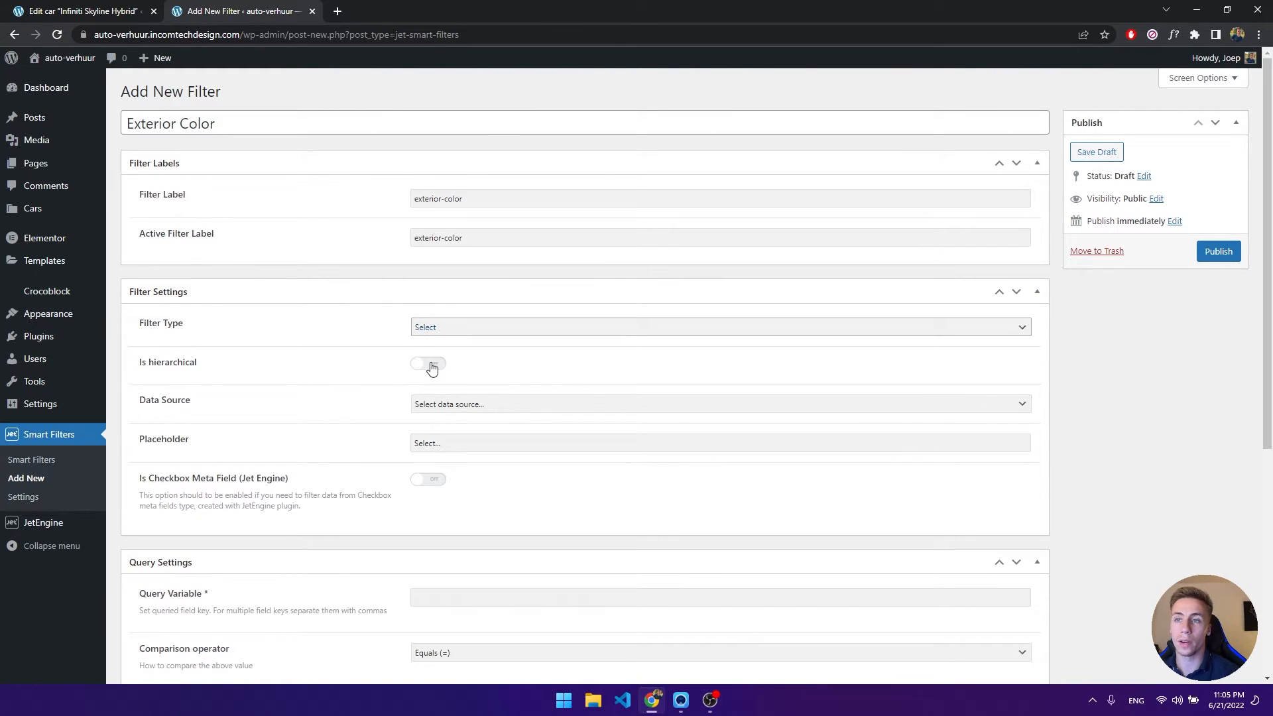
pyautogui.click(430, 366)
pyautogui.click(430, 366)
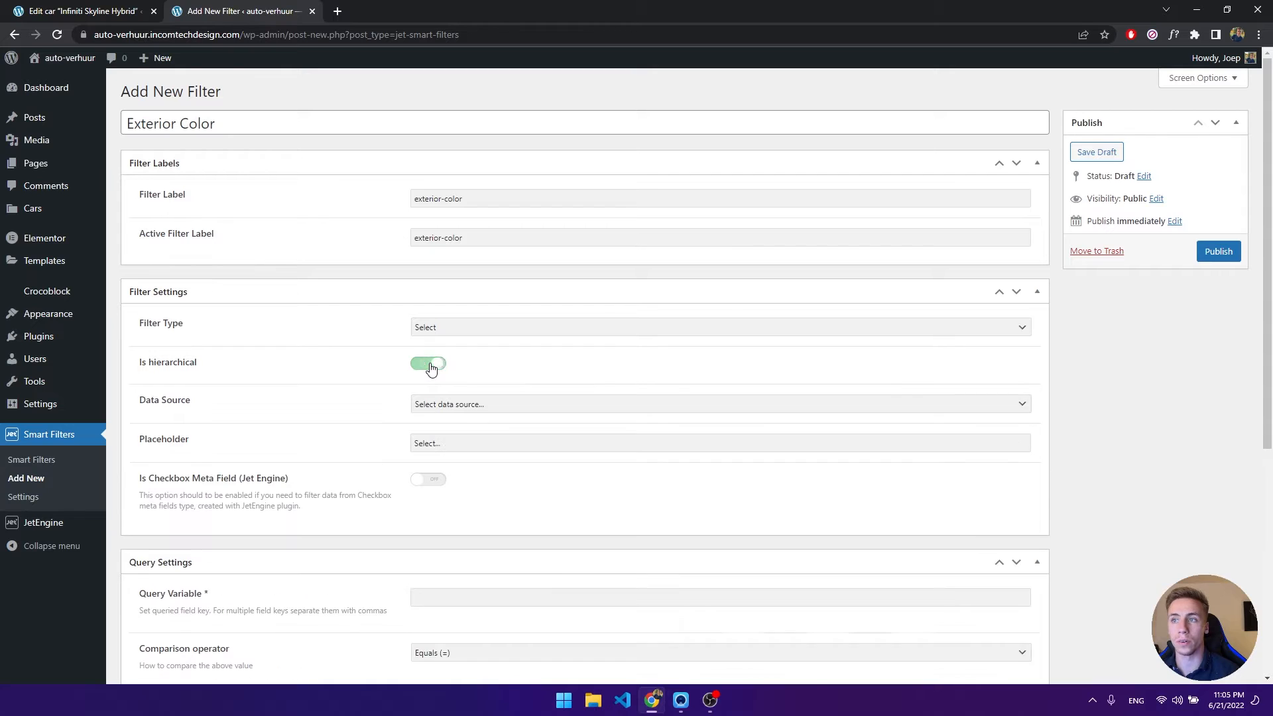
# Set the filter's data source to Custom Fields with "exterior-color" as the custom field key.
pyautogui.click(461, 407)
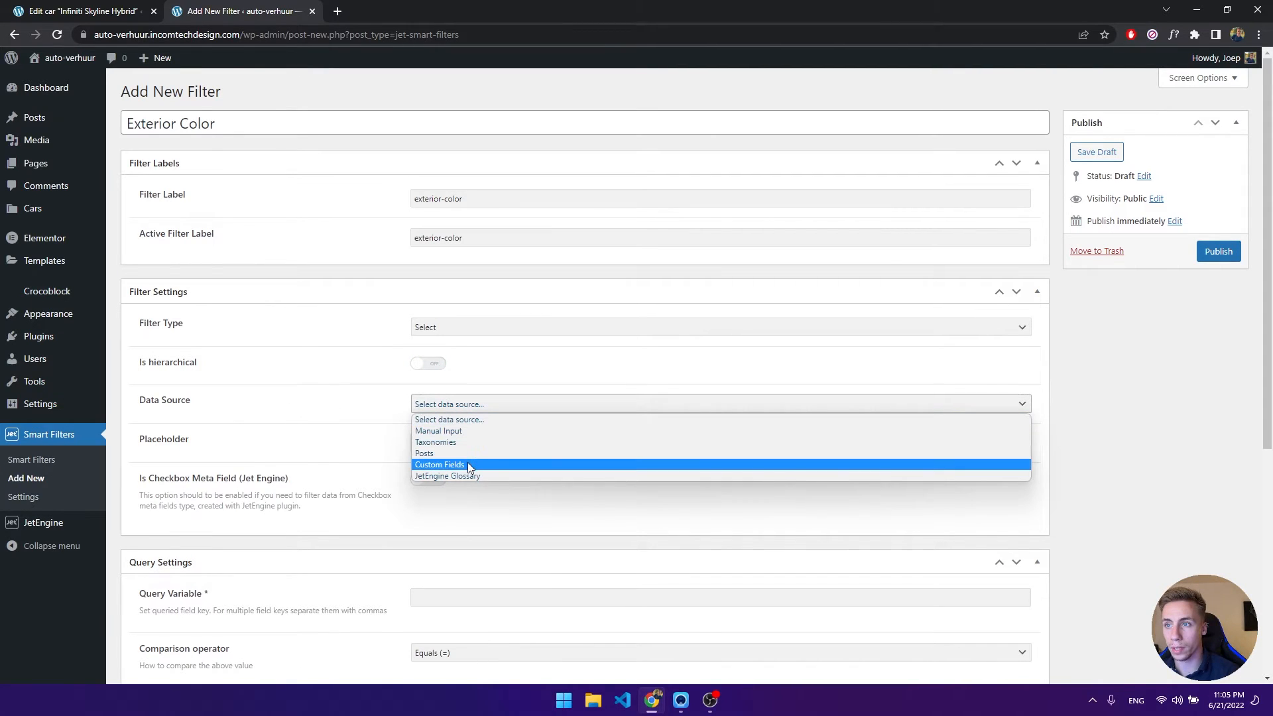
pyautogui.click(467, 464)
pyautogui.click(468, 443)
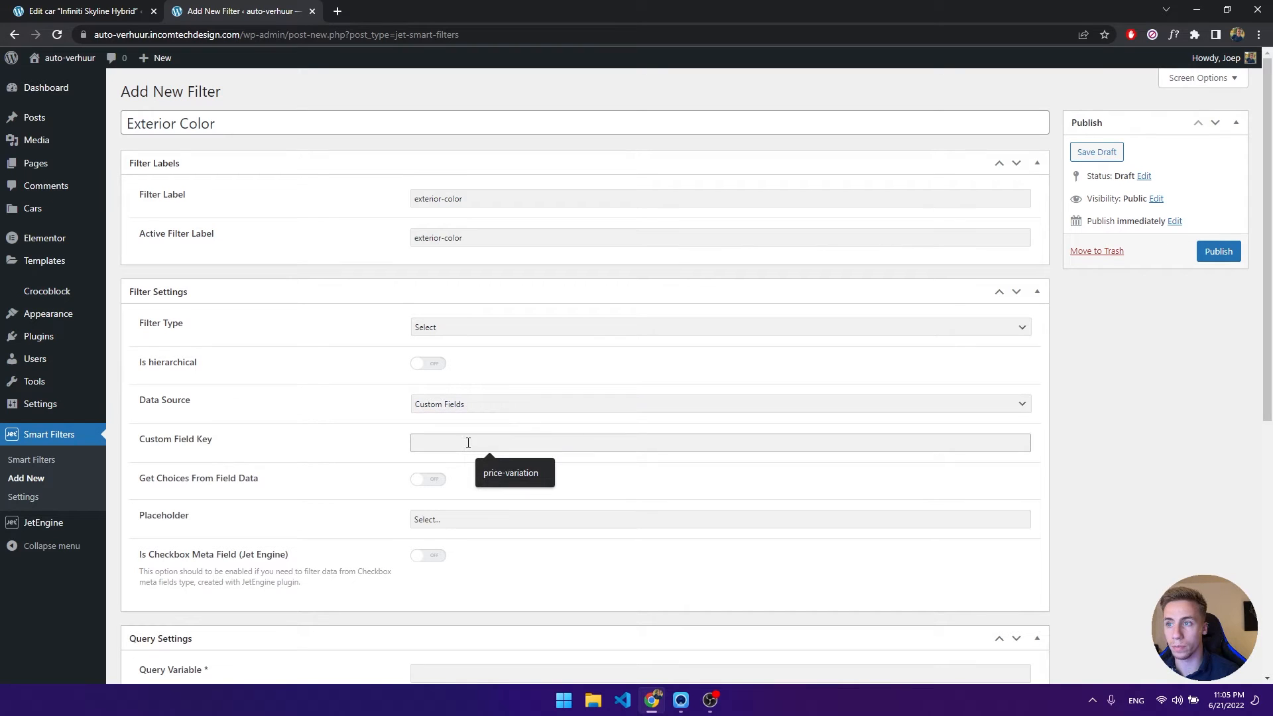
pyautogui.hotkey('ctrl', 'v')
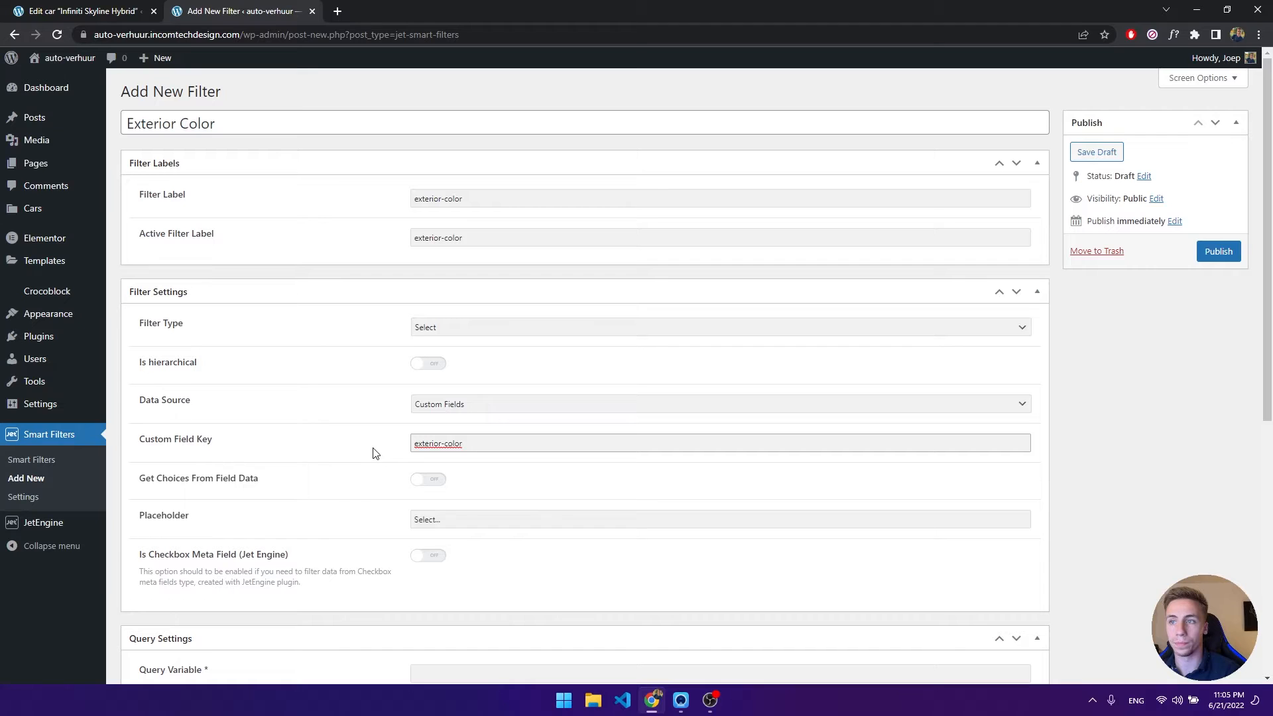
# Keep the default placeholder and set the filter's Query Variable to "exterior-color".
pyautogui.scroll(-1, 287, 457)
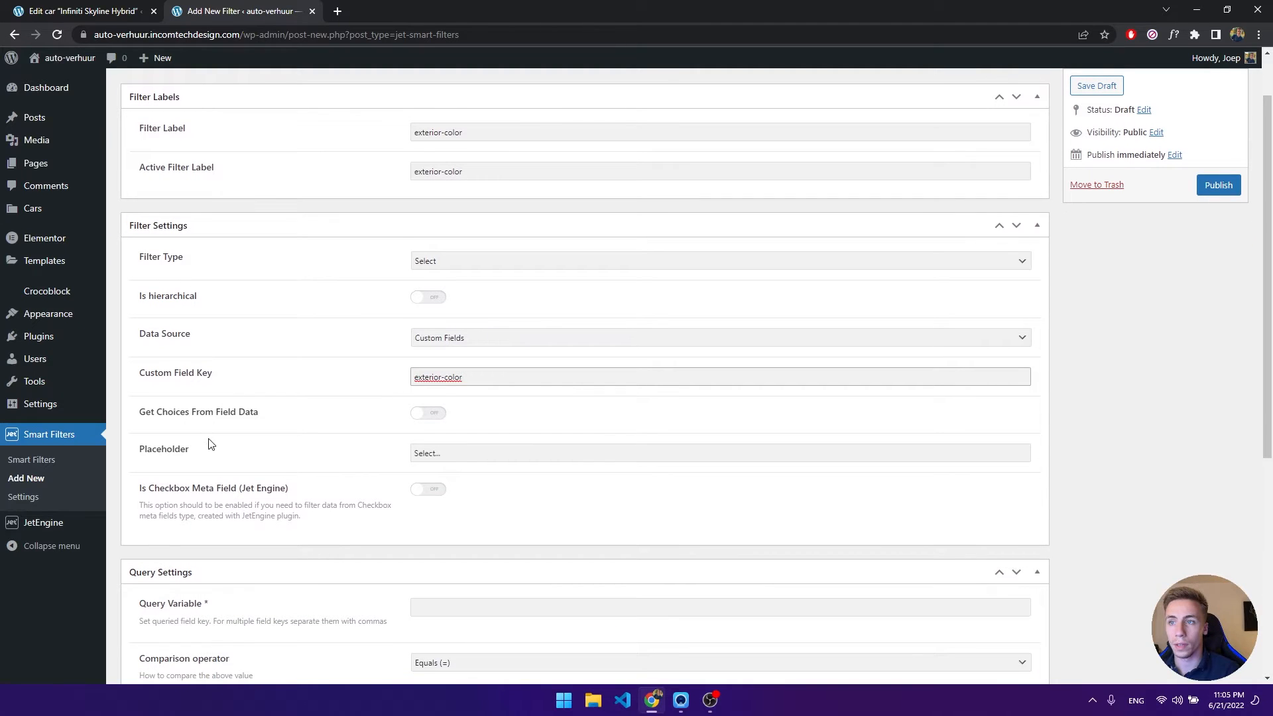
pyautogui.click(451, 453)
pyautogui.scroll(-1, 311, 464)
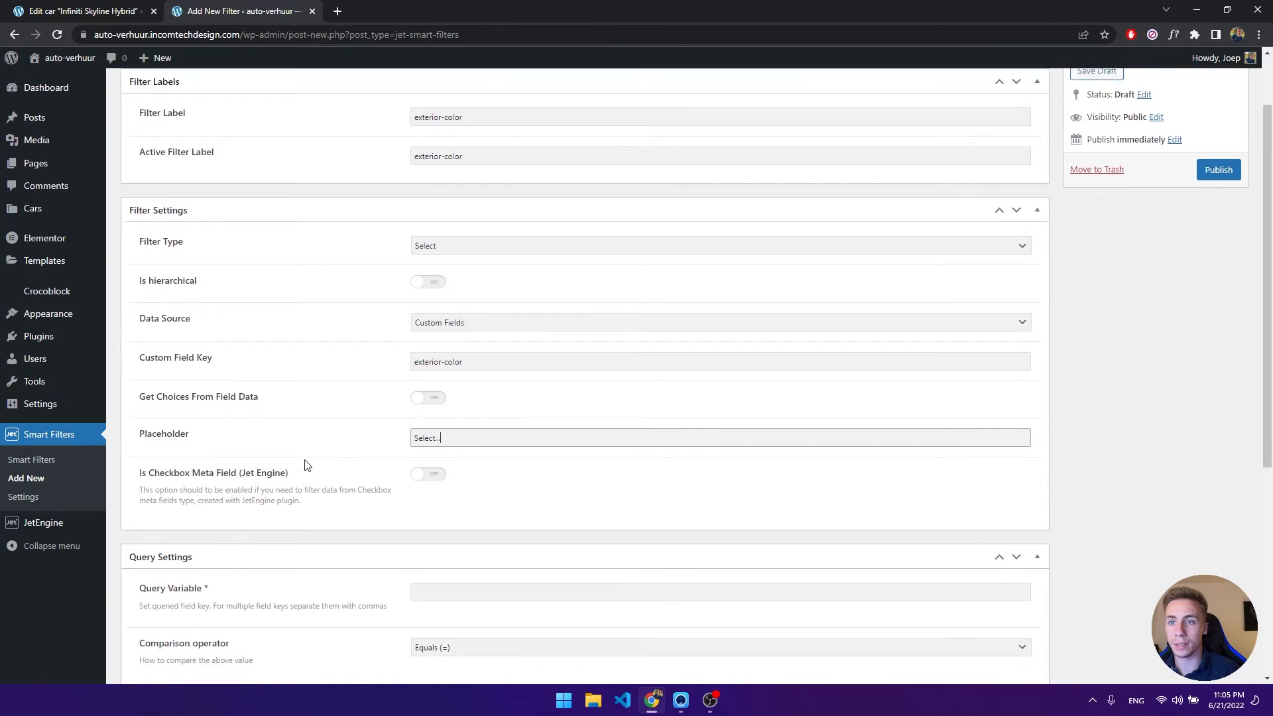
pyautogui.scroll(-3, 305, 465)
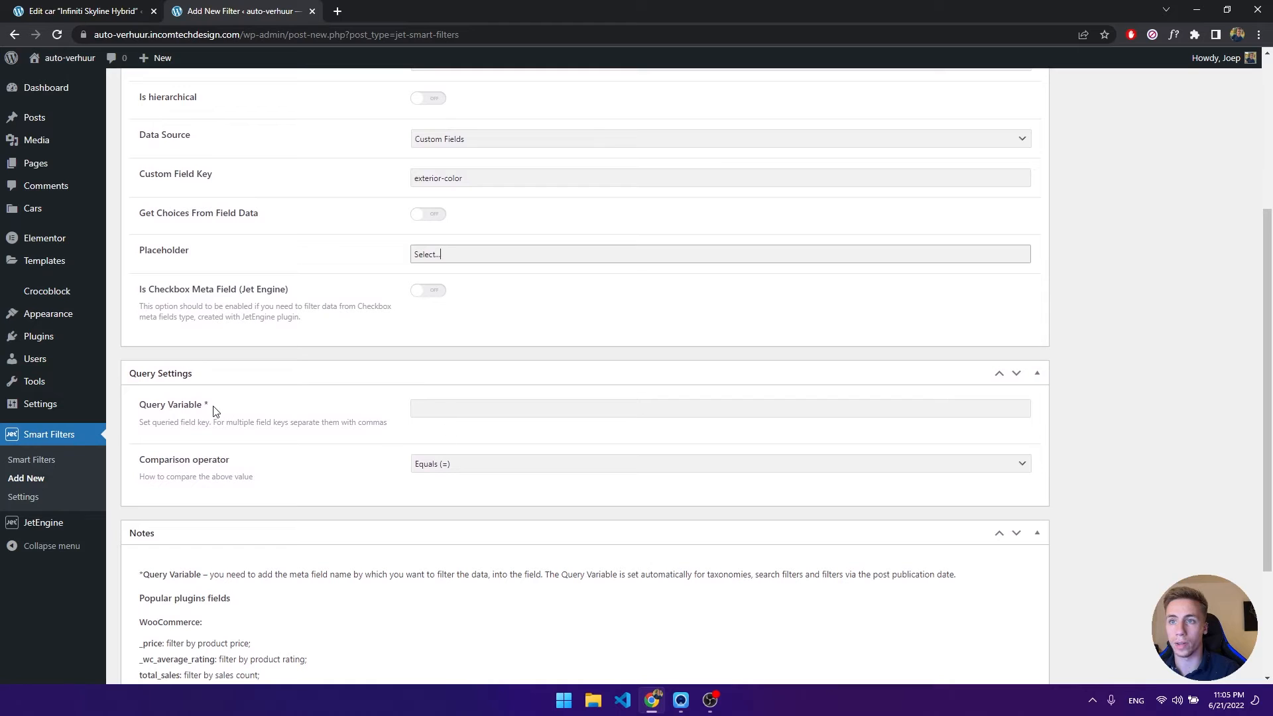
pyautogui.click(428, 404)
pyautogui.hotkey('ctrl', 'v')
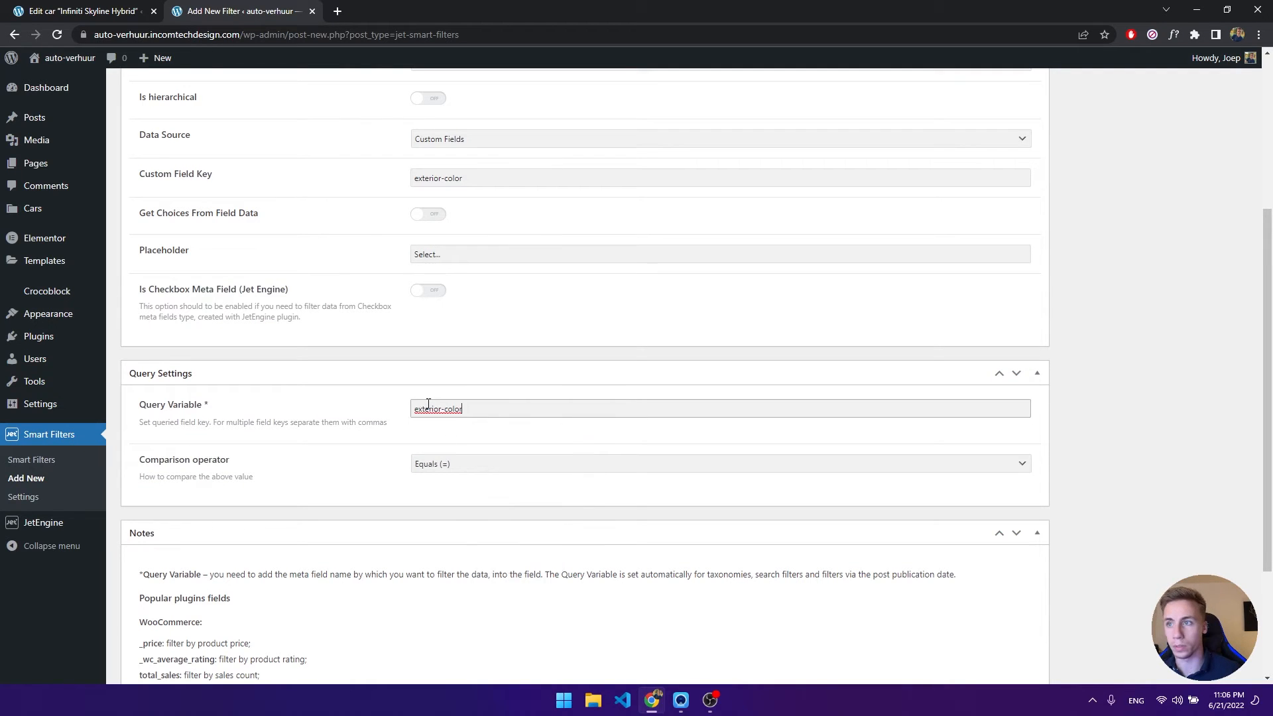
# Review the Exterior Color filter's settings, including the available data sources and the comparison operator options.
pyautogui.scroll(-3, 358, 398)
pyautogui.scroll(3, 357, 398)
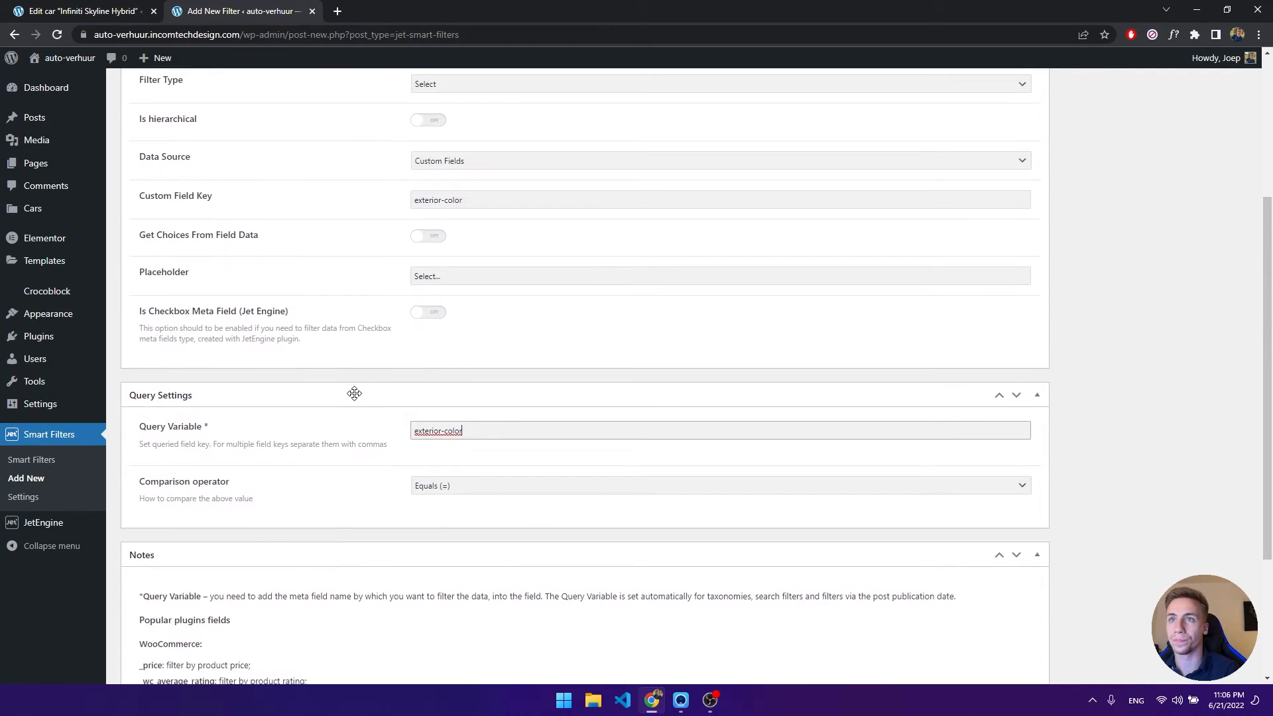
pyautogui.scroll(3, 355, 394)
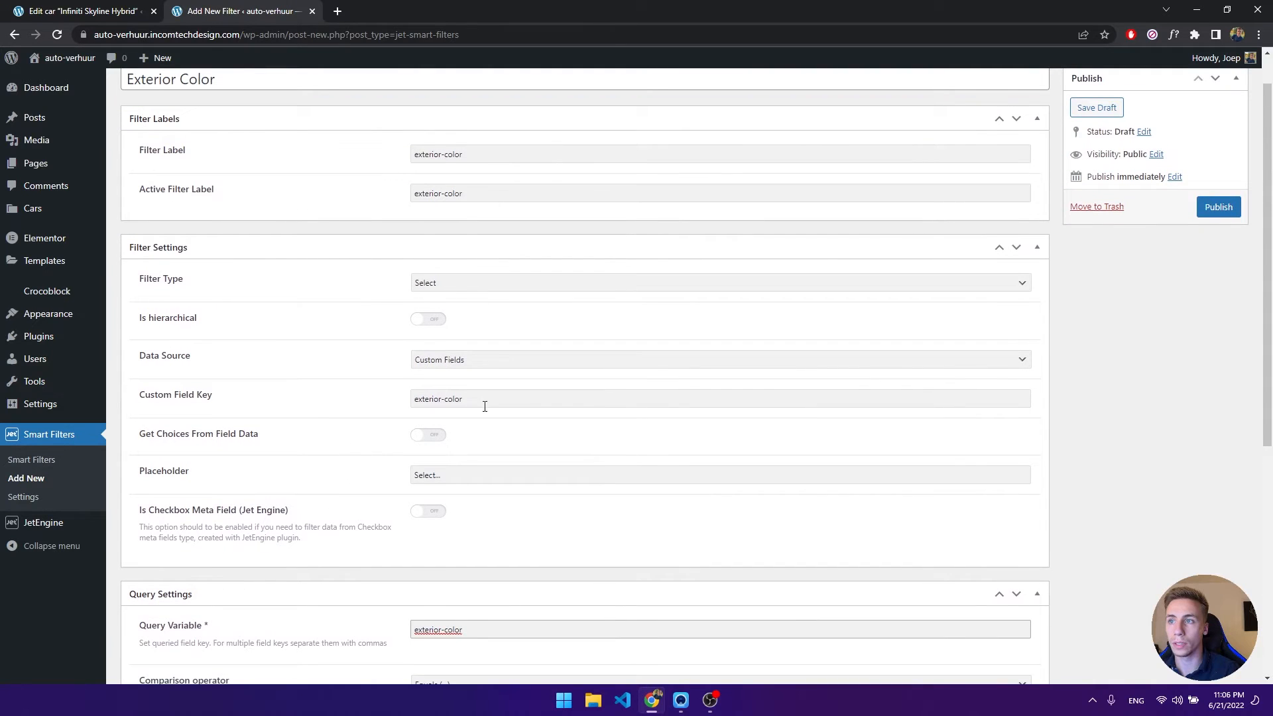
pyautogui.click(490, 362)
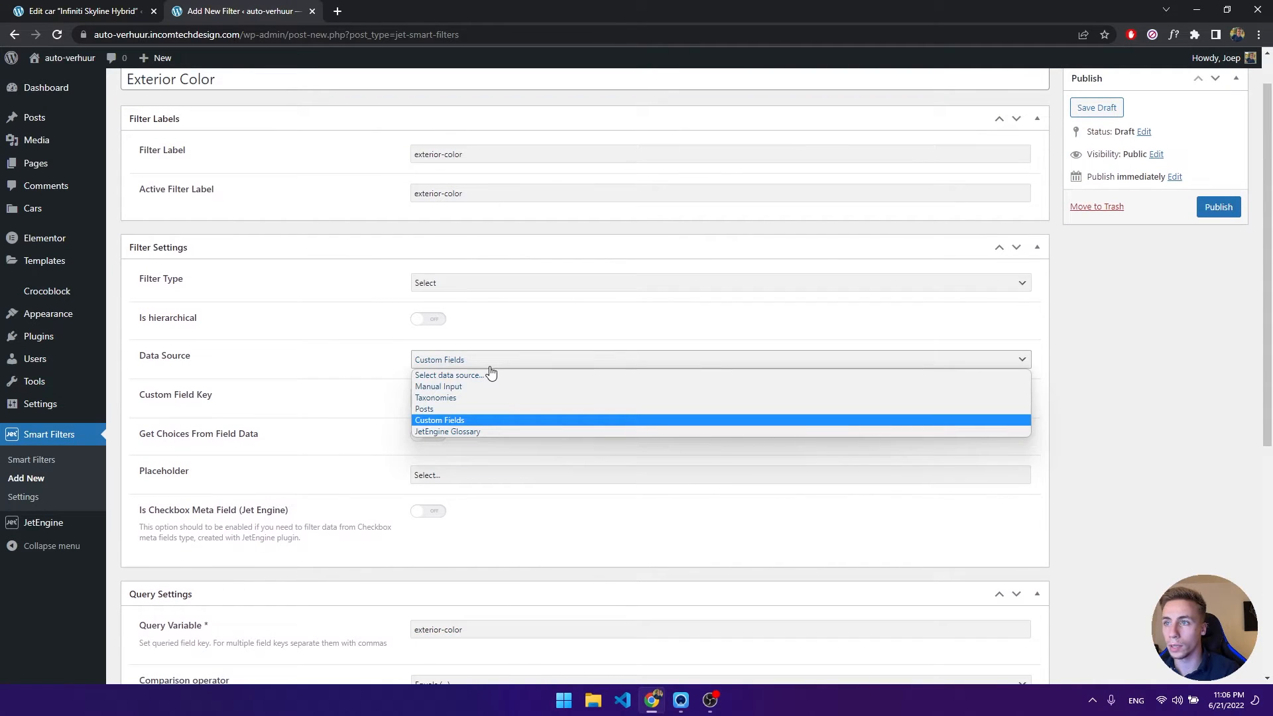
pyautogui.click(491, 369)
pyautogui.scroll(1, 995, 475)
pyautogui.scroll(-4, 1048, 440)
pyautogui.scroll(-3, 1048, 442)
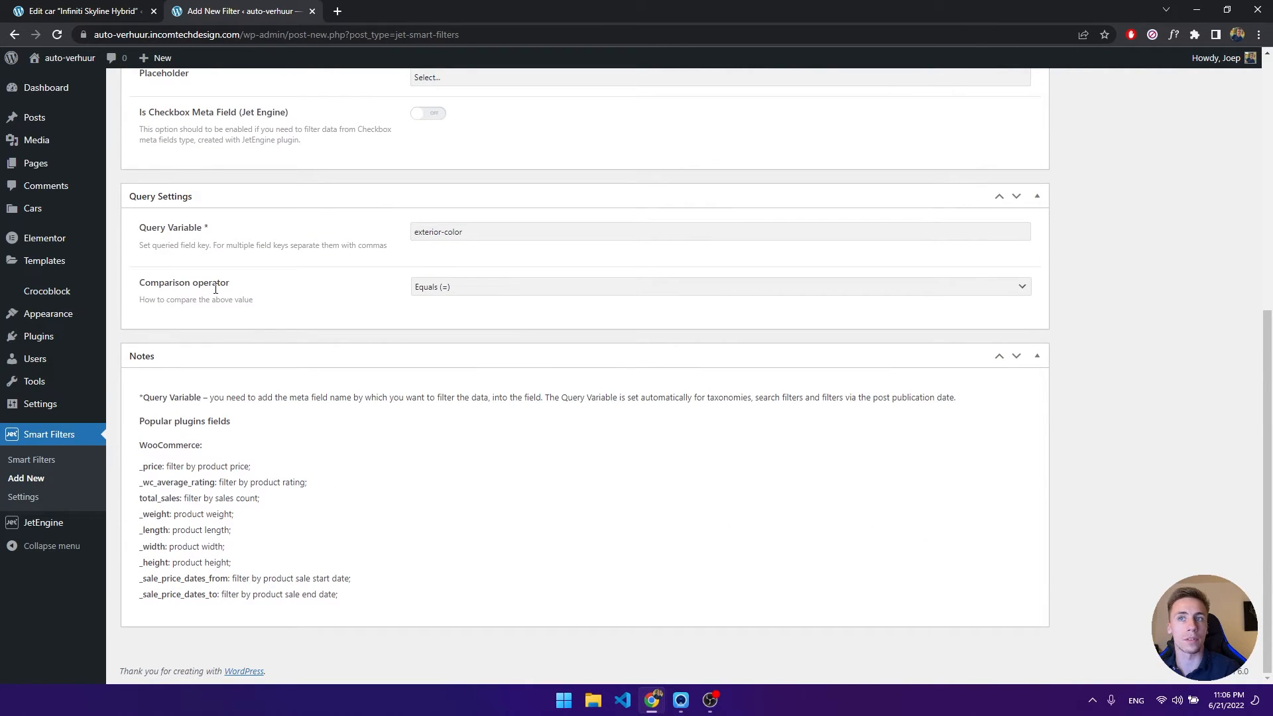
pyautogui.click(502, 288)
pyautogui.click(504, 302)
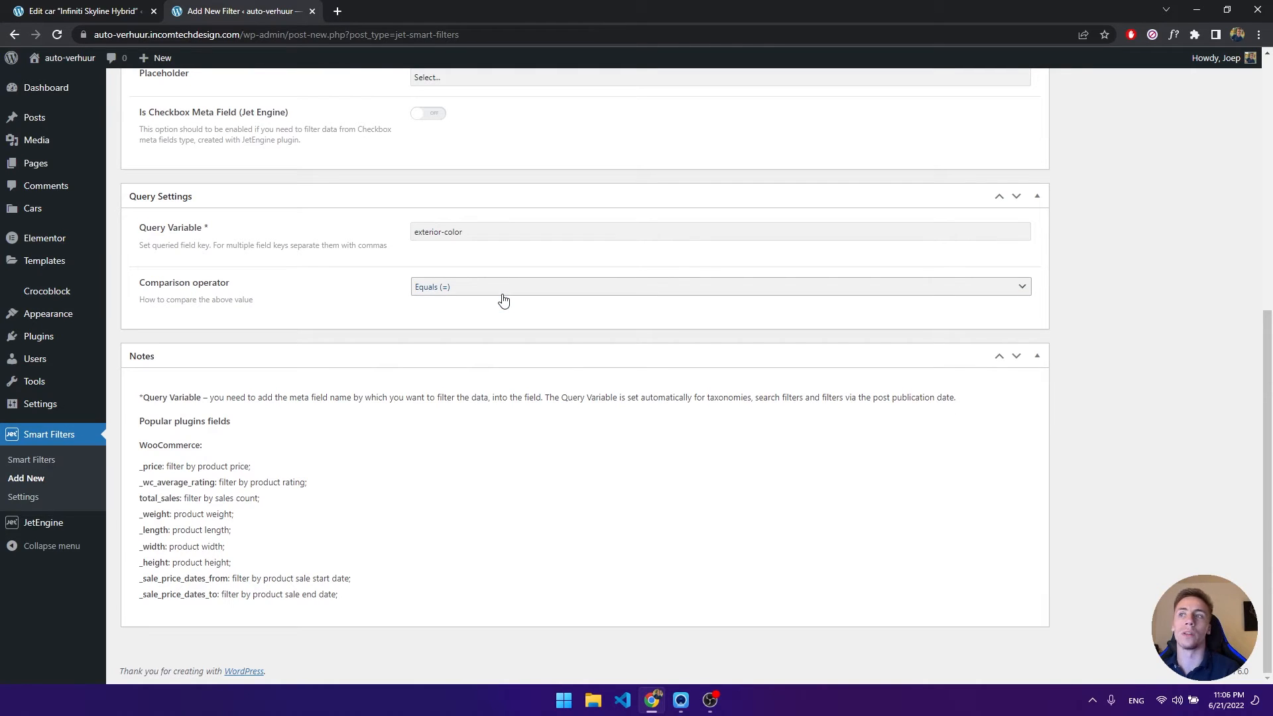
# Publish the Exterior Color filter and return to the Smart Filters overview.
pyautogui.scroll(7, 504, 302)
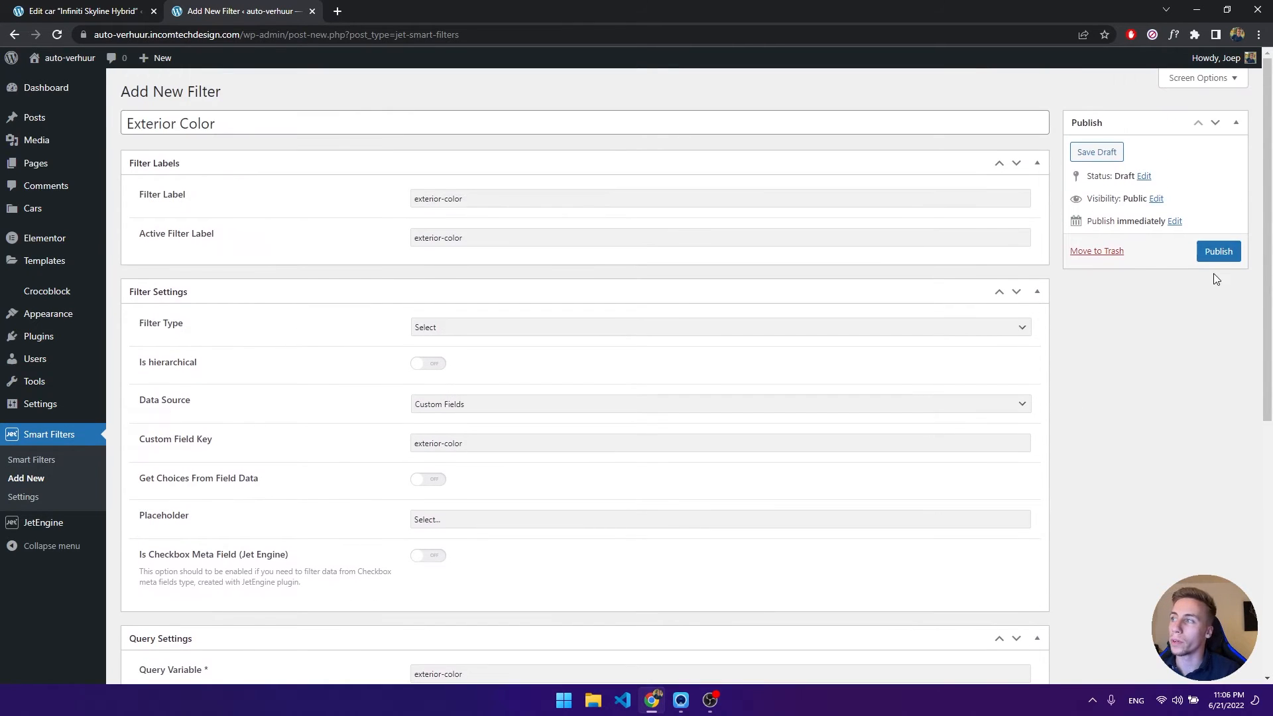
pyautogui.click(1219, 252)
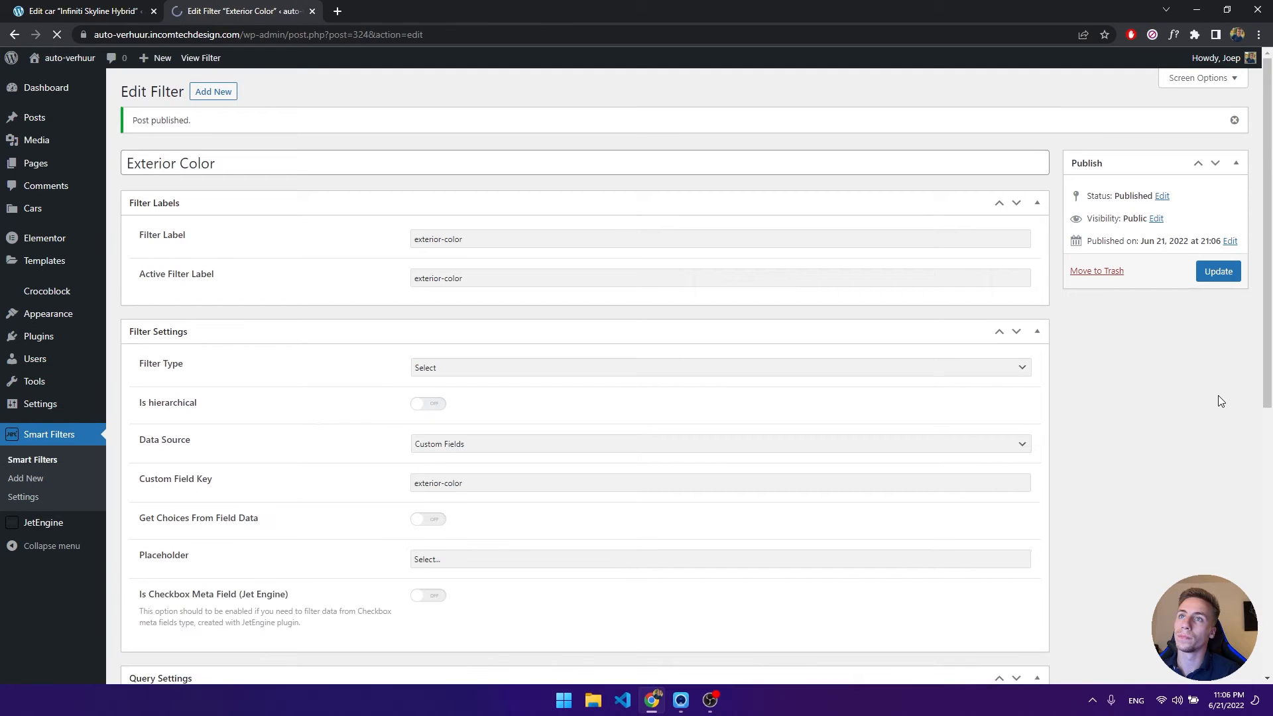
pyautogui.click(69, 435)
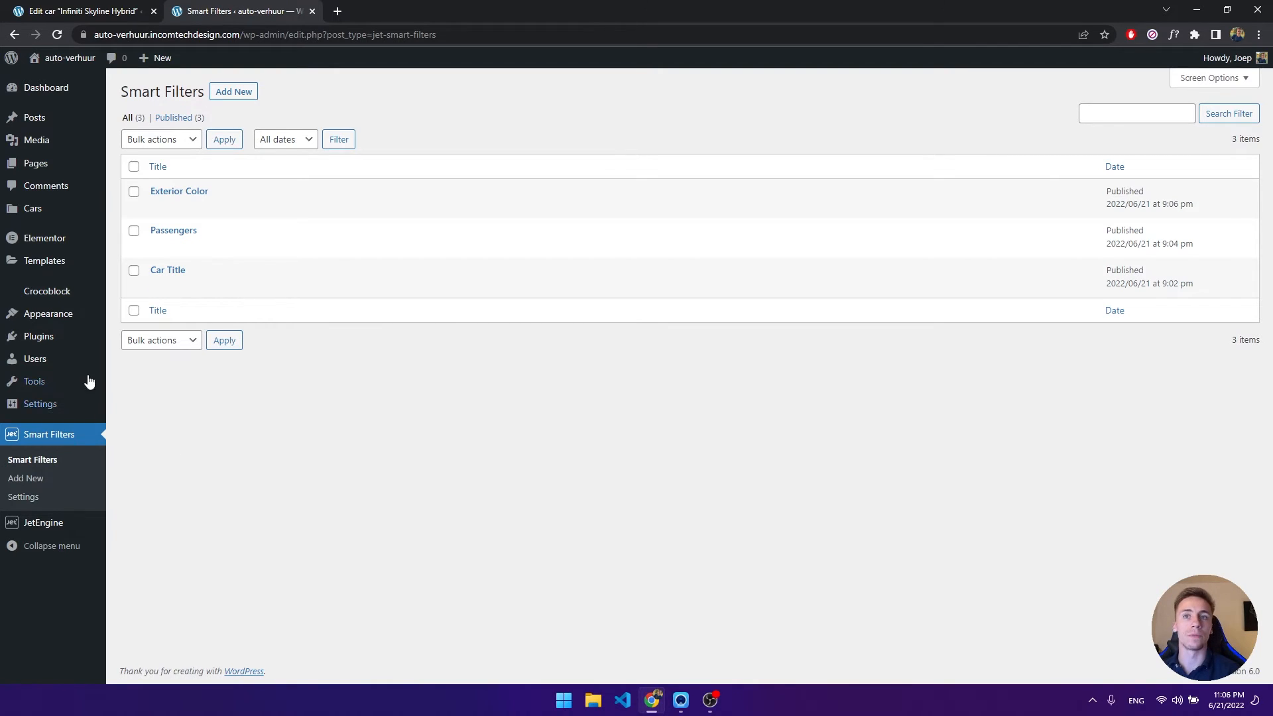
# Create a new Elementor template of type Archive named "Car Archive" and dismiss the block library to start from a blank layout.
pyautogui.click(78, 262)
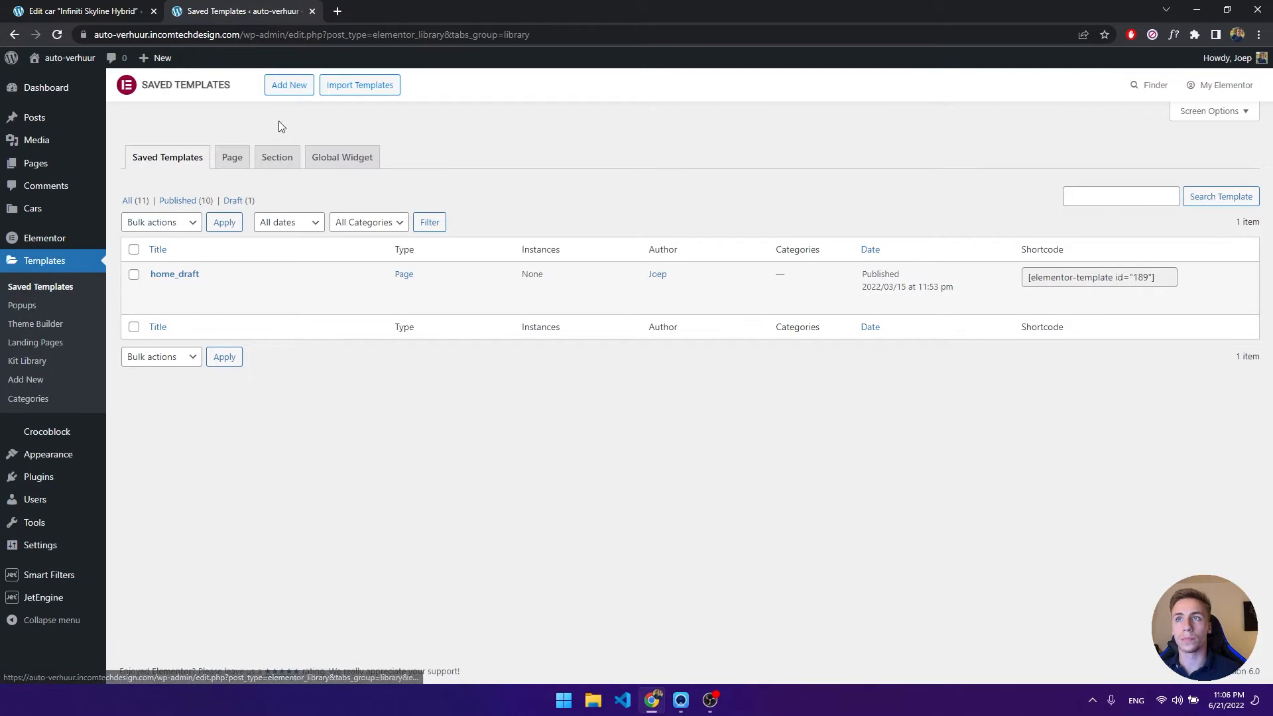
pyautogui.click(297, 85)
pyautogui.click(675, 361)
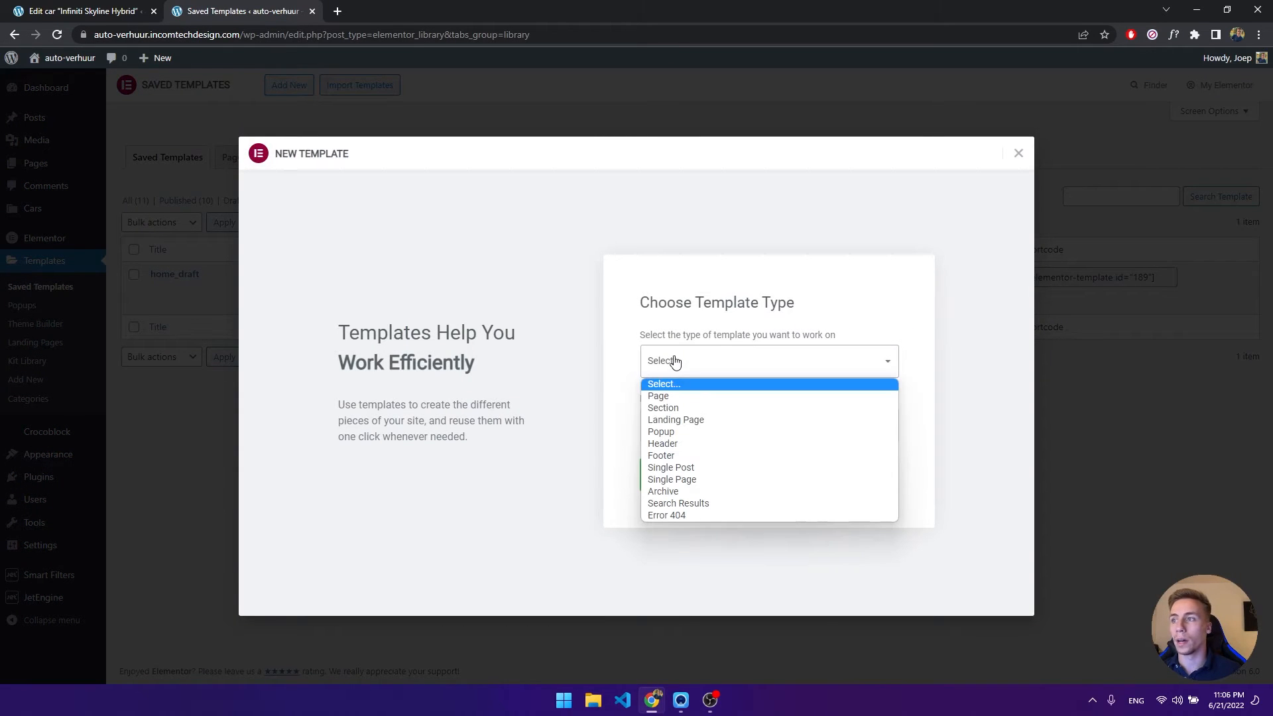
pyautogui.click(682, 491)
pyautogui.click(682, 422)
pyautogui.write('Car Arc')
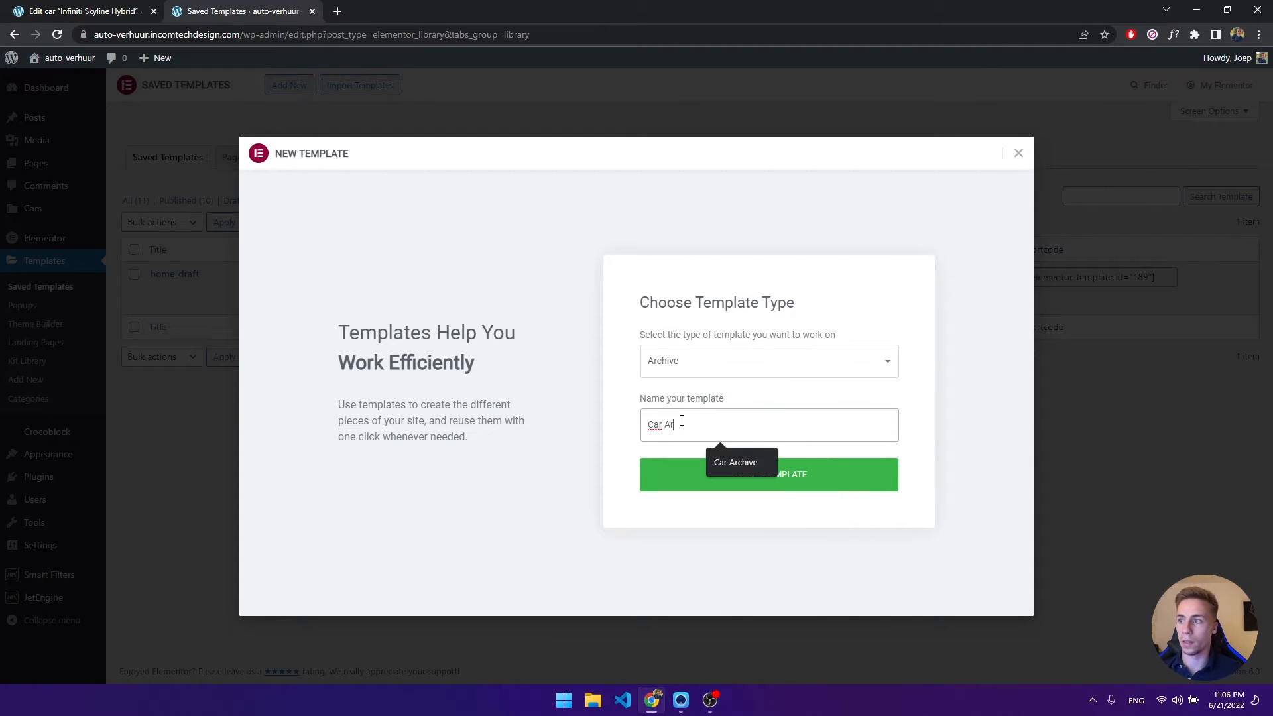
pyautogui.click(727, 460)
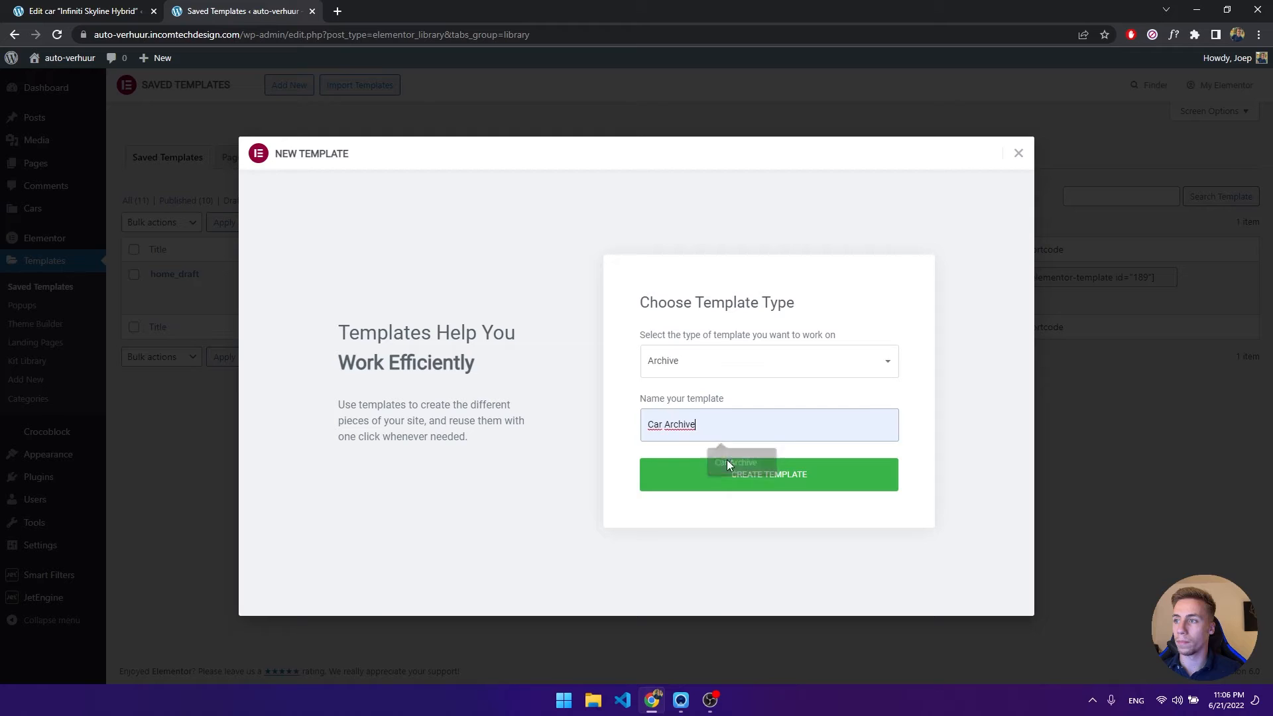
pyautogui.click(750, 476)
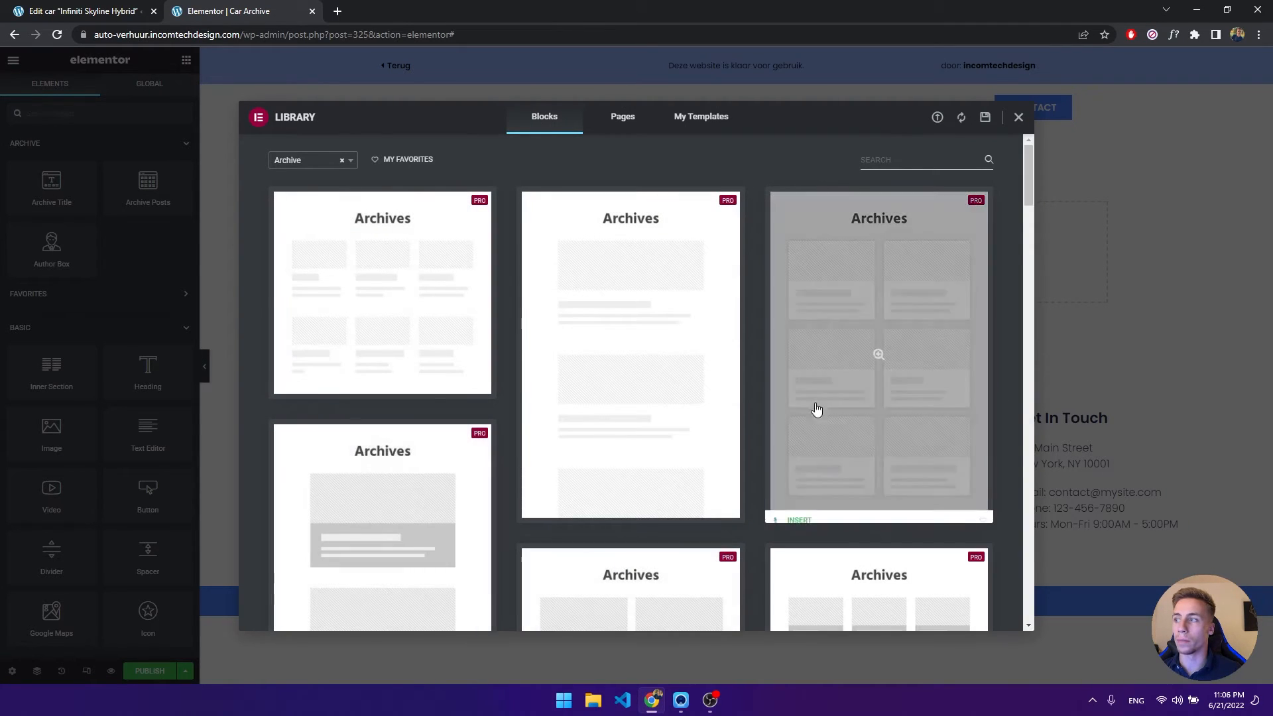
pyautogui.click(1018, 117)
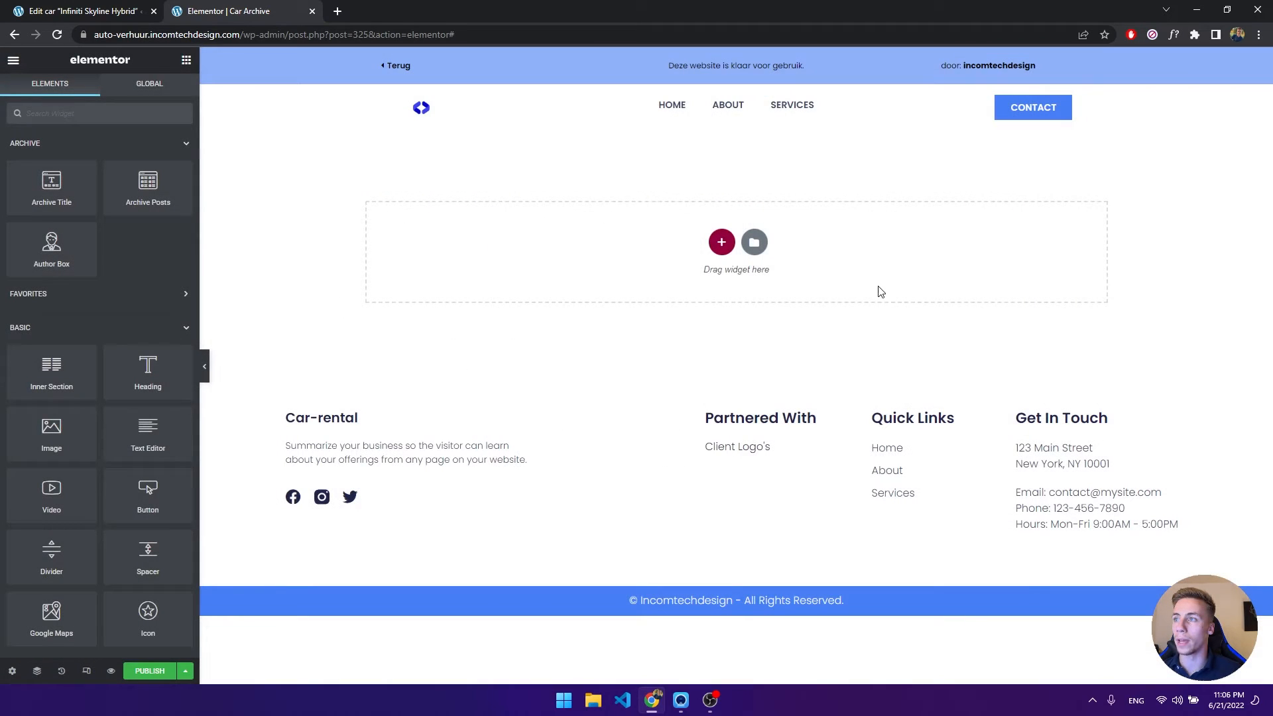
# Open the website's home page in a separate browser tab, find its Recommended Cars section, and open the page for editing with Elementor.
pyautogui.click(127, 7)
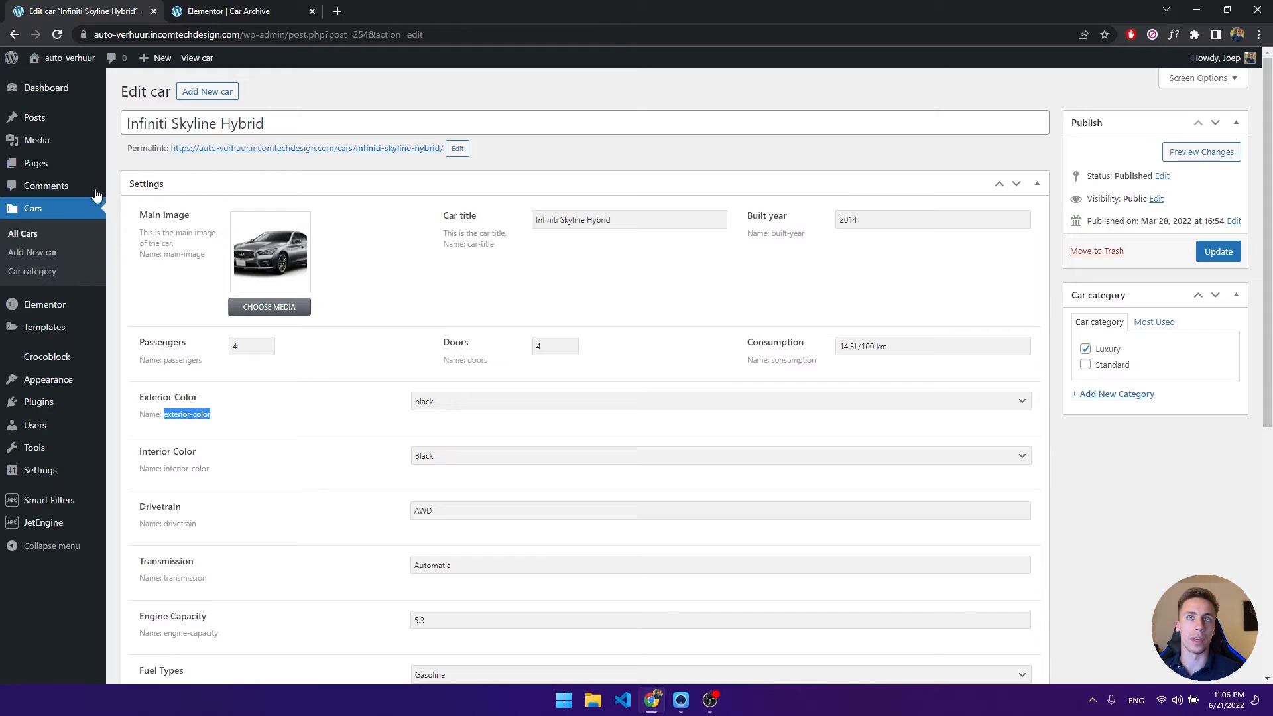
pyautogui.middleClick(66, 80)
pyautogui.click(292, 18)
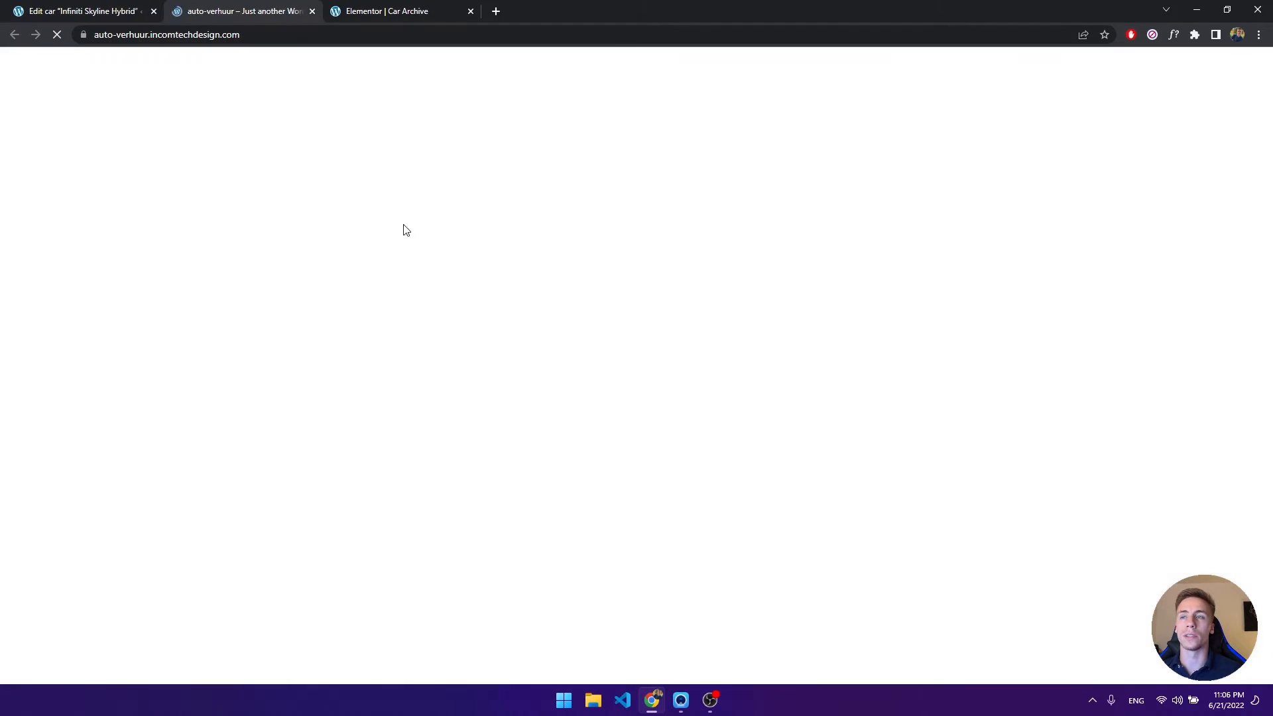
pyautogui.scroll(-10, 598, 295)
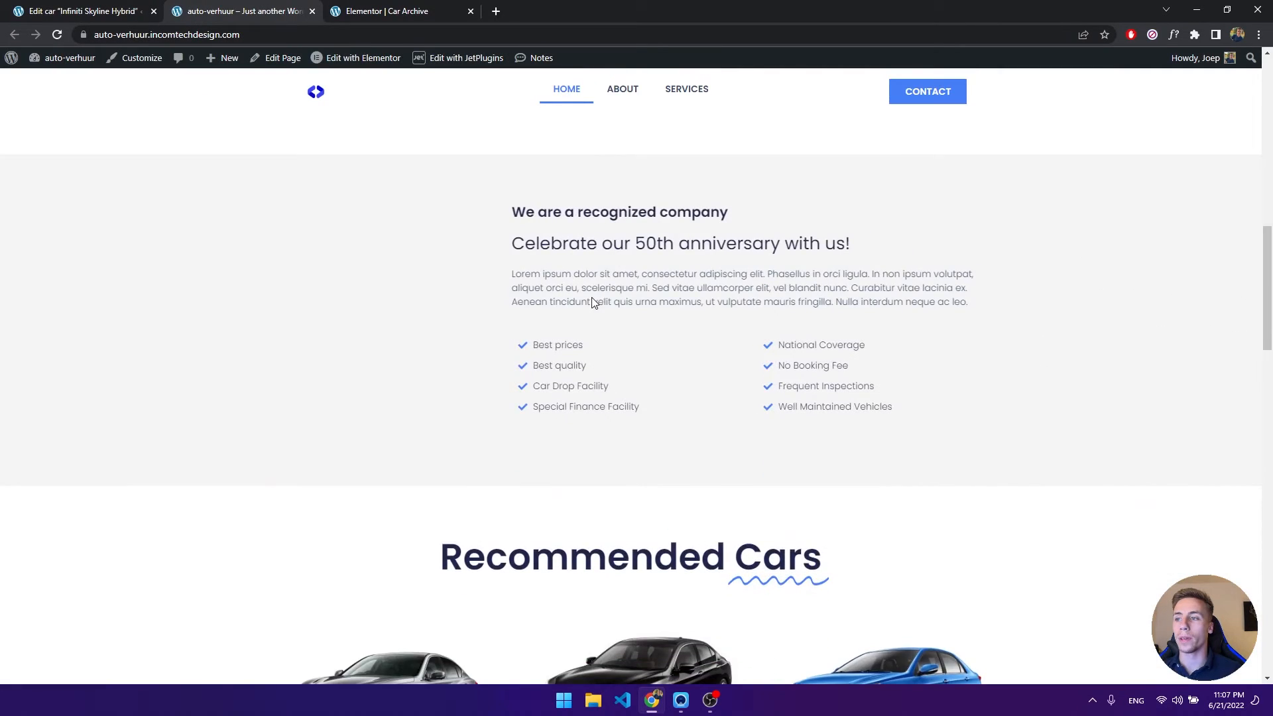
pyautogui.scroll(-9, 595, 299)
pyautogui.scroll(3, 544, 293)
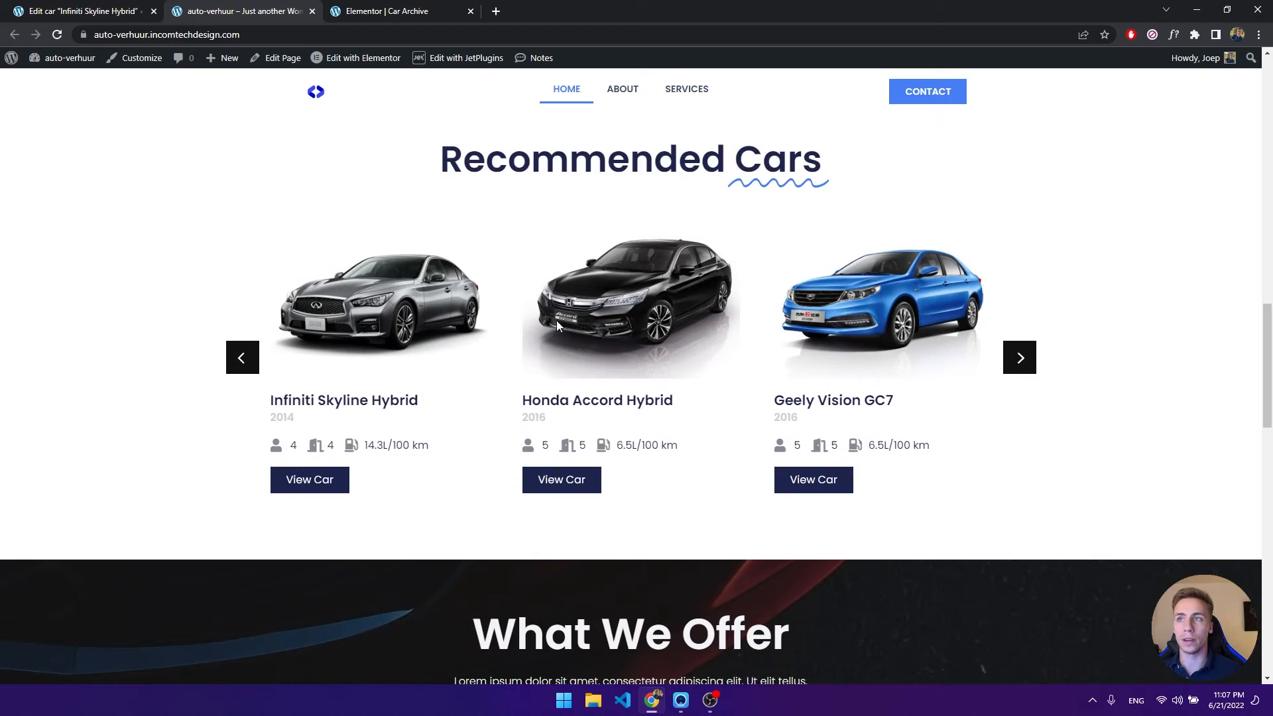
pyautogui.click(345, 58)
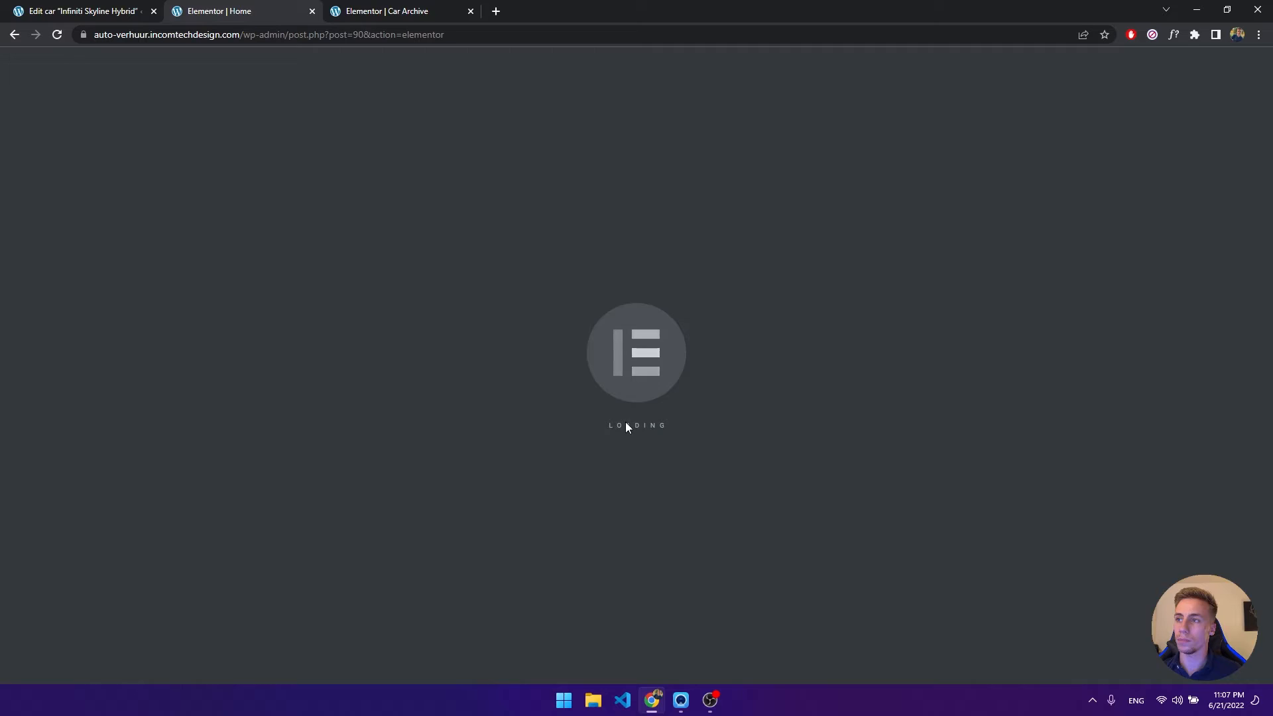
# Copy the Listing Grid widget from the Recommended Cars section and switch to the Car Archive template.
pyautogui.scroll(-10, 618, 357)
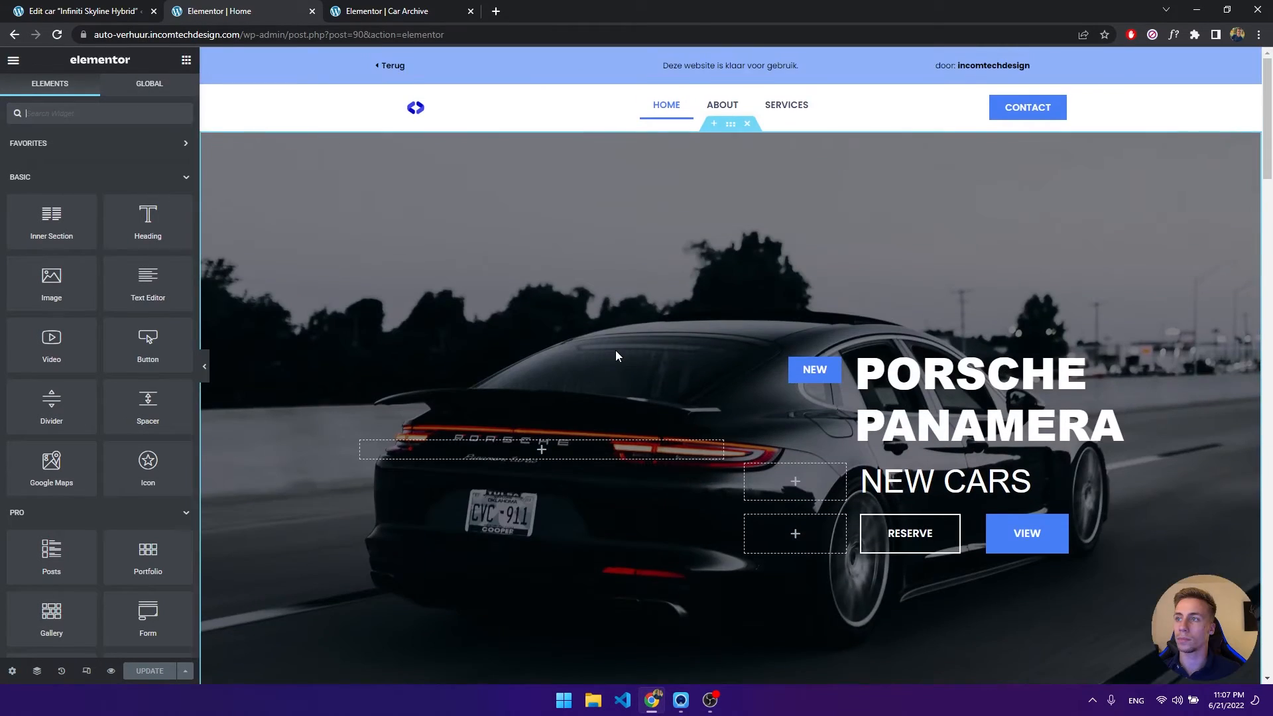
pyautogui.scroll(-10, 615, 352)
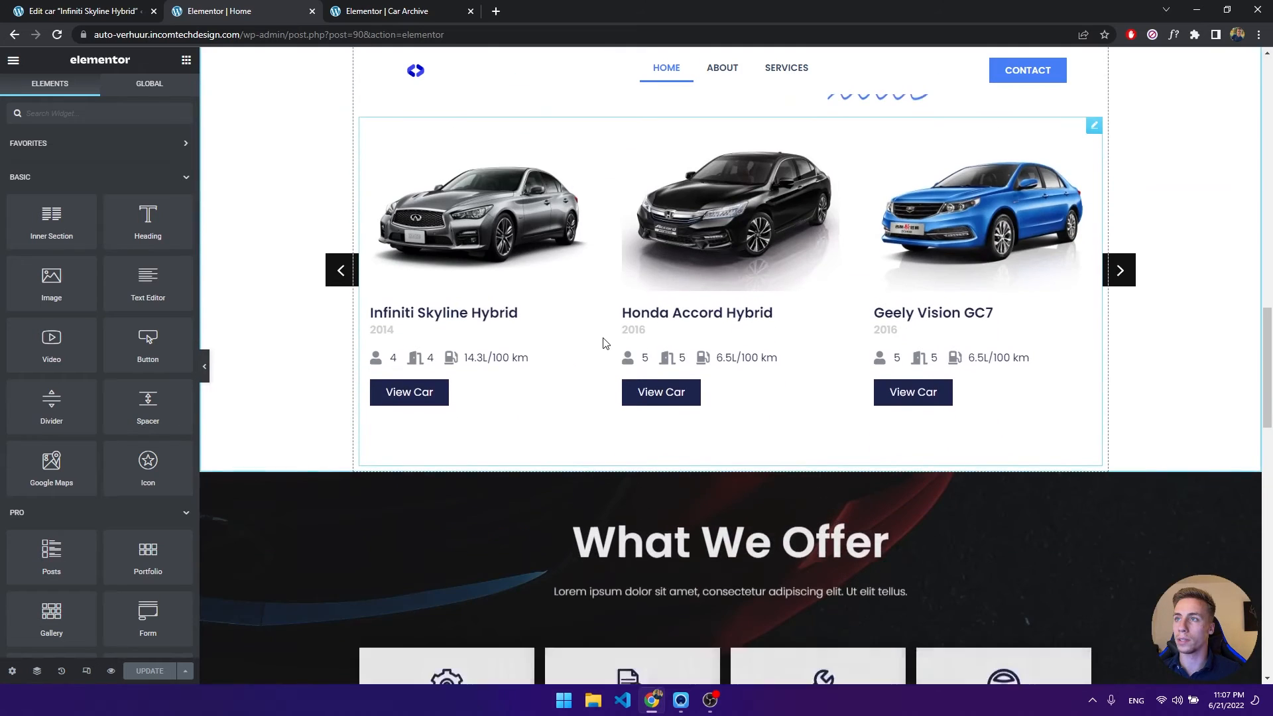
pyautogui.rightClick(644, 300)
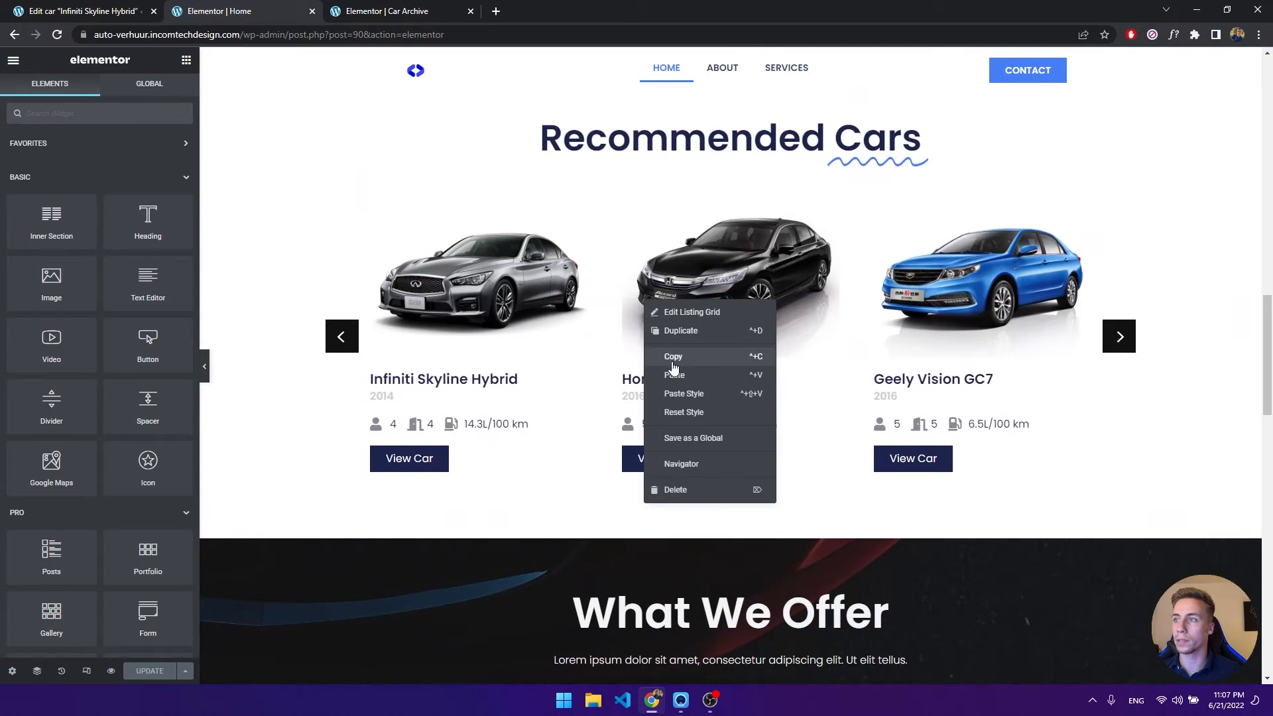
pyautogui.click(499, 218)
pyautogui.click(384, 10)
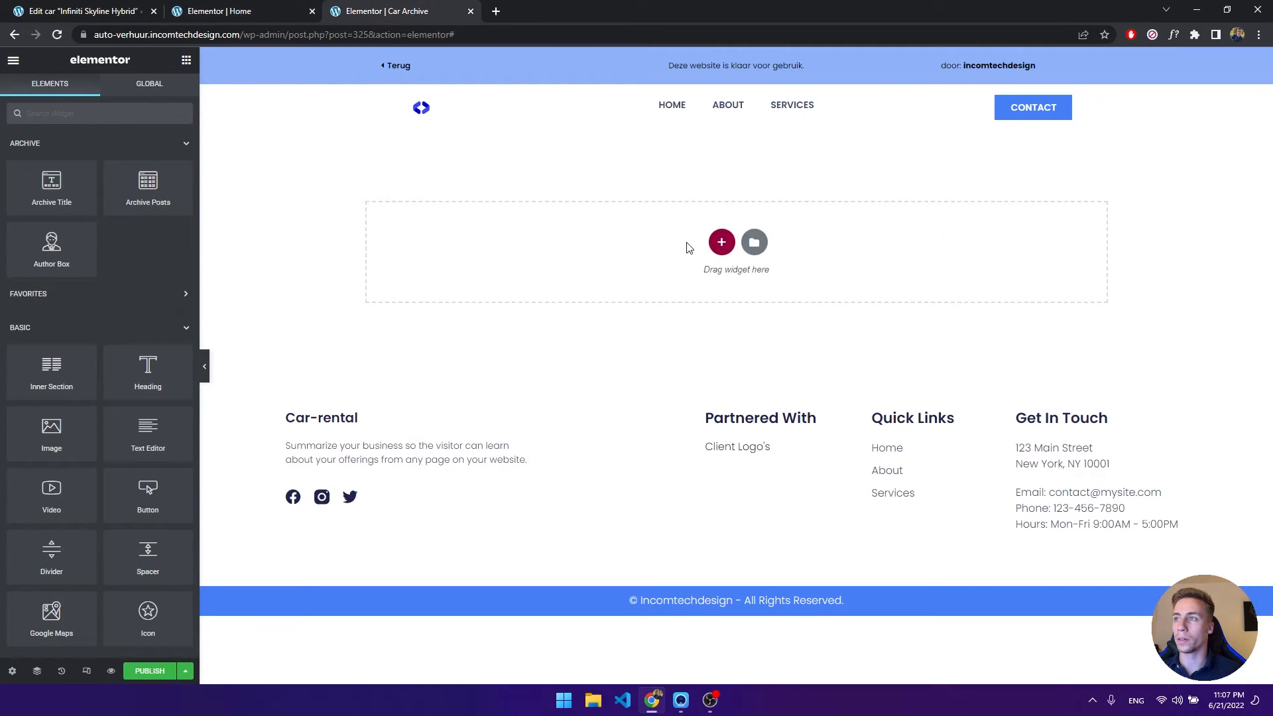
pyautogui.click(720, 244)
pyautogui.click(572, 282)
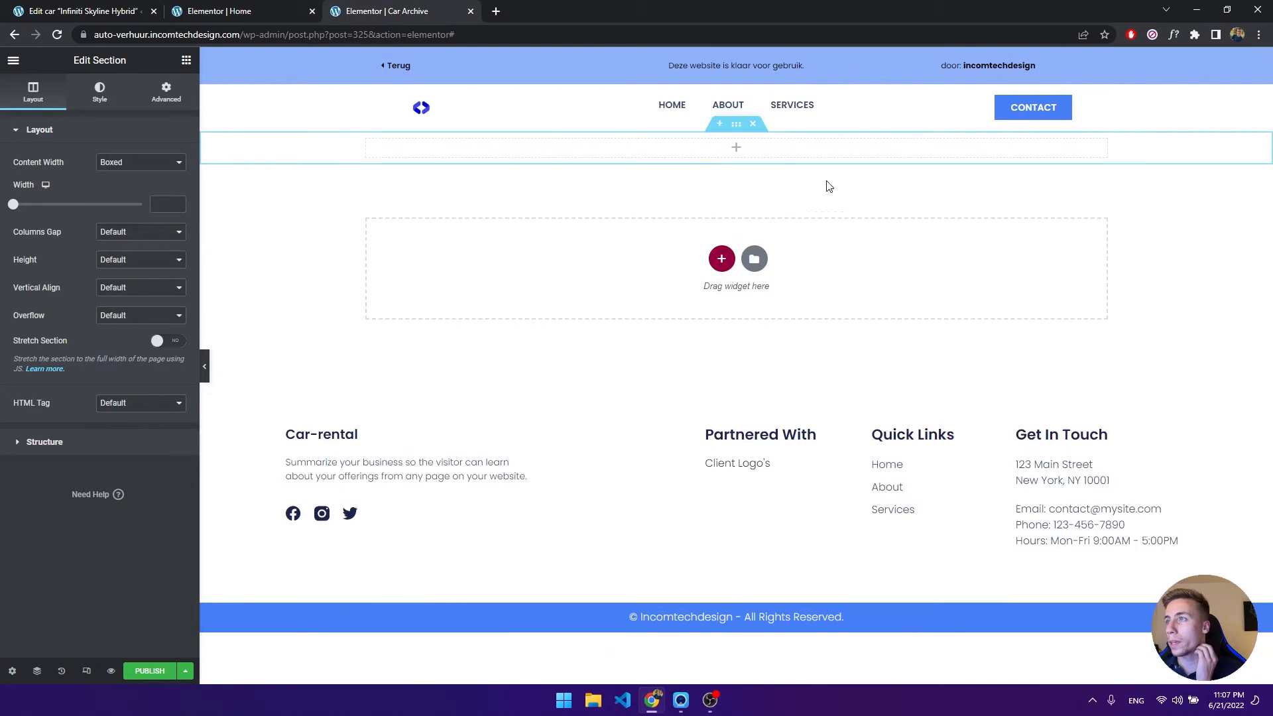
pyautogui.click(753, 124)
# Add a two-column section with its Height set to Min Height and its column structure set to 33, 66.
pyautogui.click(727, 242)
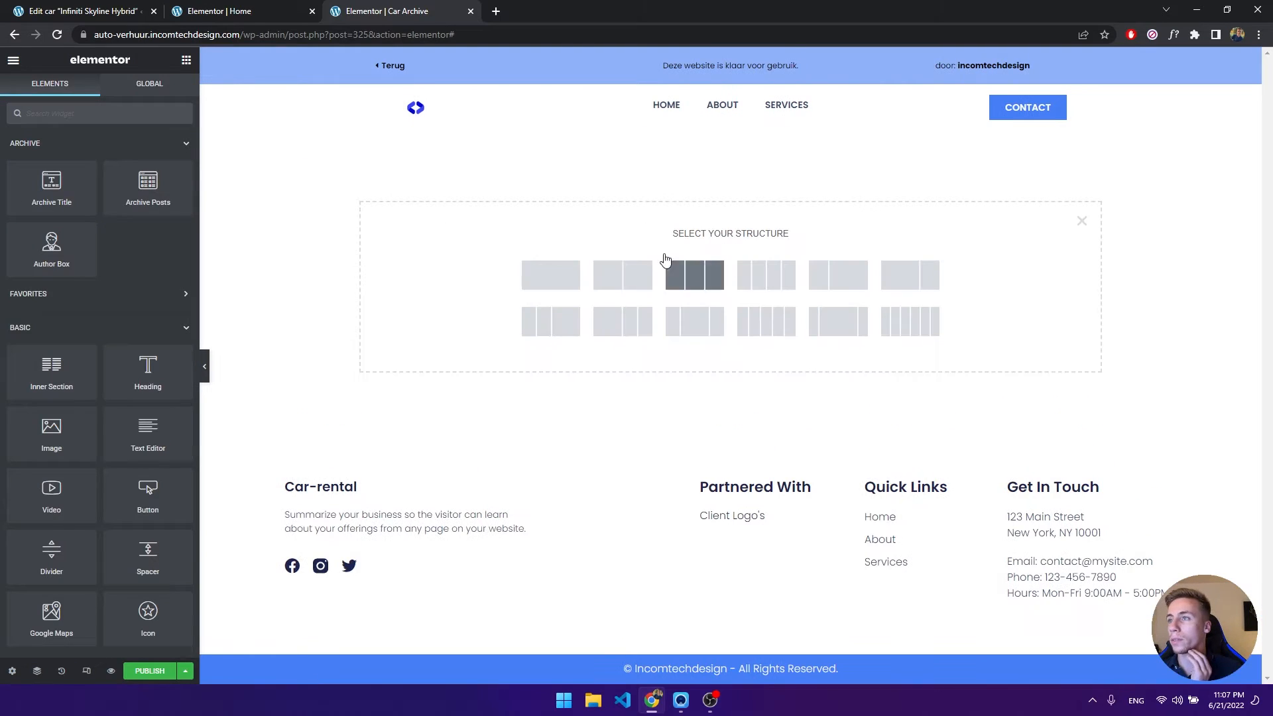
pyautogui.click(626, 280)
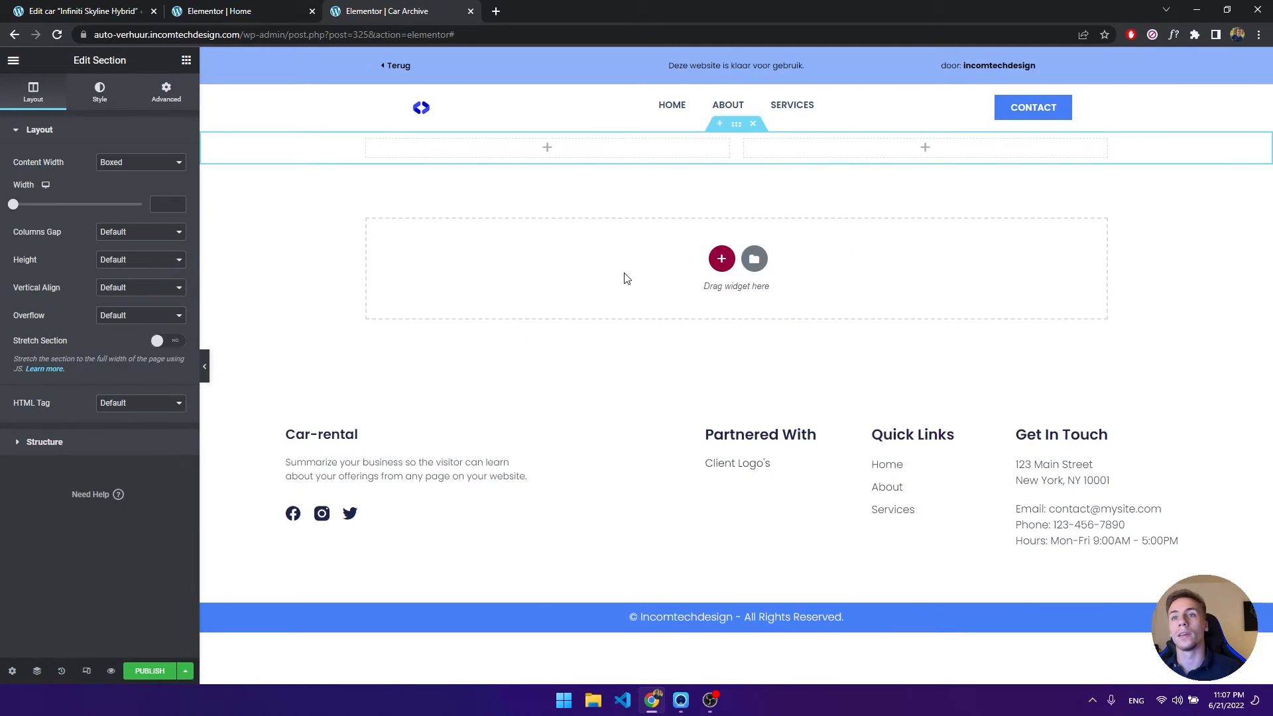
pyautogui.click(120, 261)
pyautogui.click(119, 293)
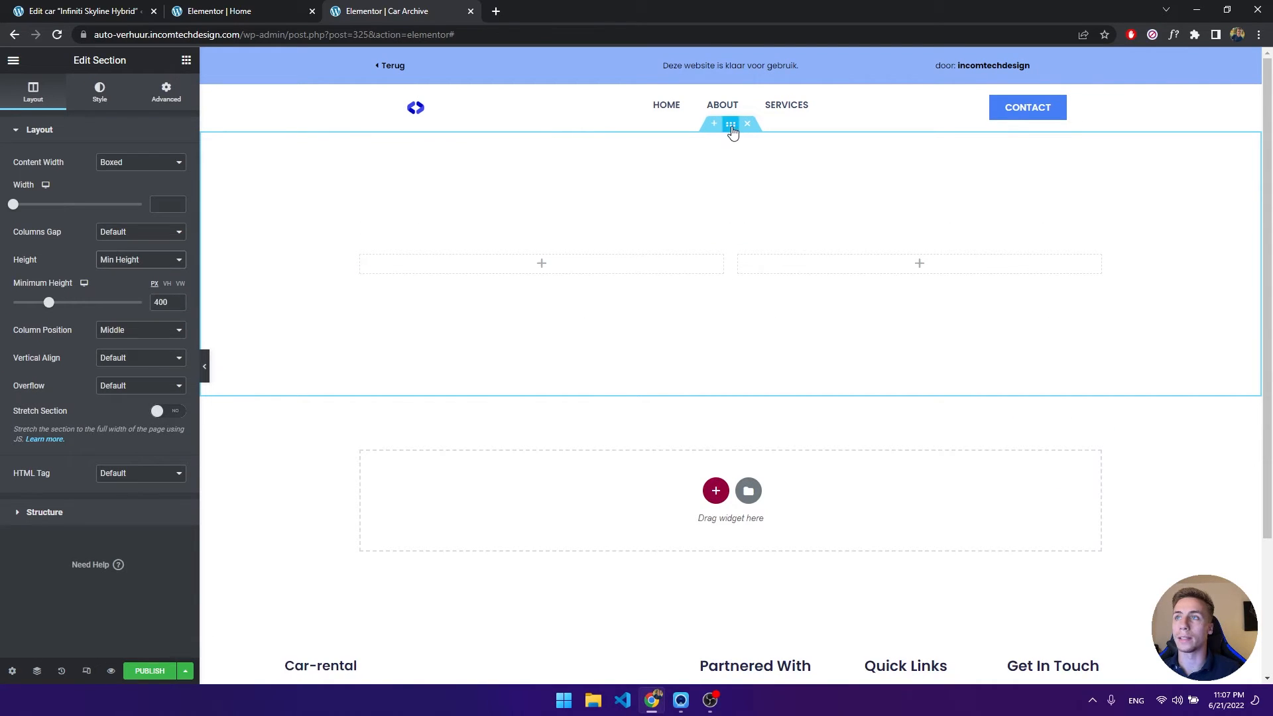
pyautogui.click(97, 515)
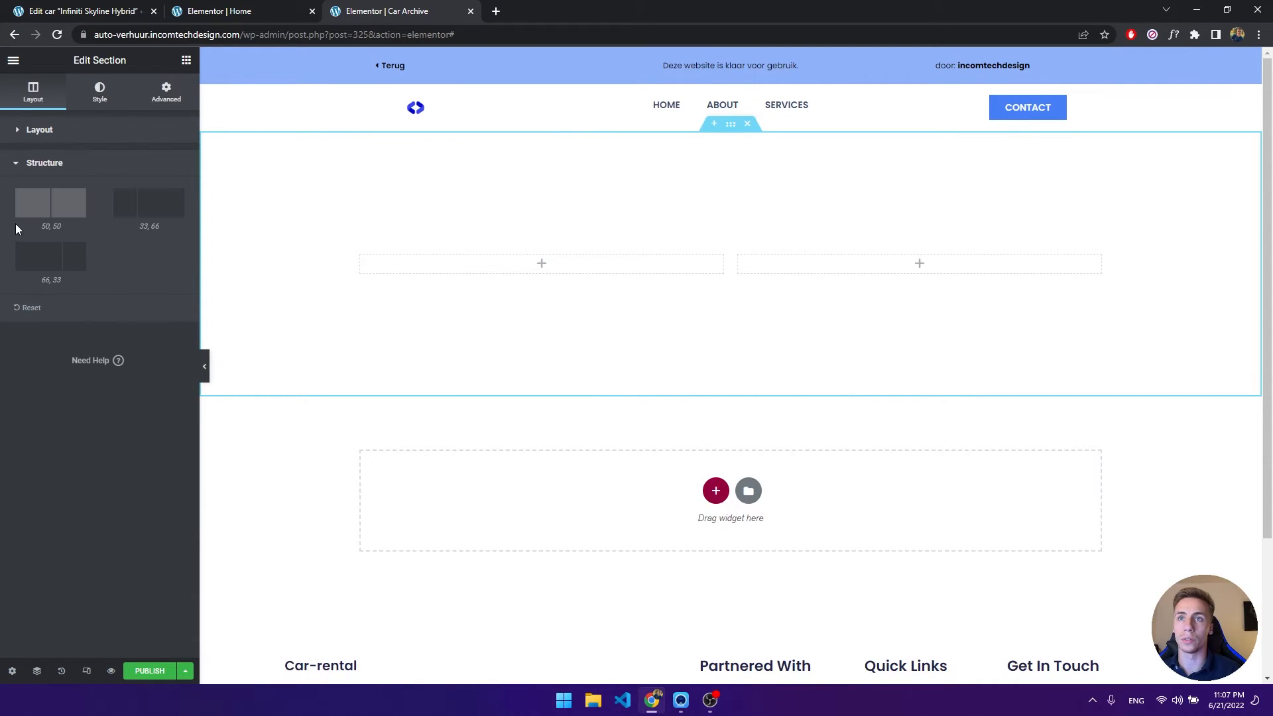
pyautogui.click(148, 203)
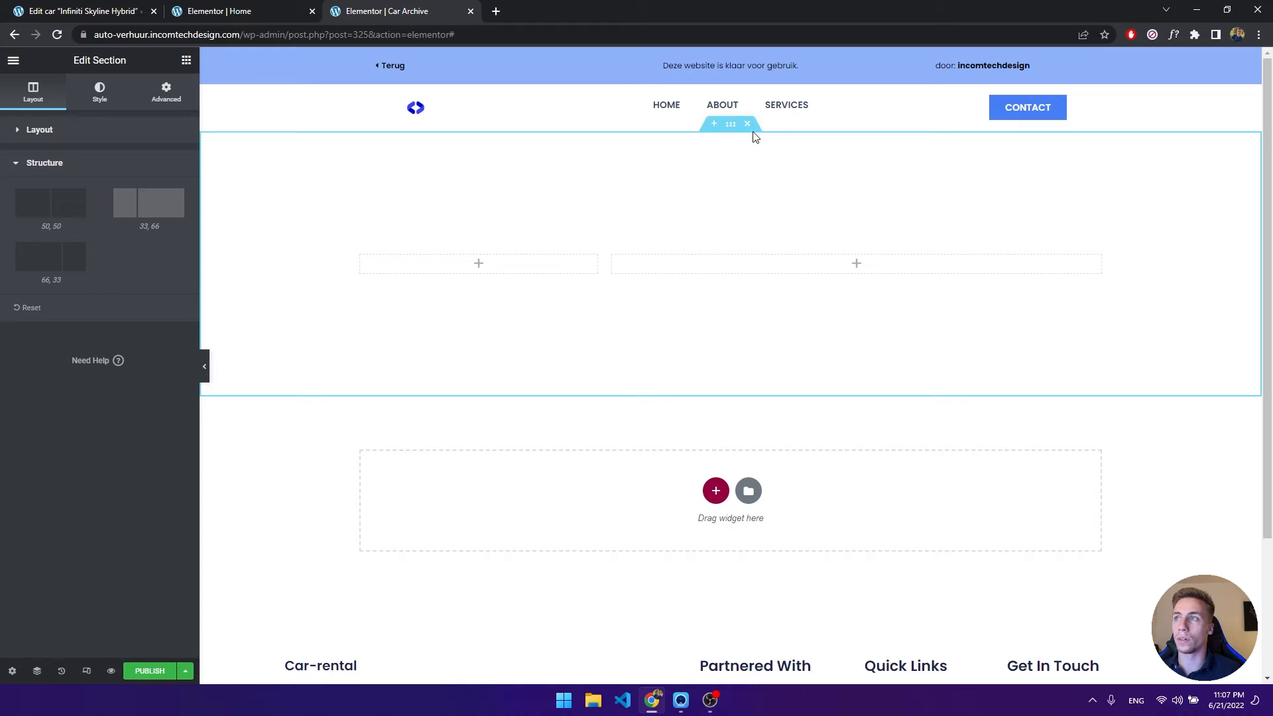
# Paste the copied Listing Grid into the section's wider column and page through its car slides.
pyautogui.rightClick(860, 271)
pyautogui.click(874, 364)
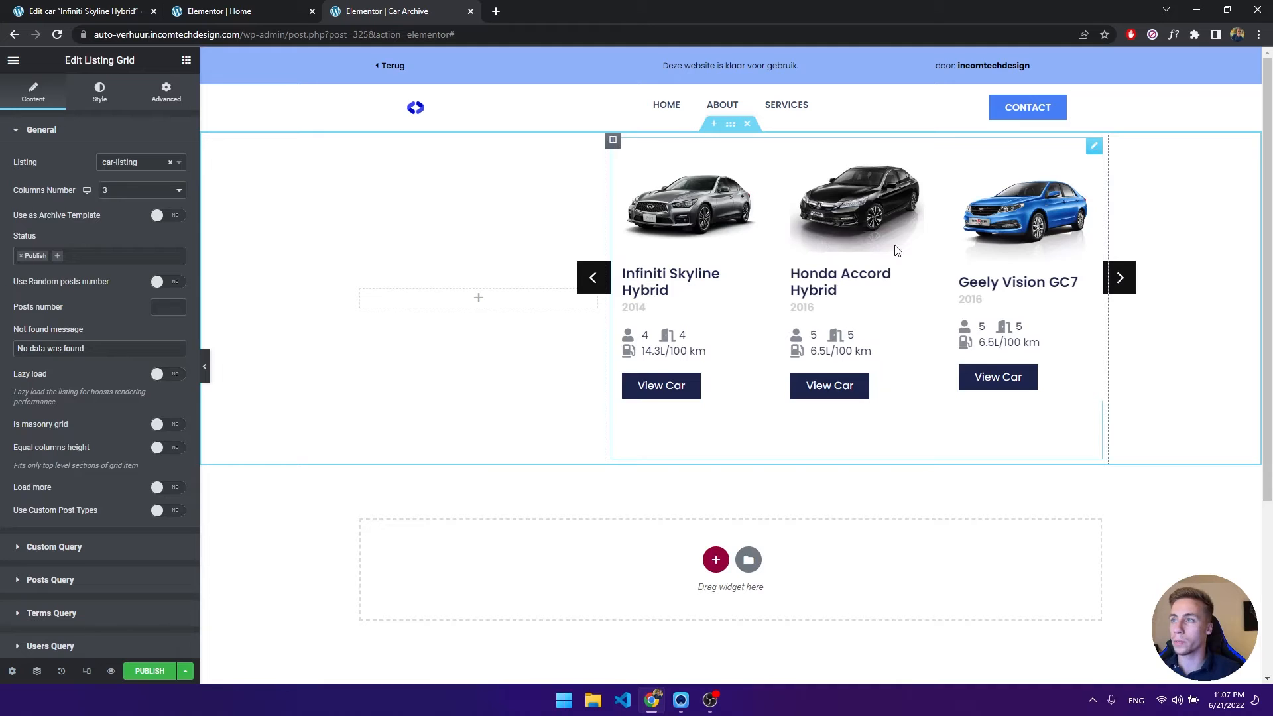
pyautogui.click(1133, 279)
pyautogui.click(1128, 278)
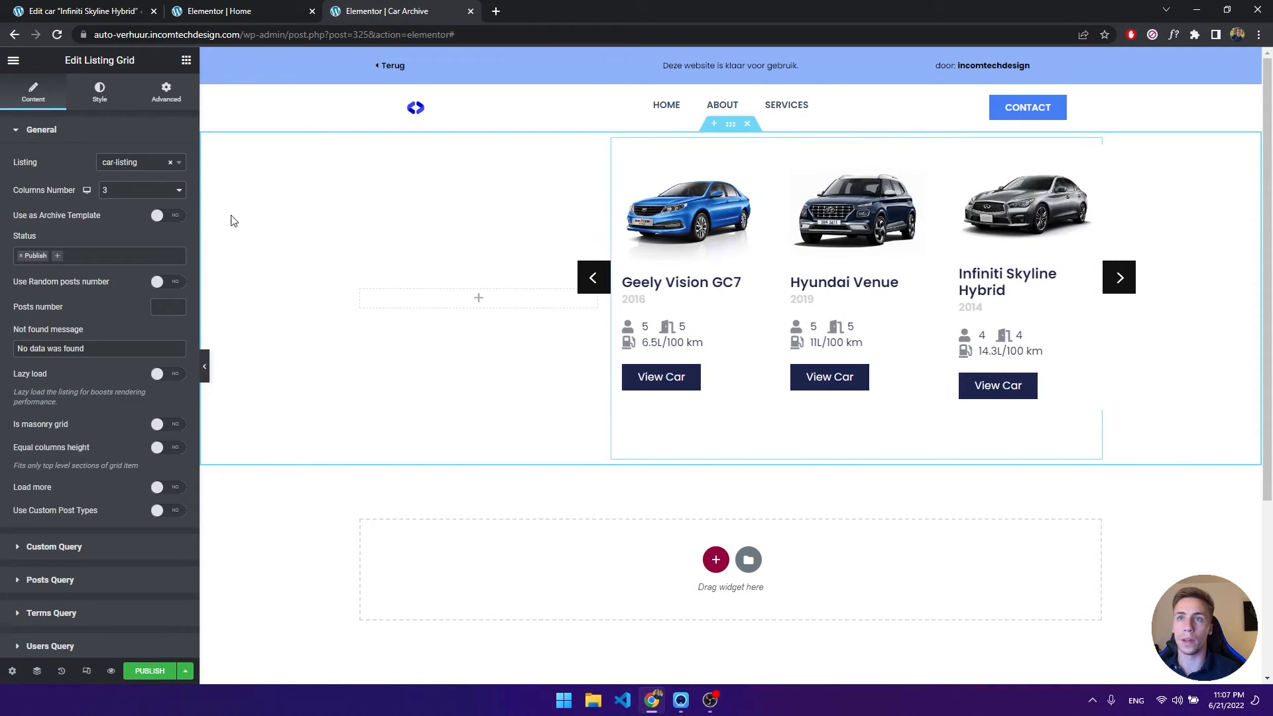
# Set the Listing Grid's Columns Number to 1 and try the Use as Archive Template option, leaving it off.
pyautogui.click(170, 192)
pyautogui.click(146, 204)
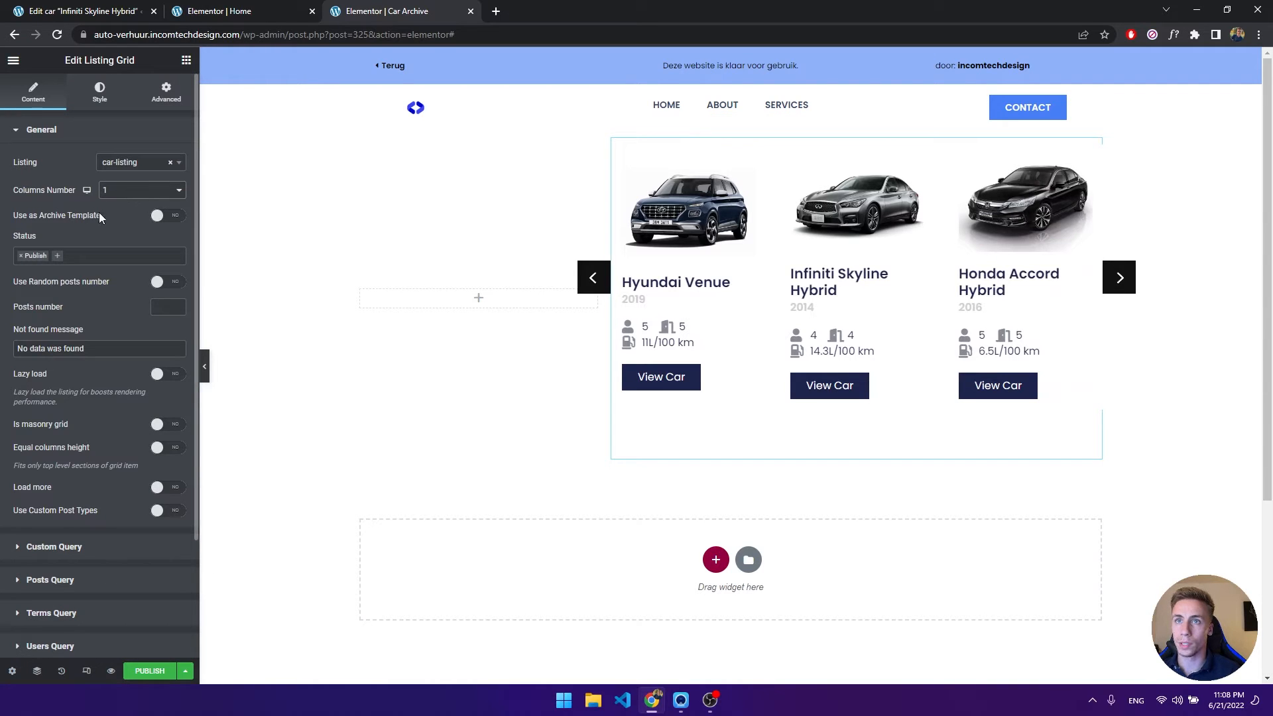
pyautogui.click(178, 217)
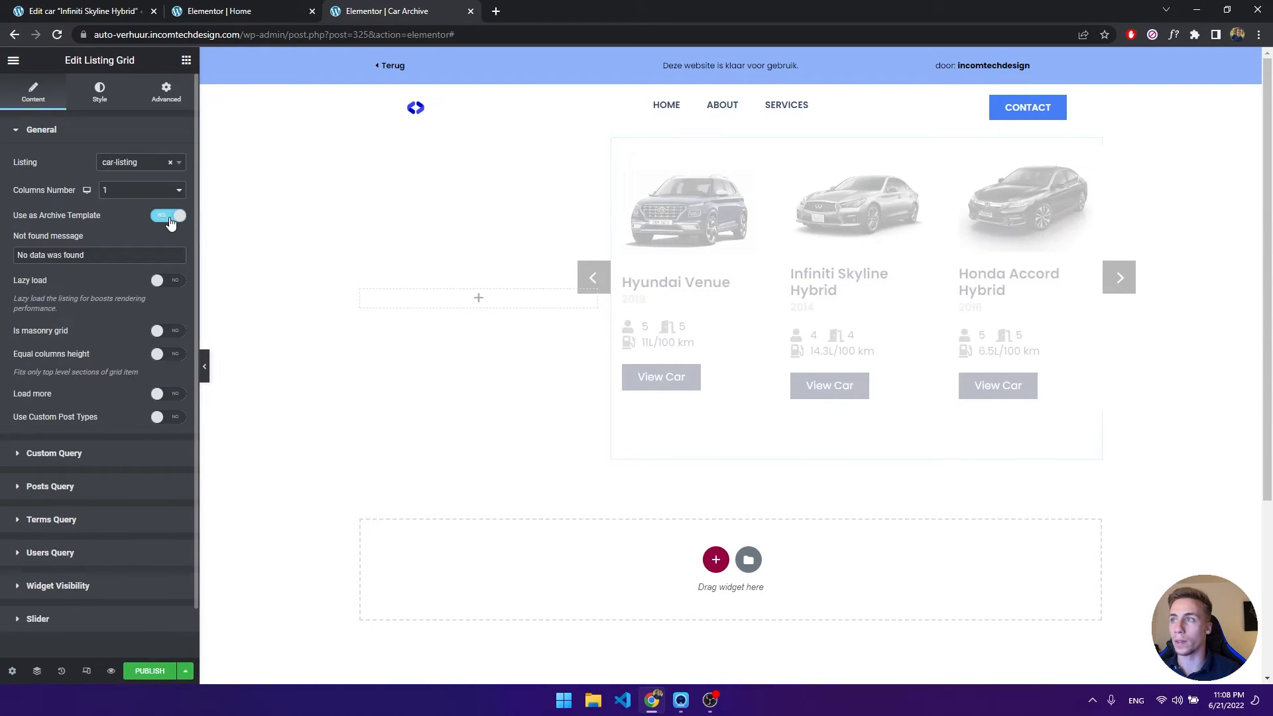
pyautogui.click(170, 220)
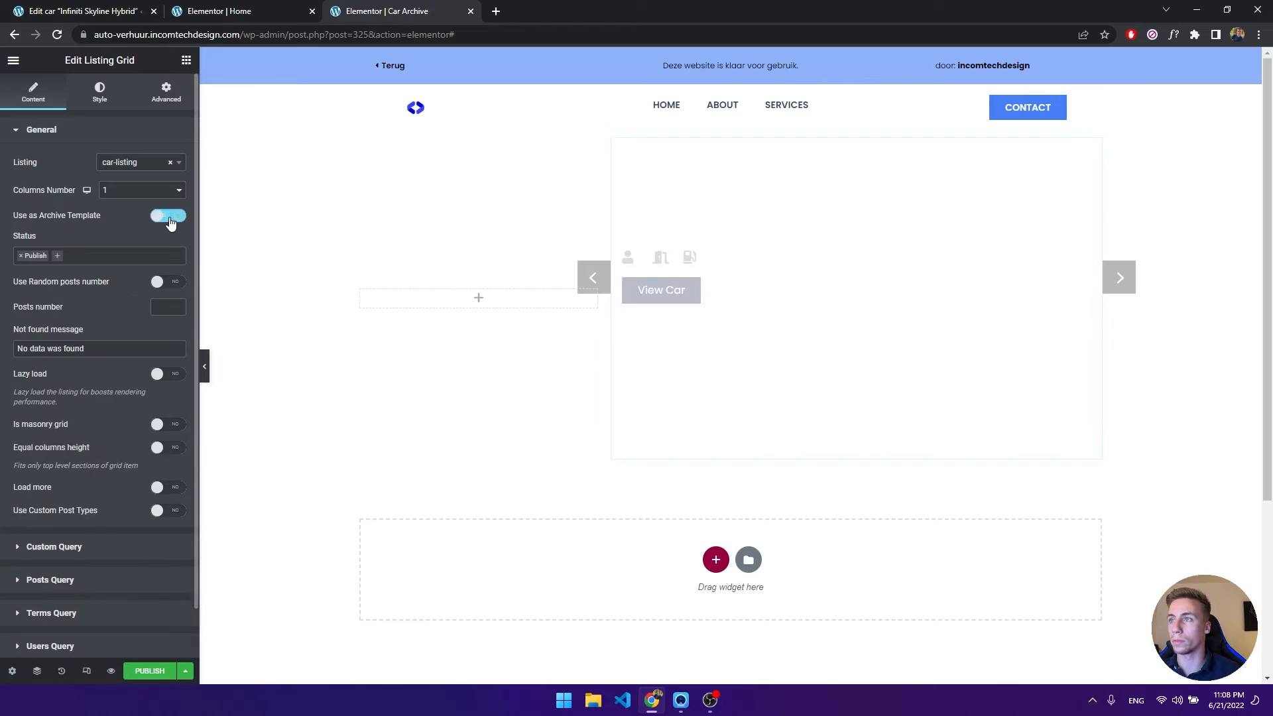
pyautogui.click(1126, 313)
pyautogui.click(1125, 313)
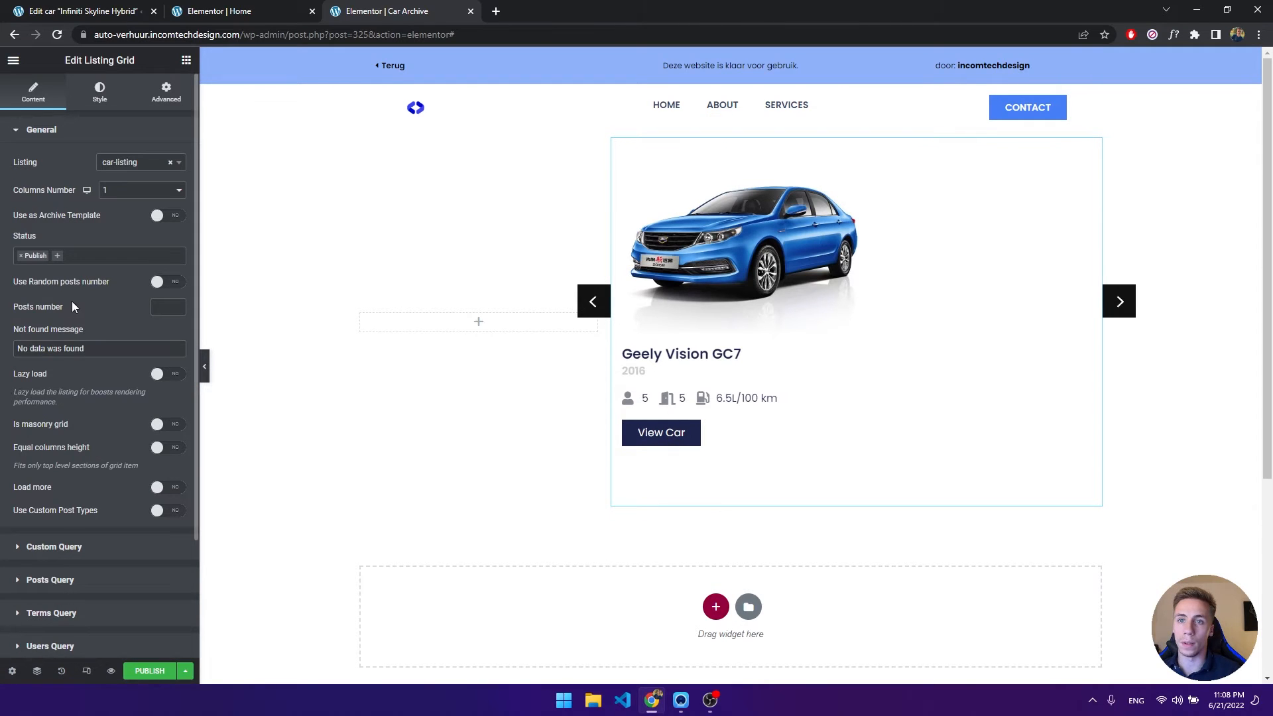
# Disable the slider in the Listing Grid's Slider settings.
pyautogui.scroll(-1, 73, 306)
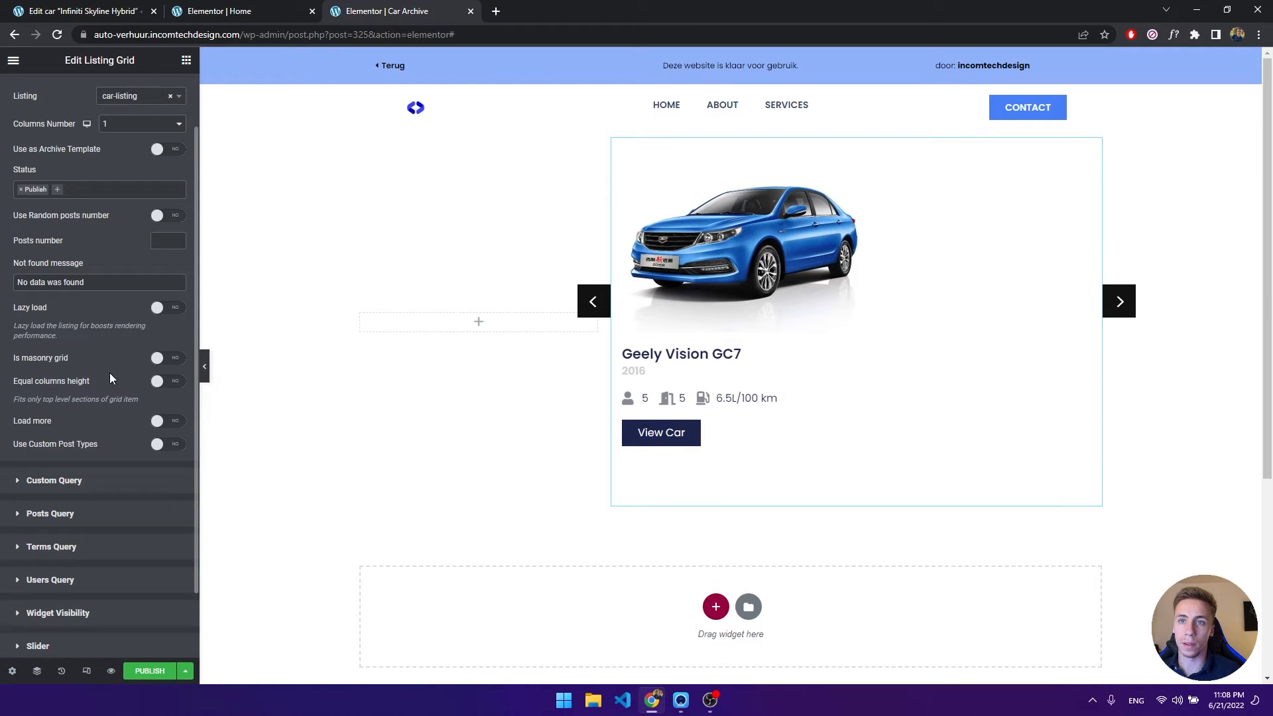
pyautogui.scroll(-1, 94, 382)
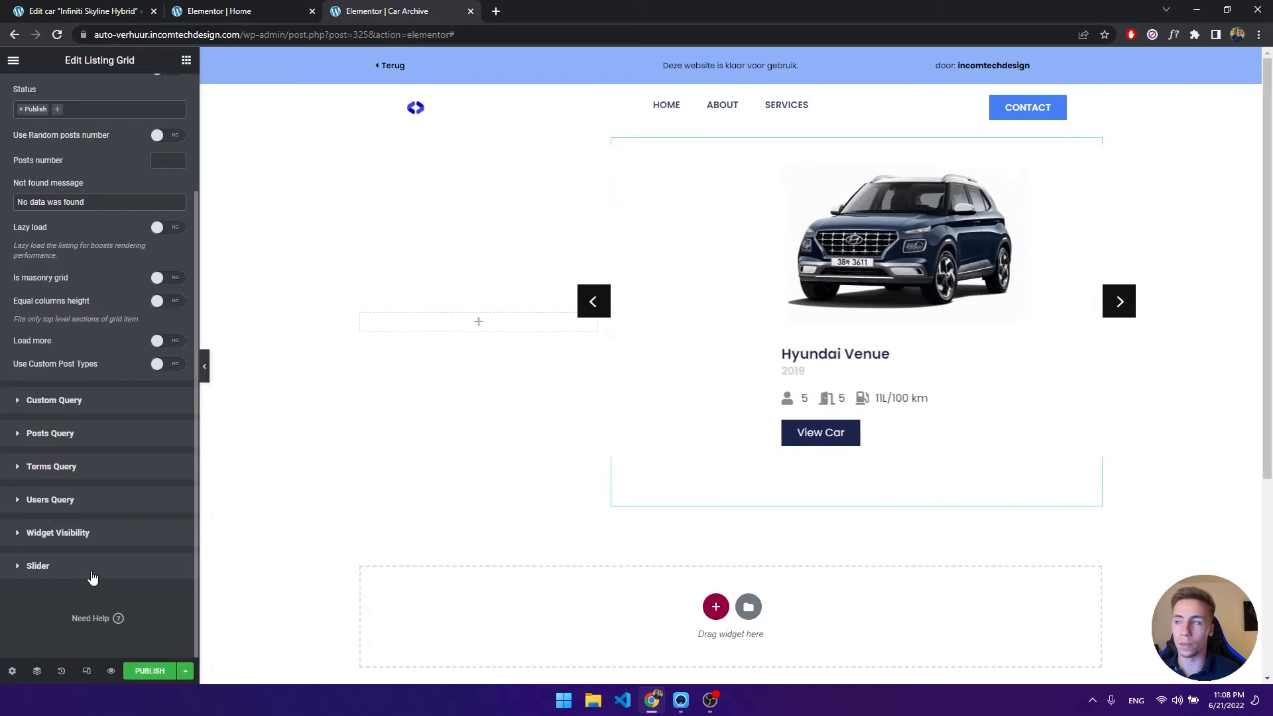
pyautogui.click(91, 572)
pyautogui.click(177, 362)
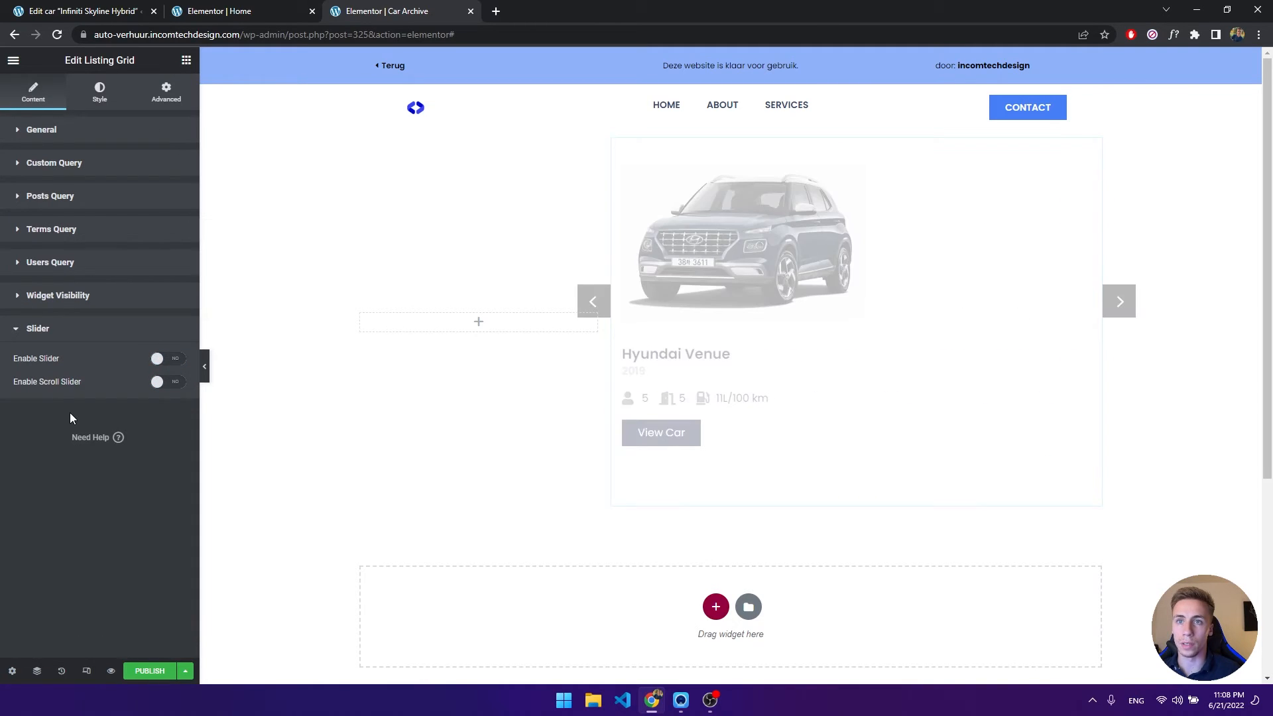
pyautogui.click(38, 332)
# Examine the vertical car listing from the first car to the last and the empty narrow column beside it.
pyautogui.scroll(-15, 638, 385)
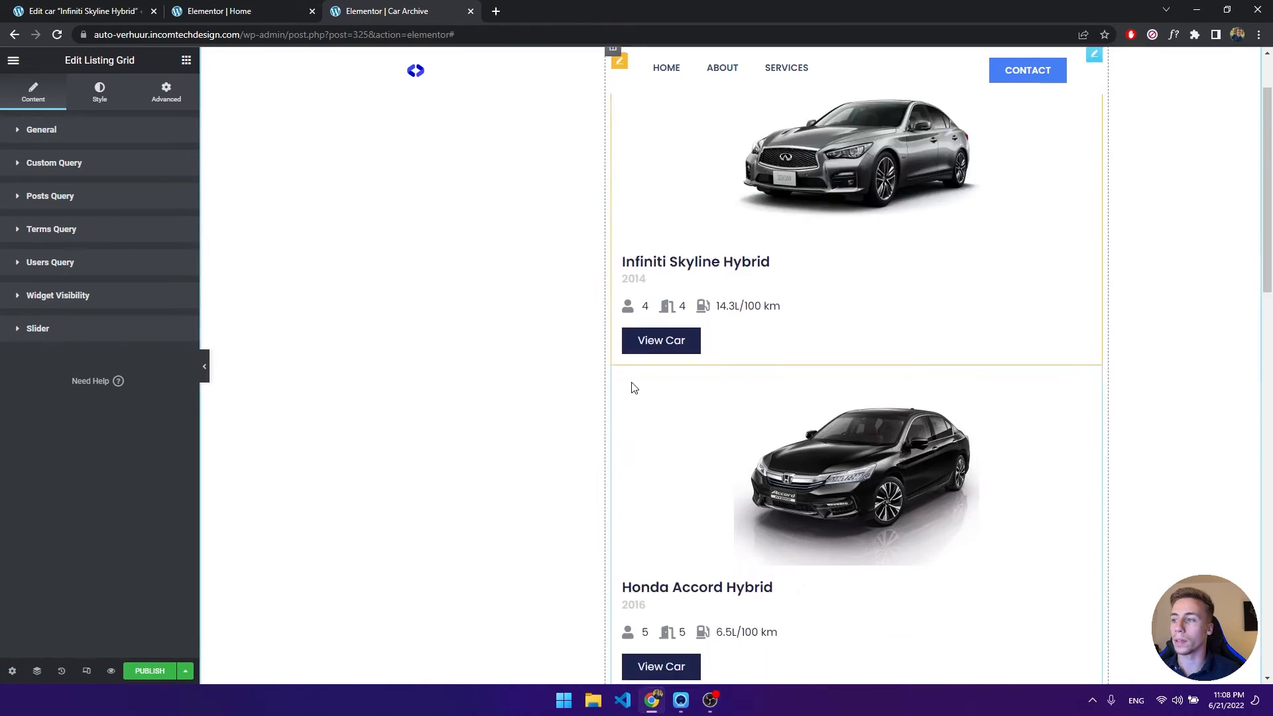
pyautogui.scroll(-3, 638, 385)
pyautogui.scroll(9, 640, 380)
pyautogui.scroll(5, 744, 296)
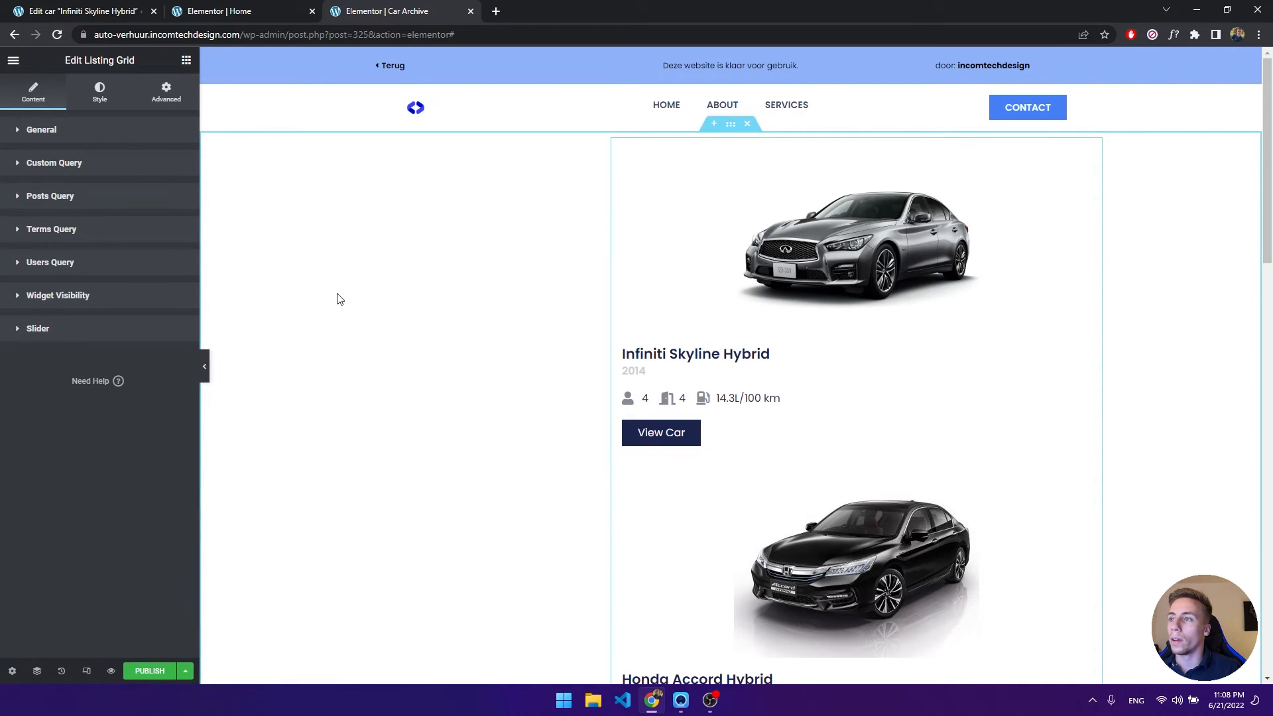
pyautogui.scroll(-13, 338, 297)
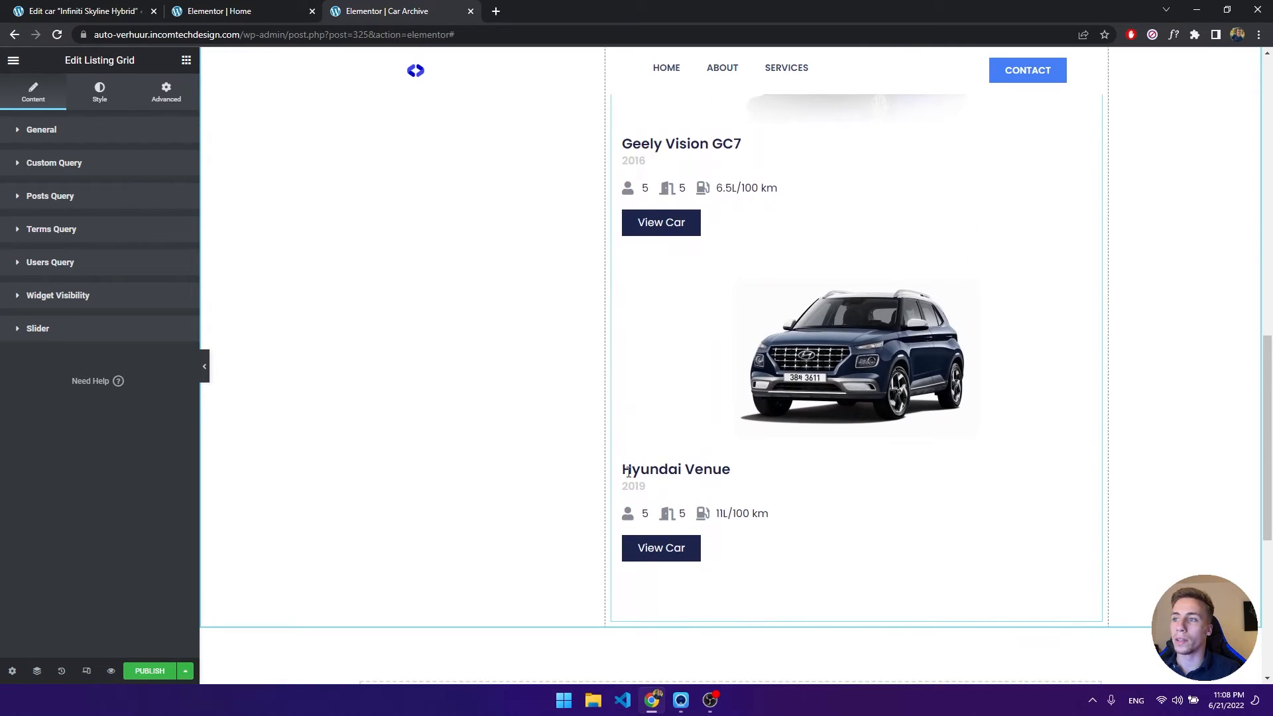
pyautogui.scroll(13, 674, 491)
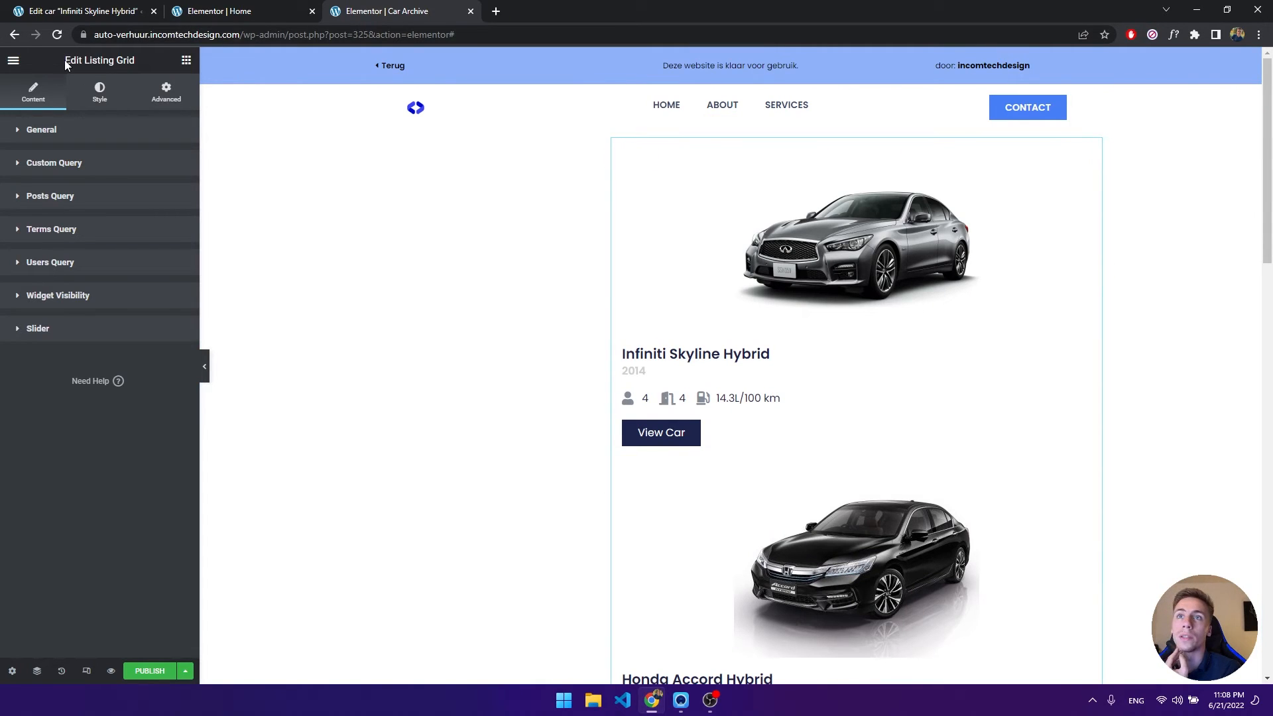
pyautogui.moveTo(66, 61); pyautogui.dragTo(120, 58)
pyautogui.click(190, 168)
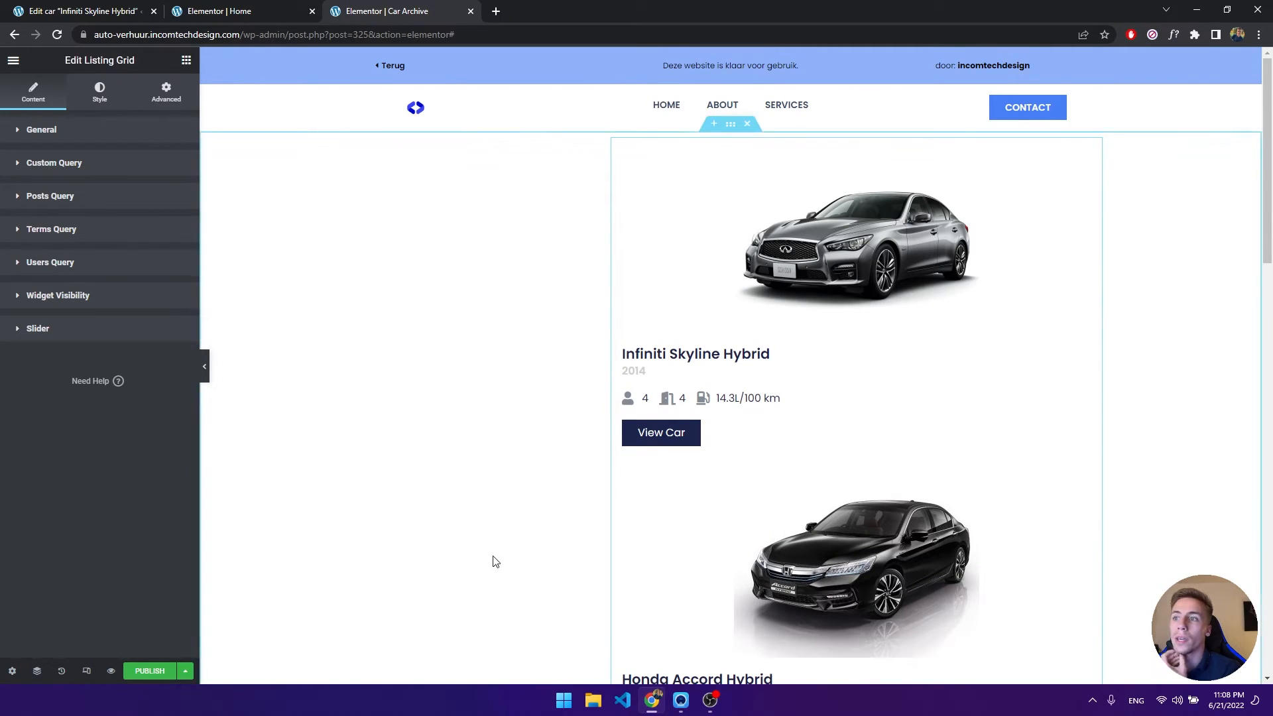
pyautogui.scroll(-4, 491, 560)
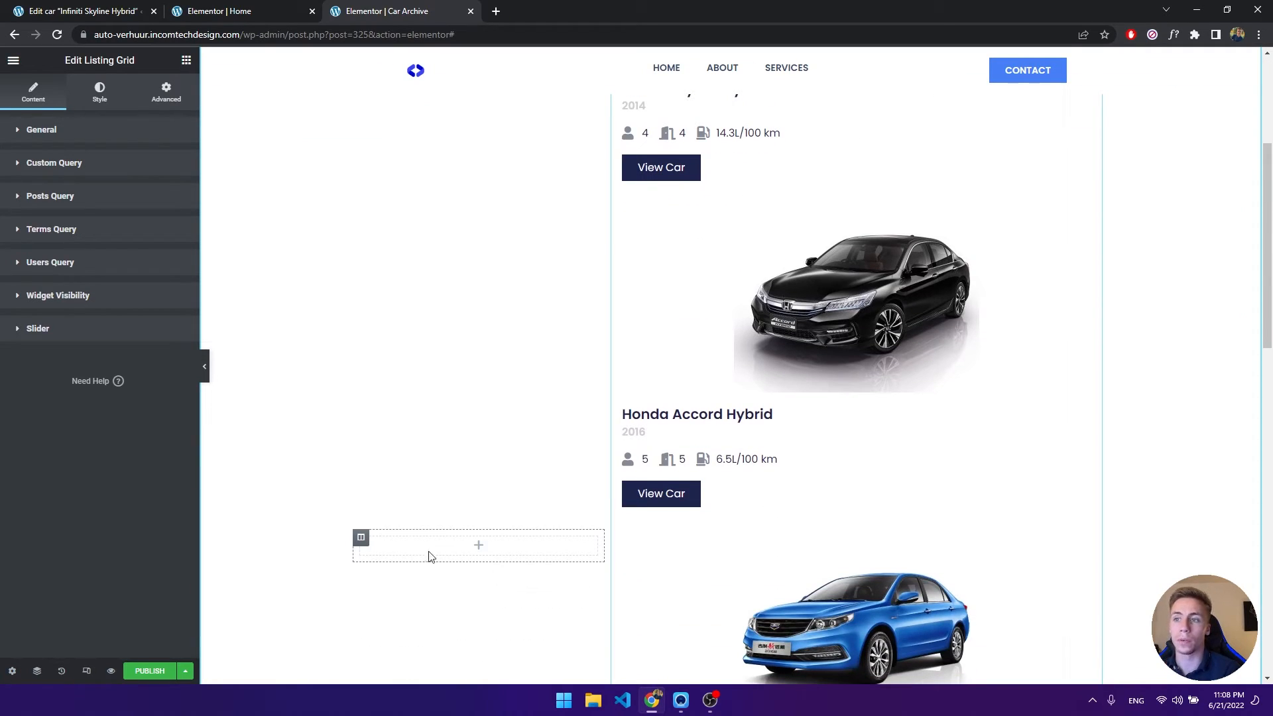
pyautogui.scroll(4, 369, 504)
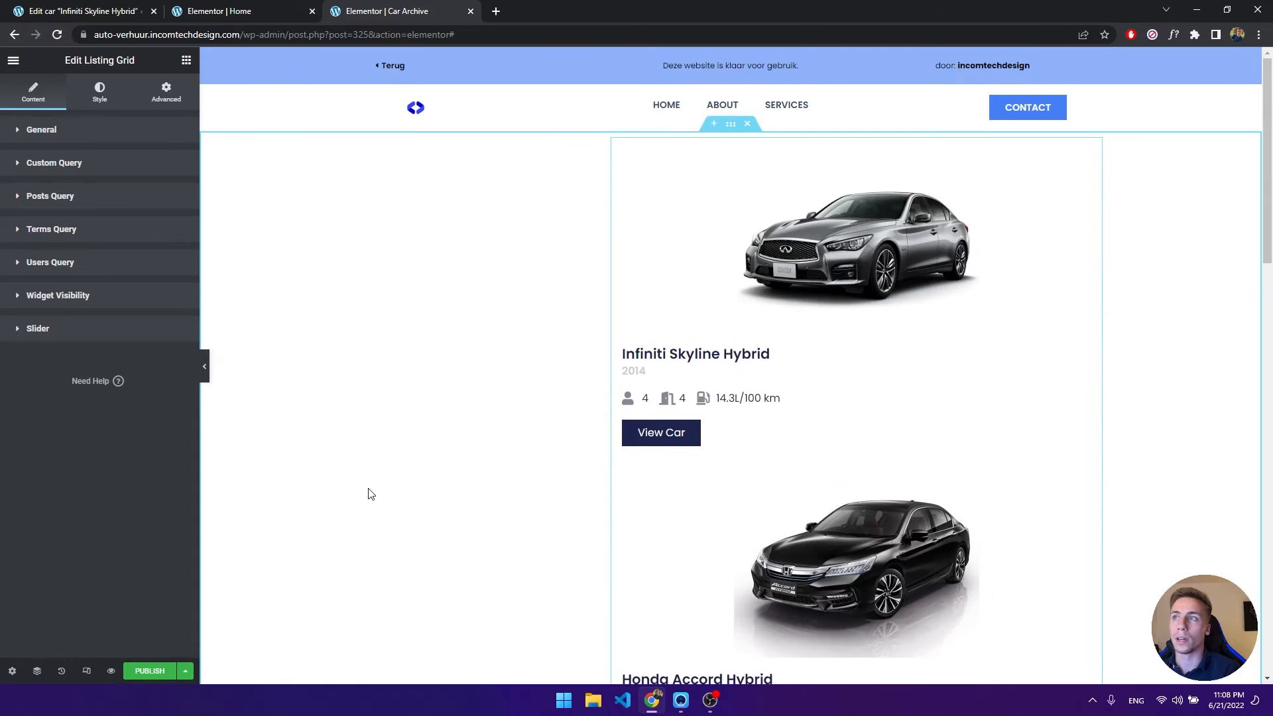
pyautogui.scroll(-4, 372, 485)
pyautogui.scroll(-10, 424, 477)
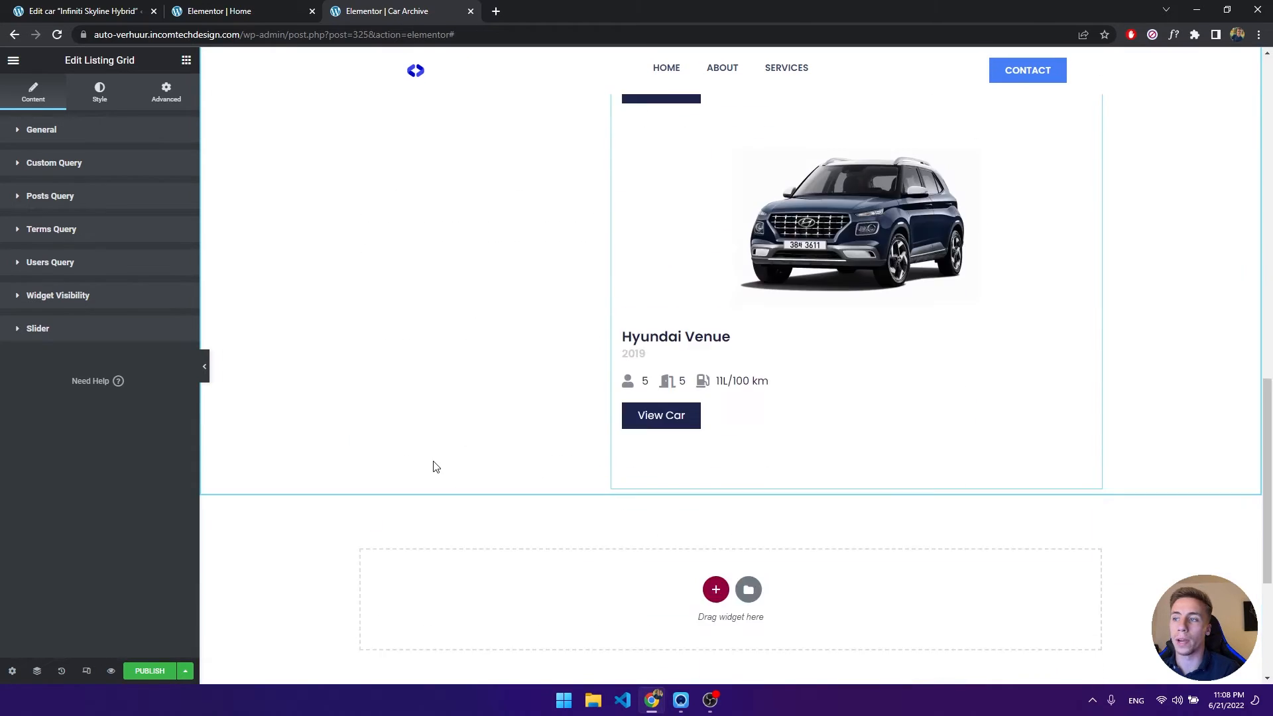
pyautogui.scroll(15, 451, 397)
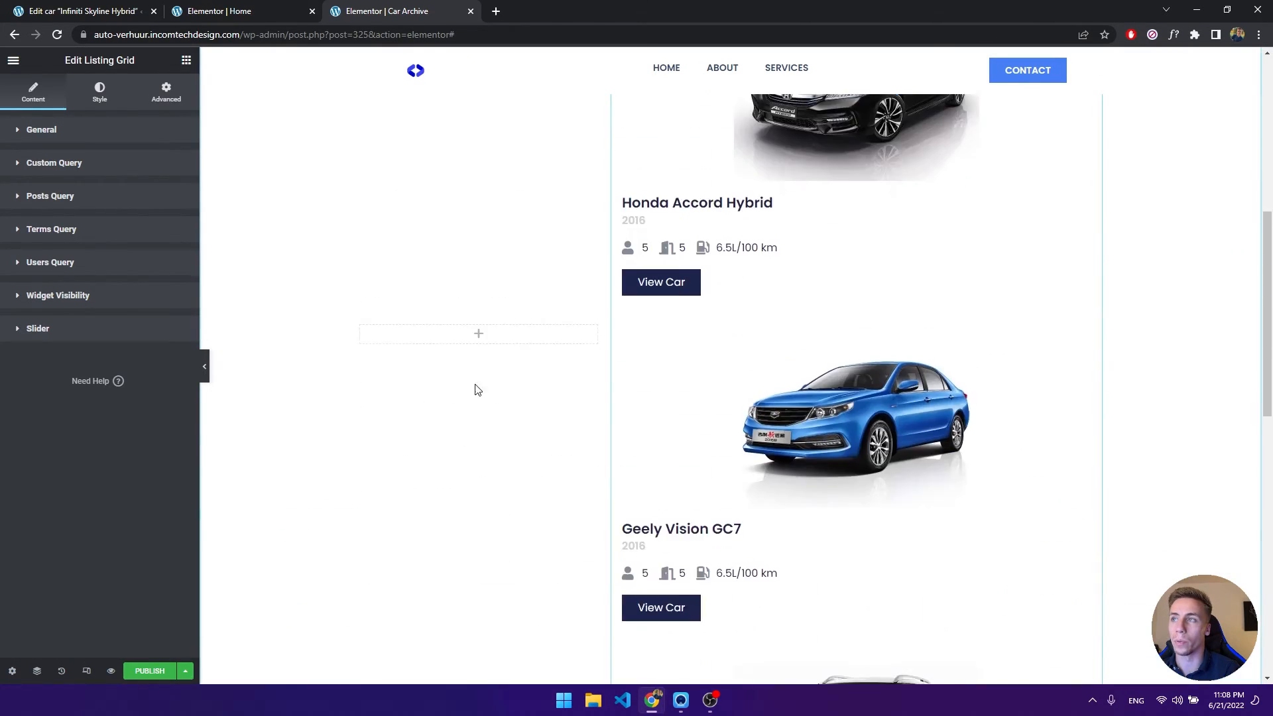
# Sample the light-blue banner above the site header with the color picker extension and copy its hex code 90B2FA.
pyautogui.click(1195, 35)
pyautogui.click(1065, 155)
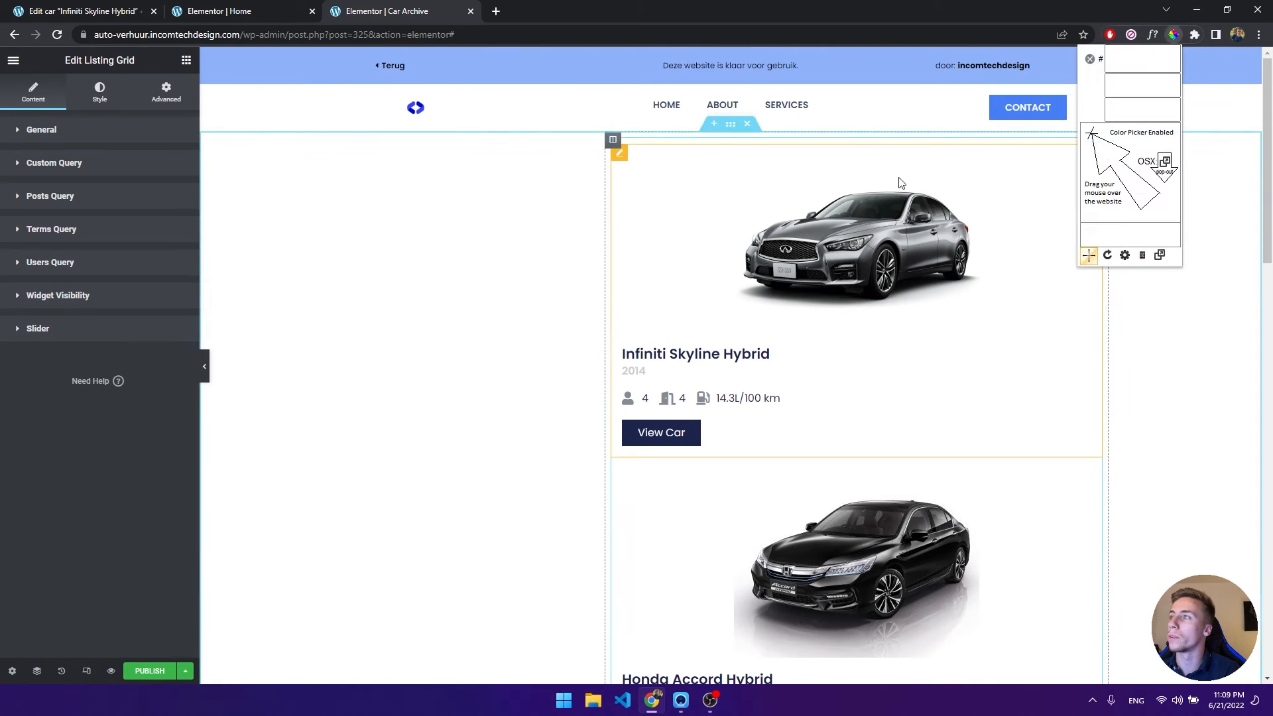
pyautogui.click(527, 64)
pyautogui.hotkey('ctrl', 'c')
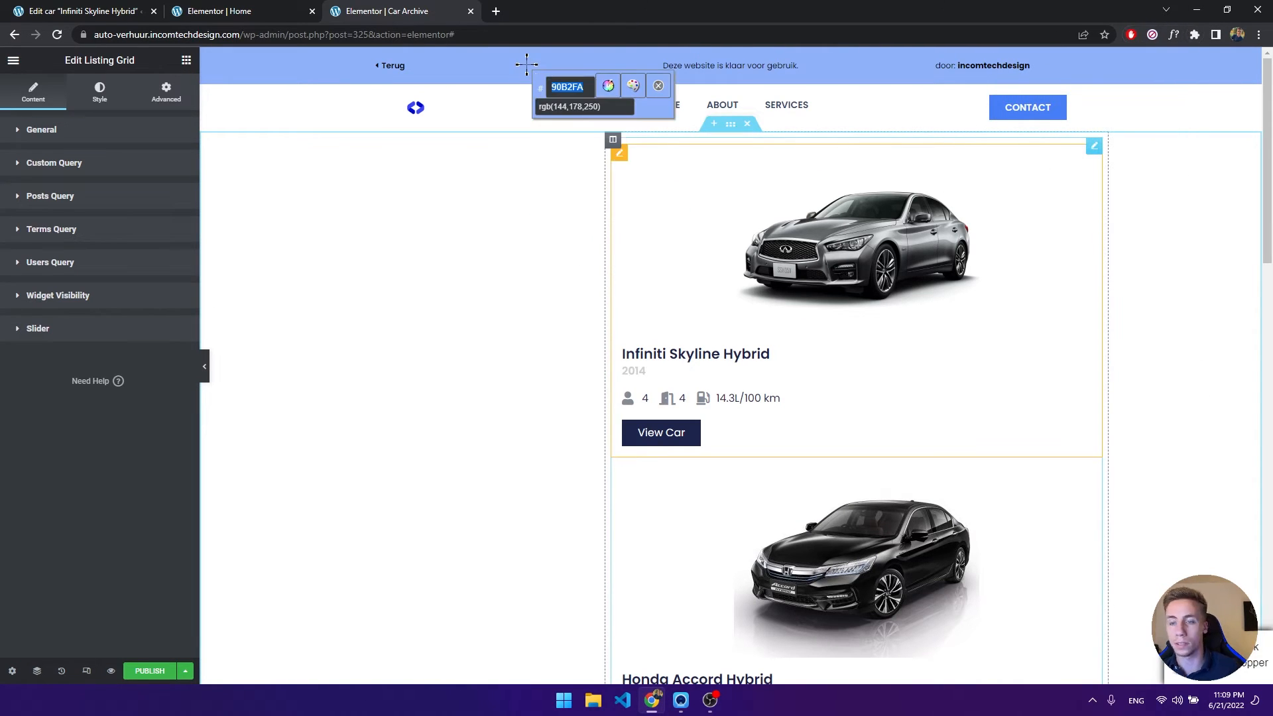
# Give the empty narrow column beside the listing a classic background in the copied light blue, 90B2FA.
pyautogui.click(656, 85)
pyautogui.scroll(-6, 520, 281)
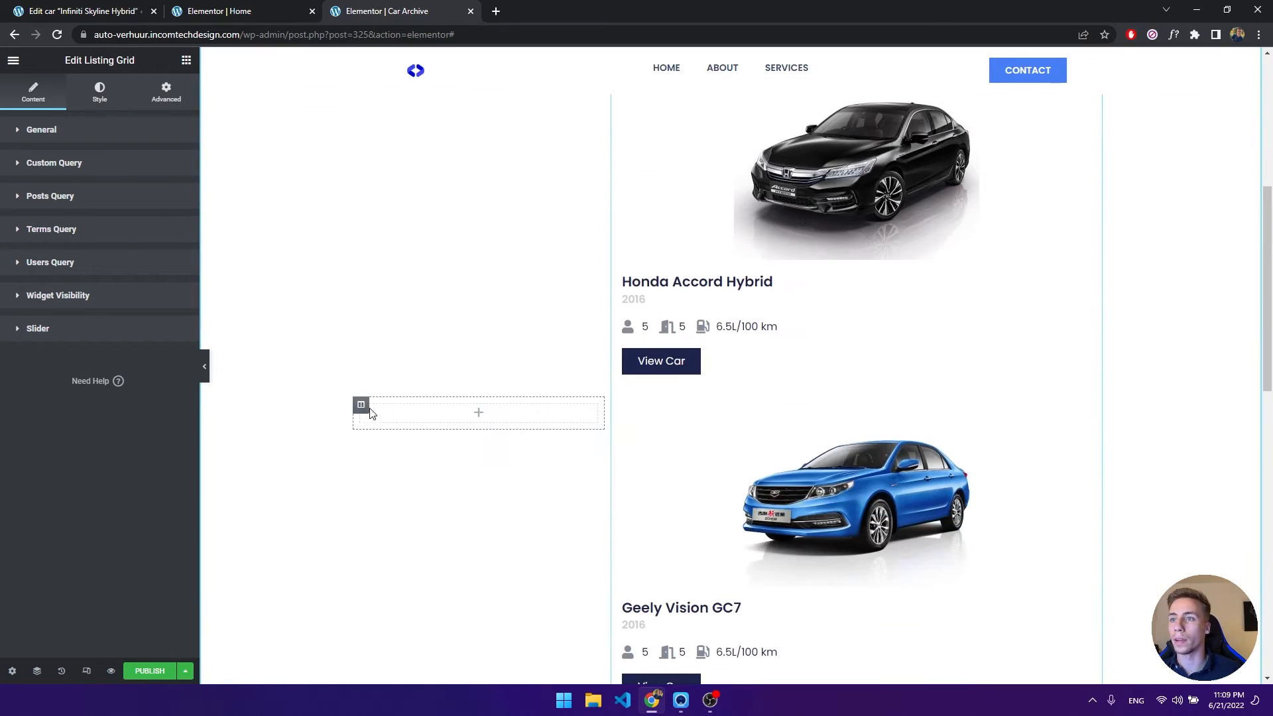
pyautogui.click(361, 405)
pyautogui.click(99, 92)
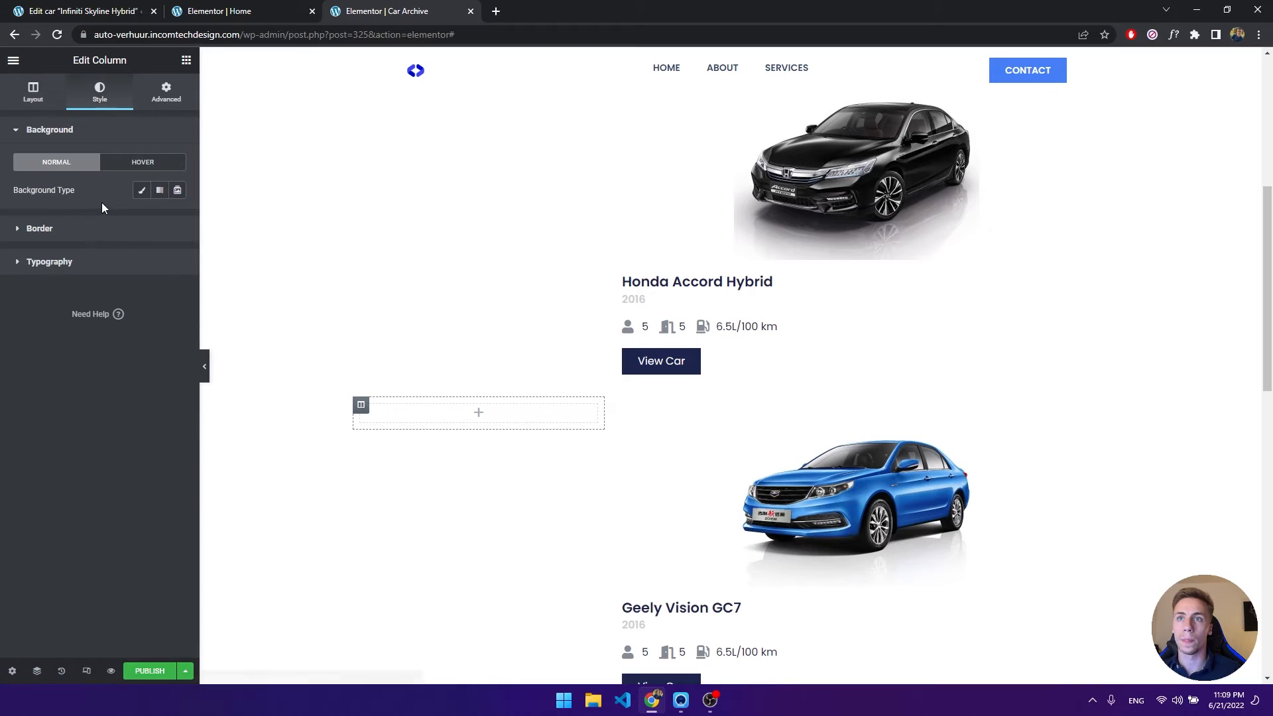
pyautogui.click(141, 190)
pyautogui.click(177, 219)
pyautogui.hotkey('ctrl', 'v')
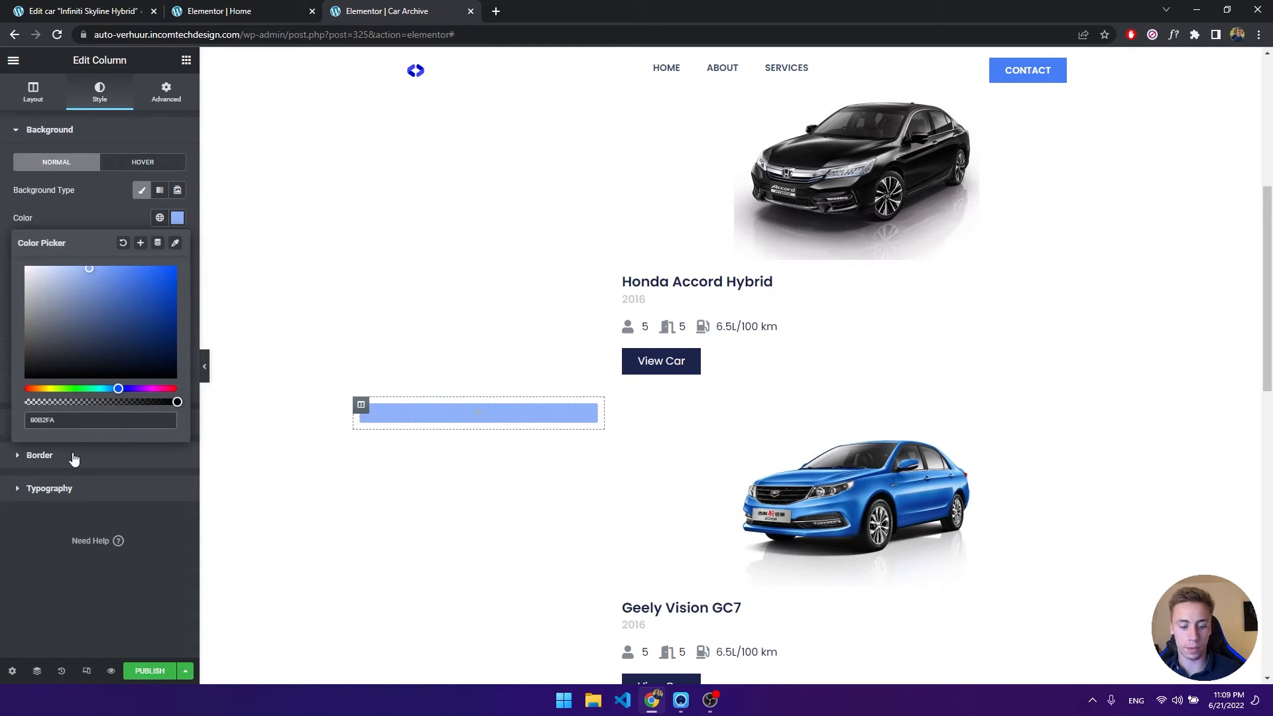
# Unlink the light-blue column's margin and padding values so each side can be set separately.
pyautogui.click(157, 106)
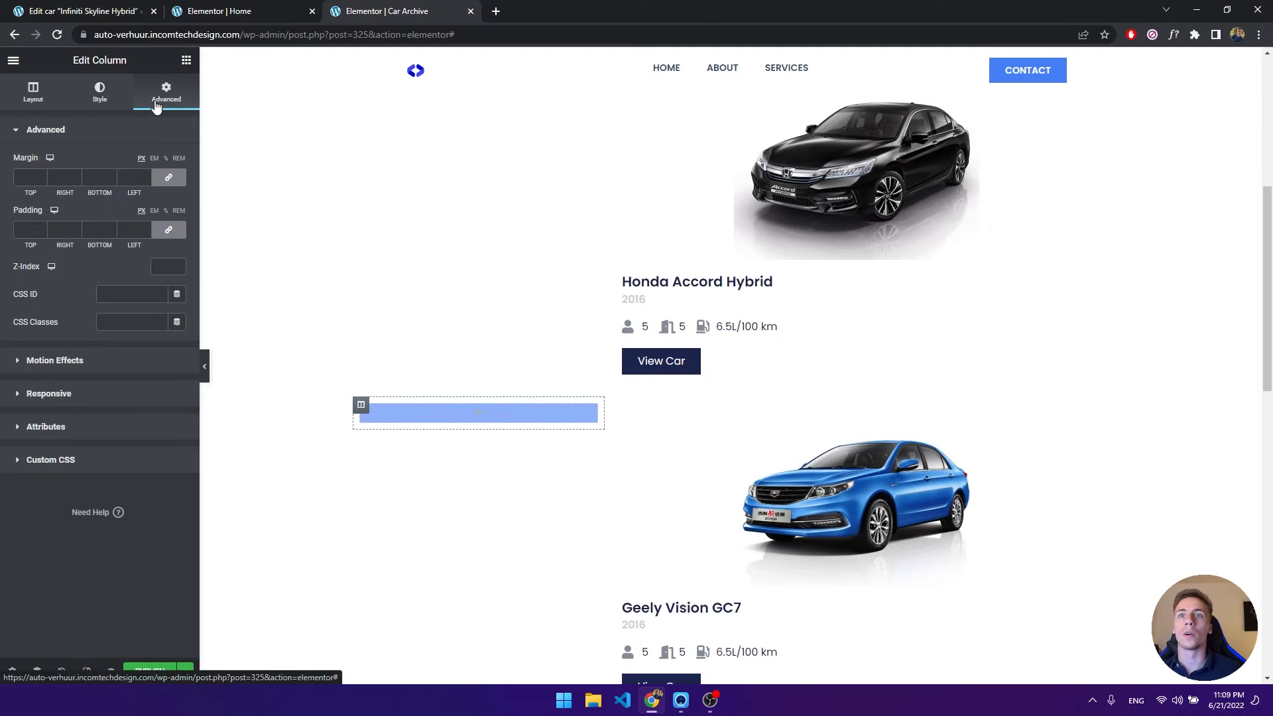
pyautogui.click(168, 177)
pyautogui.click(169, 230)
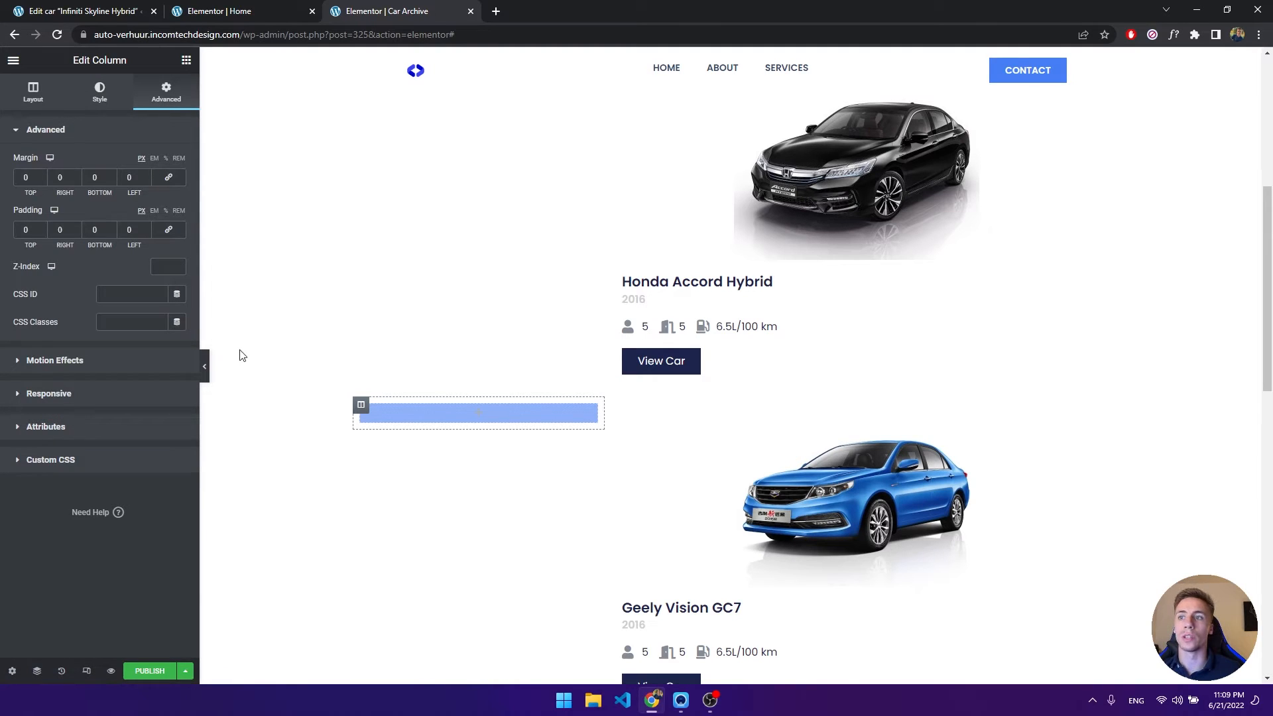
# Add a Heading widget inside the light-blue column.
pyautogui.click(478, 416)
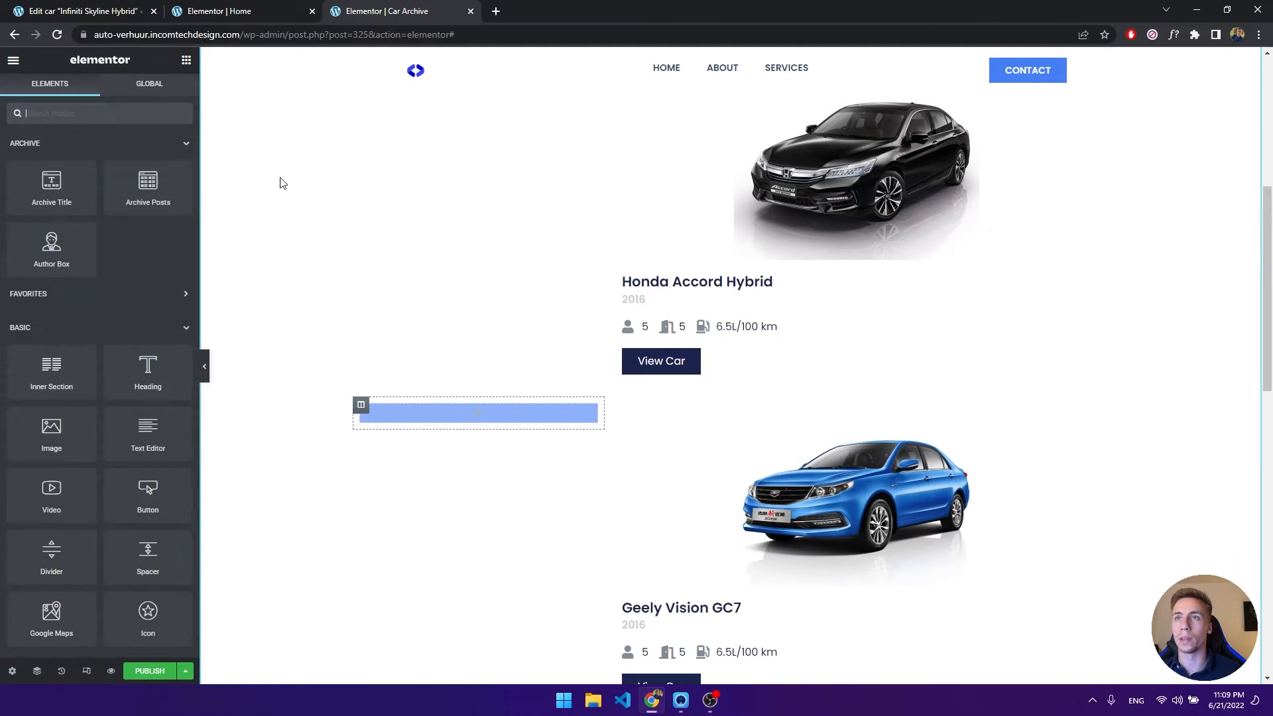
pyautogui.moveTo(159, 372); pyautogui.dragTo(467, 415)
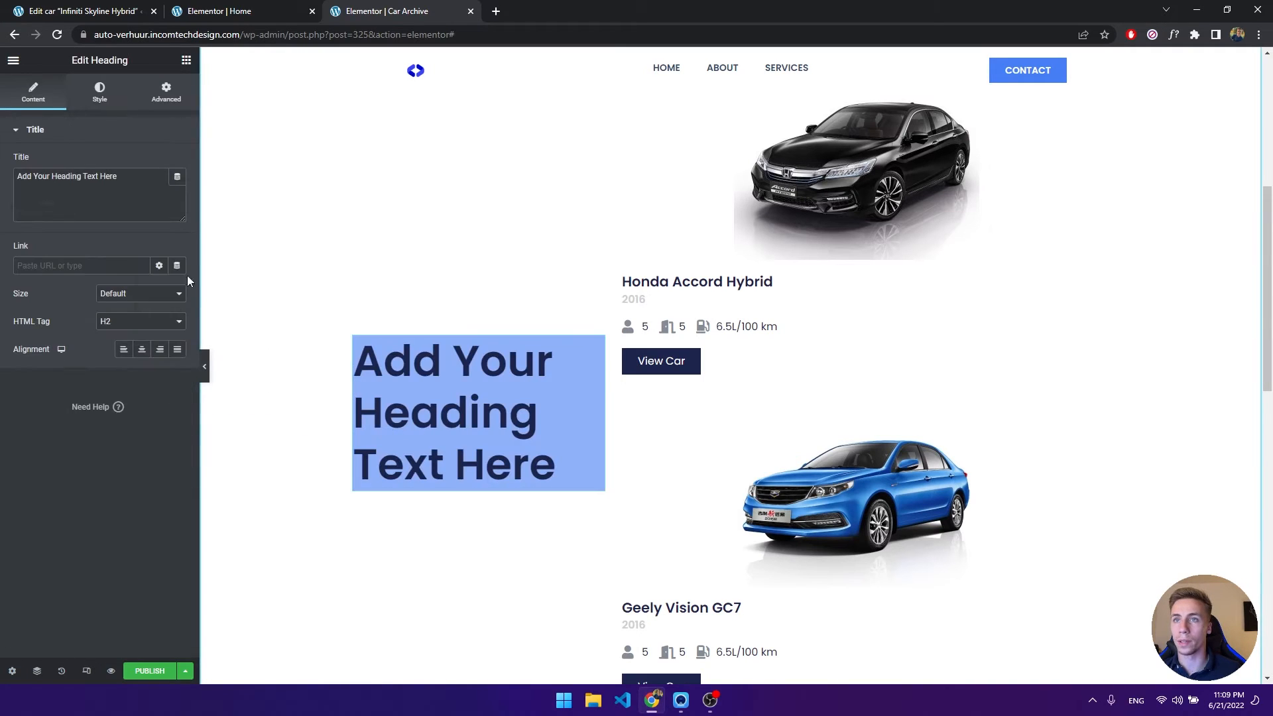
# Open the Smart Filters list in a new browser tab and check the names of the existing filters.
pyautogui.click(104, 13)
pyautogui.click(179, 10)
pyautogui.click(94, 17)
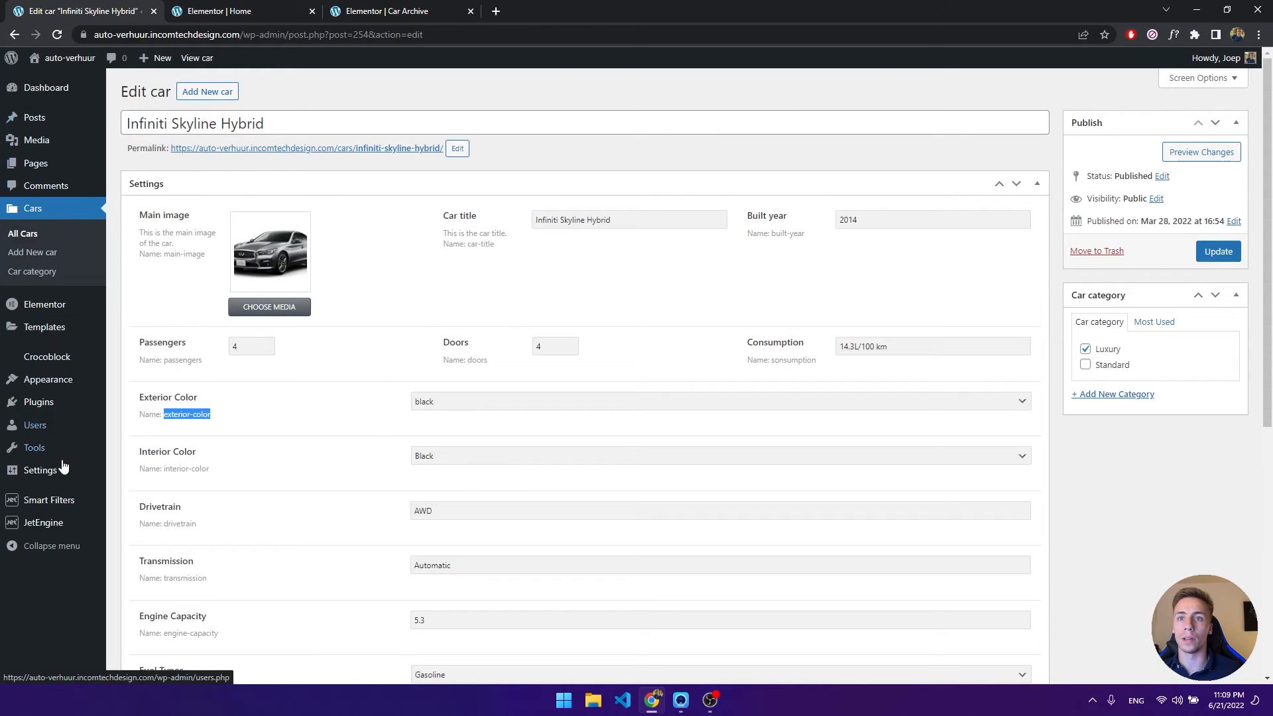
pyautogui.middleClick(61, 507)
pyautogui.click(225, 12)
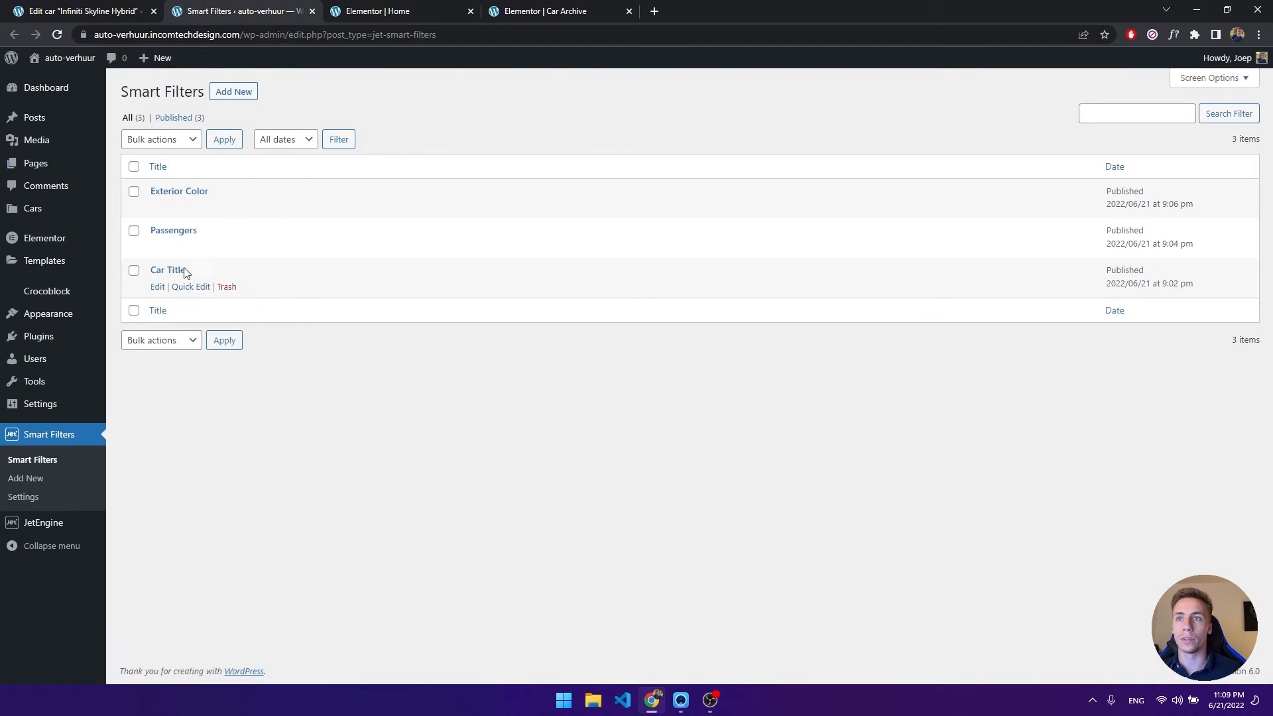
# Return to the Car Archive template and set the heading's title to "Car Title".
pyautogui.click(511, 13)
pyautogui.tripleClick(167, 187)
pyautogui.write('Car')
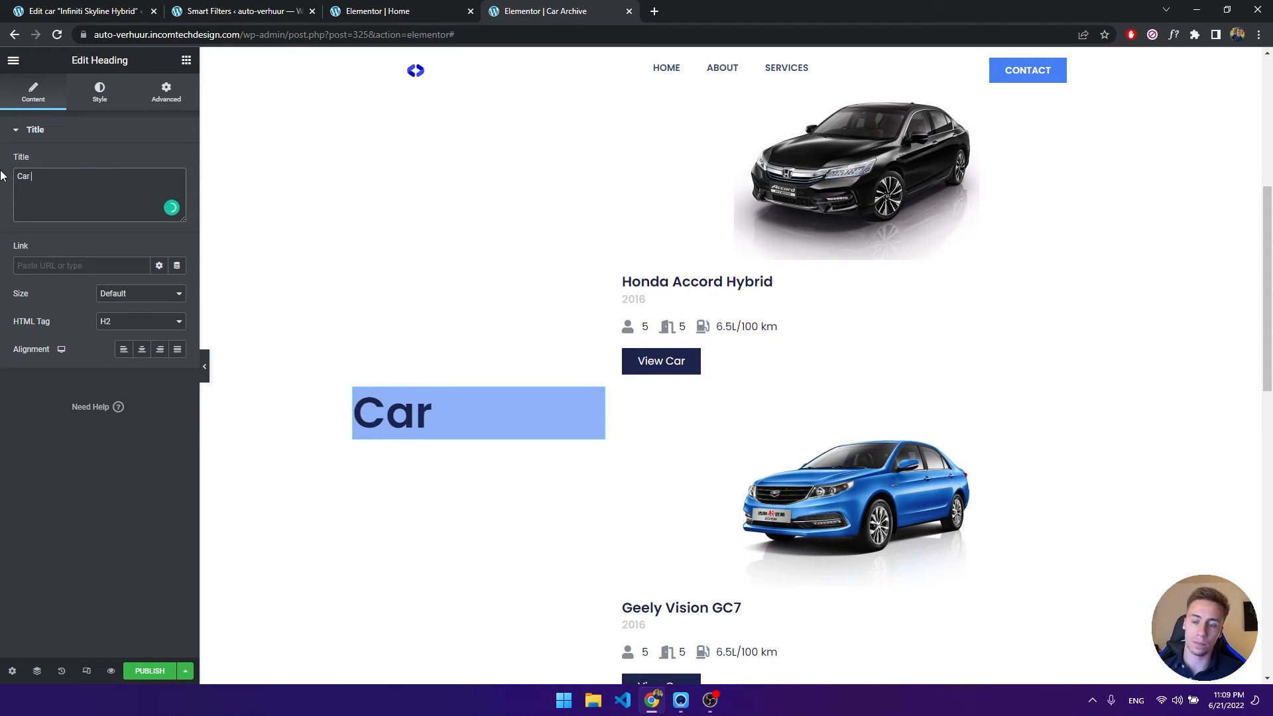
pyautogui.write(' Title')
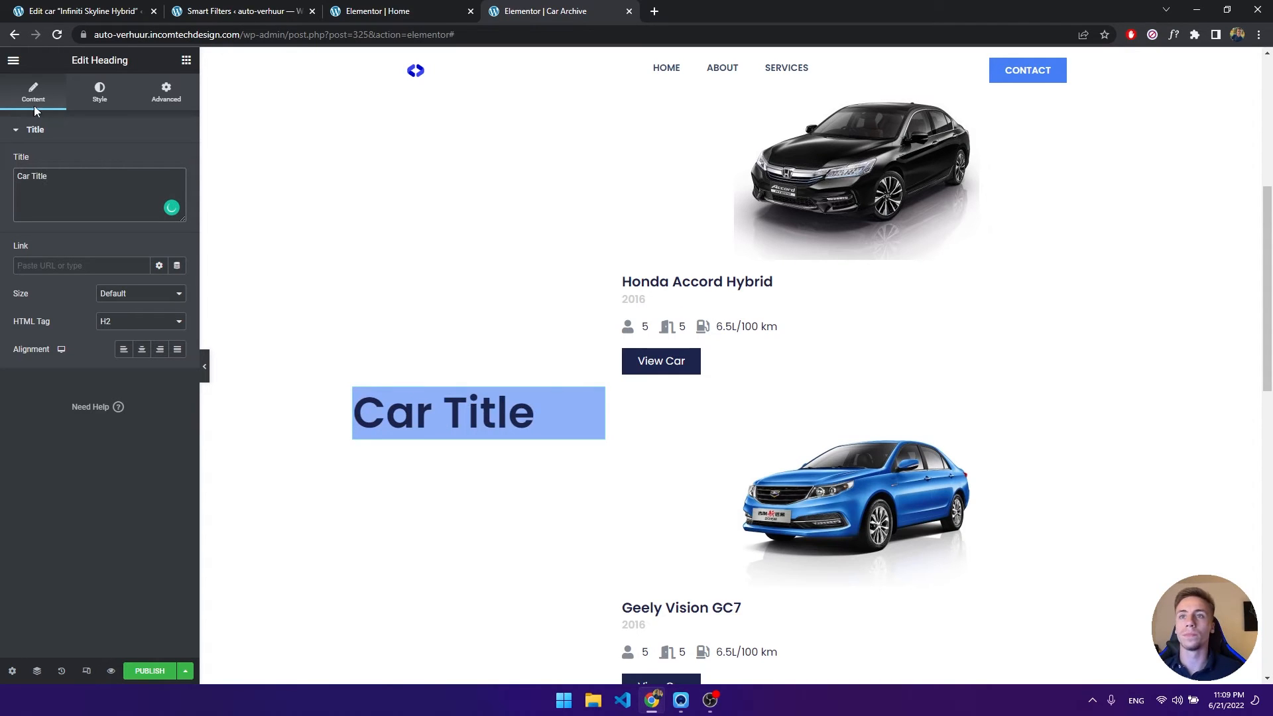
# Set the Car Title heading's text color to white, #FFFFFF.
pyautogui.click(100, 93)
pyautogui.click(177, 162)
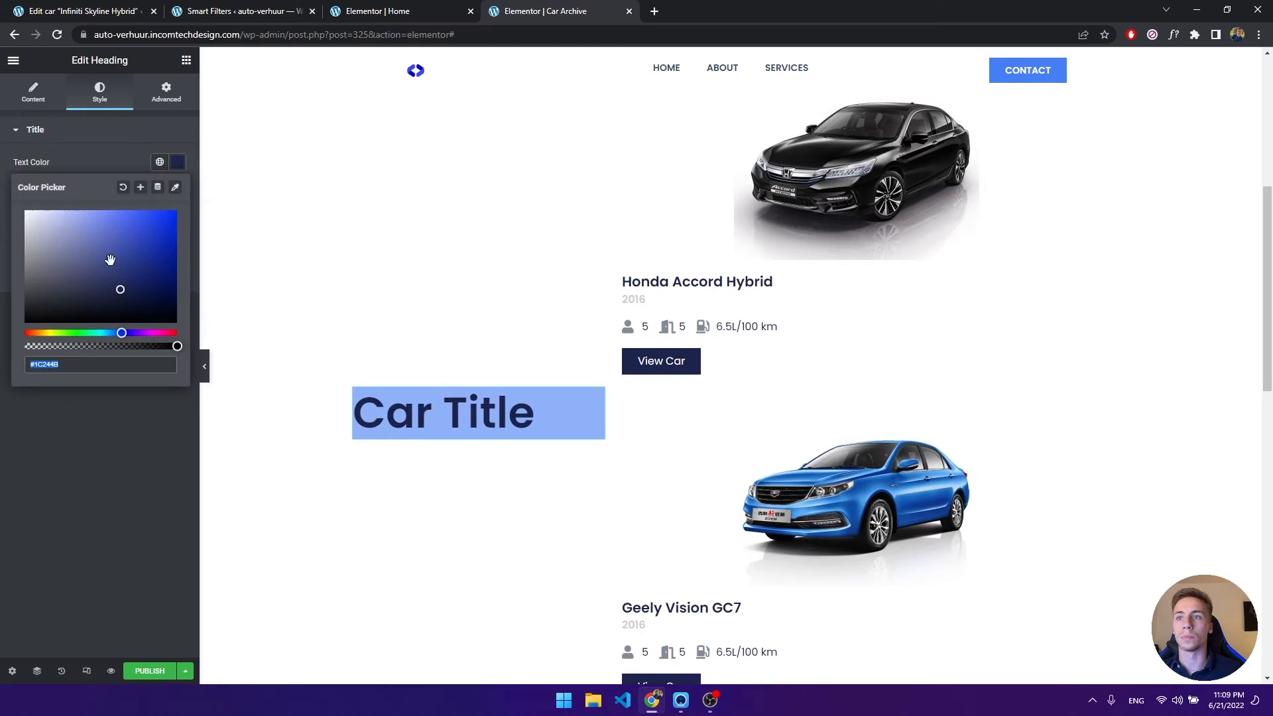
pyautogui.write('#FFFFFF')
pyautogui.click(174, 162)
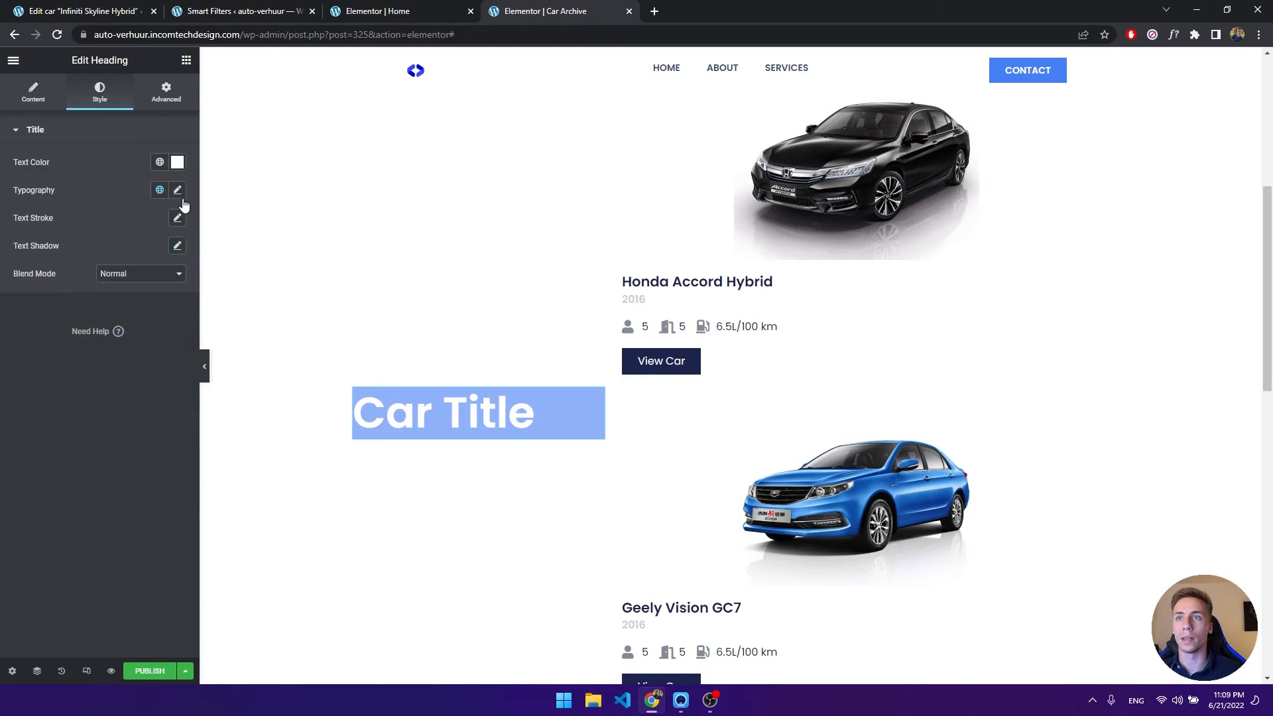
# Set the Car Title heading's typography size to 32 px.
pyautogui.click(177, 190)
pyautogui.moveTo(57, 299); pyautogui.dragTo(38, 299)
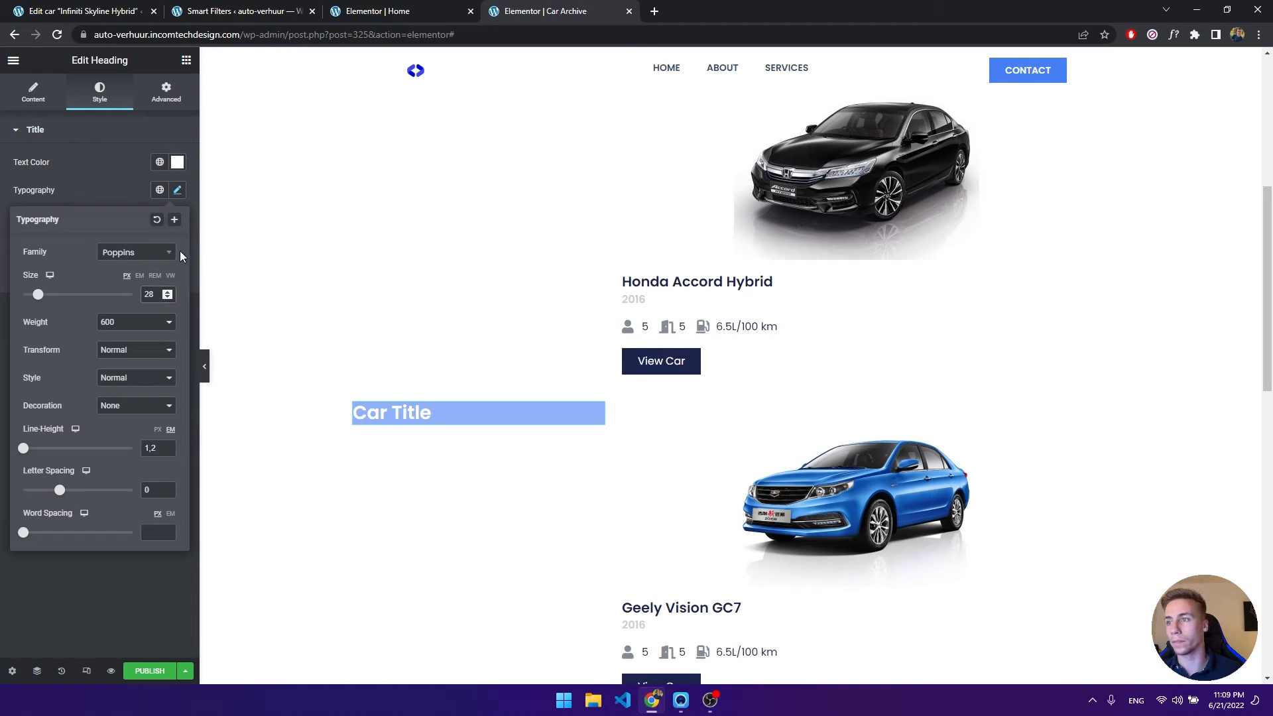
pyautogui.click(178, 191)
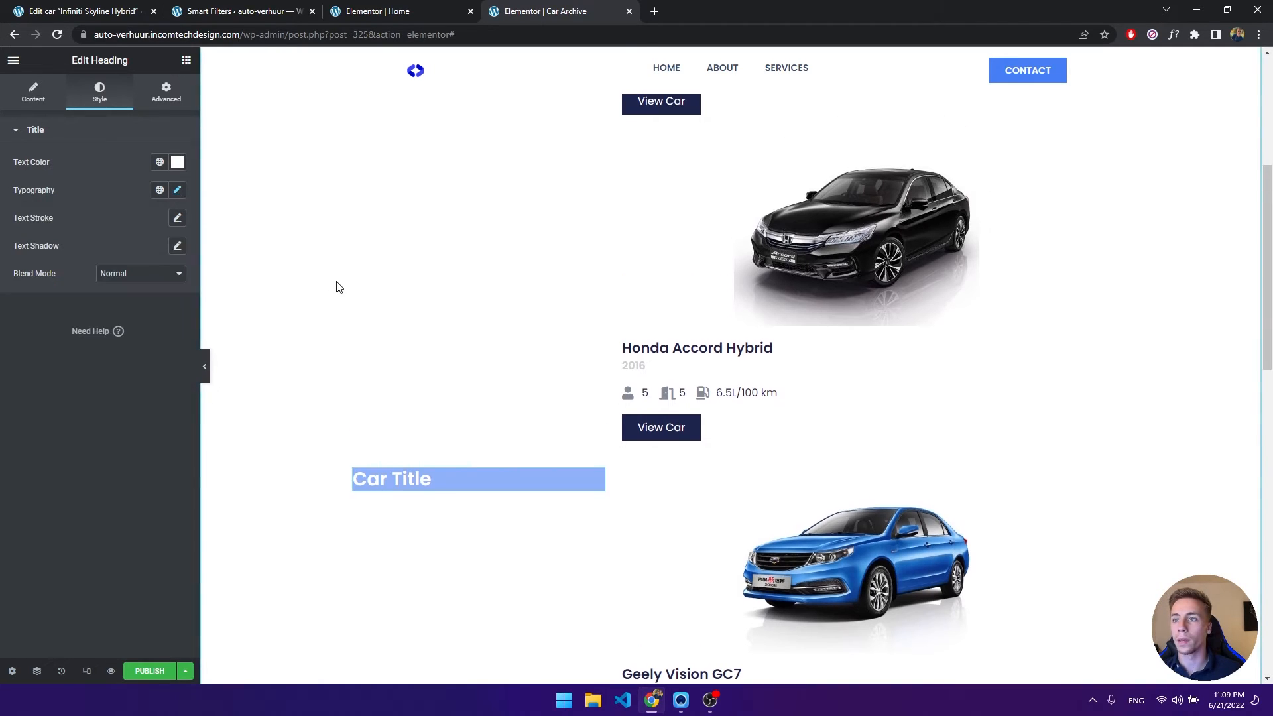
pyautogui.click(177, 190)
pyautogui.write('32')
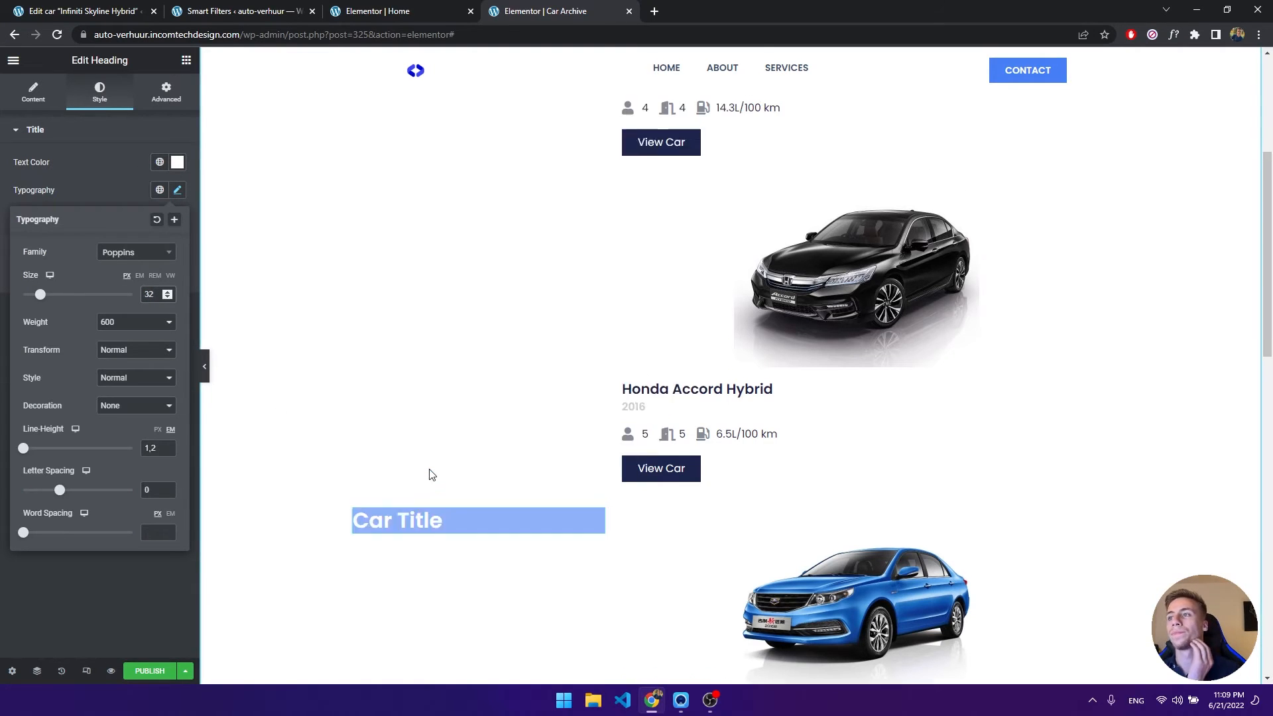
# Set the Column Position of the section holding the car listing to Top.
pyautogui.click(730, 130)
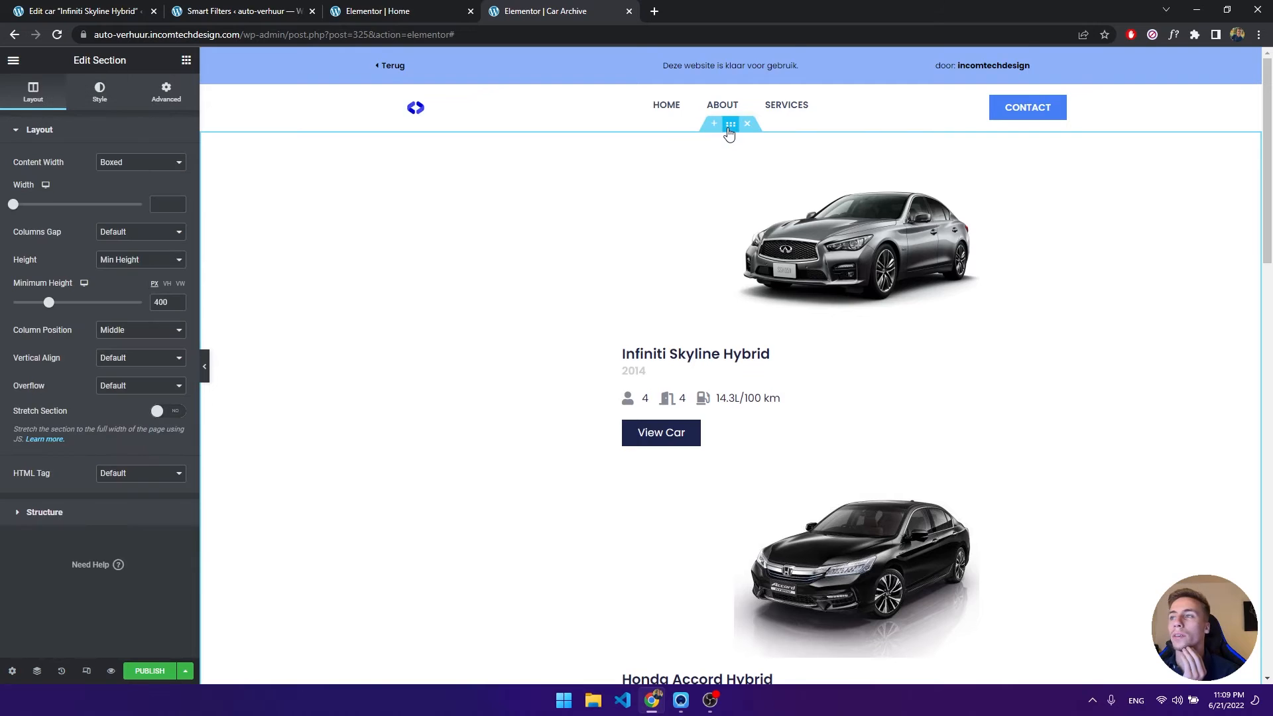
pyautogui.scroll(-5, 563, 287)
pyautogui.scroll(1, 729, 146)
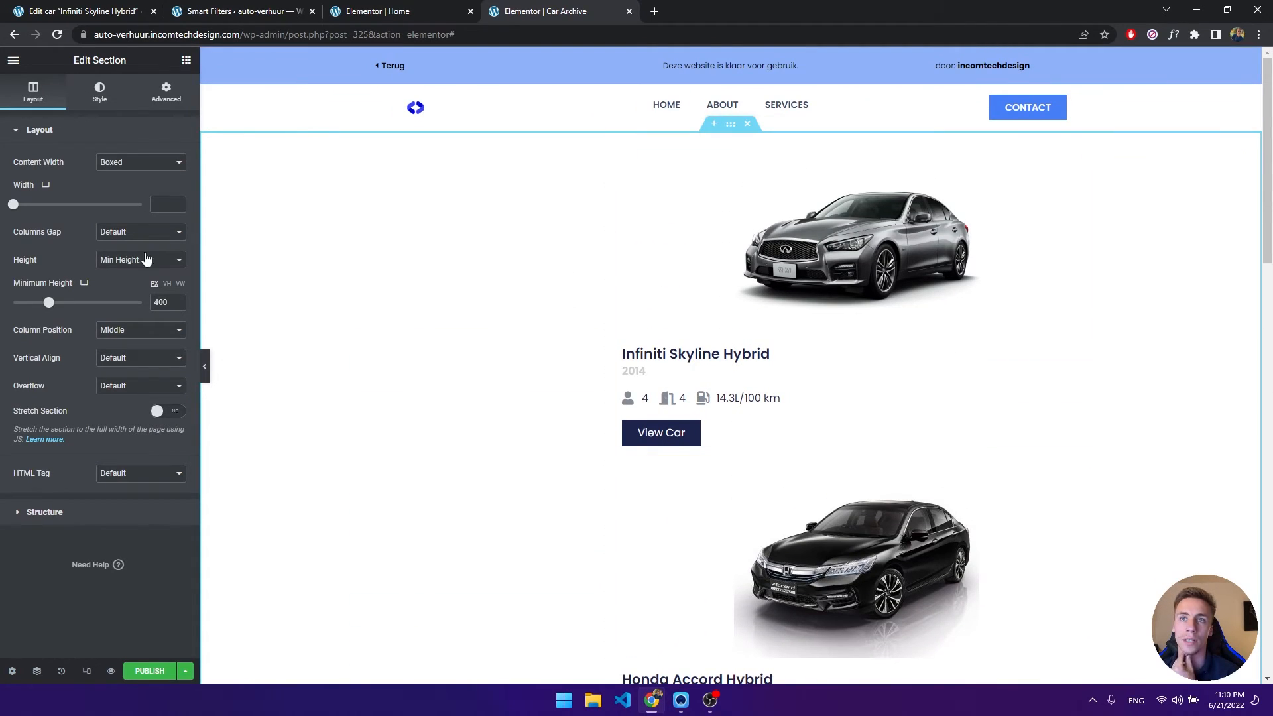
pyautogui.click(140, 358)
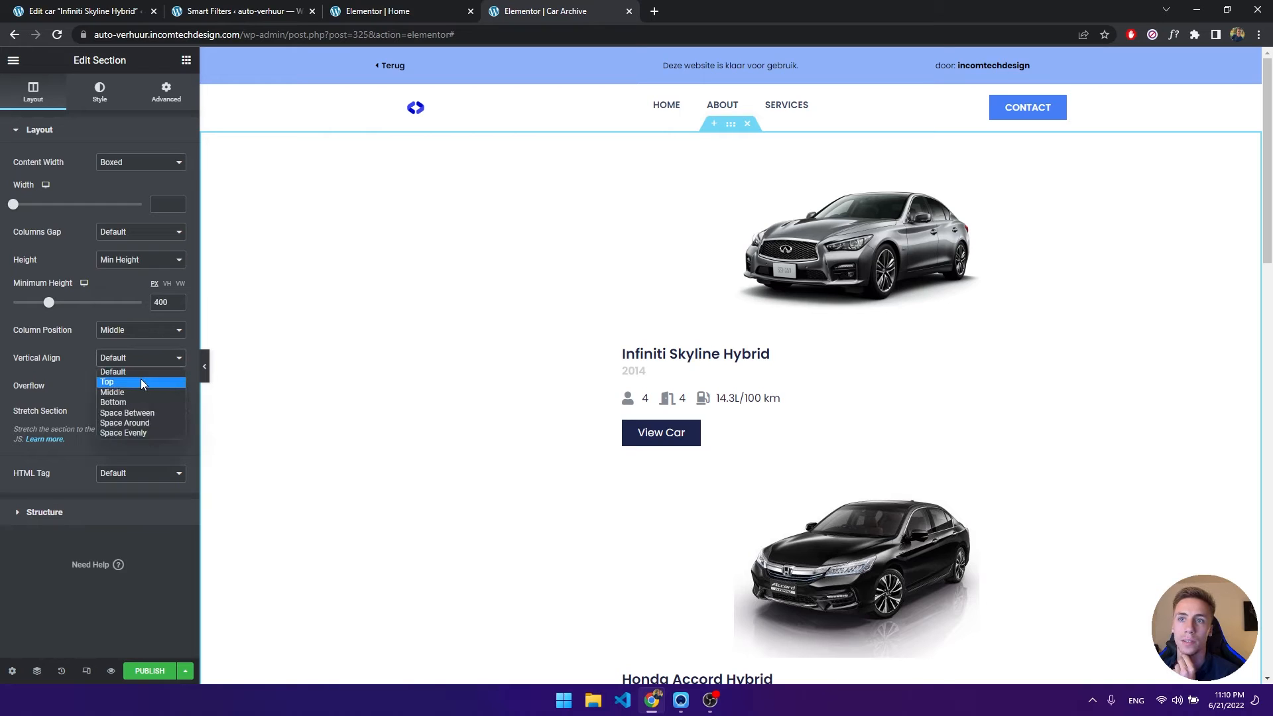
pyautogui.click(137, 329)
pyautogui.click(137, 351)
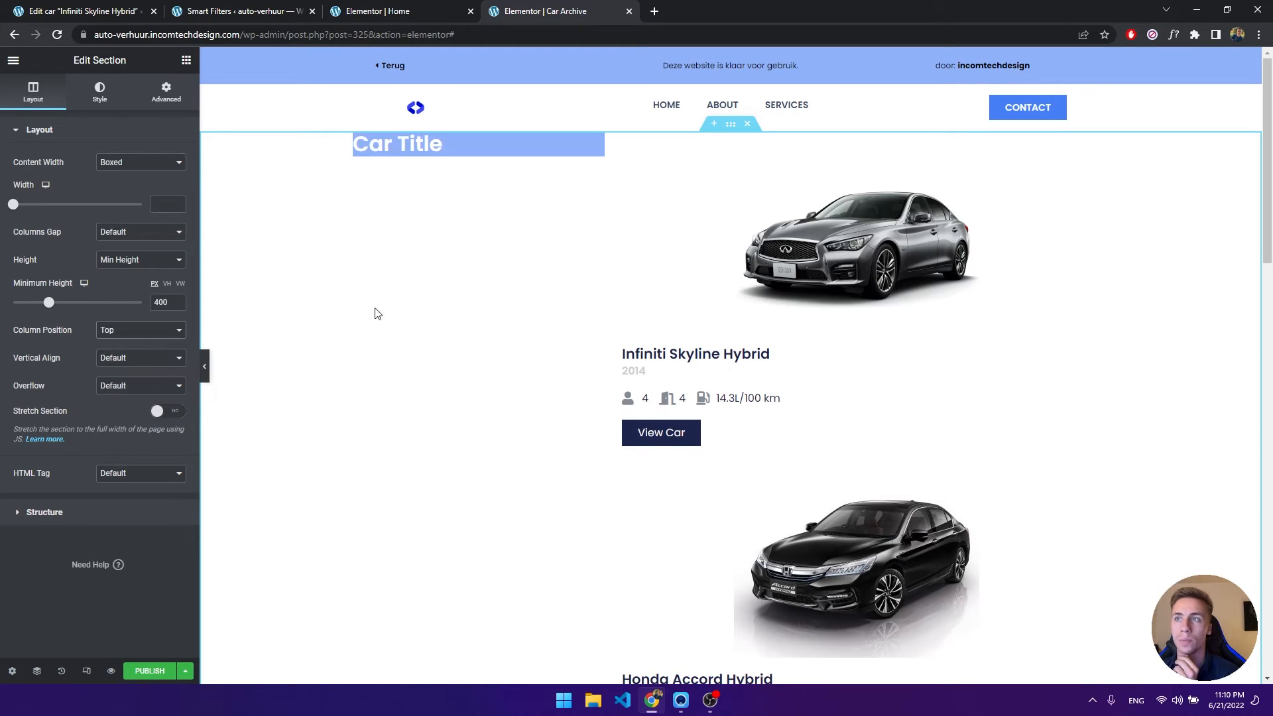
# Set the light-blue column's top margin to 7 em.
pyautogui.click(360, 139)
pyautogui.click(165, 93)
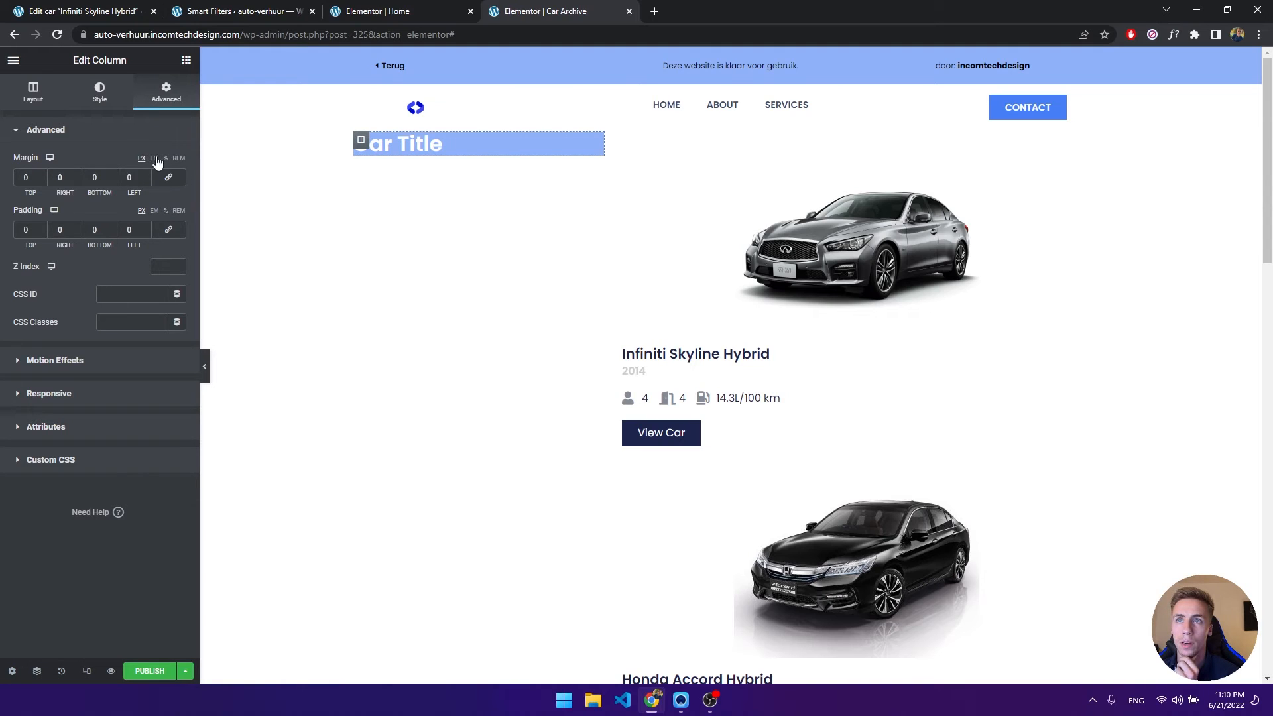
pyautogui.click(42, 175)
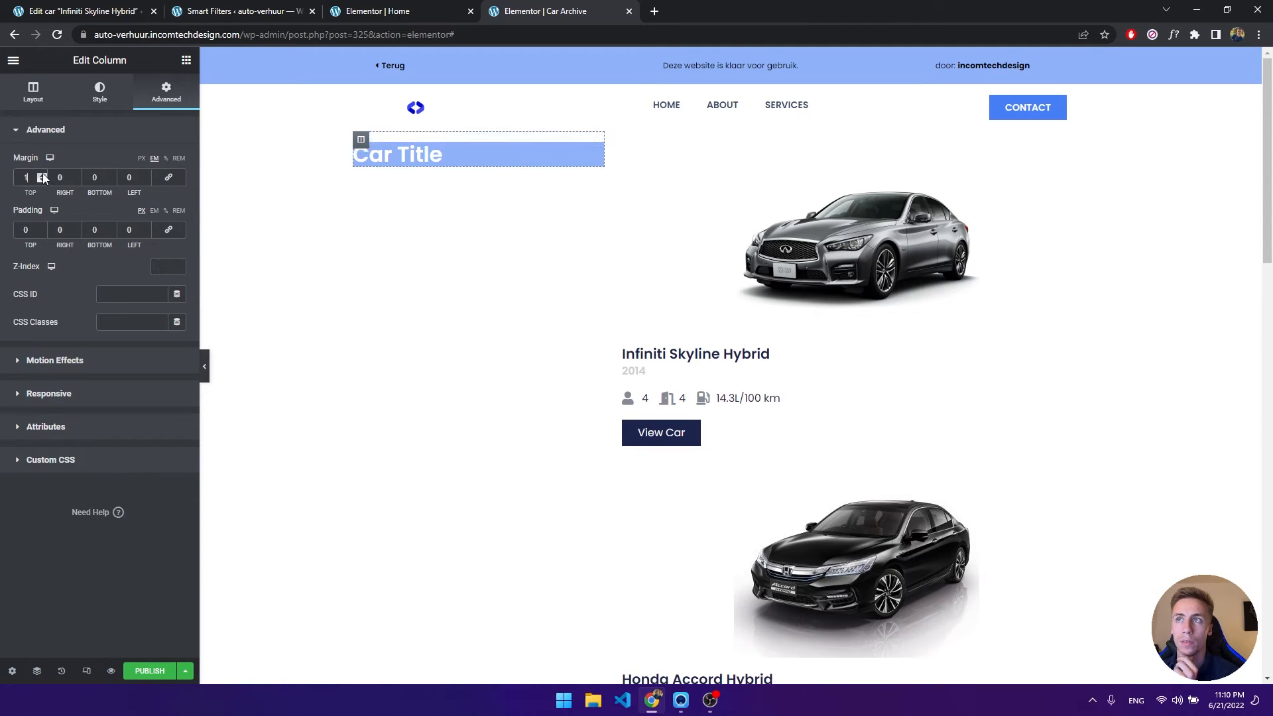
pyautogui.click(42, 173)
pyautogui.click(42, 173)
pyautogui.click(42, 173)
pyautogui.click(42, 173)
pyautogui.click(43, 173)
pyautogui.click(43, 173)
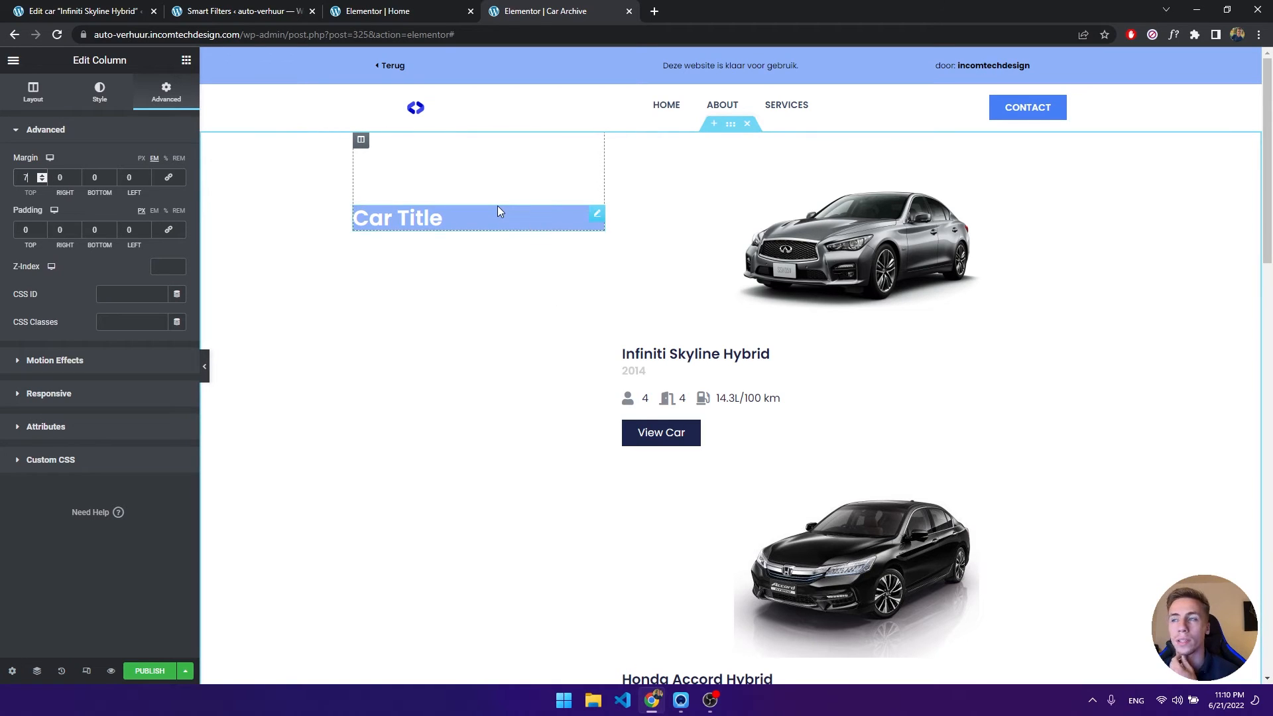
# Find the Divider widget and place it directly below the Car Title heading.
pyautogui.click(412, 222)
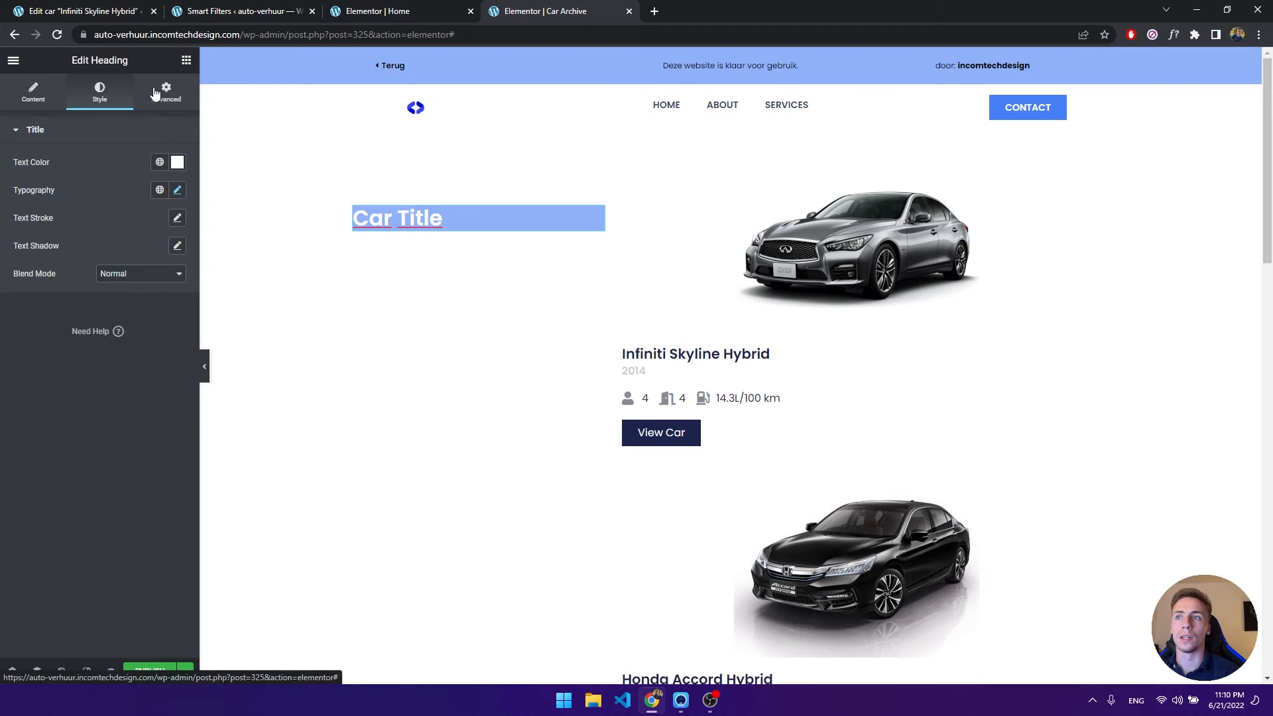
pyautogui.click(186, 60)
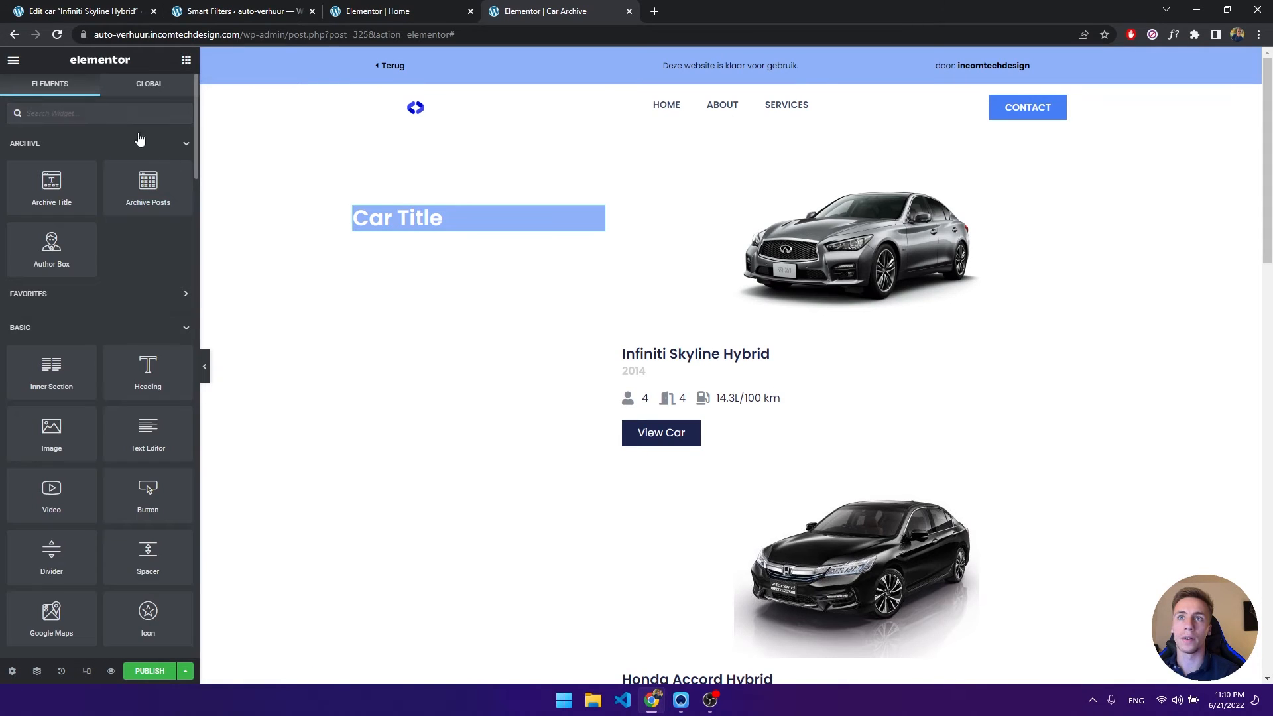
pyautogui.write('divi')
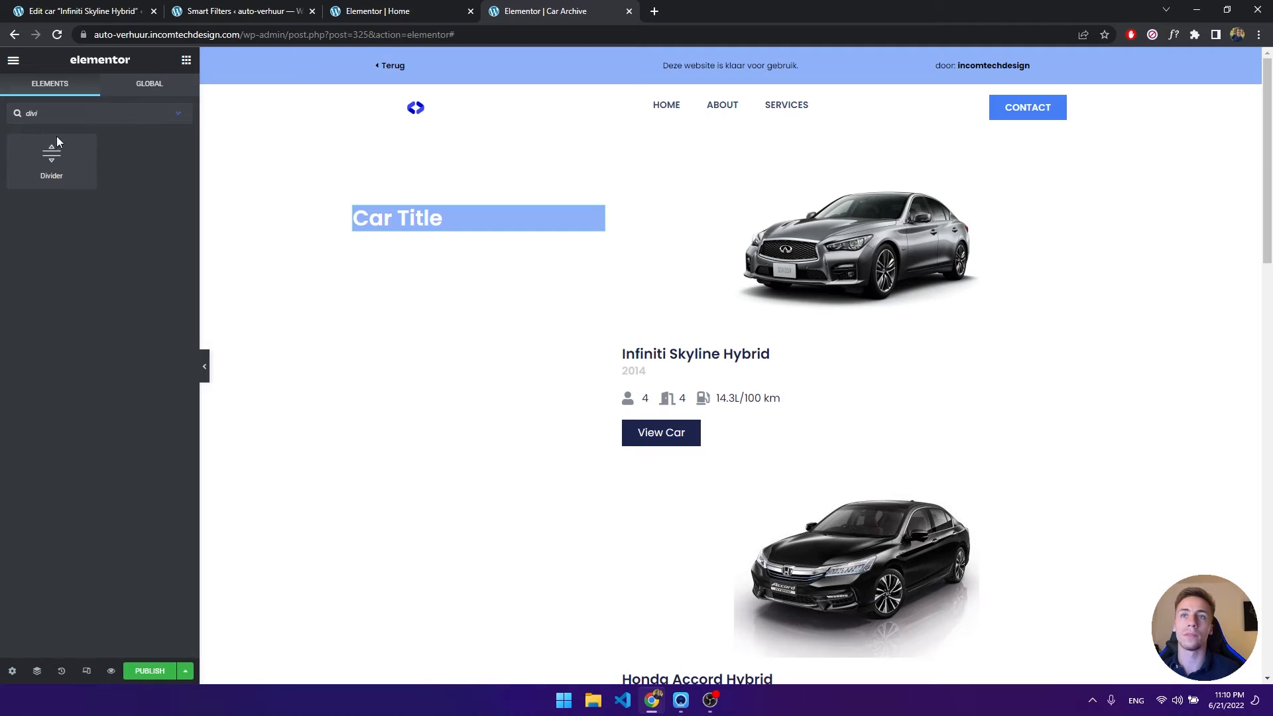
pyautogui.moveTo(57, 140); pyautogui.dragTo(417, 236)
# Set the divider's color to white, #FFFFFF.
pyautogui.click(100, 93)
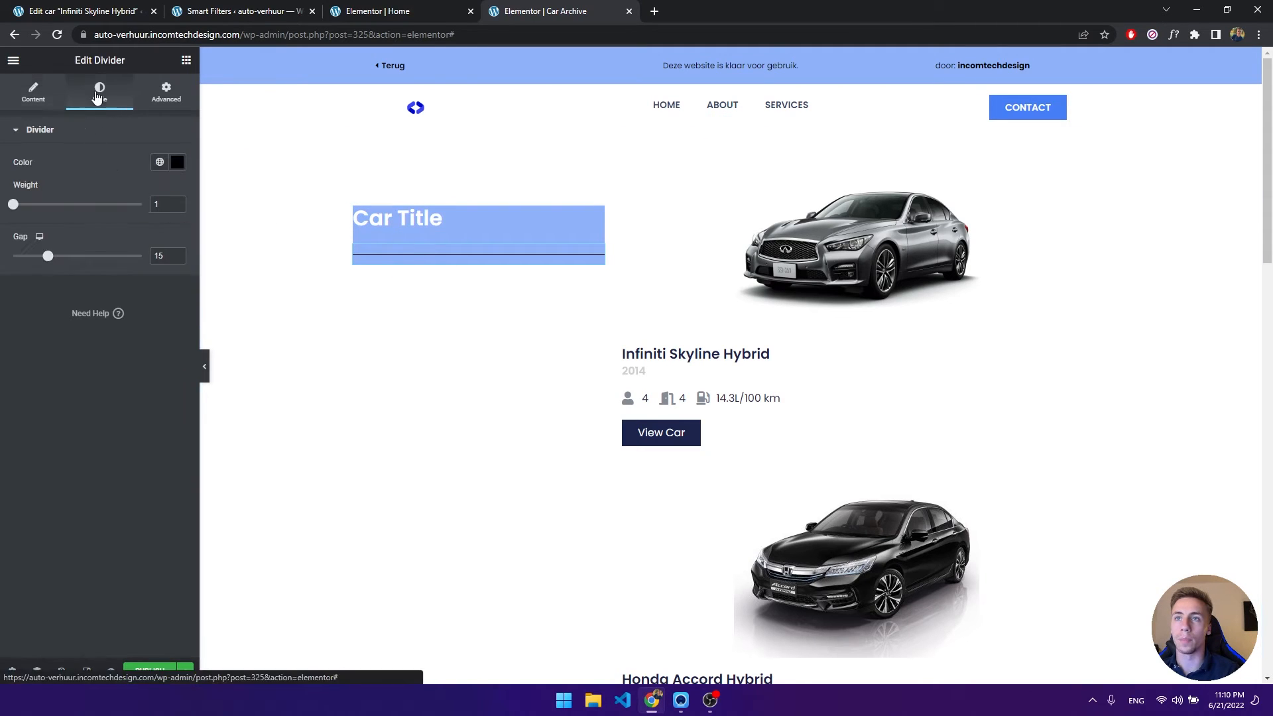
pyautogui.click(177, 162)
pyautogui.moveTo(125, 239); pyautogui.dragTo(27, 212)
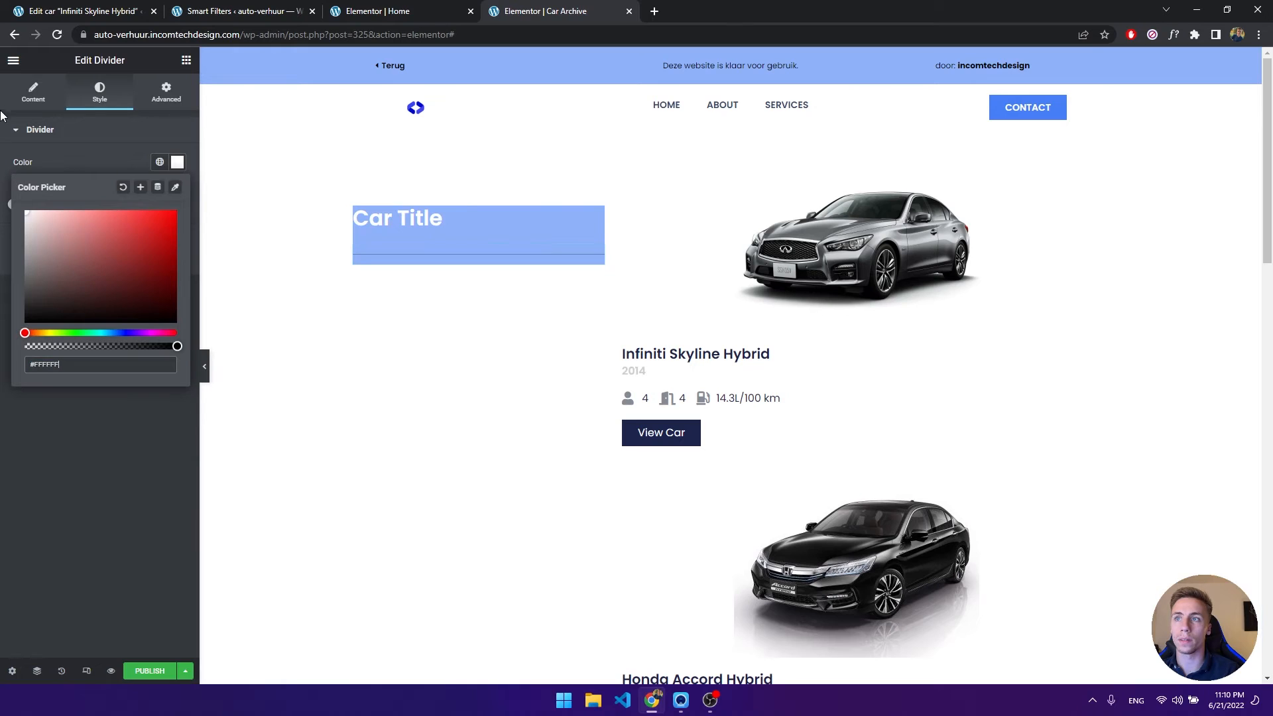
pyautogui.click(183, 159)
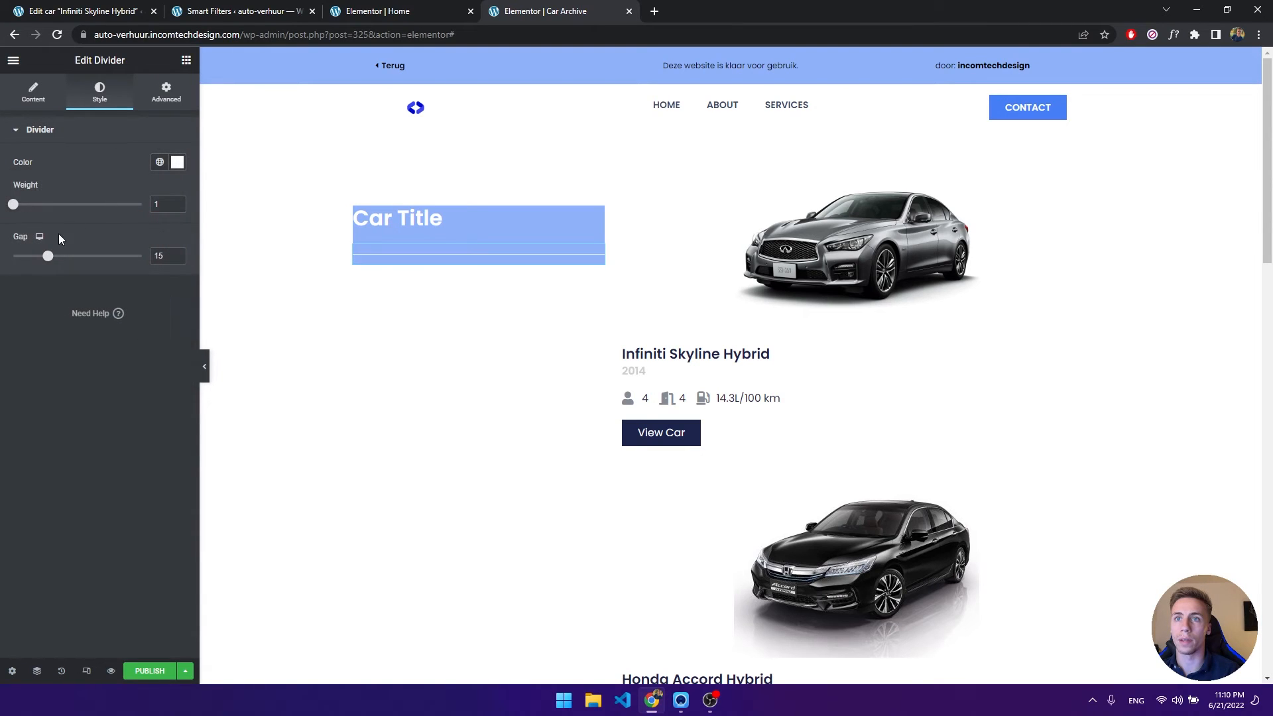
# Set the divider's weight to 3 and reduce its gap to 2.
pyautogui.moveTo(164, 205); pyautogui.dragTo(115, 213)
pyautogui.write('3')
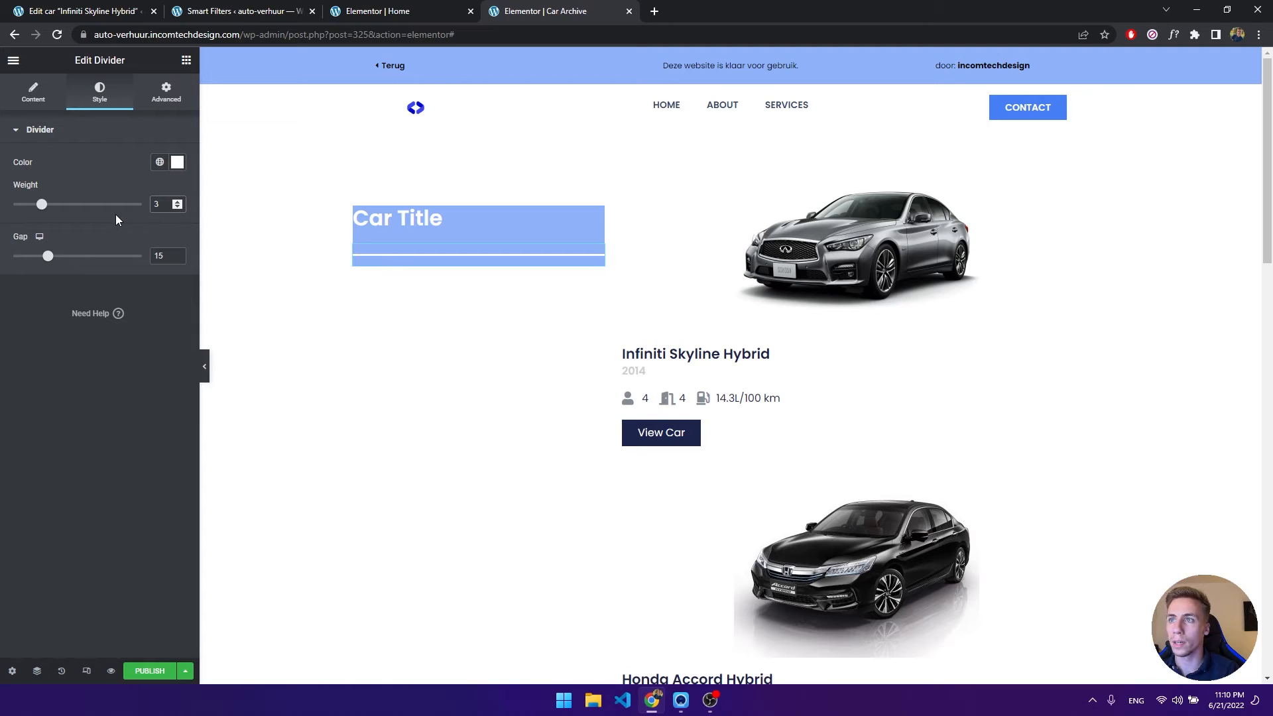
pyautogui.moveTo(48, 256); pyautogui.dragTo(12, 258)
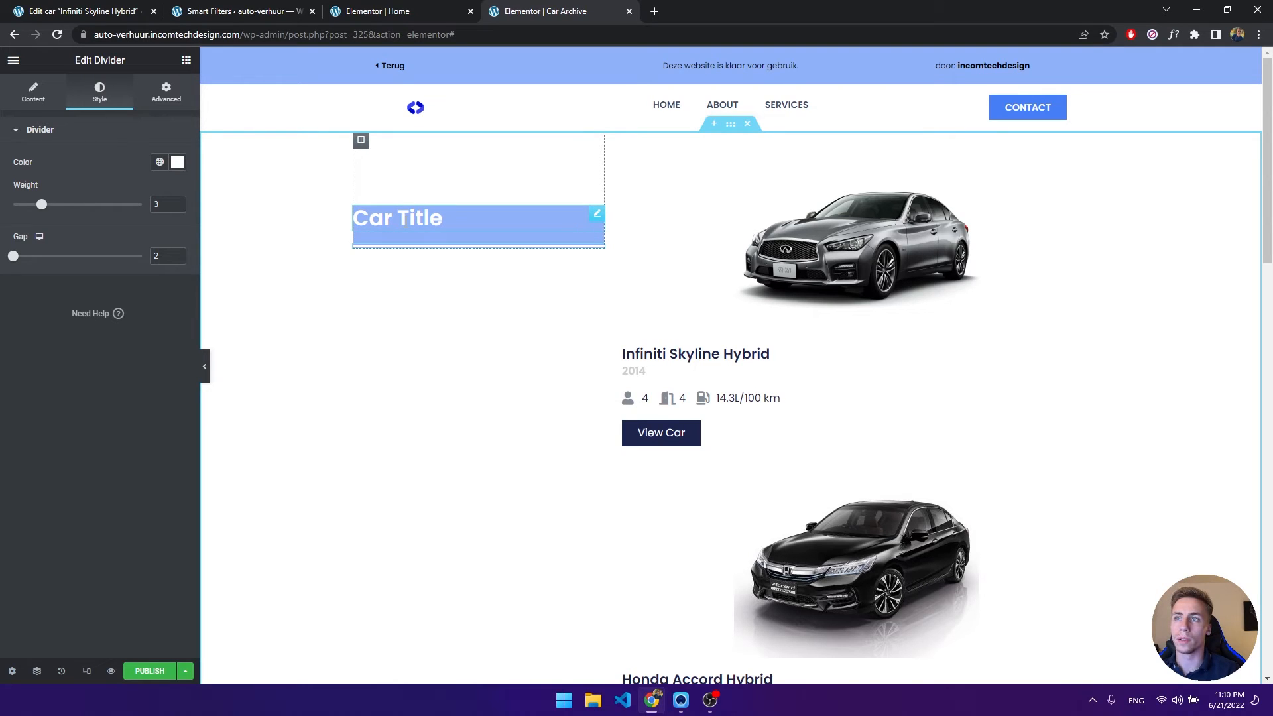
# Duplicate the Car Title heading and move the copy below the divider using the Navigator.
pyautogui.rightClick(363, 208)
pyautogui.click(386, 240)
pyautogui.rightClick(550, 257)
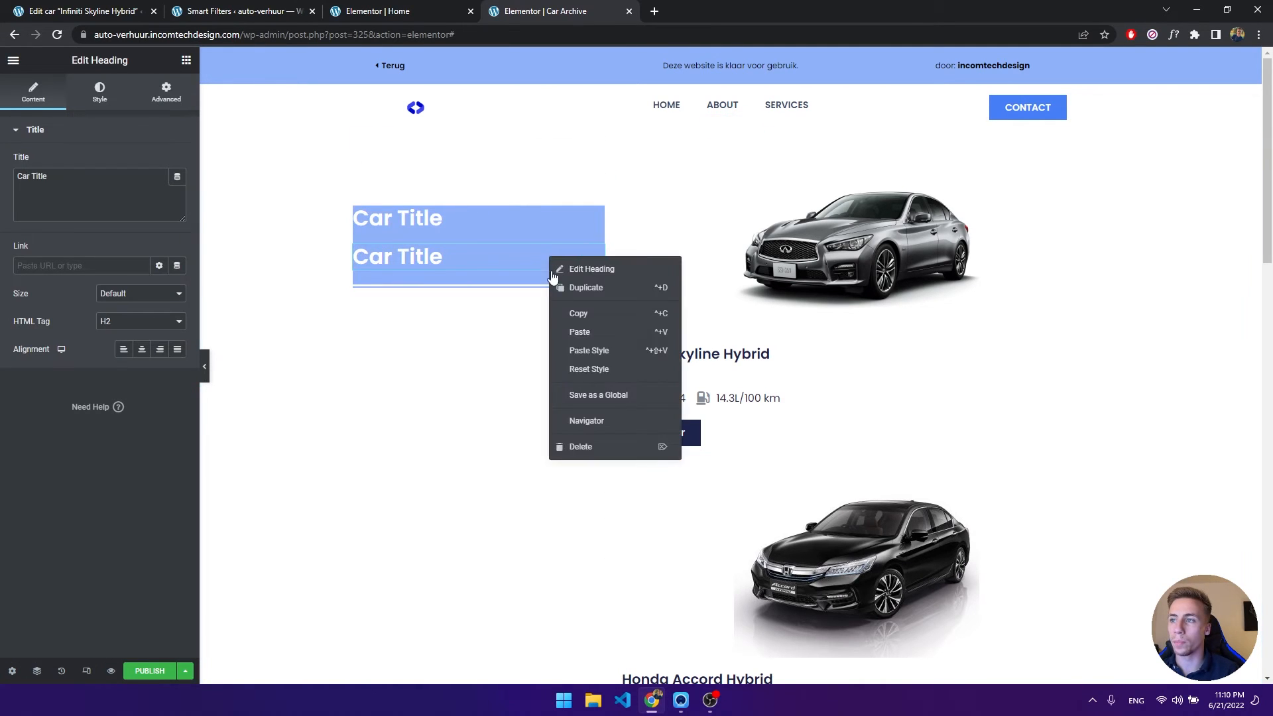
pyautogui.click(586, 422)
pyautogui.moveTo(1188, 208); pyautogui.dragTo(1179, 237)
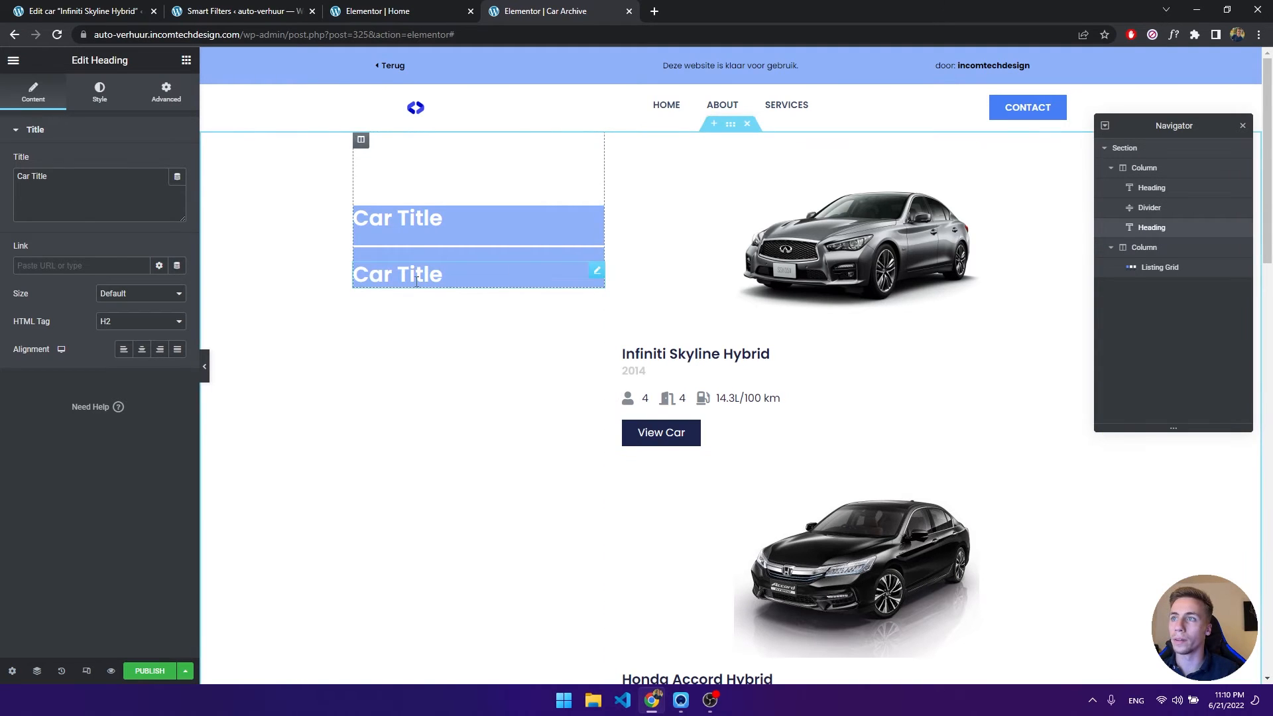
# Set the width of the divider below the Car Title heading to 70 percent.
pyautogui.click(1150, 208)
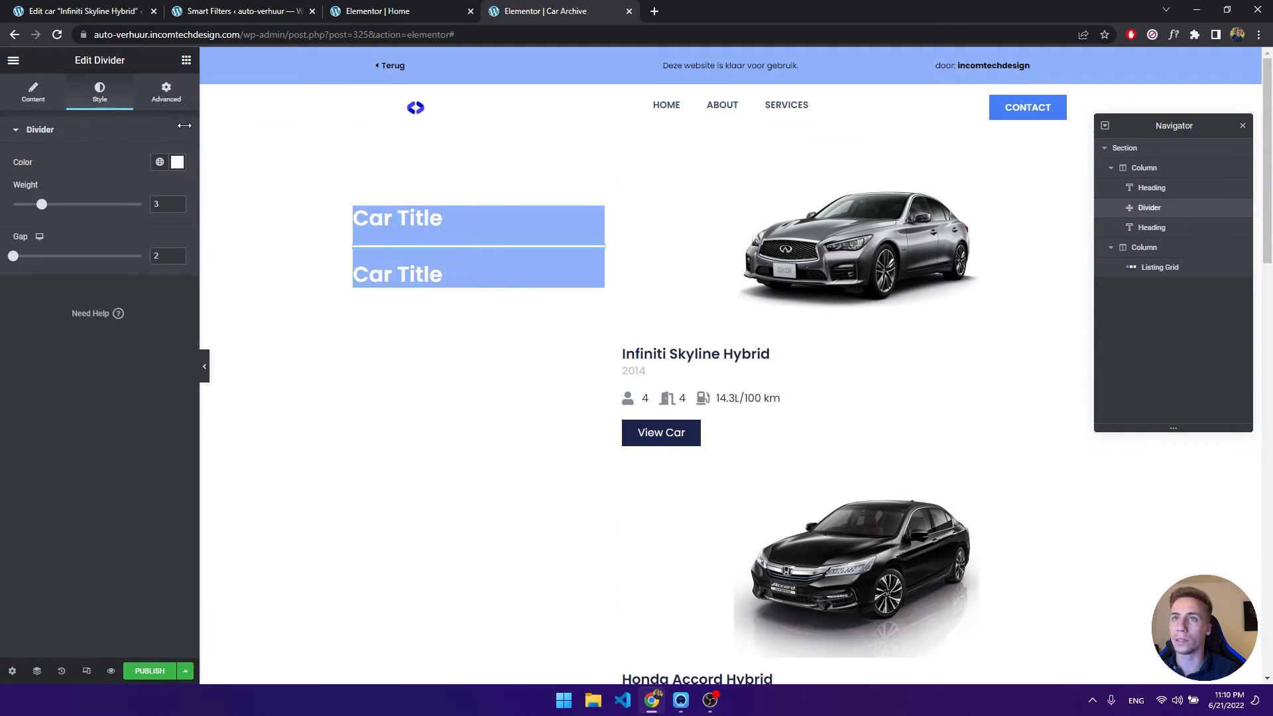
pyautogui.click(34, 91)
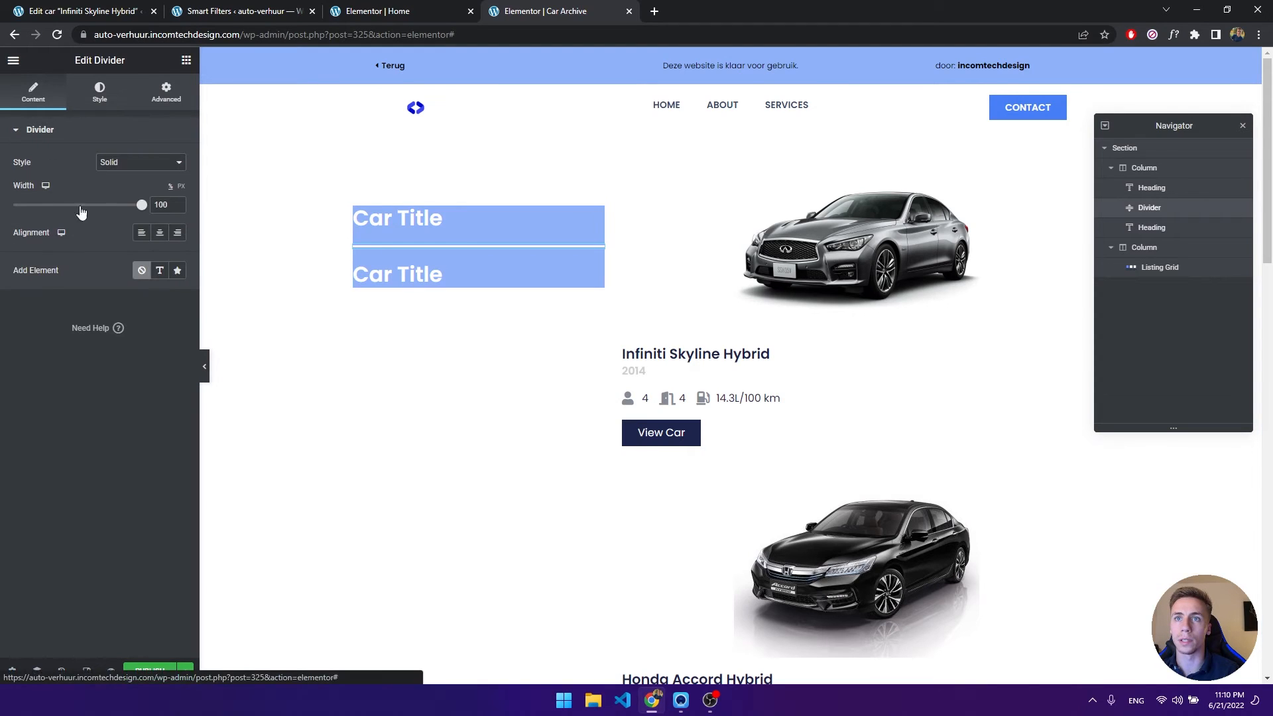
pyautogui.moveTo(141, 205); pyautogui.dragTo(104, 206)
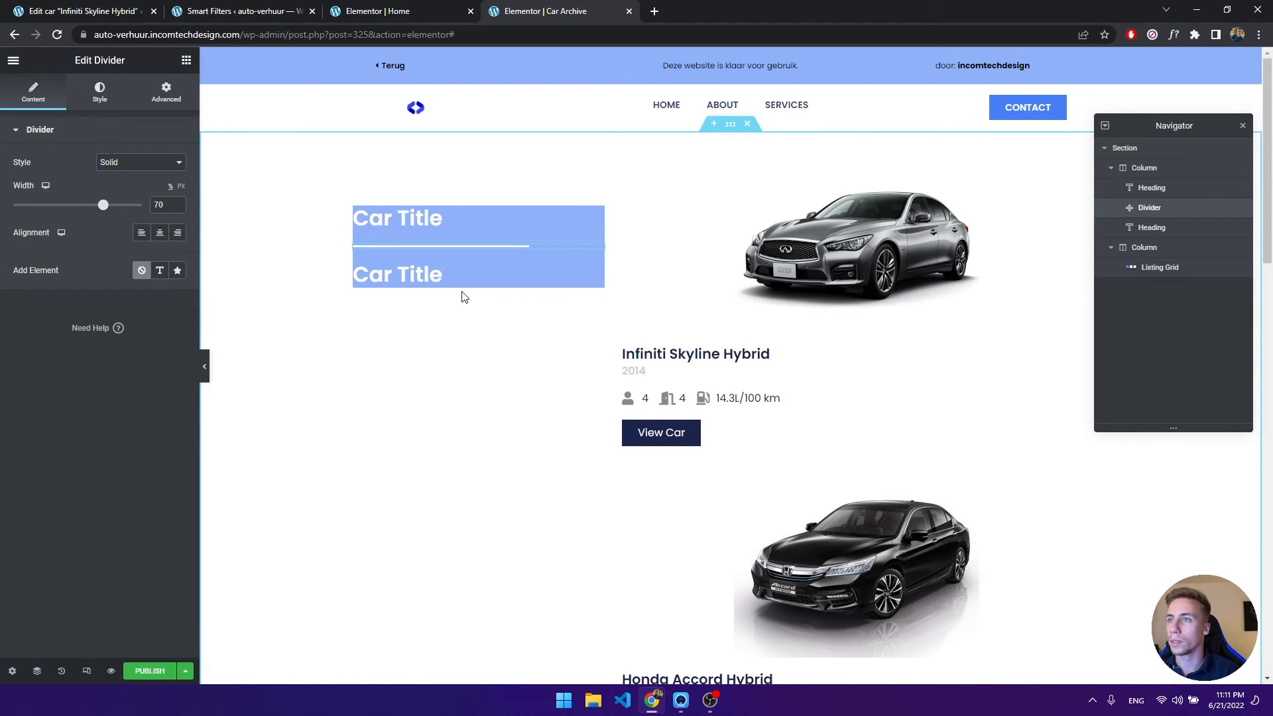
# Check the filter names in the Smart Filters list and change the second heading's title to Passengers.
pyautogui.click(293, 9)
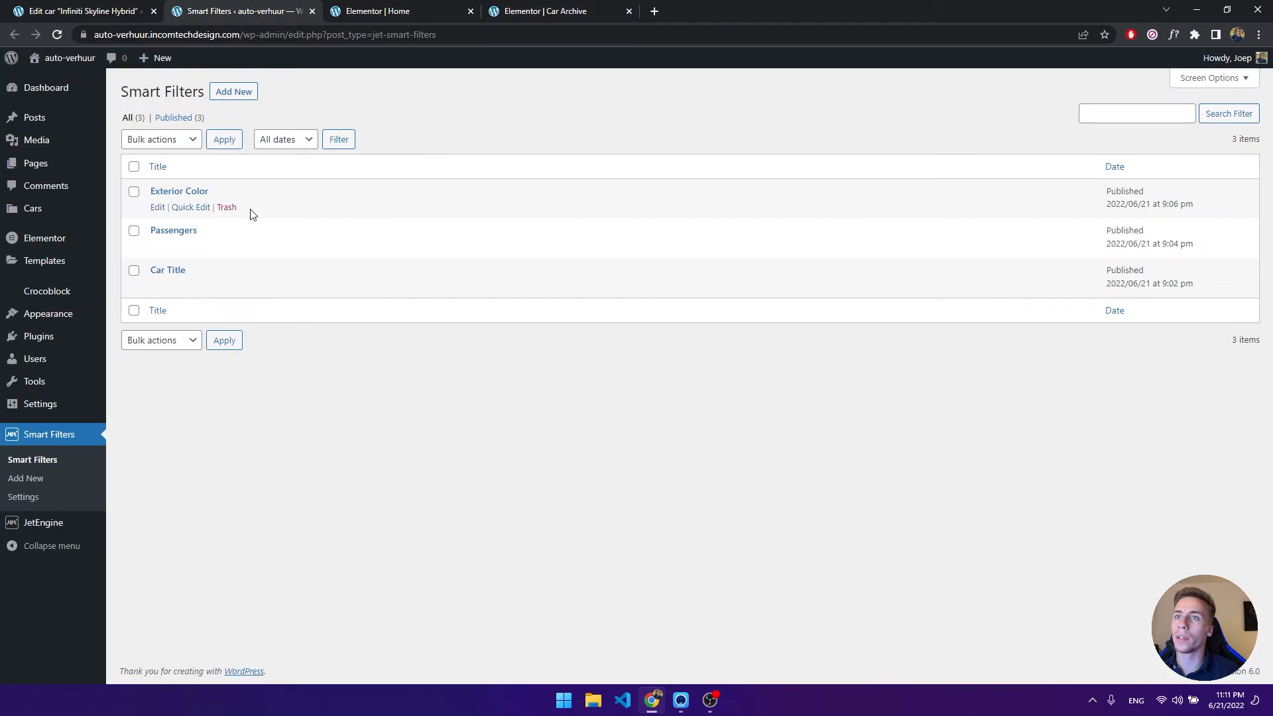
pyautogui.click(524, 11)
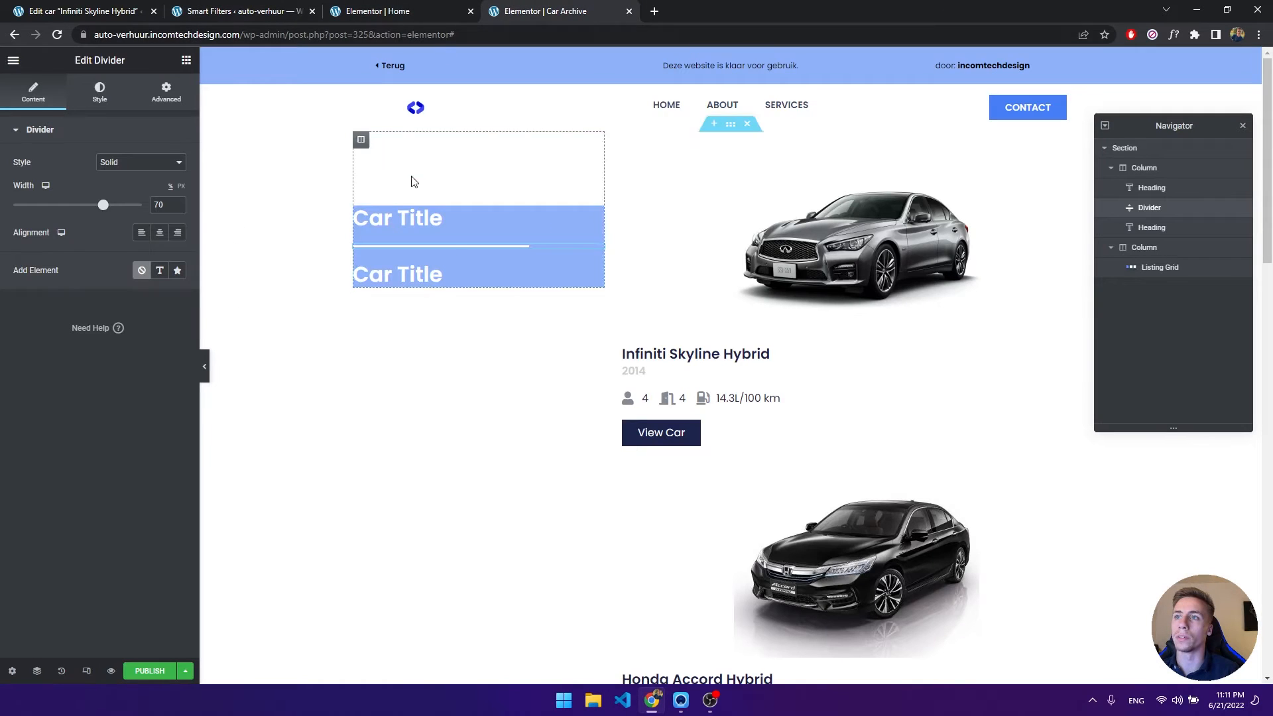
pyautogui.click(432, 274)
pyautogui.moveTo(110, 181); pyautogui.dragTo(1, 164)
pyautogui.write('Passengers')
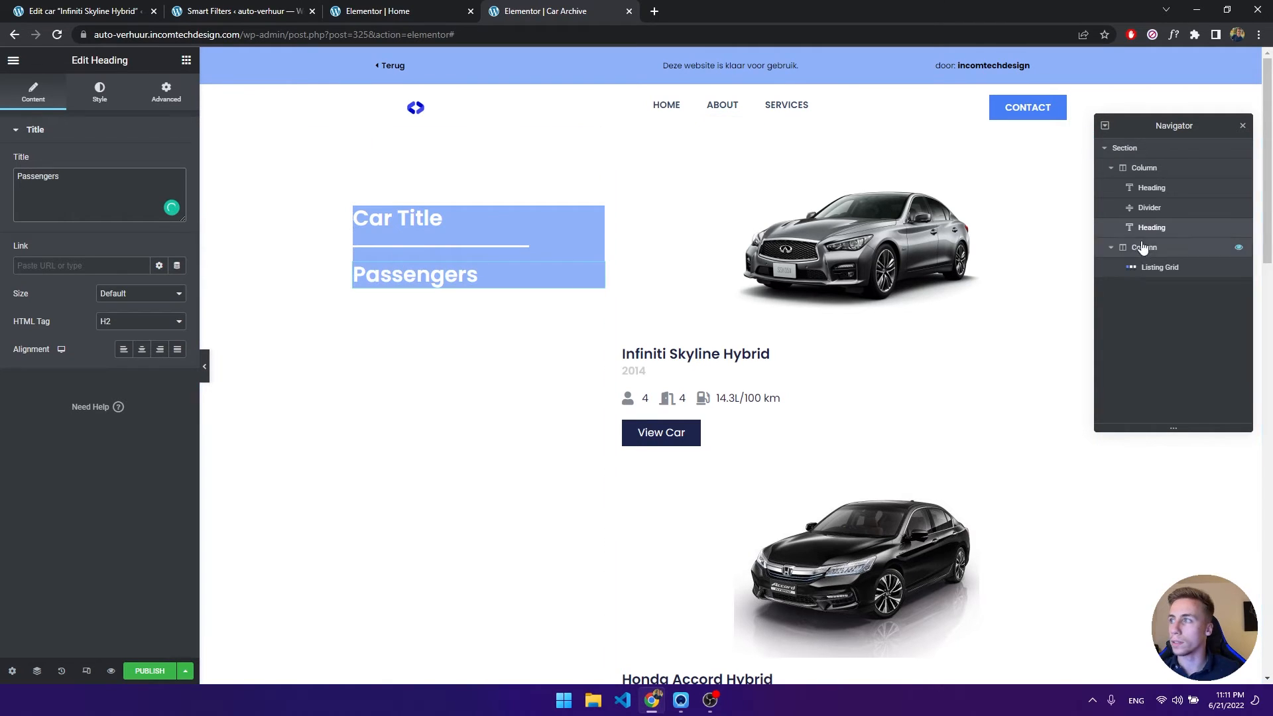
# Duplicate the divider and move the copy directly below the Passengers heading.
pyautogui.rightClick(1165, 212)
pyautogui.click(1174, 244)
pyautogui.moveTo(1177, 234); pyautogui.dragTo(1173, 256)
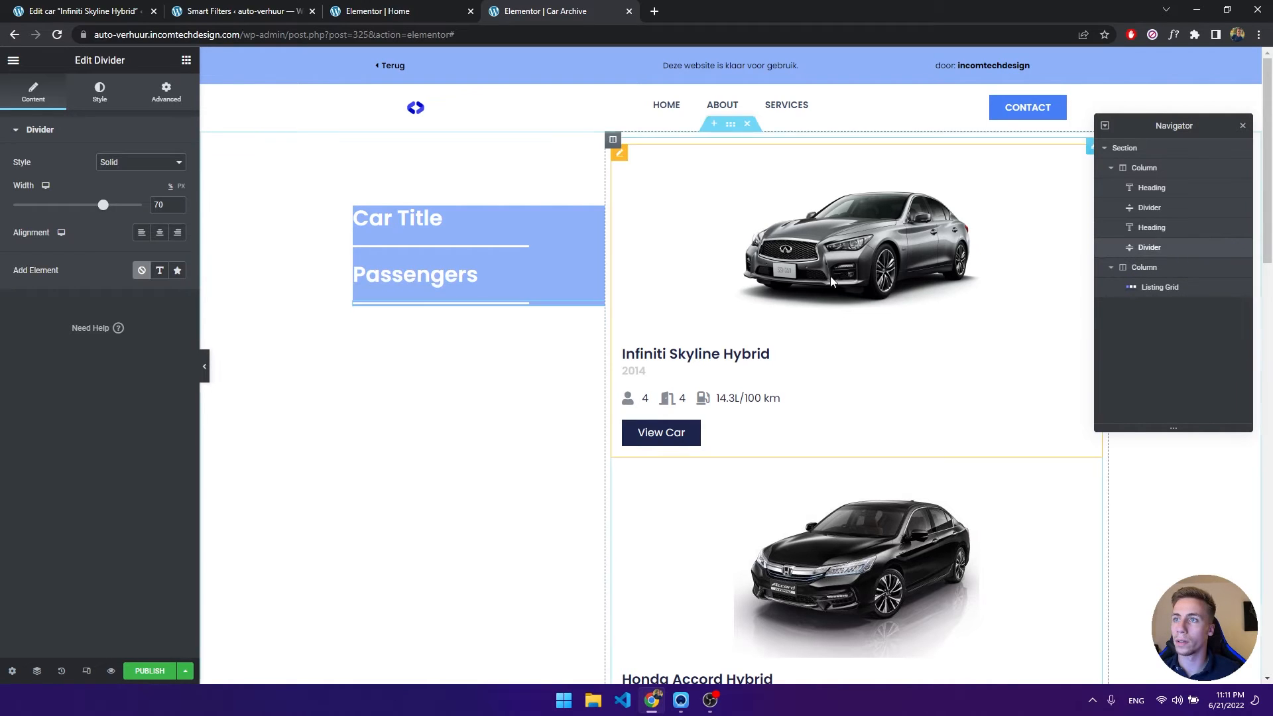
# Duplicate the Passengers heading and move the copy below the second divider.
pyautogui.rightClick(1148, 229)
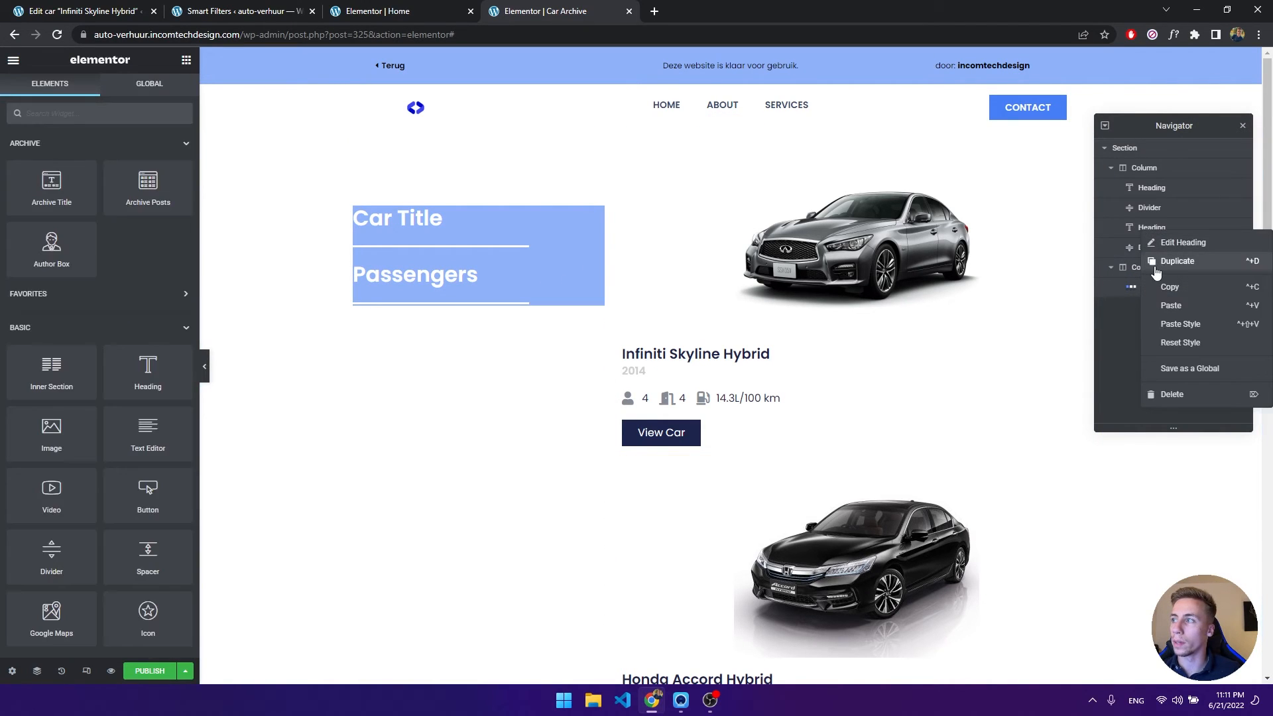
pyautogui.click(1156, 266)
pyautogui.moveTo(1156, 248); pyautogui.dragTo(1156, 273)
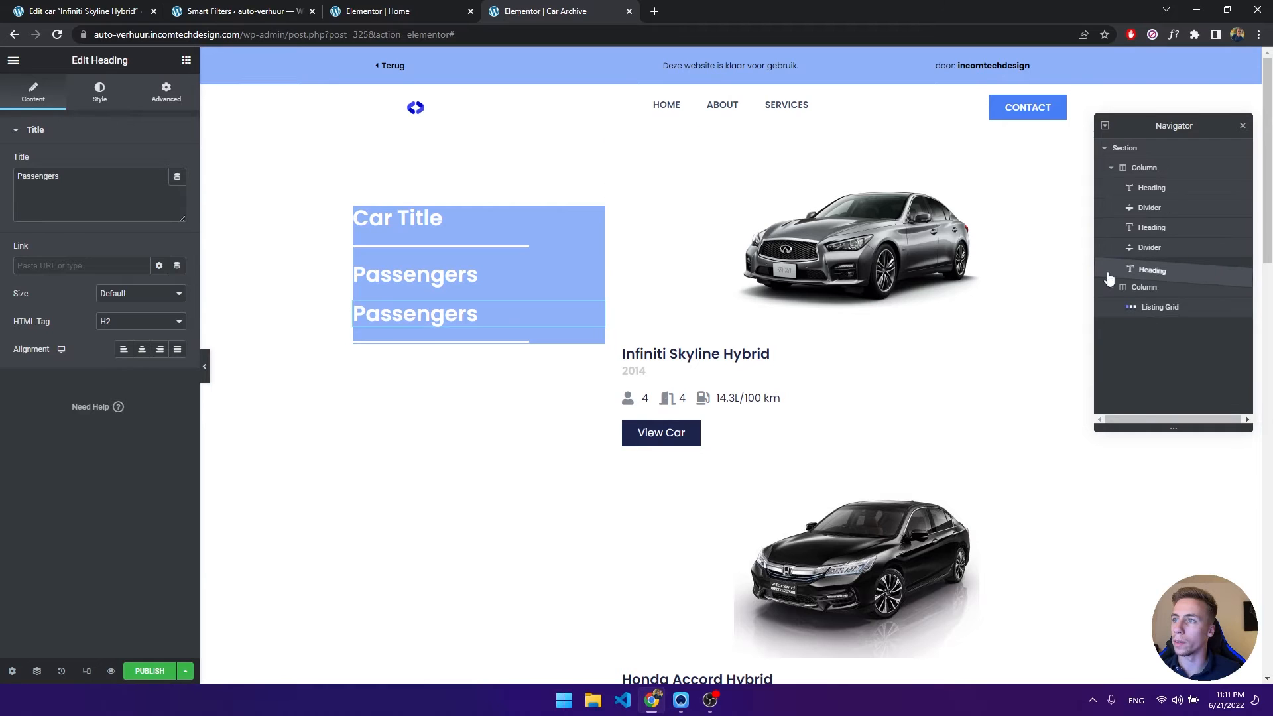
# Look up the remaining filter name in the Smart Filters list and change the last heading's title to Exterior Color.
pyautogui.click(239, 11)
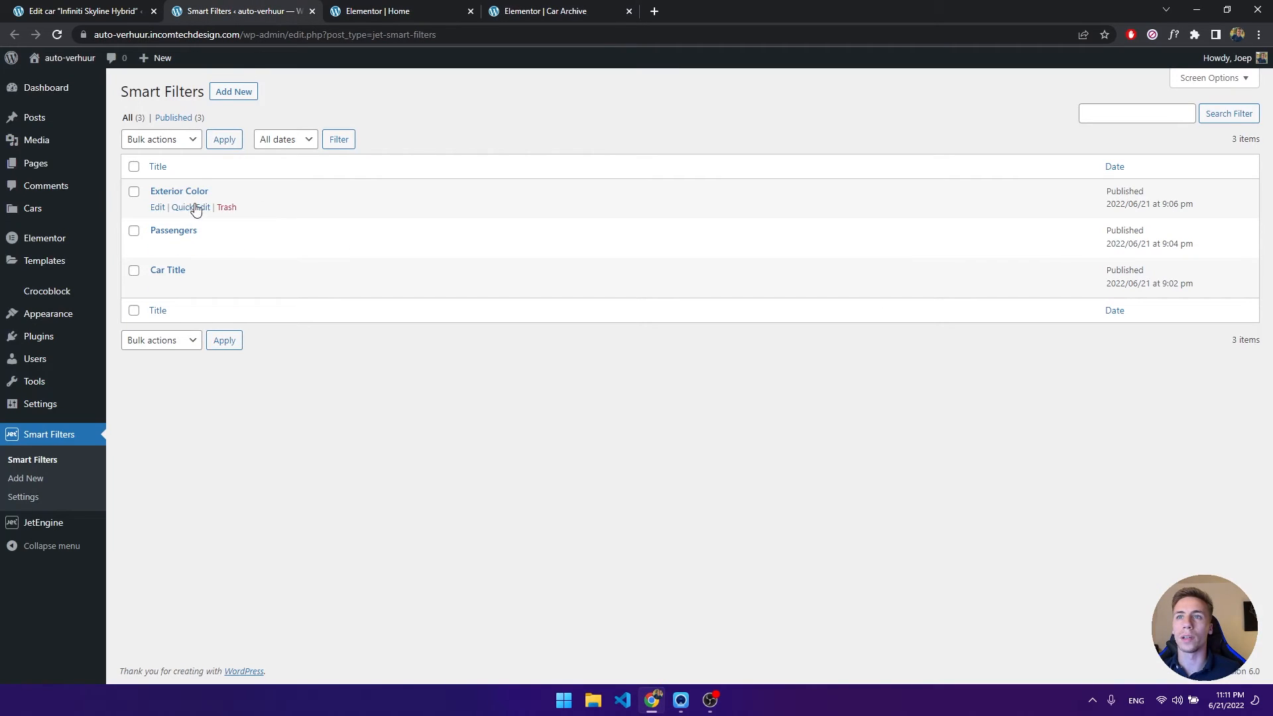
pyautogui.click(378, 12)
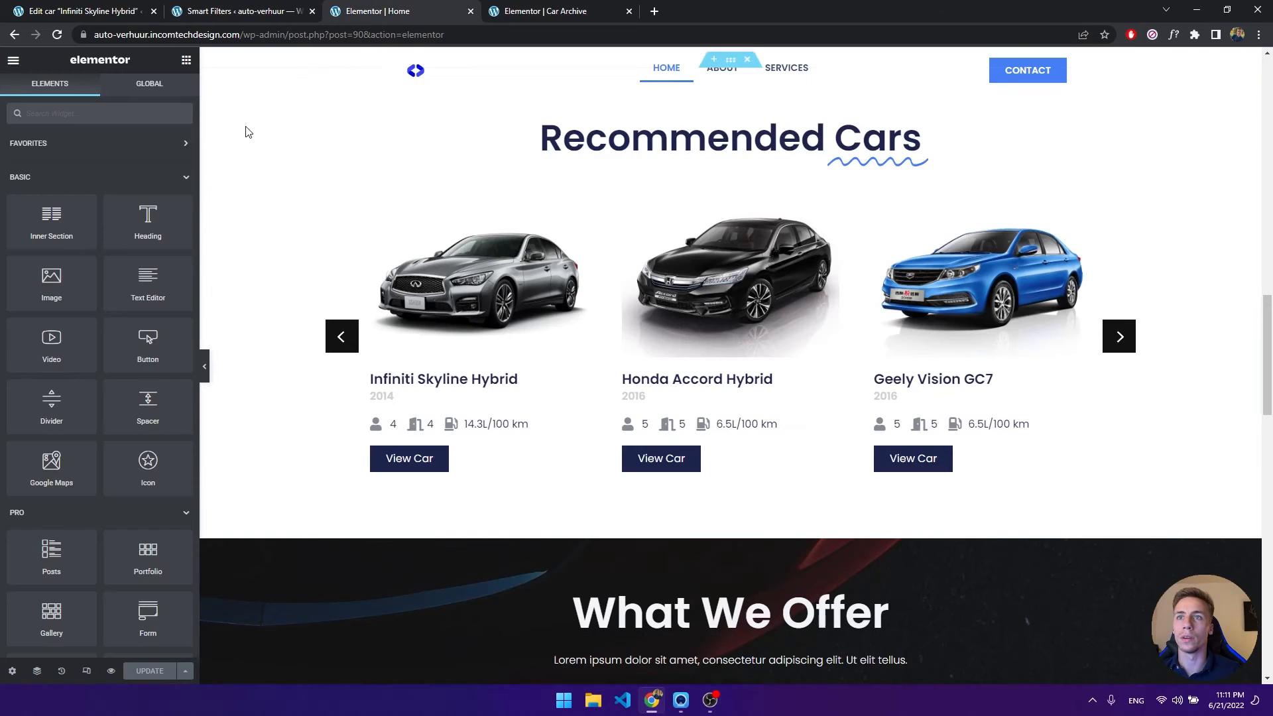
pyautogui.click(539, 9)
pyautogui.moveTo(168, 202); pyautogui.dragTo(4, 164)
pyautogui.write('Exter')
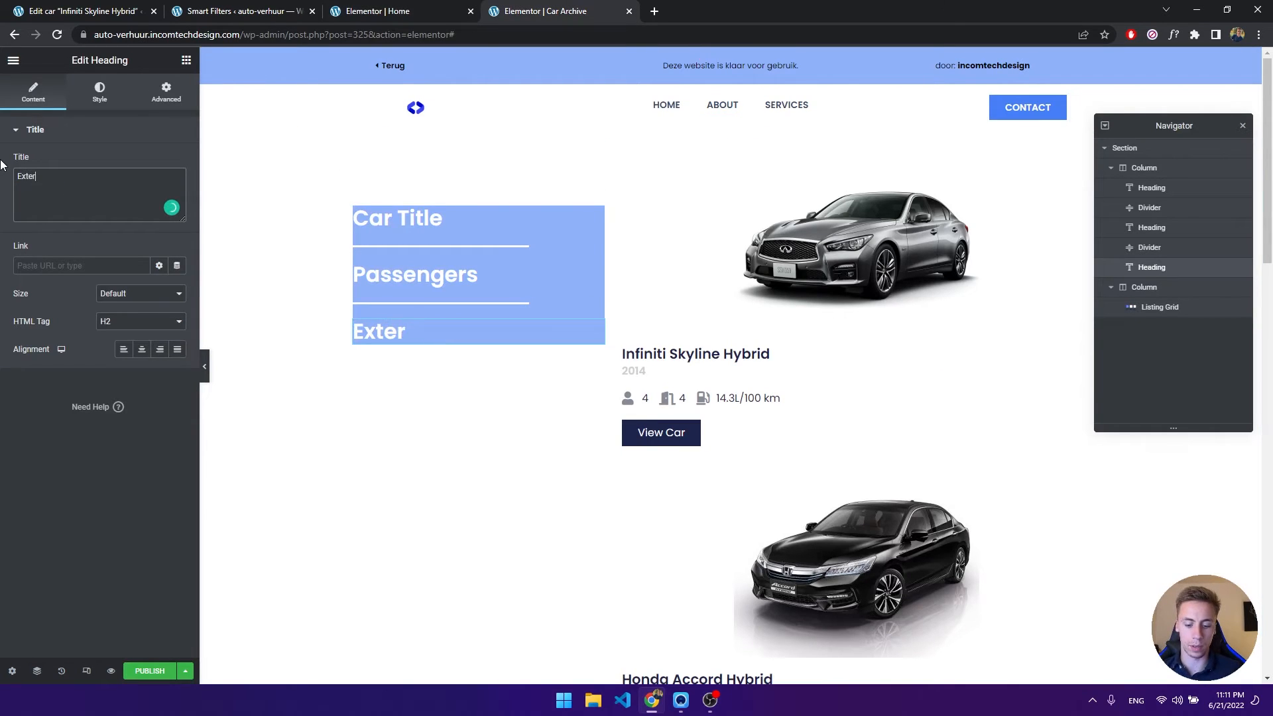
pyautogui.write('ior color')
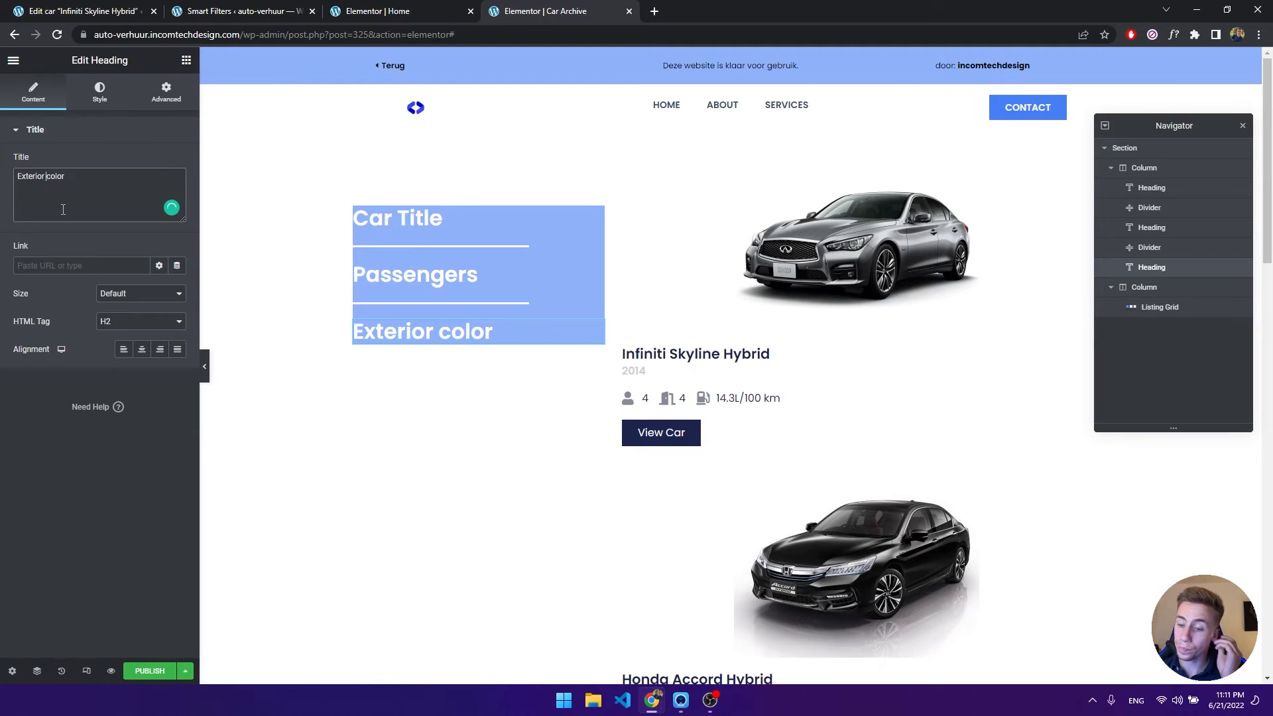
pyautogui.press('Left')
pyautogui.press('Left')
pyautogui.press('Left')
pyautogui.press('Left')
pyautogui.press('BackSpace')
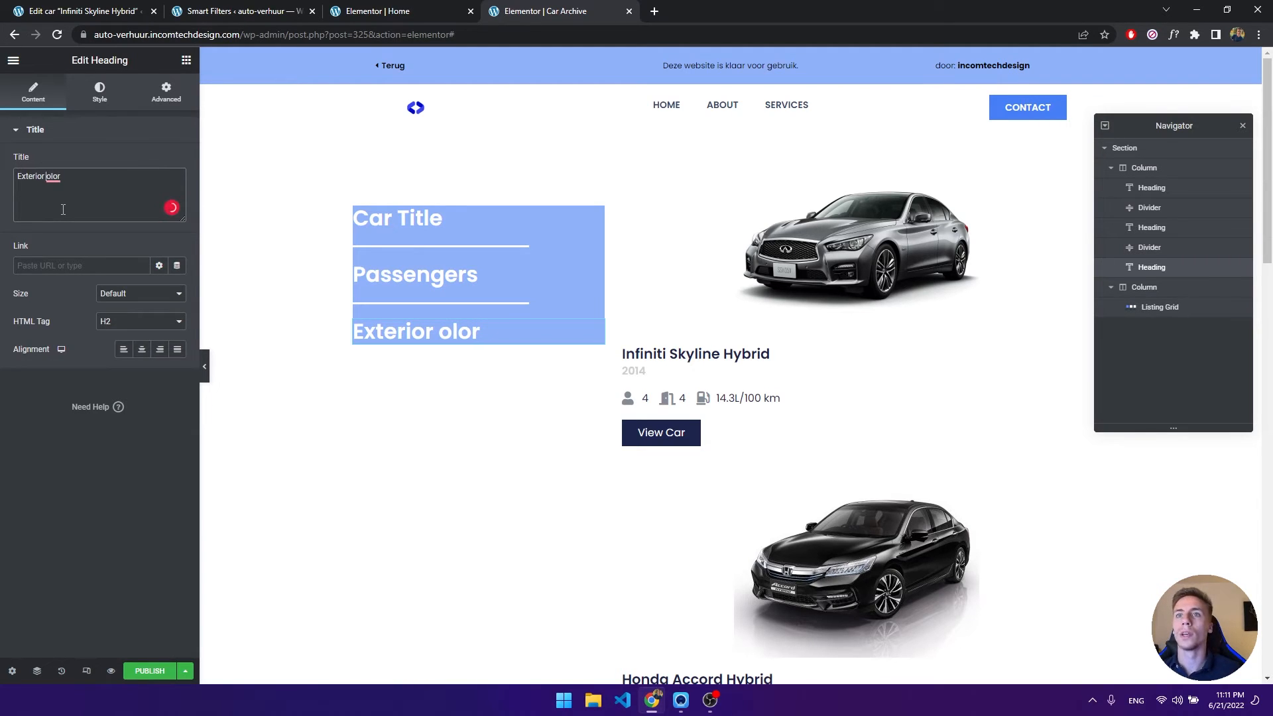
pyautogui.write('C')
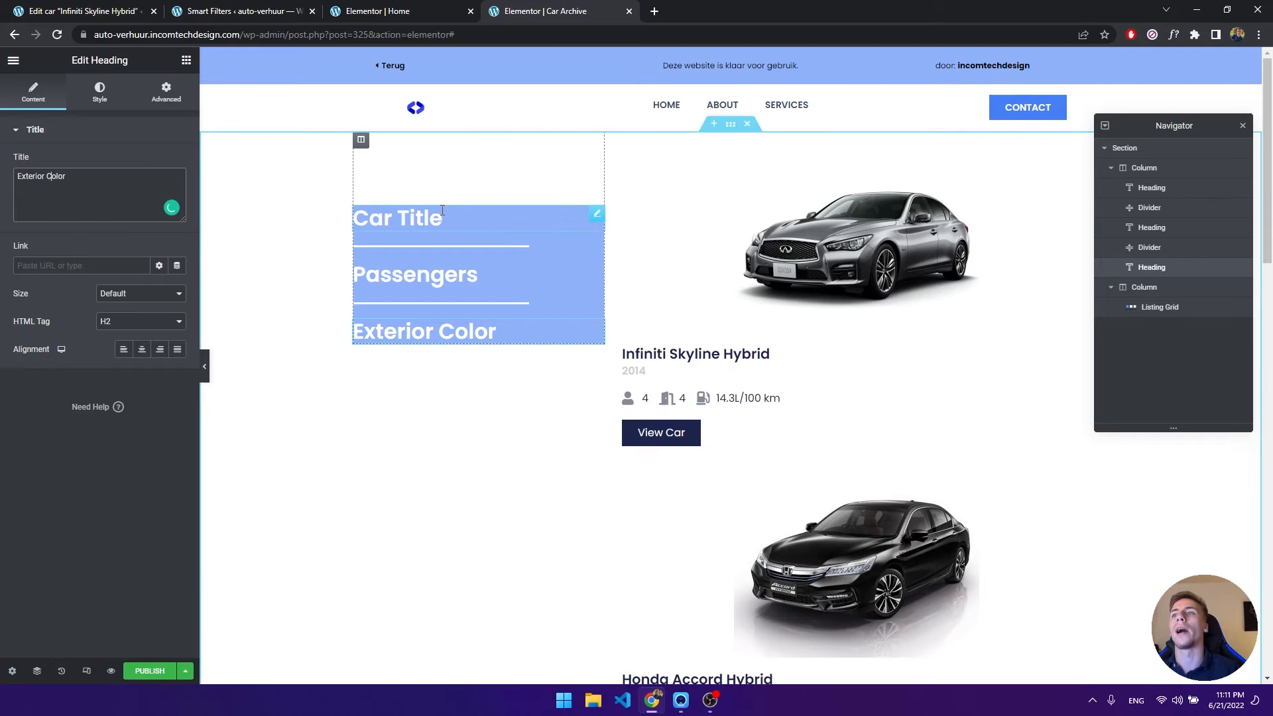
# Check the Car Title filter's type in Smart Filters and place a Search Filter widget directly below the Car Title heading.
pyautogui.click(186, 60)
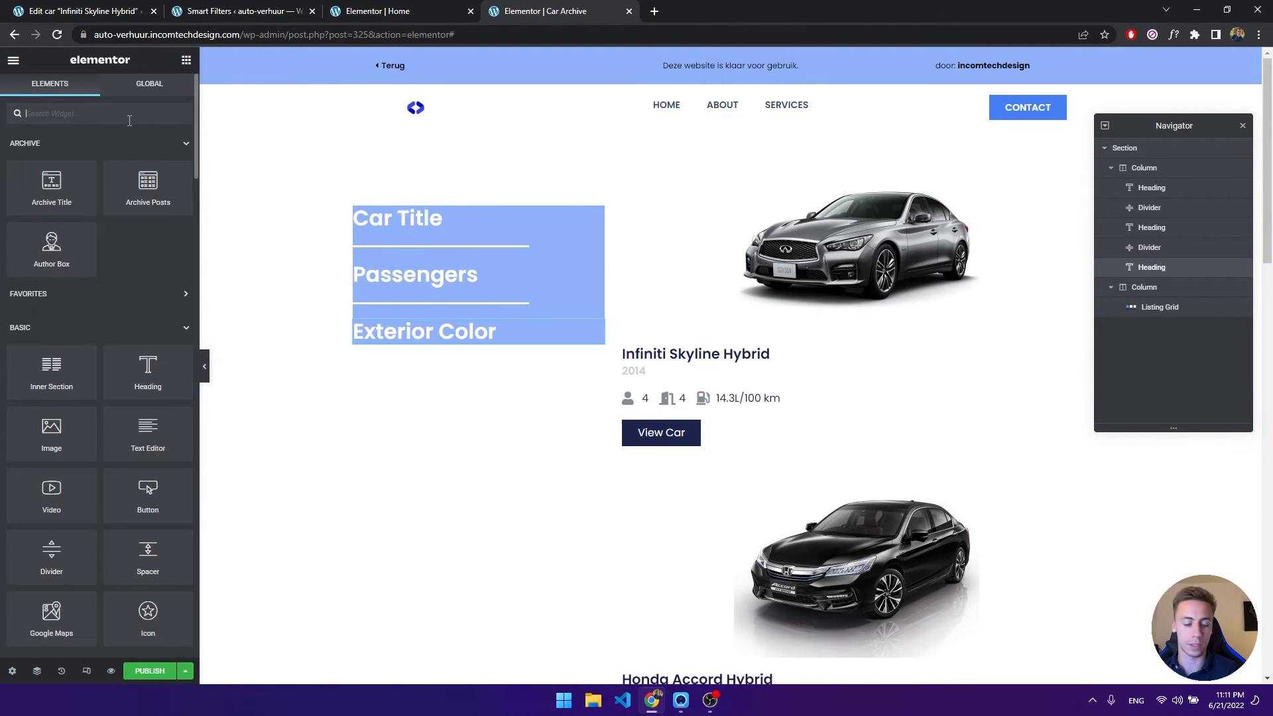
pyautogui.click(229, 11)
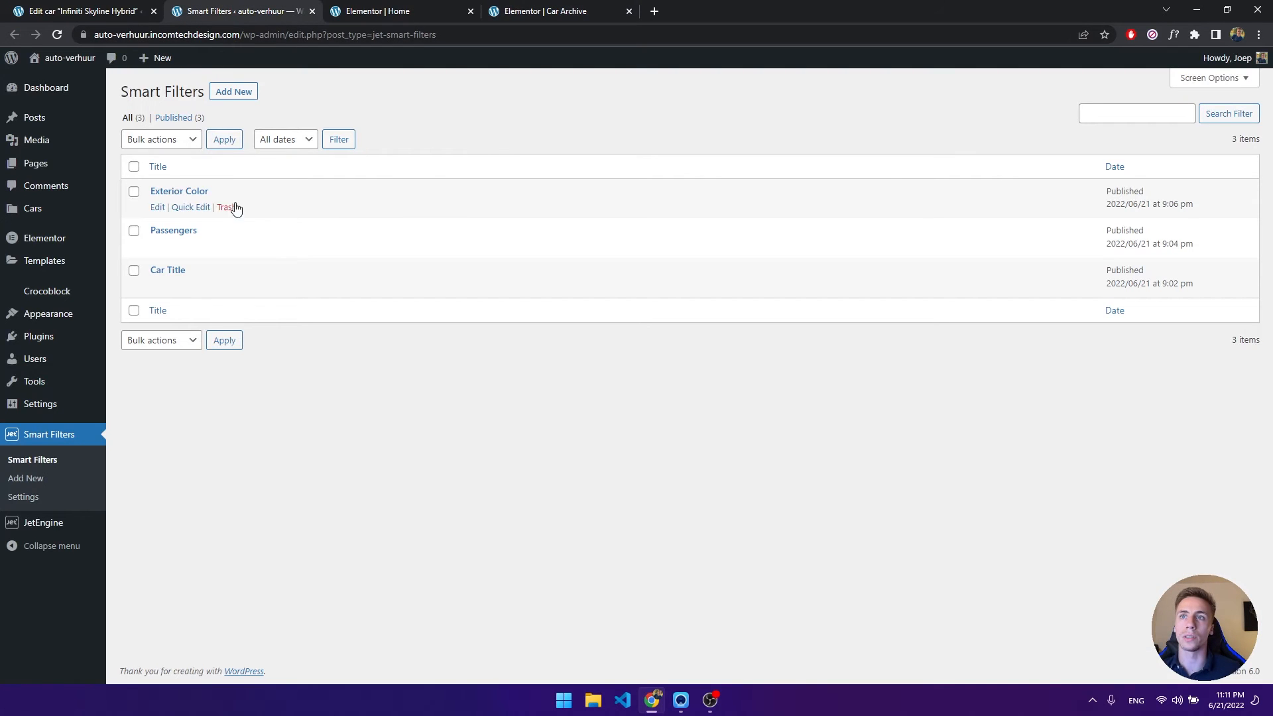
pyautogui.click(178, 274)
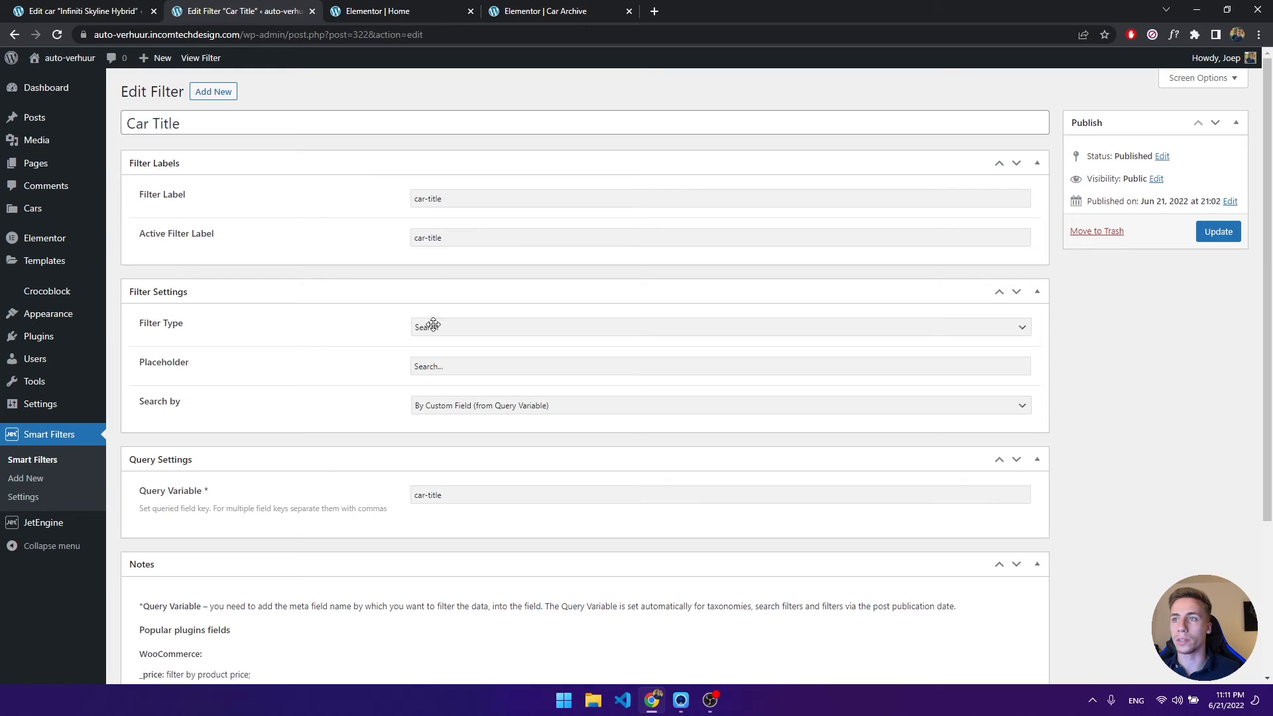
pyautogui.click(534, 11)
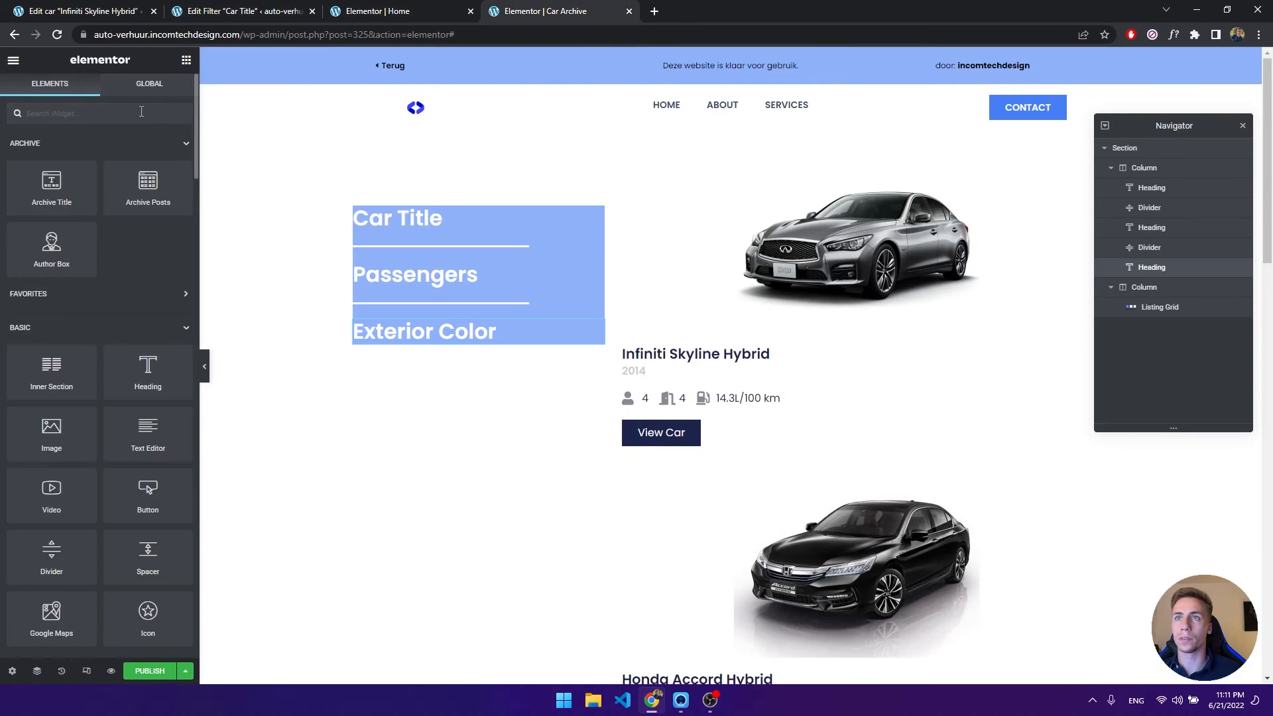
pyautogui.write('sear')
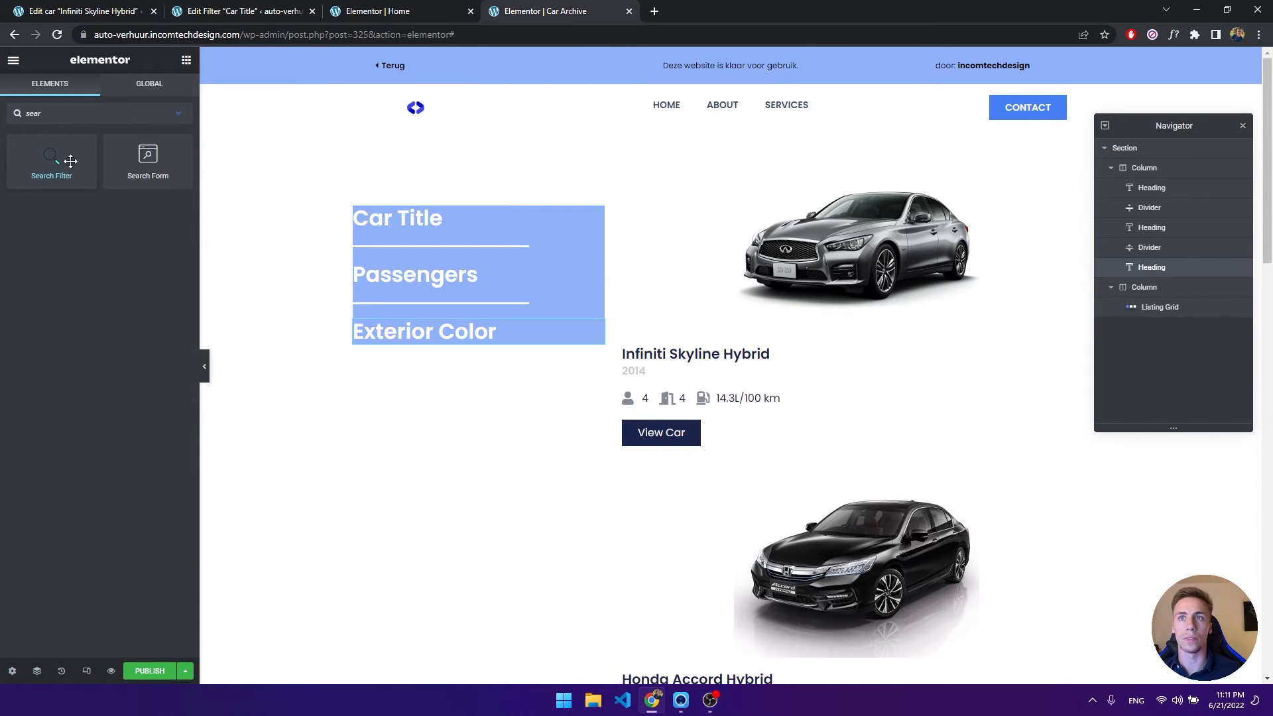
pyautogui.moveTo(53, 171); pyautogui.dragTo(424, 246)
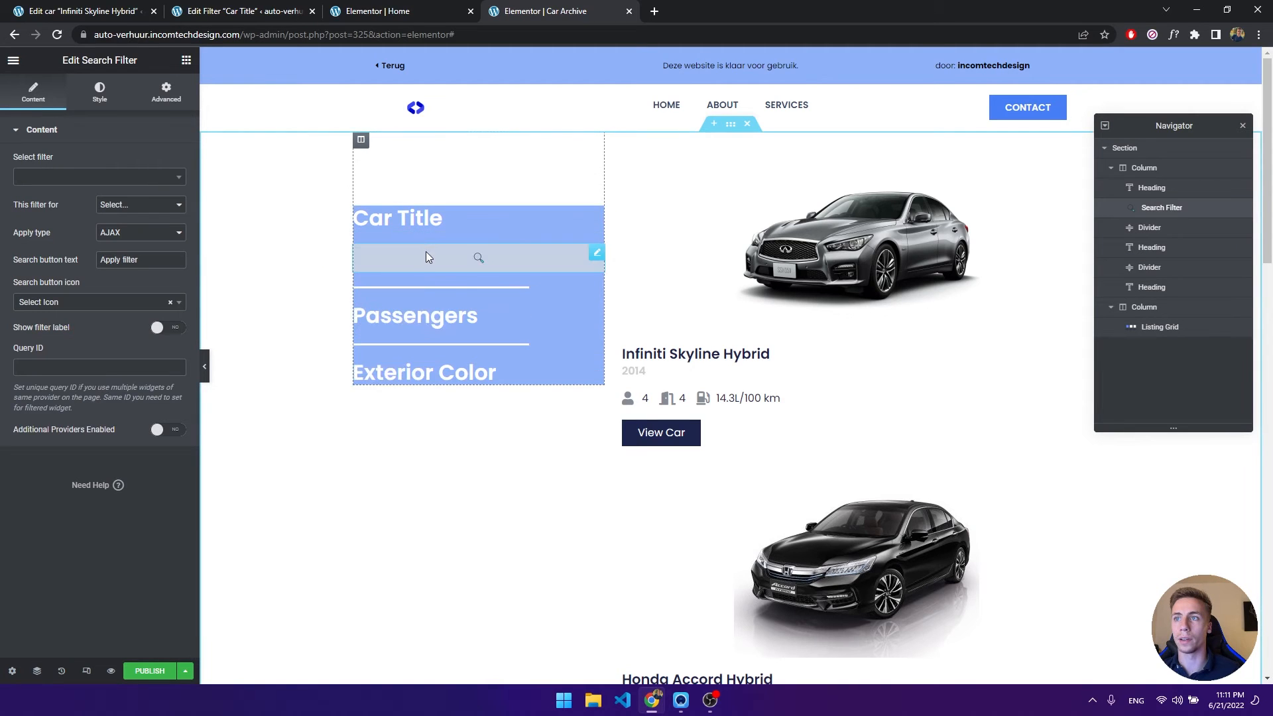
# Assign the Car Title filter to the Search Filter widget.
pyautogui.click(128, 178)
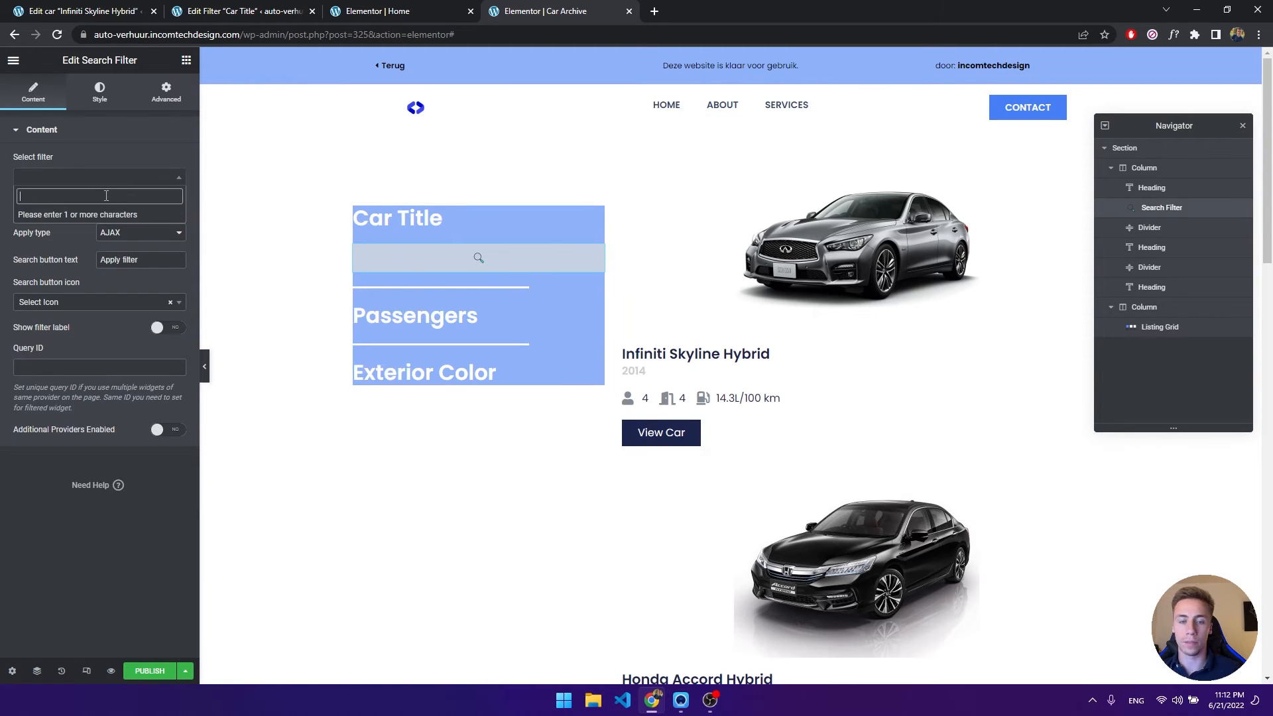
pyautogui.write('car')
pyautogui.click(78, 215)
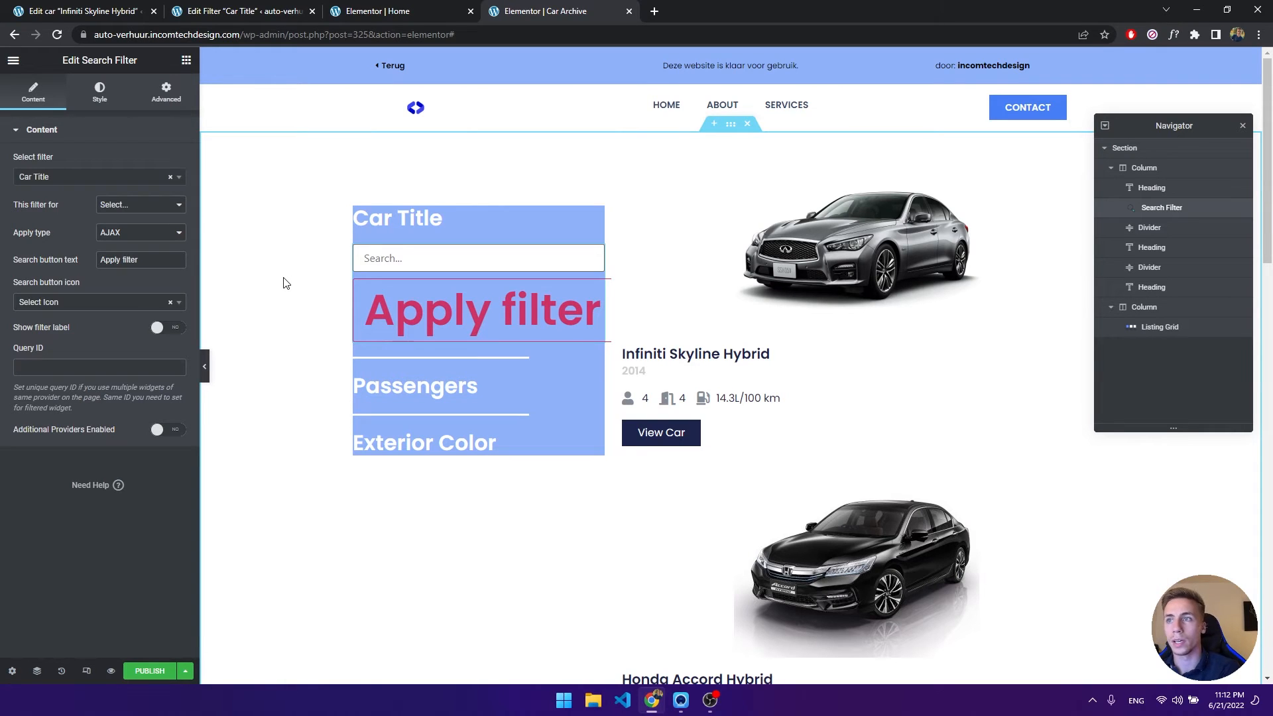
# Make the search filter apply to Elementor Pro Archive and set its apply type to AJAX on typing.
pyautogui.click(155, 205)
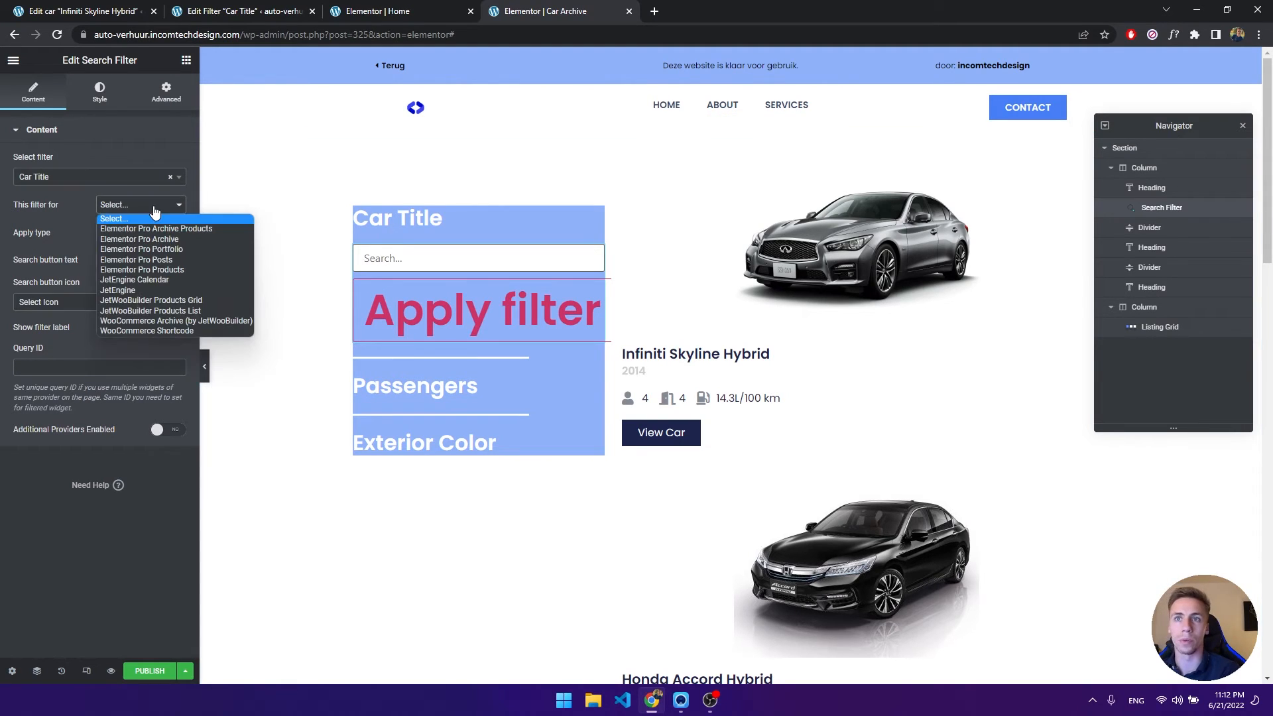
pyautogui.click(154, 210)
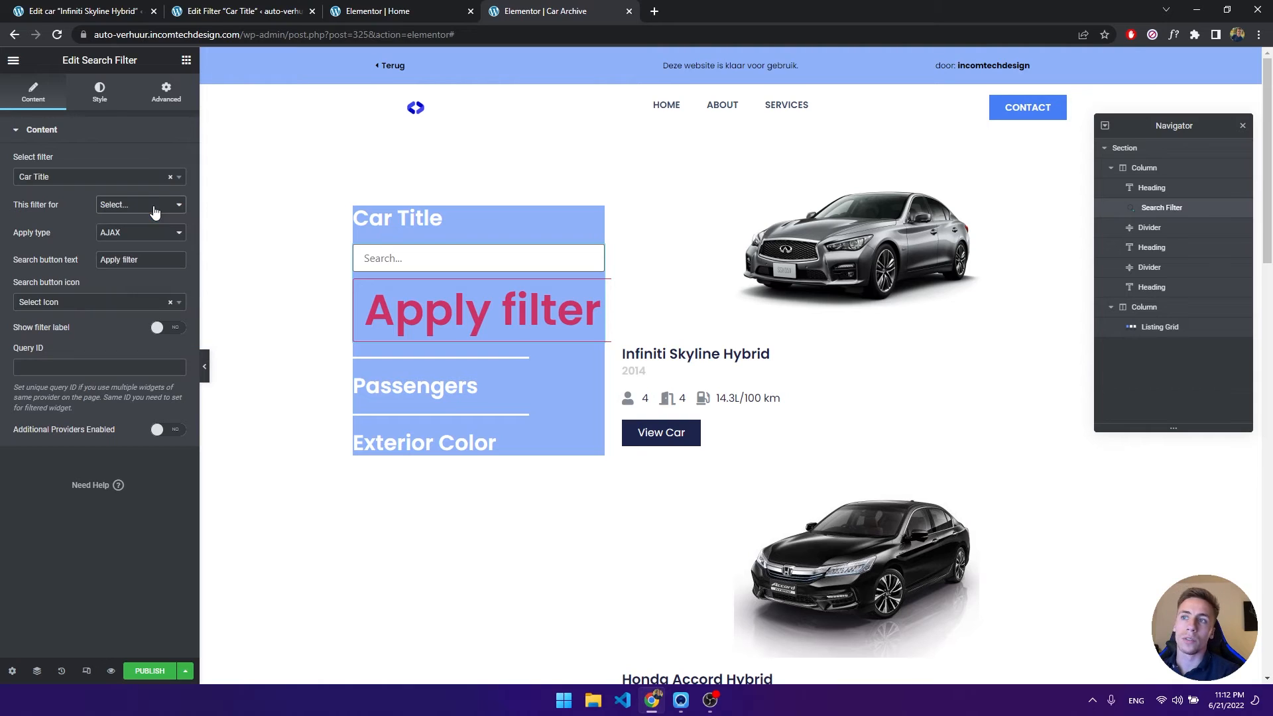
pyautogui.moveTo(15, 206); pyautogui.dragTo(73, 206)
pyautogui.click(109, 204)
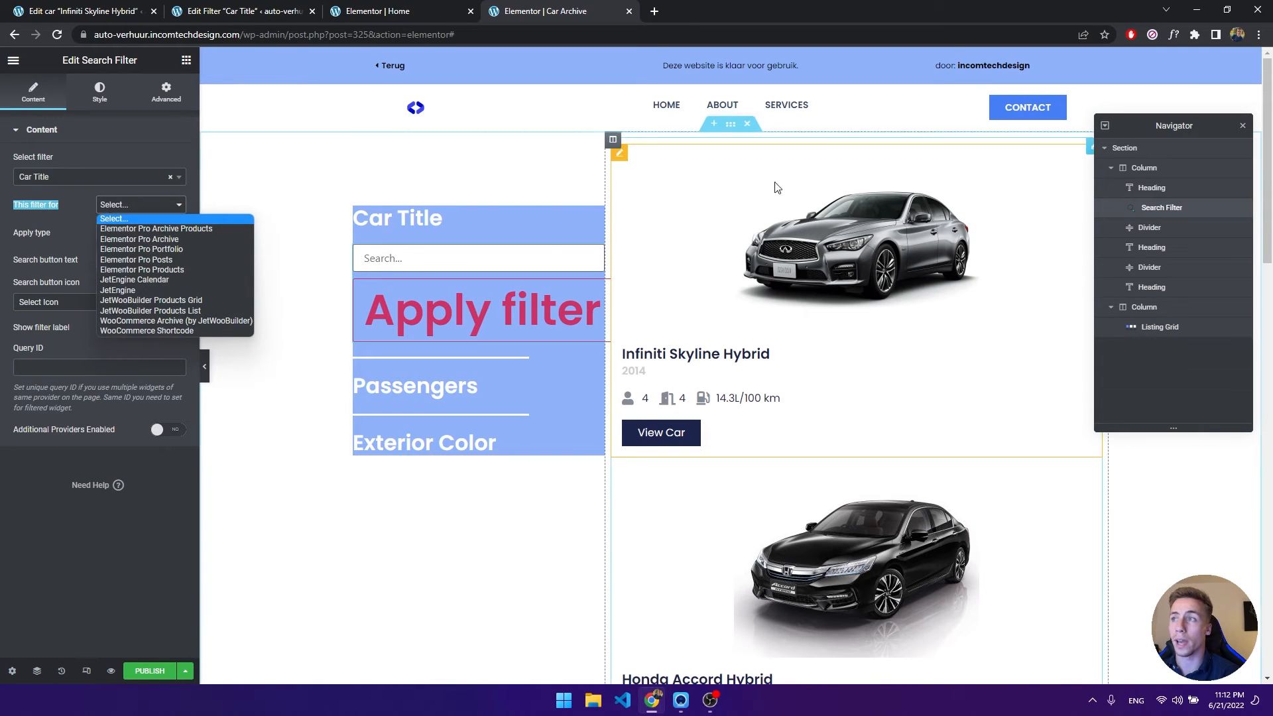
pyautogui.click(795, 187)
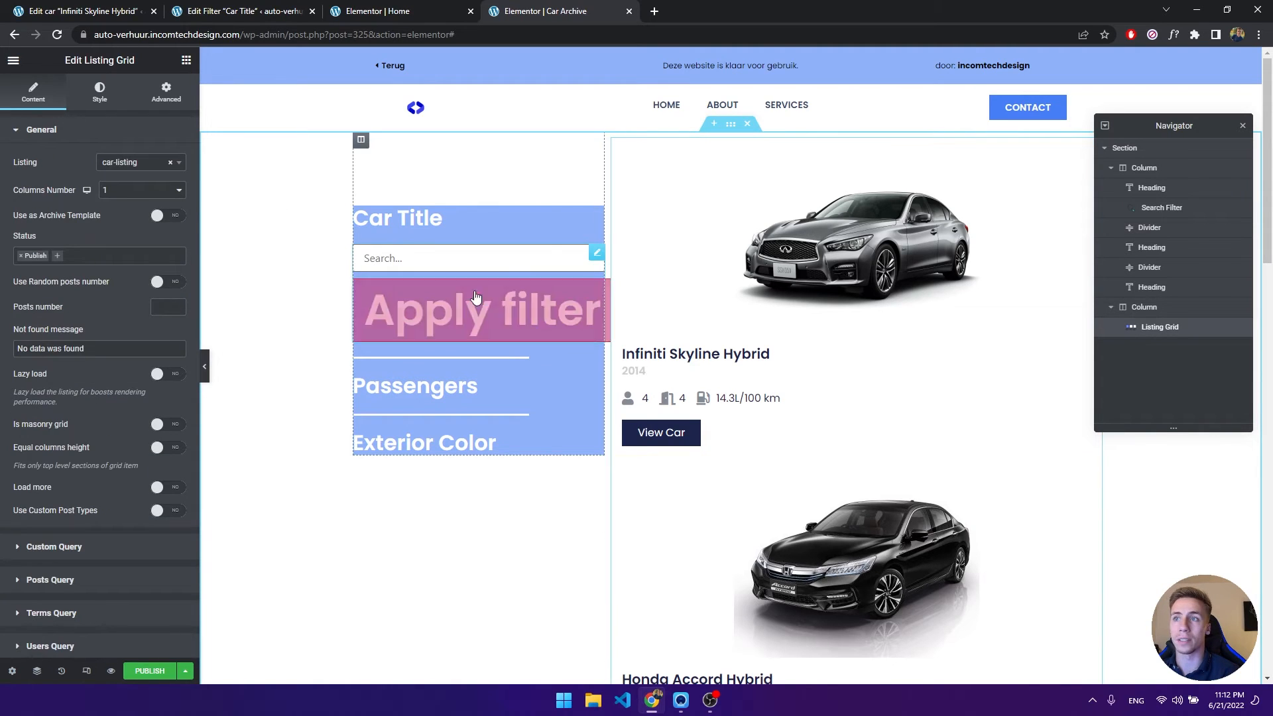
pyautogui.click(472, 259)
pyautogui.click(111, 206)
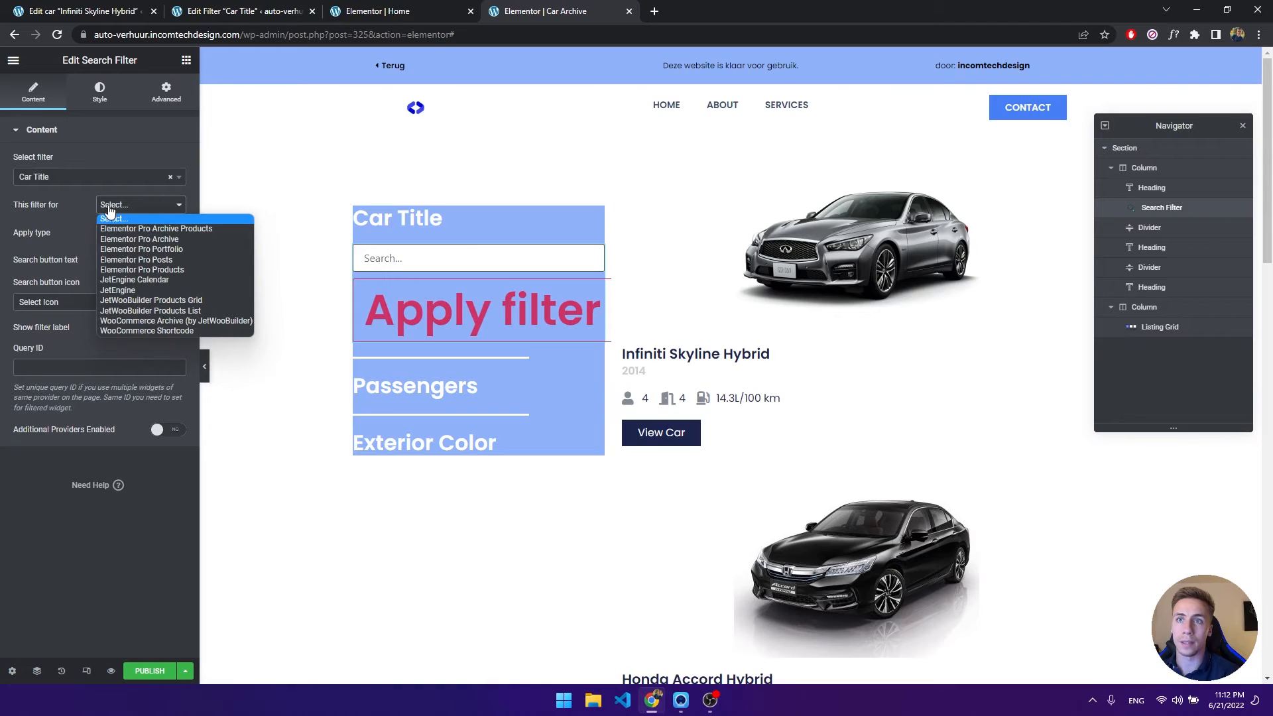
pyautogui.click(156, 241)
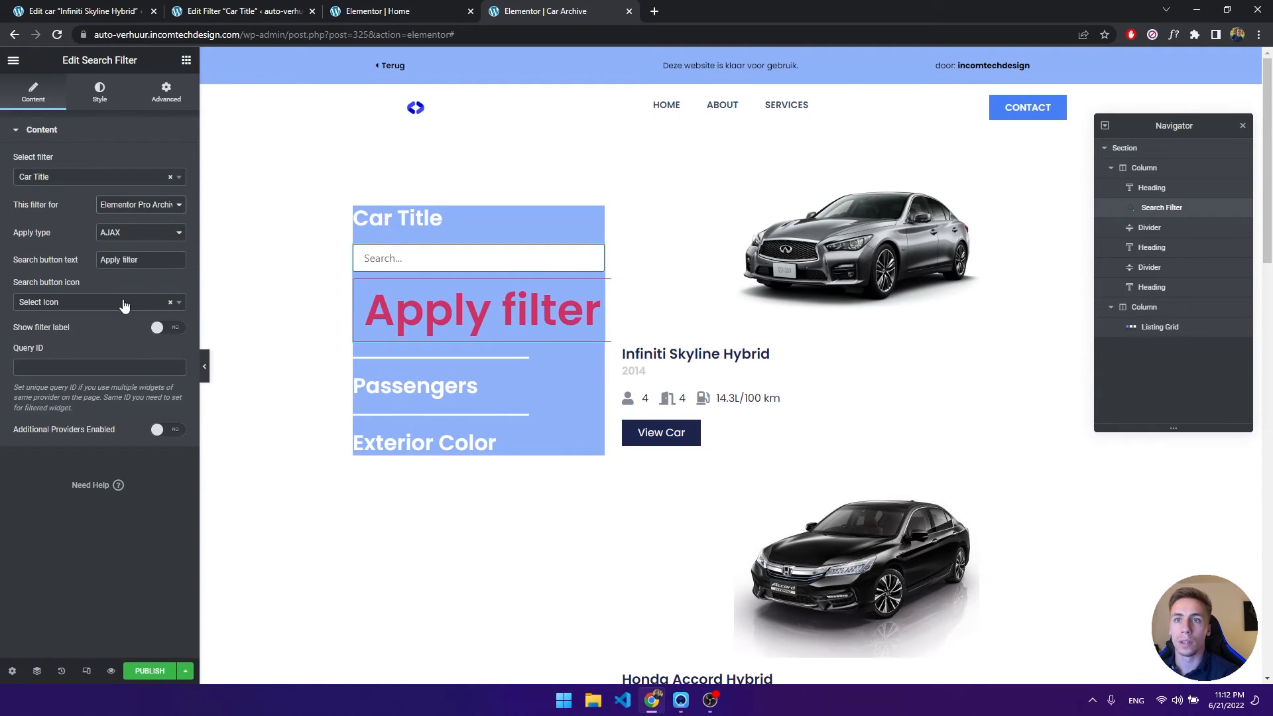
pyautogui.click(130, 235)
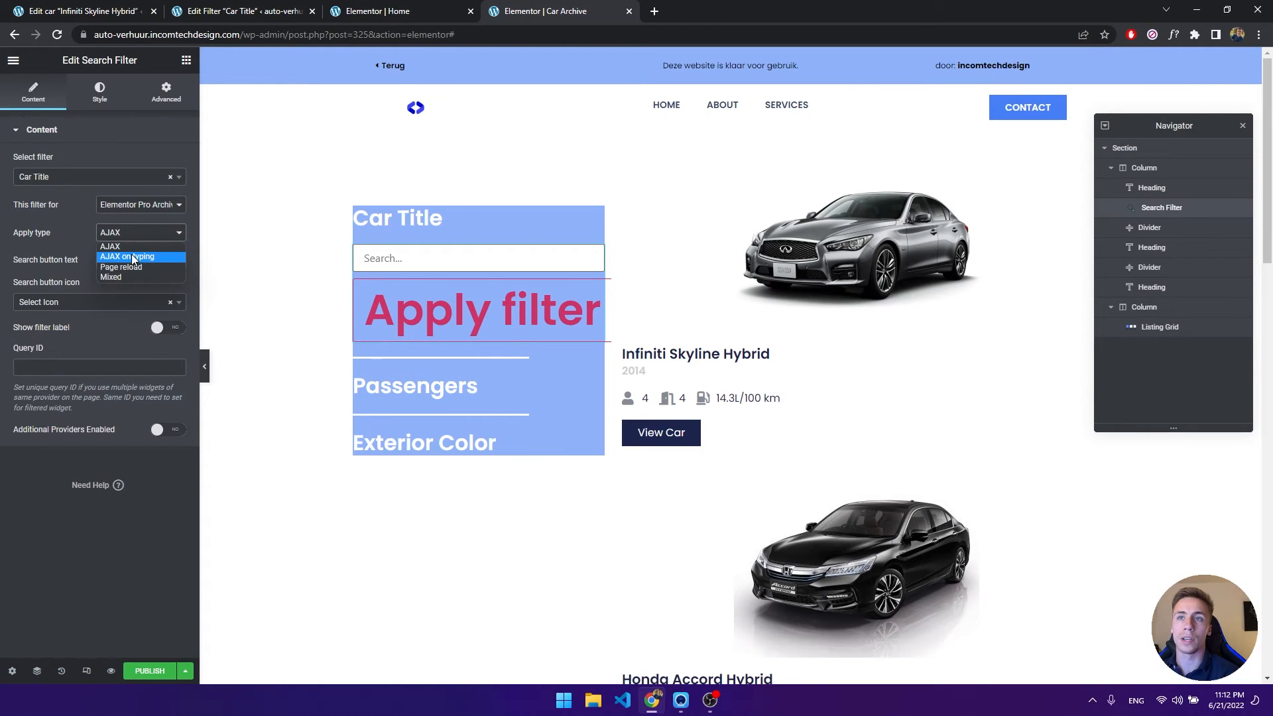
pyautogui.click(132, 257)
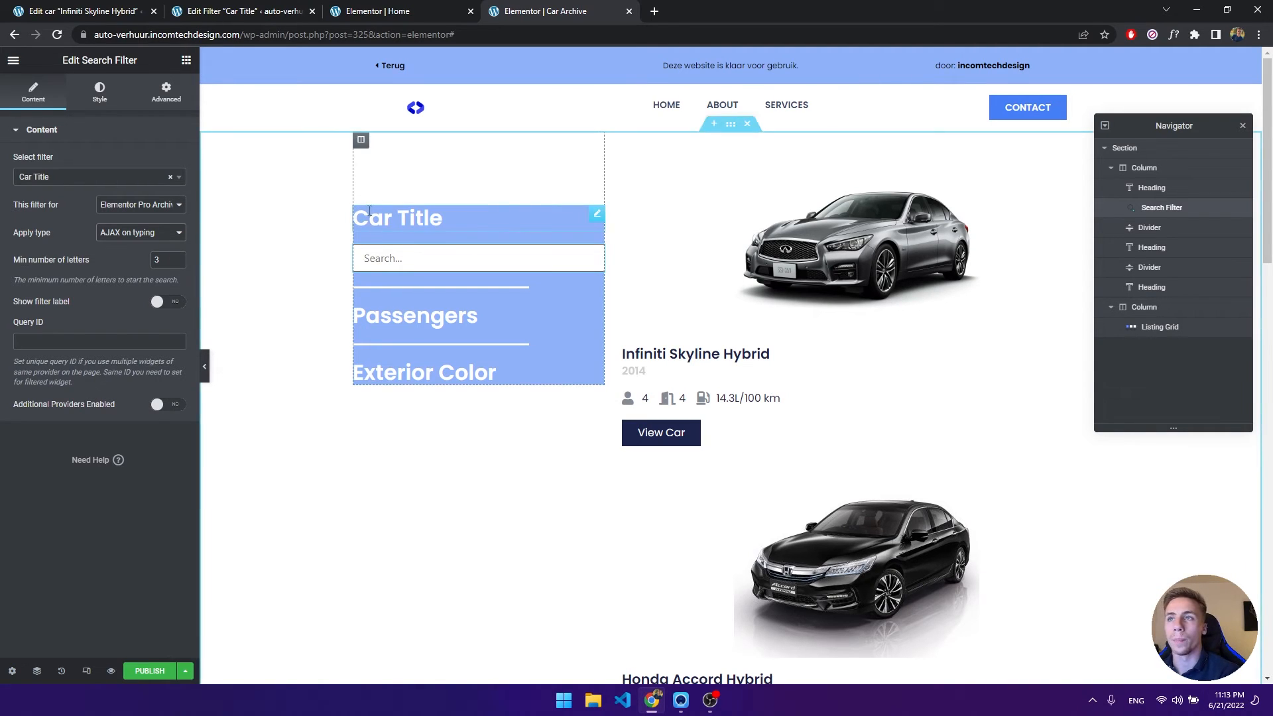
# Set the filter column's padding to 2 em on all four sides with linked values.
pyautogui.click(360, 140)
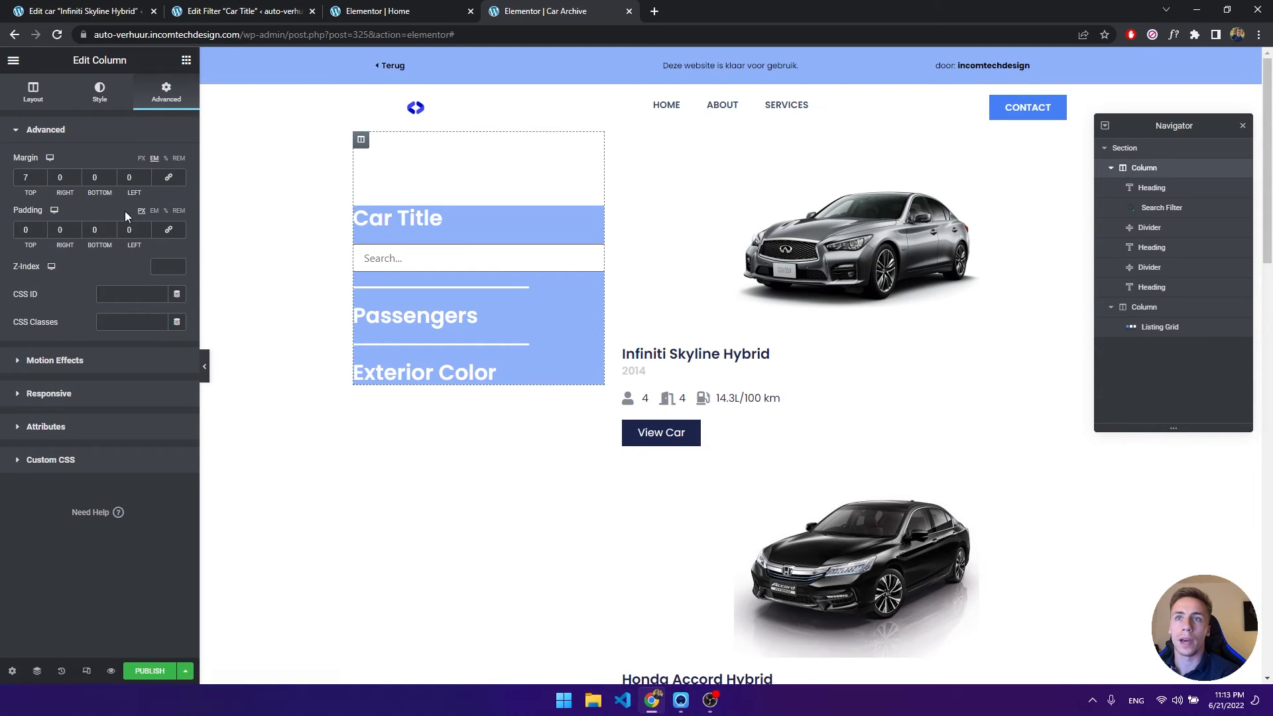
pyautogui.click(155, 211)
pyautogui.click(41, 229)
pyautogui.write('1')
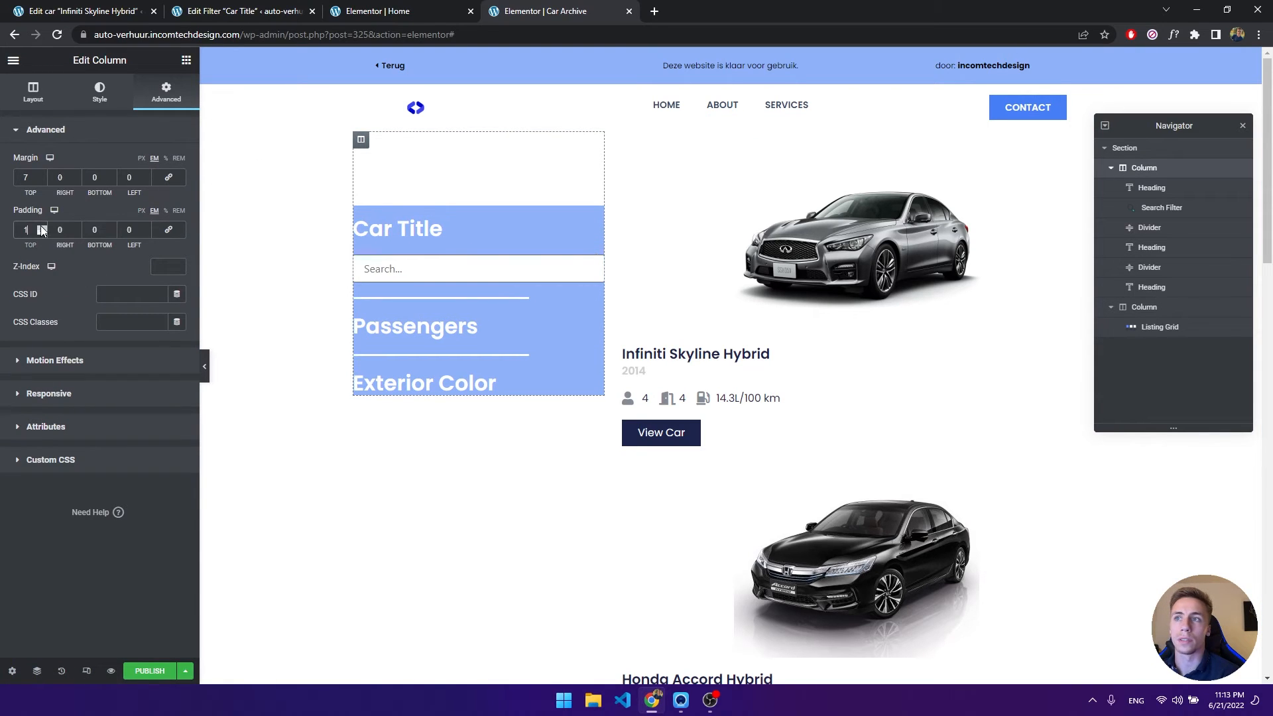
pyautogui.click(41, 227)
pyautogui.click(42, 232)
pyautogui.click(42, 231)
pyautogui.click(172, 233)
pyautogui.click(41, 227)
pyautogui.click(42, 228)
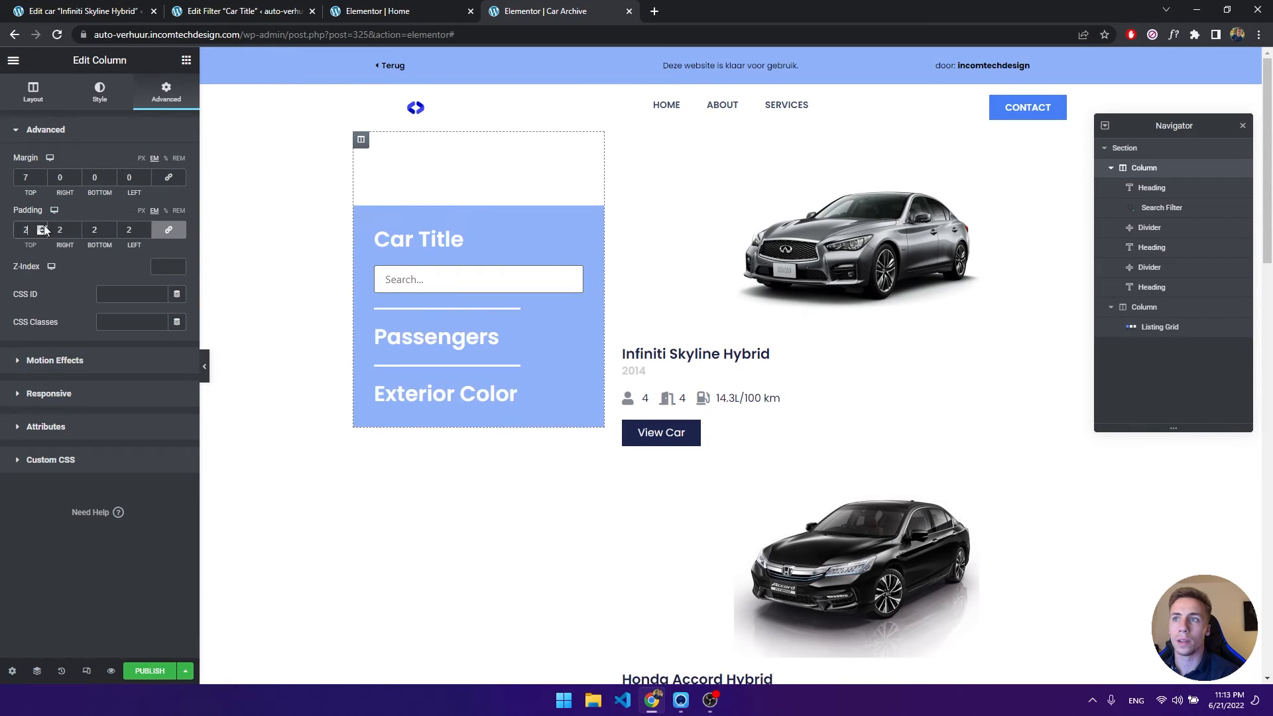
# Pick the dark navy color of the View Car button with the ColorPick Eyedropper extension.
pyautogui.click(460, 278)
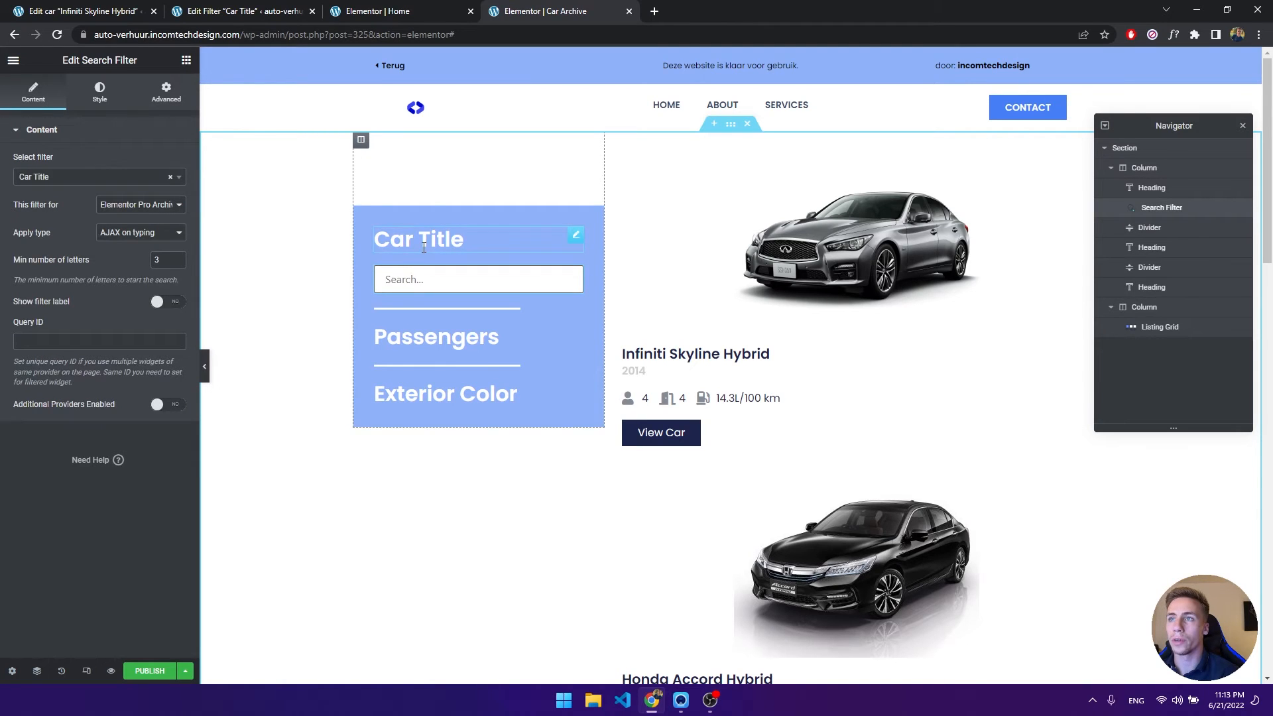
pyautogui.scroll(-10, 428, 203)
pyautogui.scroll(5, 674, 147)
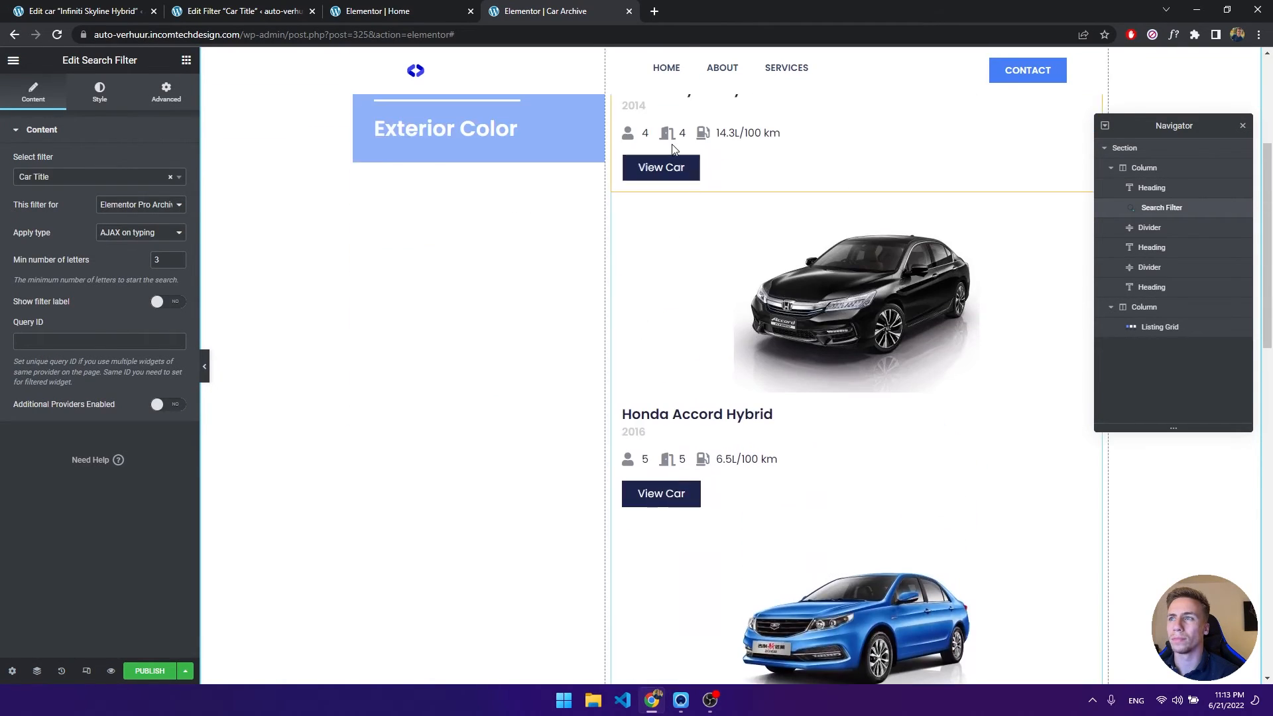
pyautogui.scroll(5, 674, 147)
pyautogui.click(1194, 35)
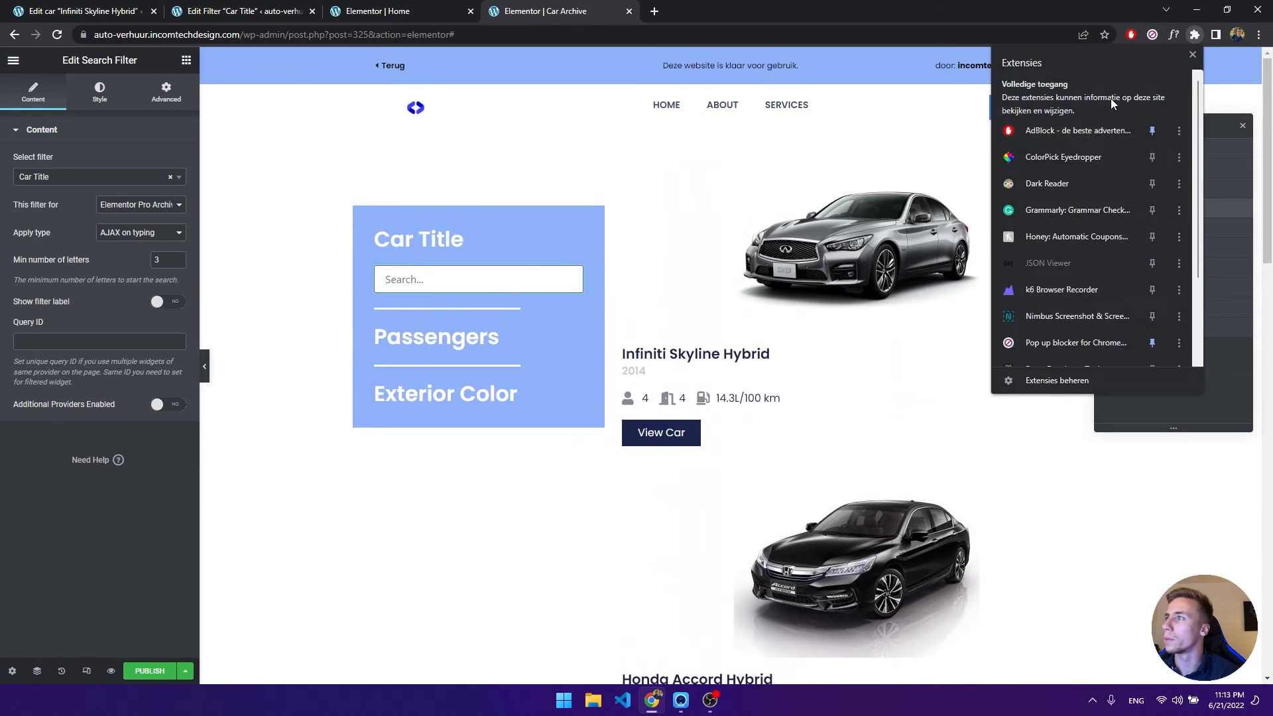
pyautogui.click(1064, 148)
pyautogui.click(700, 430)
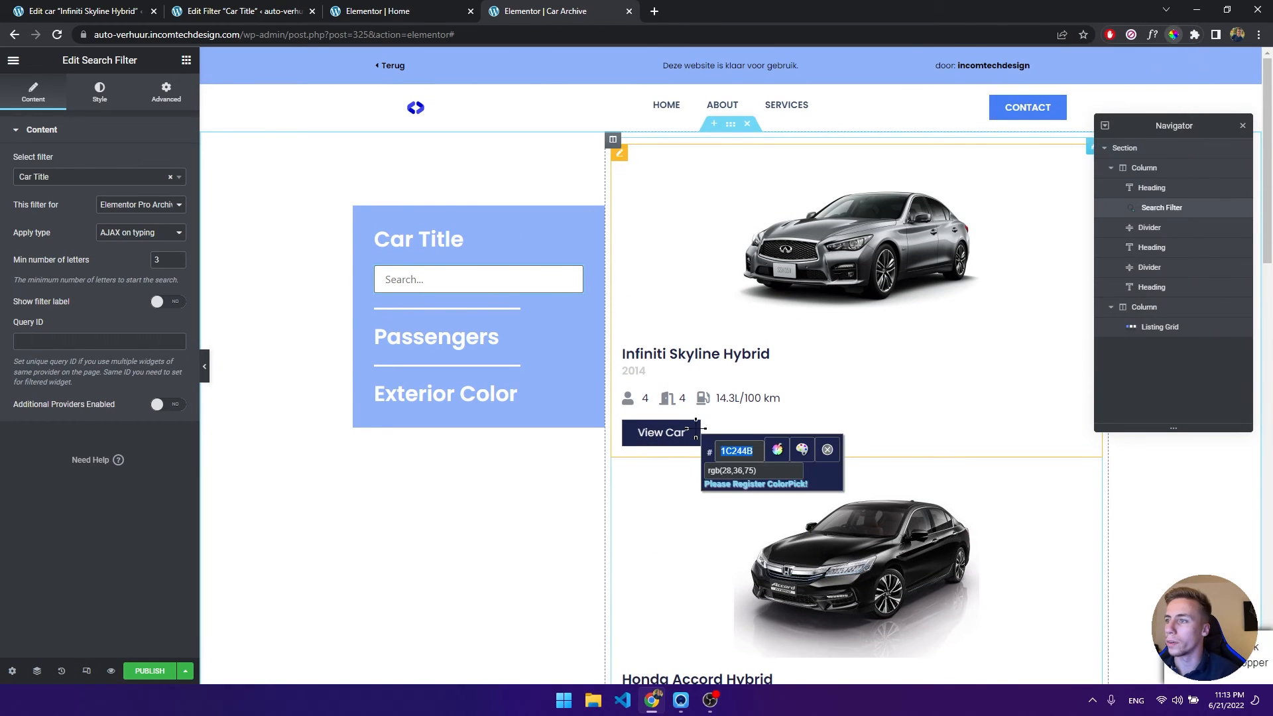
pyautogui.click(827, 449)
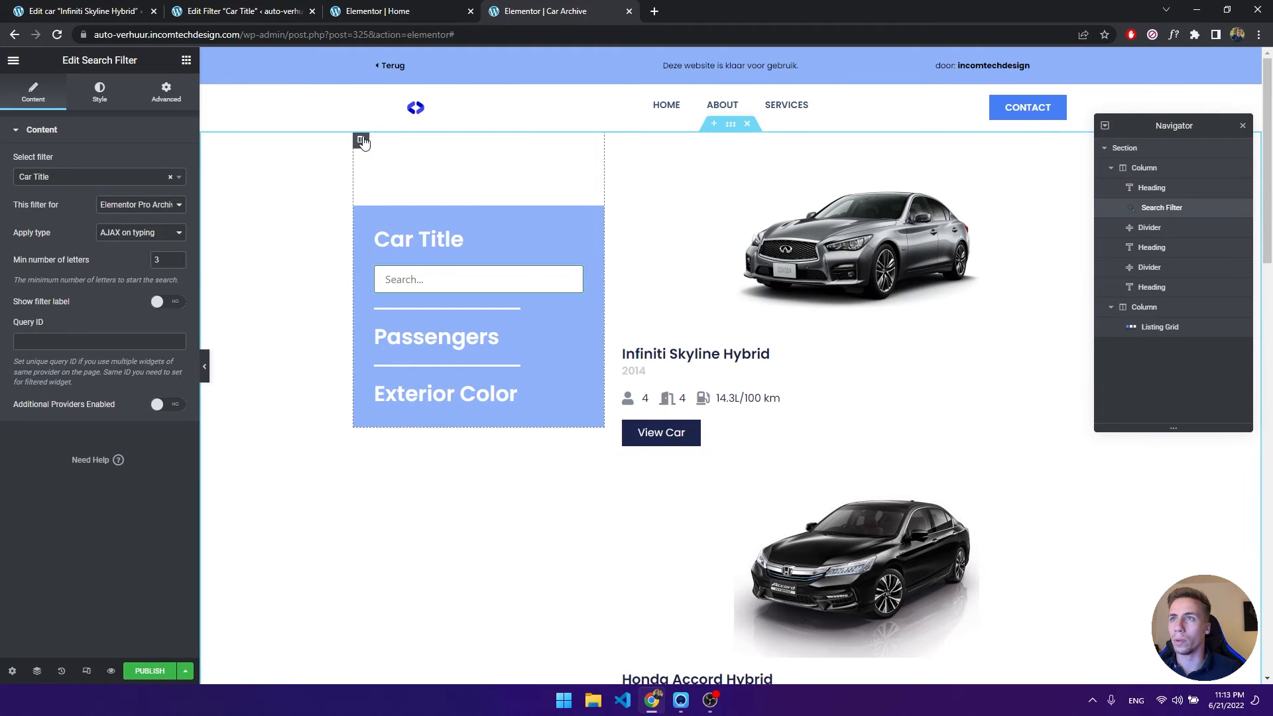
# Set the filter column's background color to #1C244B.
pyautogui.click(361, 139)
pyautogui.click(100, 90)
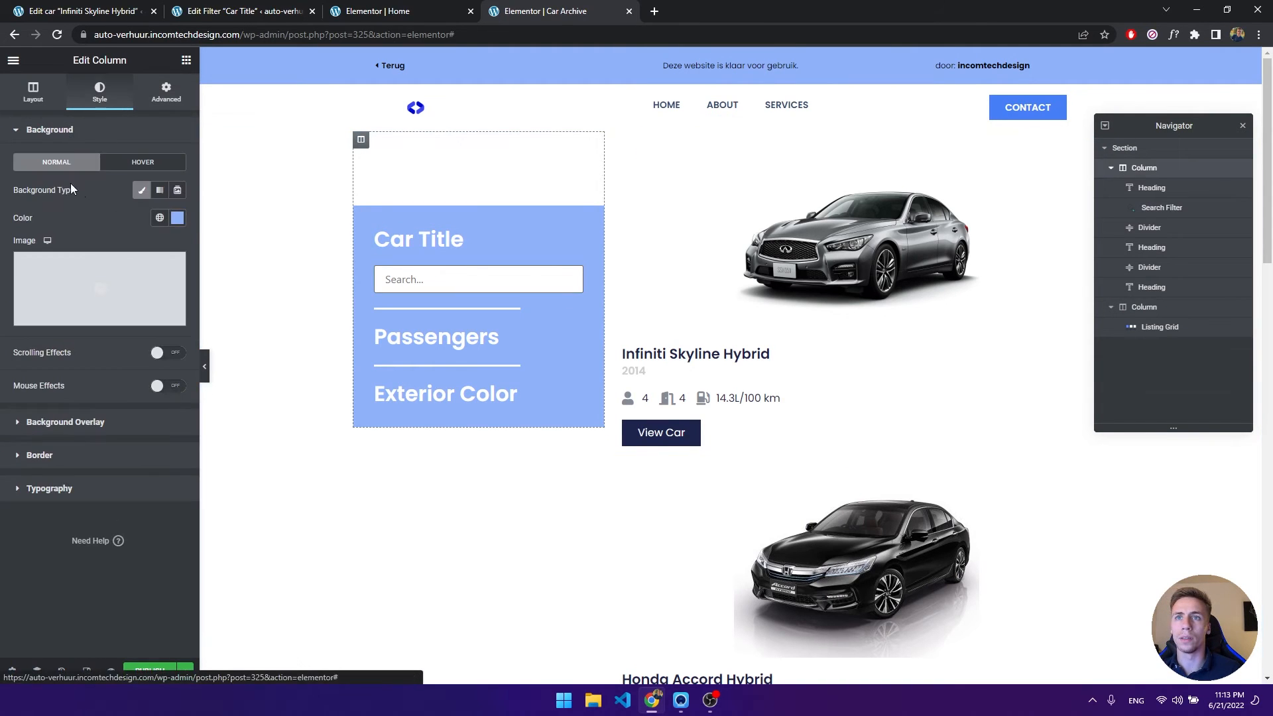
pyautogui.click(177, 218)
pyautogui.write('#1C244B')
pyautogui.click(240, 294)
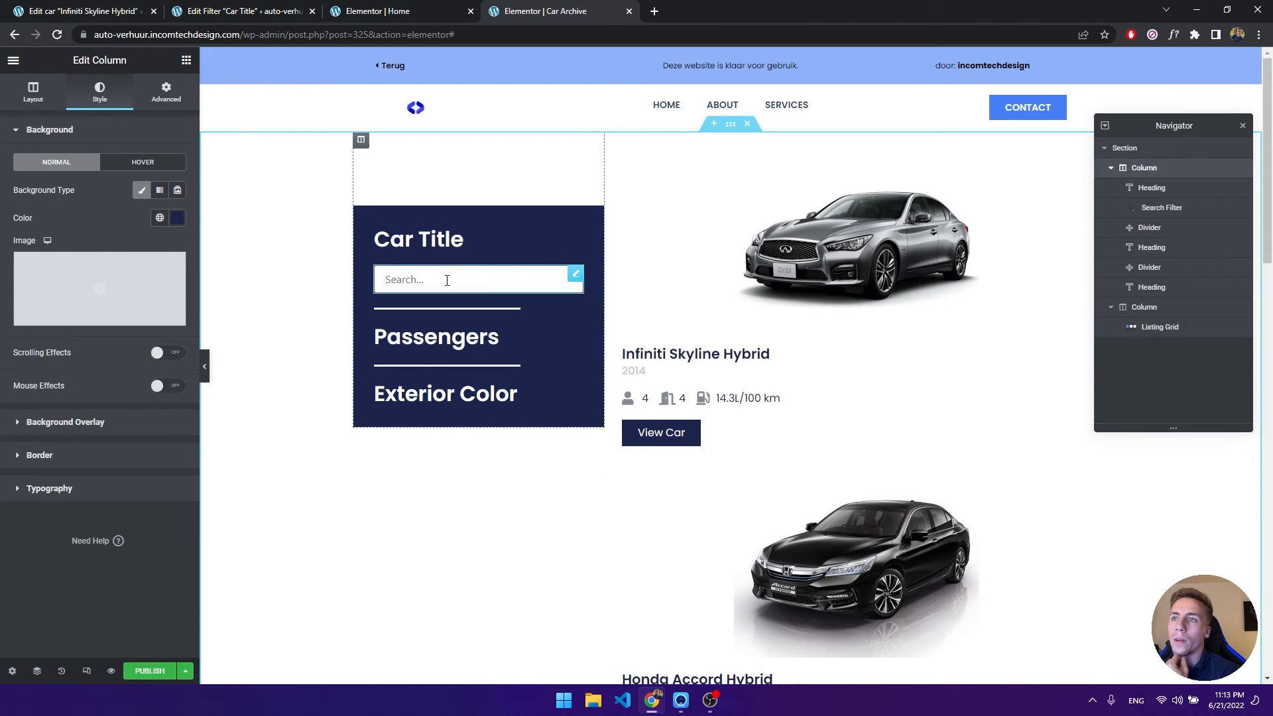
# Enter the test text "aaa" in the Car Title search field and clear it again.
pyautogui.click(447, 280)
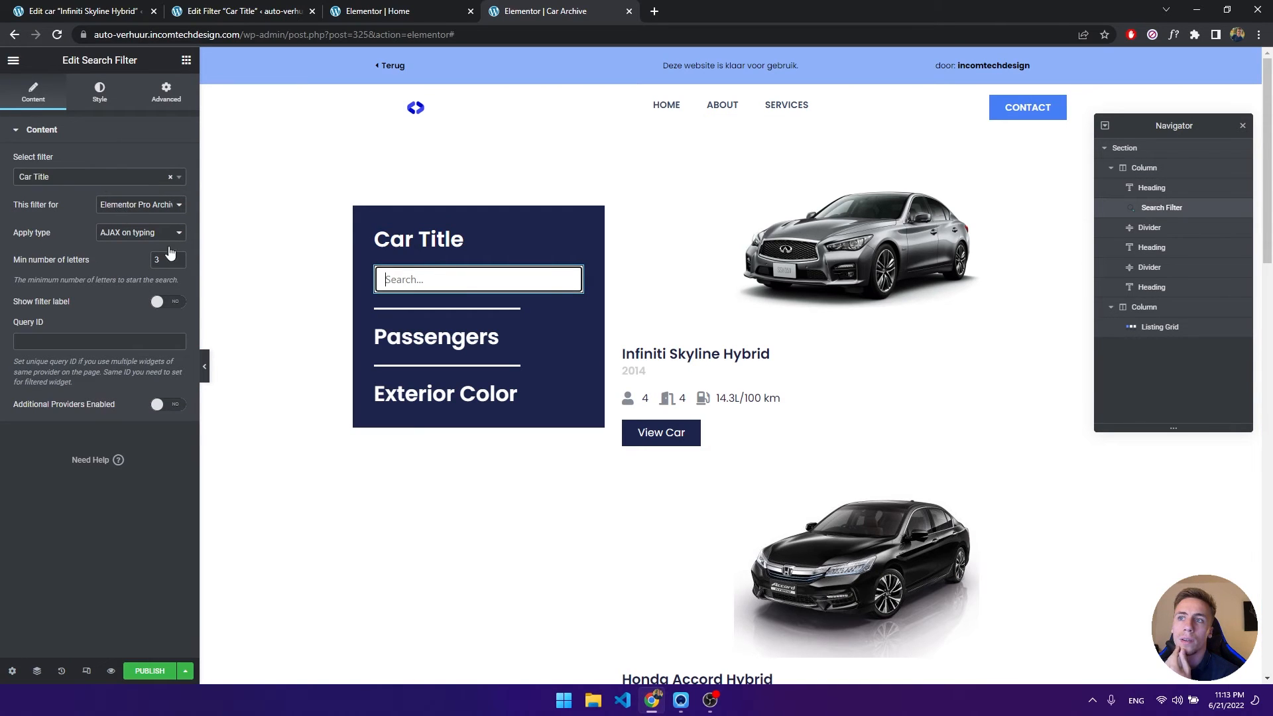
pyautogui.write('aaa')
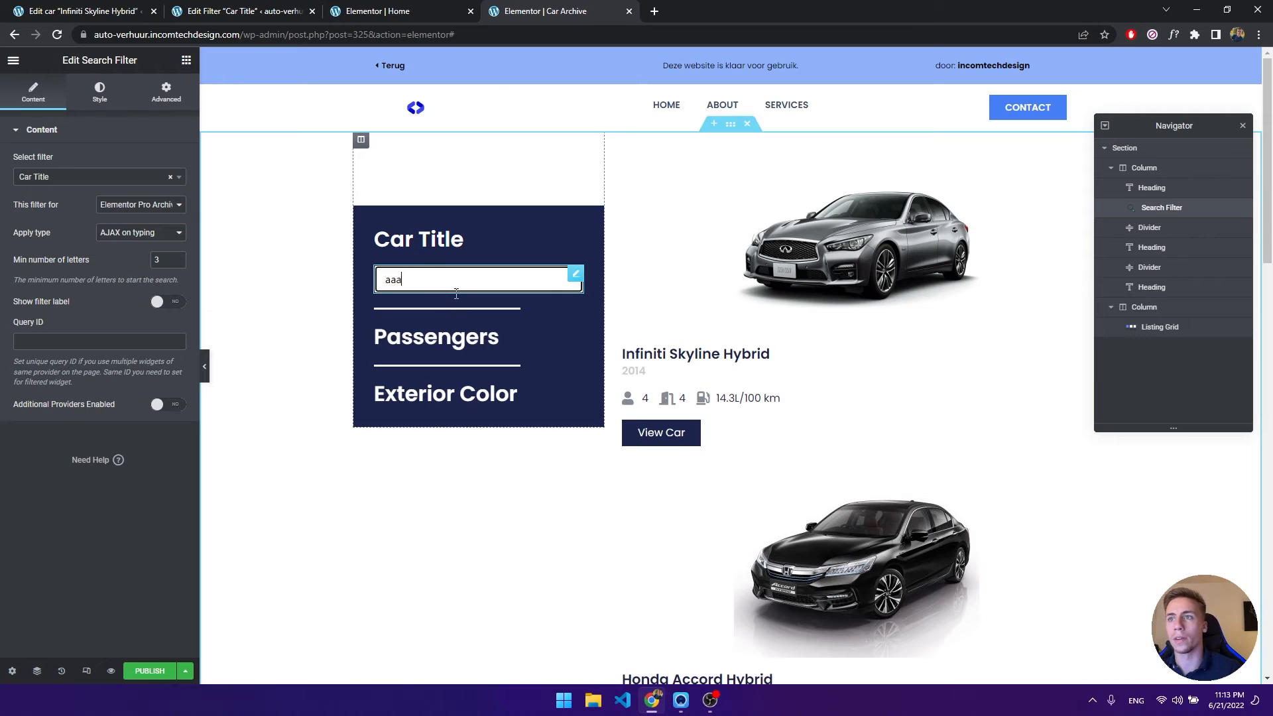
pyautogui.moveTo(416, 283); pyautogui.dragTo(357, 282)
pyautogui.press('BackSpace')
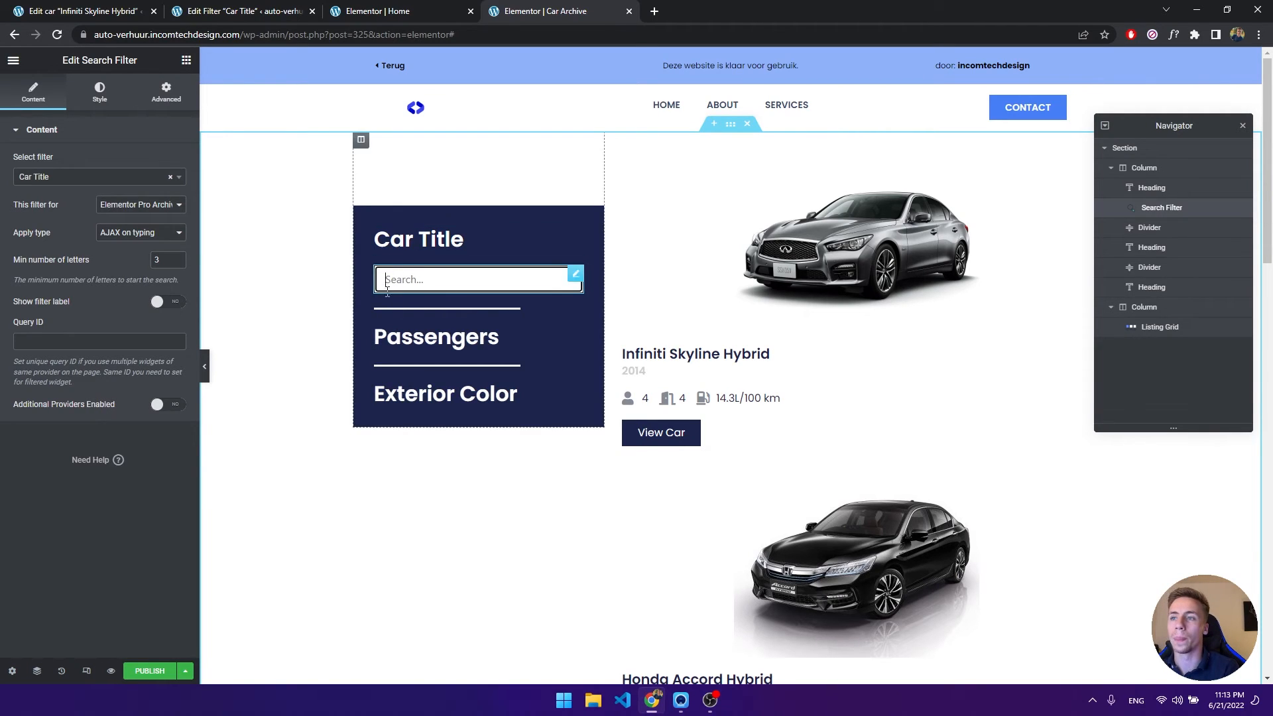
# Return to the Smart Filters list and open the Passengers filter to check its filter type.
pyautogui.click(237, 12)
pyautogui.hotkey('alt', 'Left')
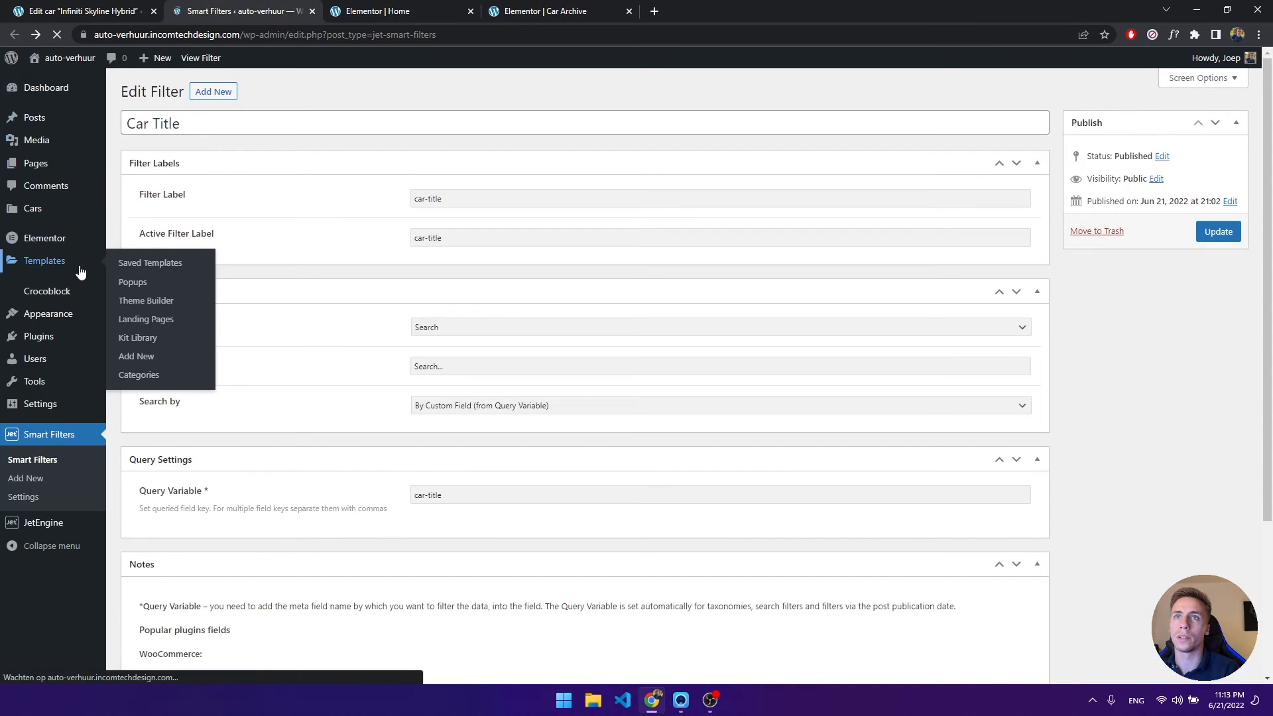
pyautogui.click(159, 232)
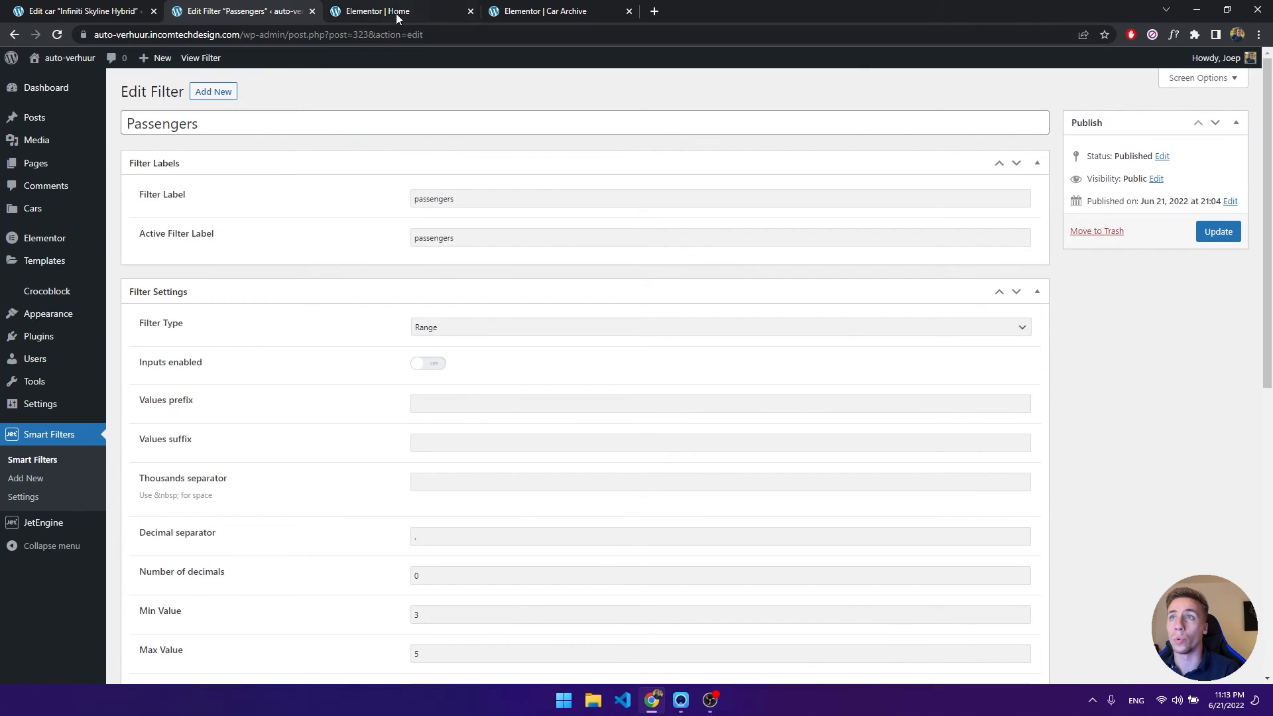
# Place a Range Filter widget directly below the Passengers heading in the Car Archive template.
pyautogui.click(396, 13)
pyautogui.click(517, 11)
pyautogui.click(187, 60)
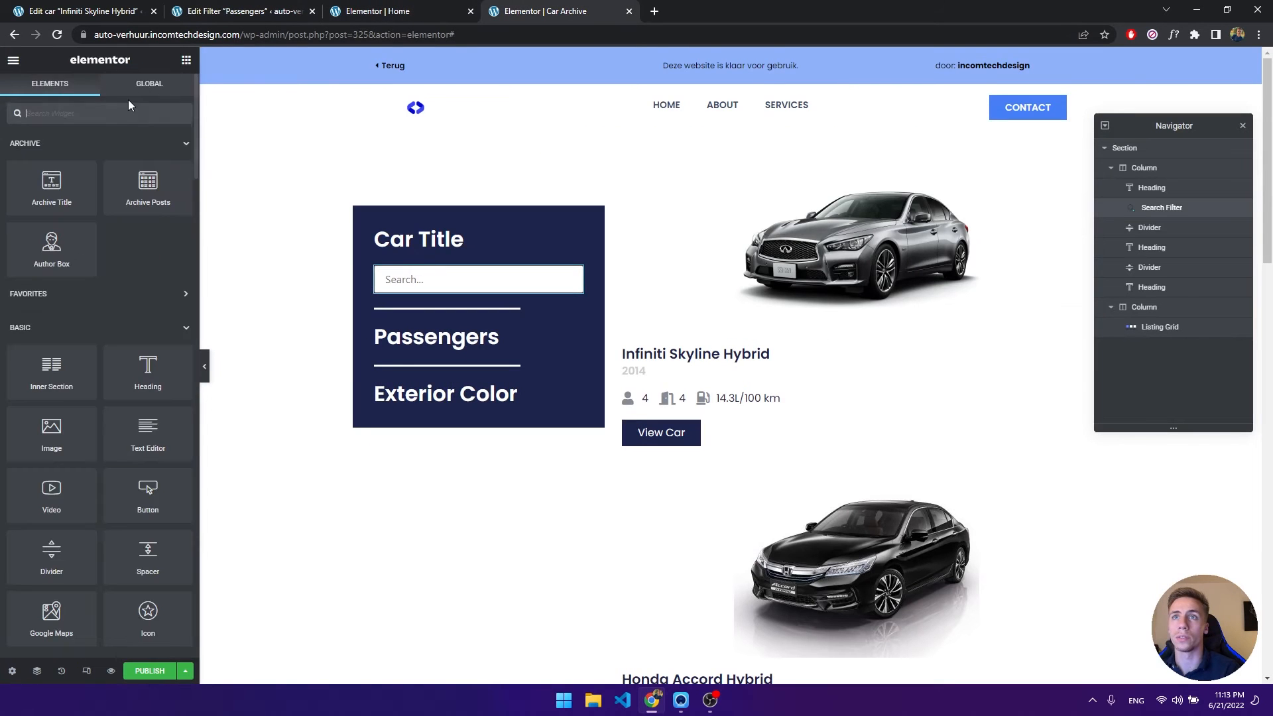
pyautogui.write('range')
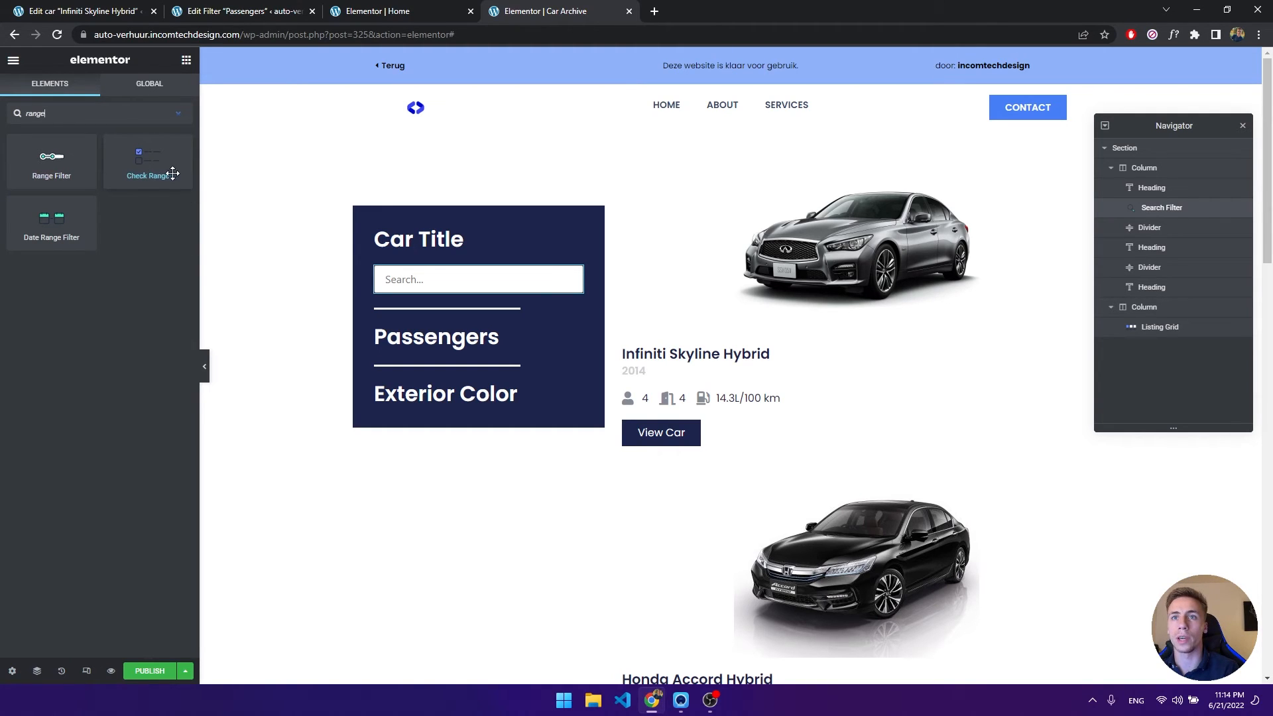
pyautogui.moveTo(51, 162); pyautogui.dragTo(453, 349)
# Assign the Passengers filter to the Range Filter widget and make it apply to Elementor Pro Archive.
pyautogui.click(302, 12)
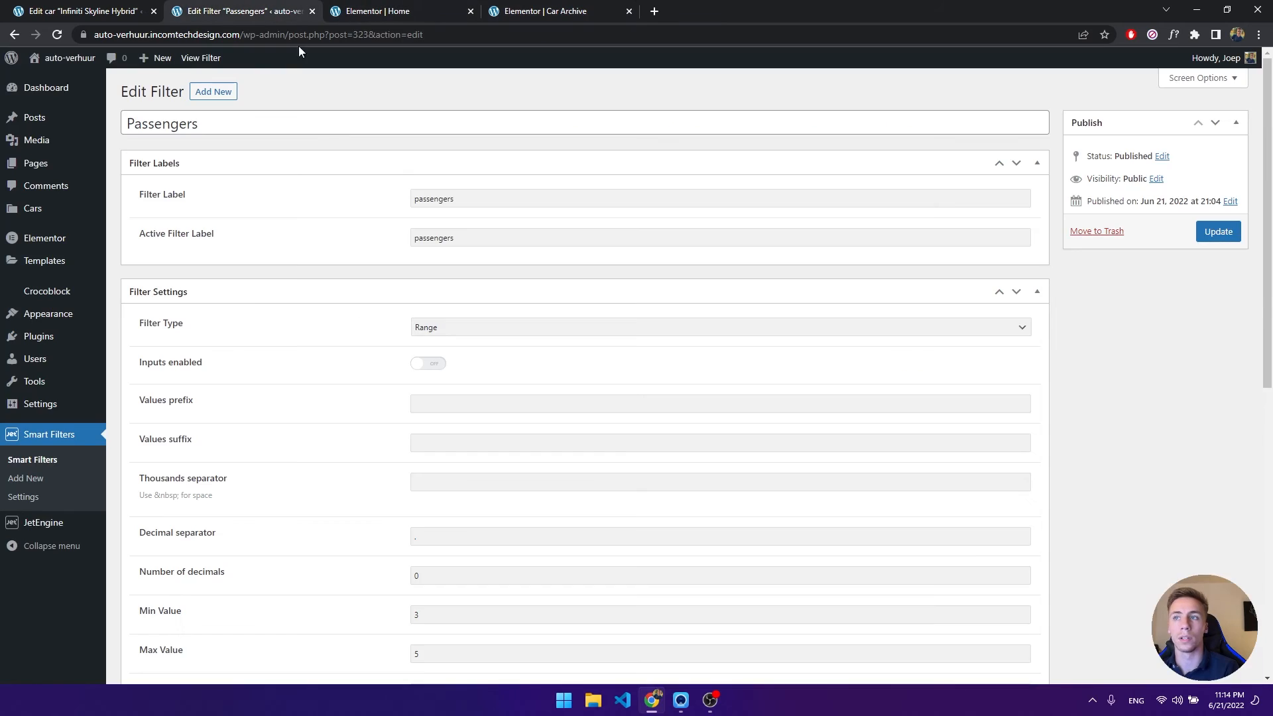
pyautogui.click(540, 11)
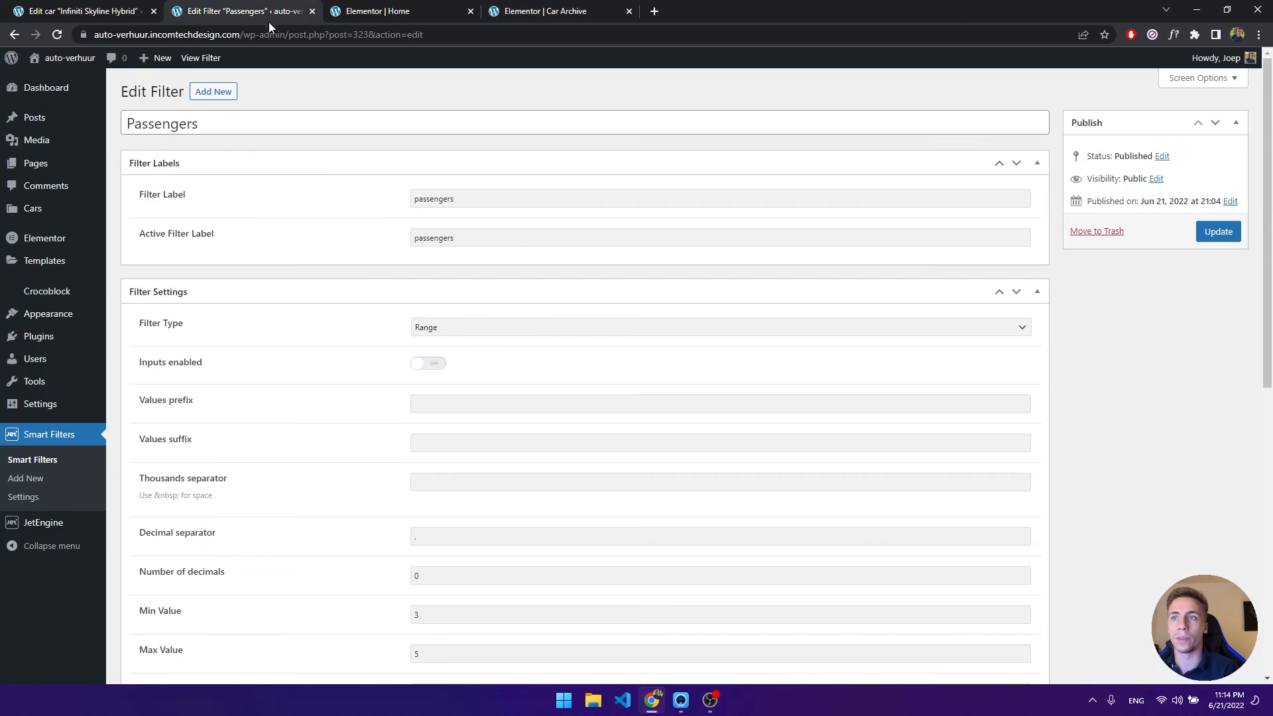
pyautogui.click(269, 19)
pyautogui.click(563, 13)
pyautogui.click(171, 178)
pyautogui.write('pass')
pyautogui.click(157, 192)
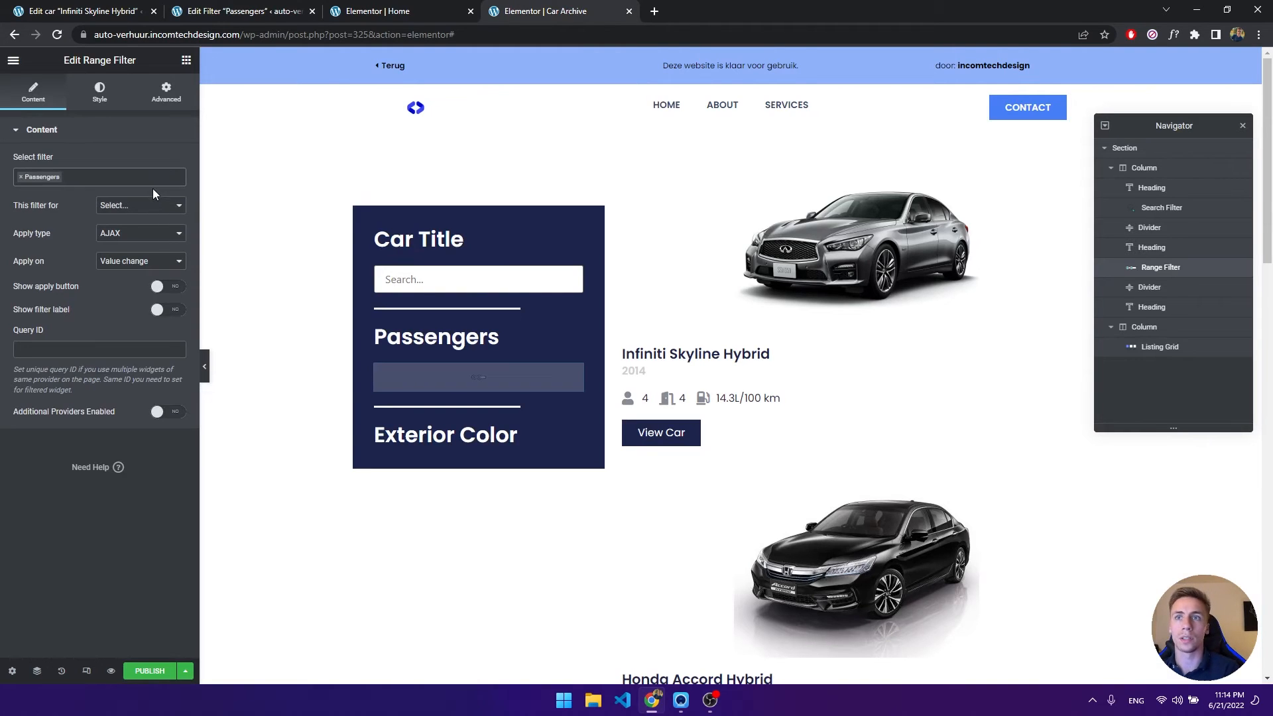
pyautogui.click(146, 206)
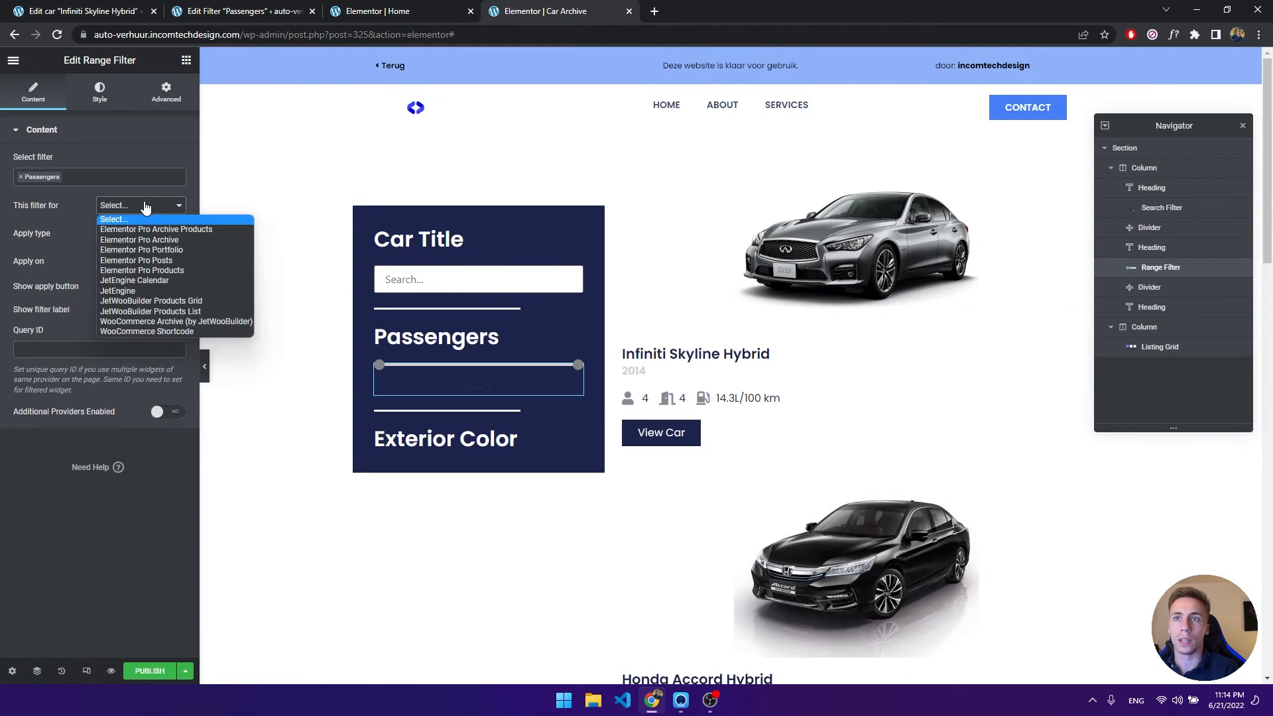
pyautogui.click(154, 240)
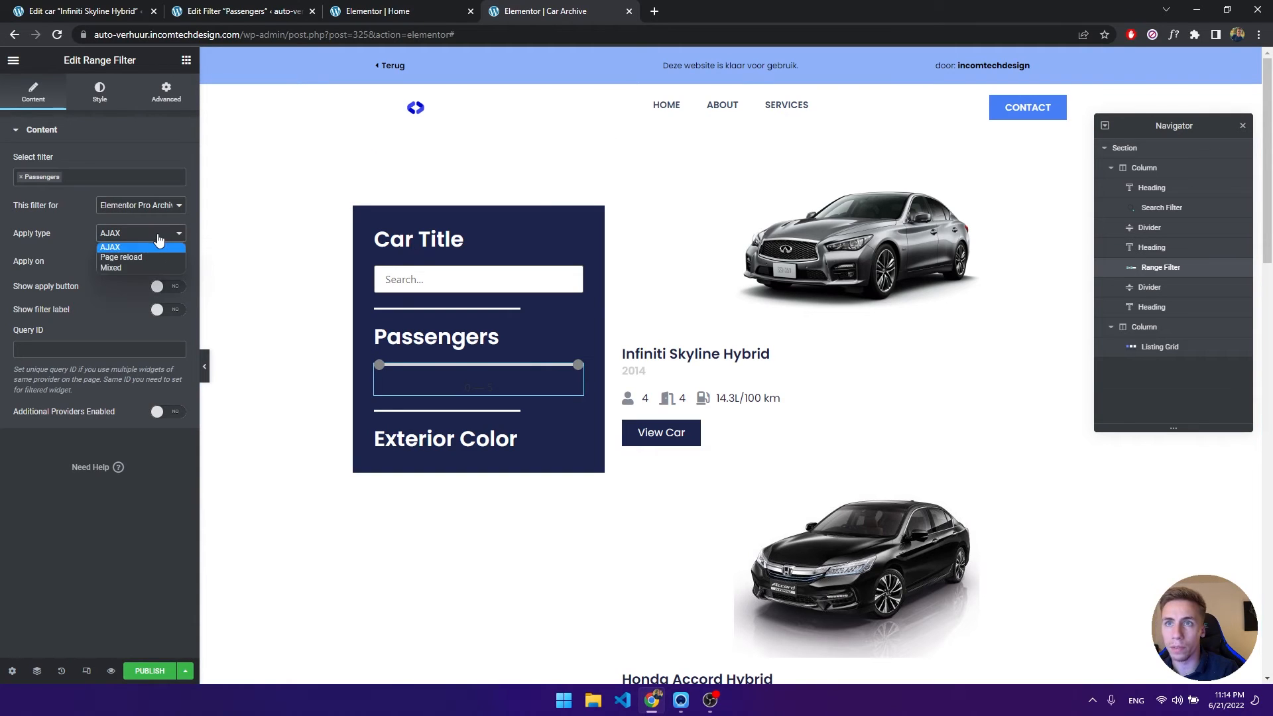
# Try the range filter's Click on apply button option and its apply button, restoring Value change with the button hidden.
pyautogui.click(158, 237)
pyautogui.click(140, 240)
pyautogui.click(128, 262)
pyautogui.click(128, 263)
pyautogui.click(128, 262)
pyautogui.click(131, 284)
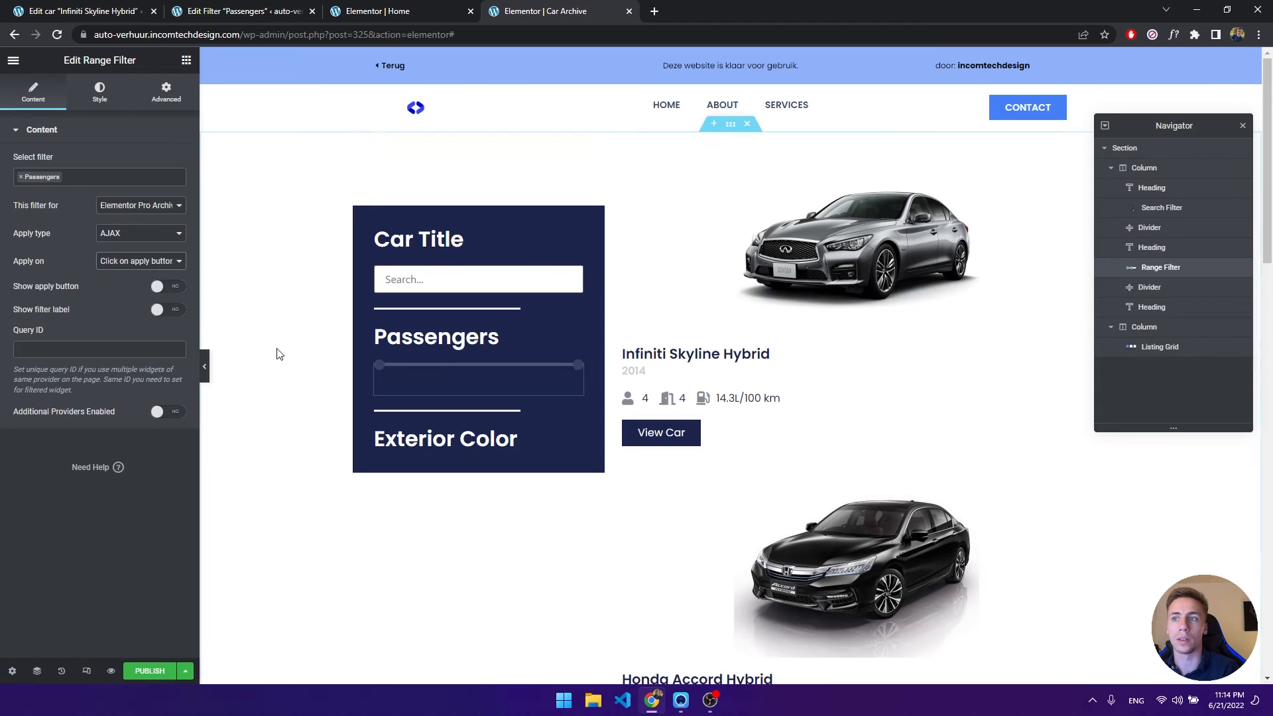
pyautogui.click(143, 262)
pyautogui.click(146, 261)
pyautogui.click(150, 262)
pyautogui.click(152, 275)
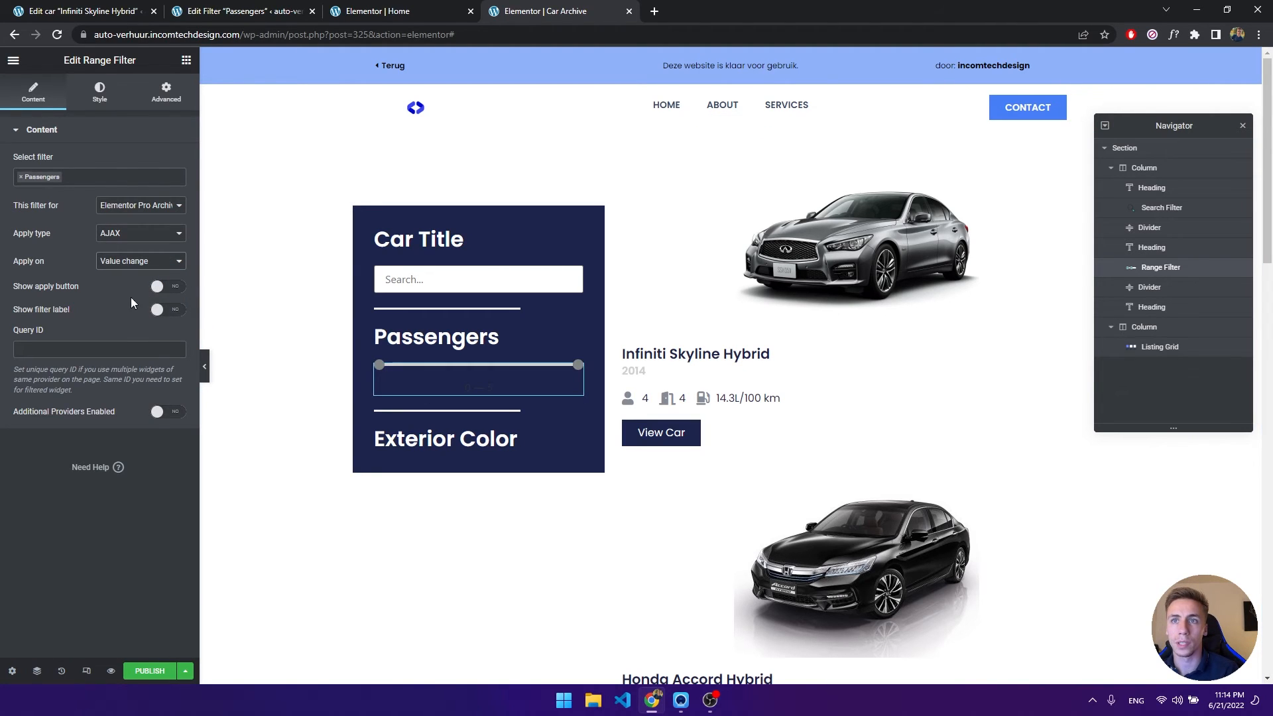
pyautogui.click(180, 288)
pyautogui.click(179, 288)
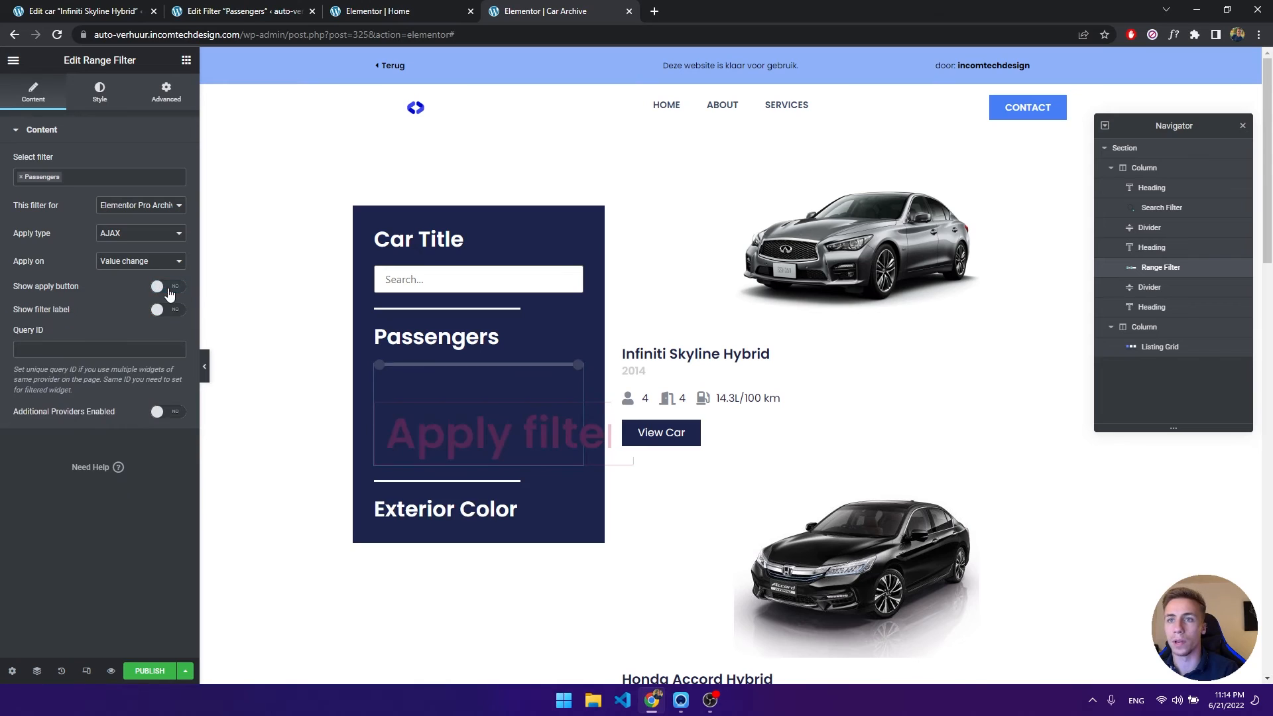
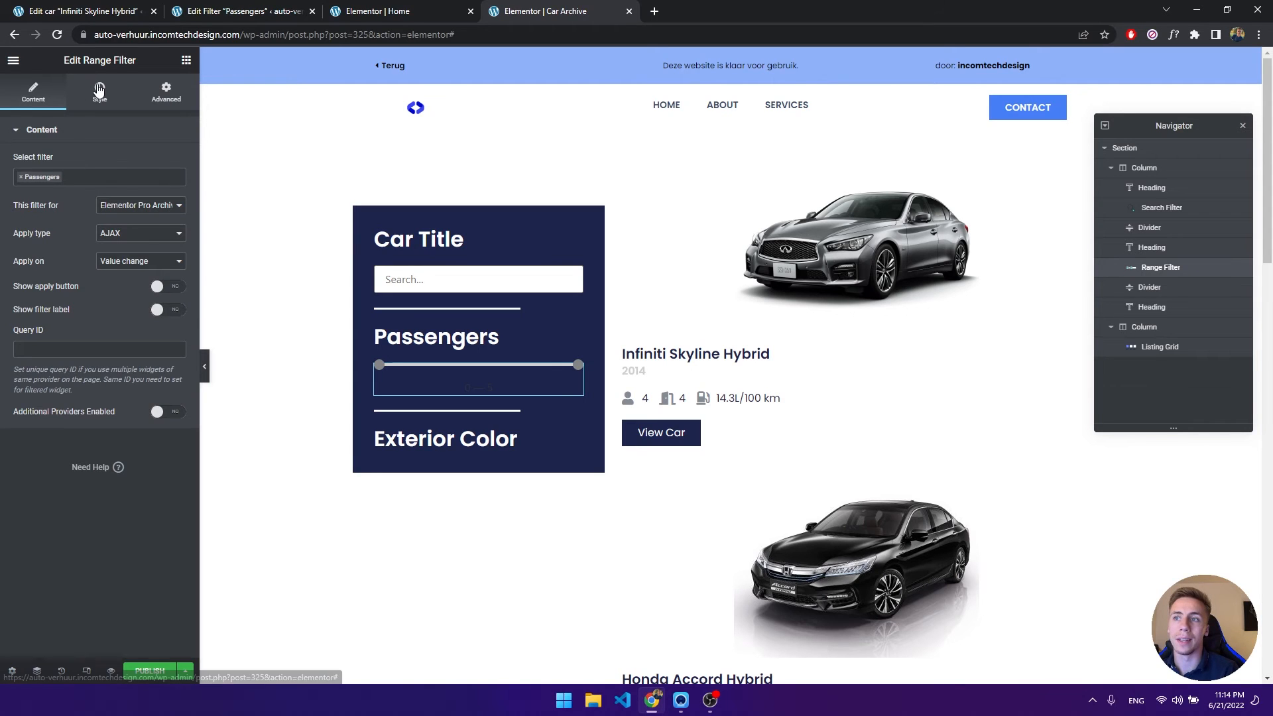
# Set the range slider's stroke to 1 and its default color to #FFFFFF.
pyautogui.click(98, 91)
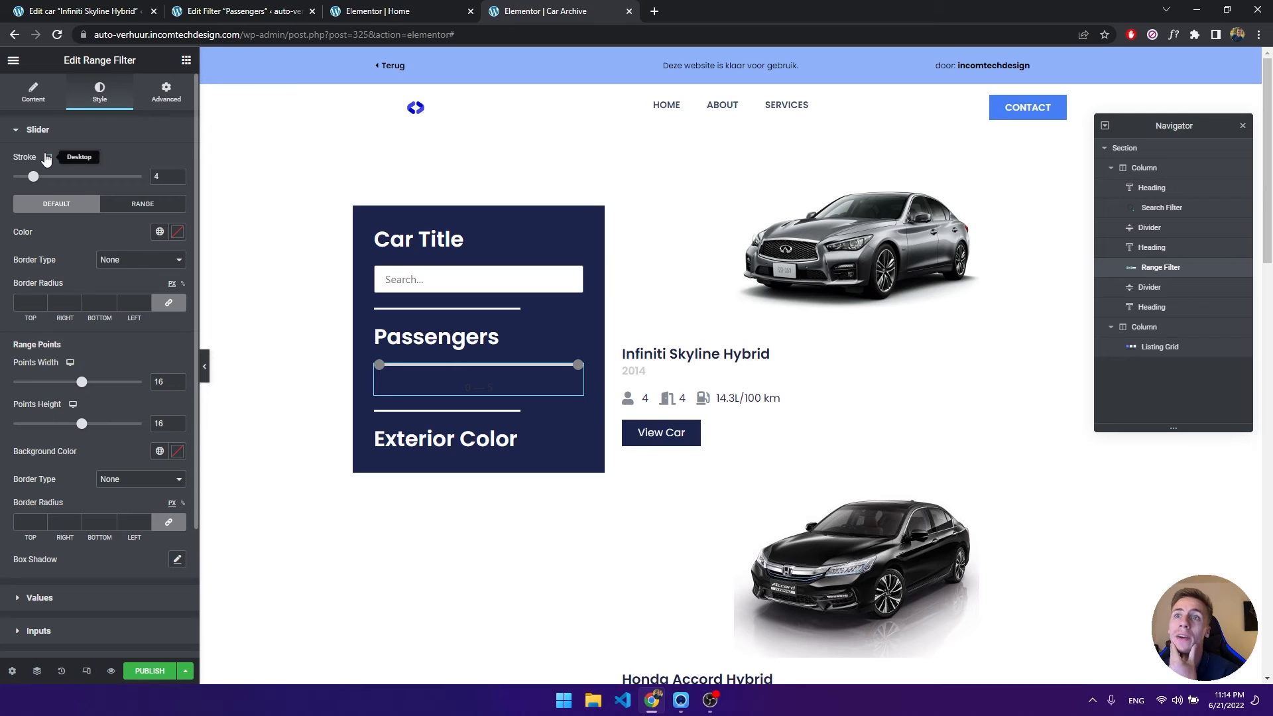
pyautogui.moveTo(164, 176); pyautogui.dragTo(106, 175)
pyautogui.write('1')
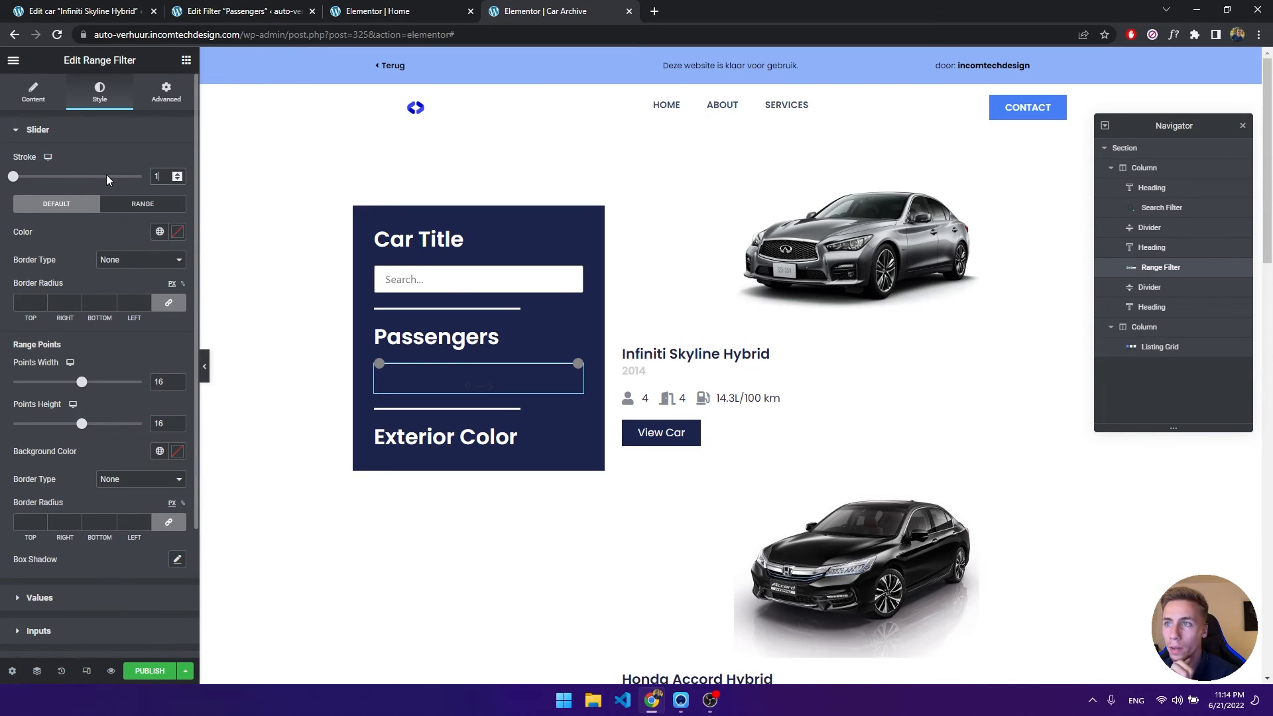
pyautogui.click(117, 205)
pyautogui.click(55, 204)
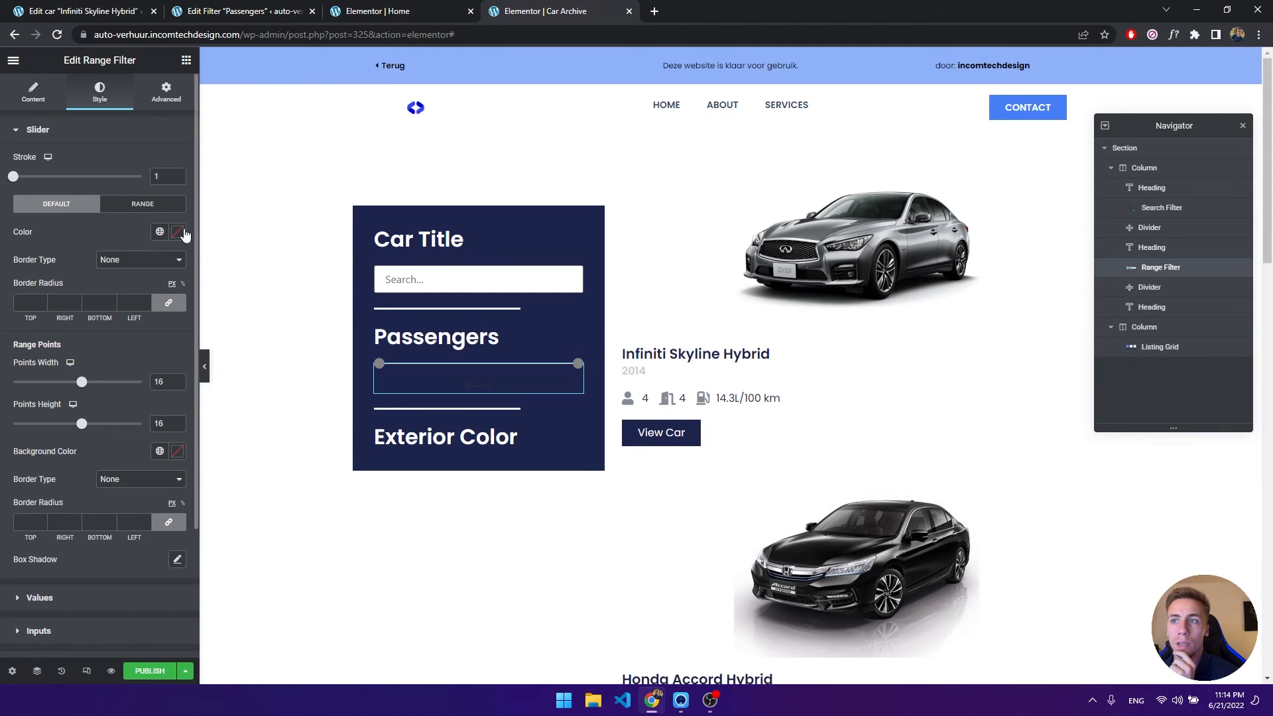
pyautogui.click(179, 234)
pyautogui.moveTo(110, 319); pyautogui.dragTo(8, 149)
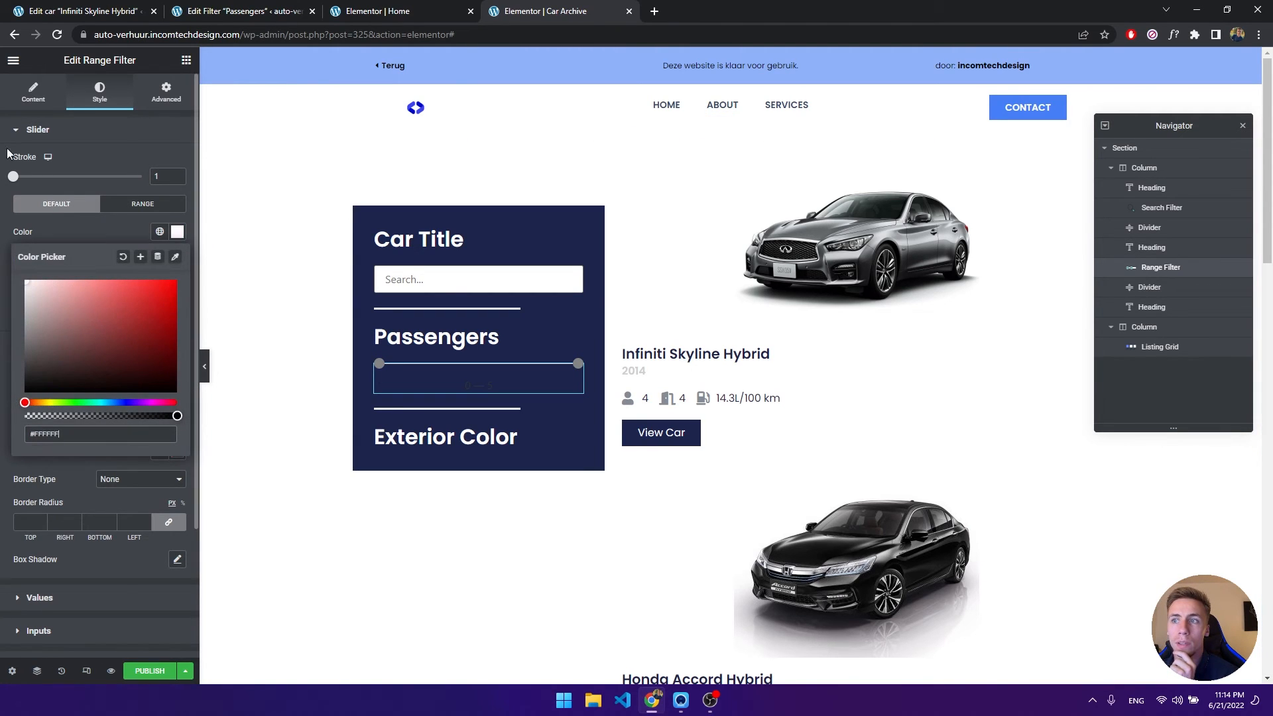
pyautogui.click(179, 231)
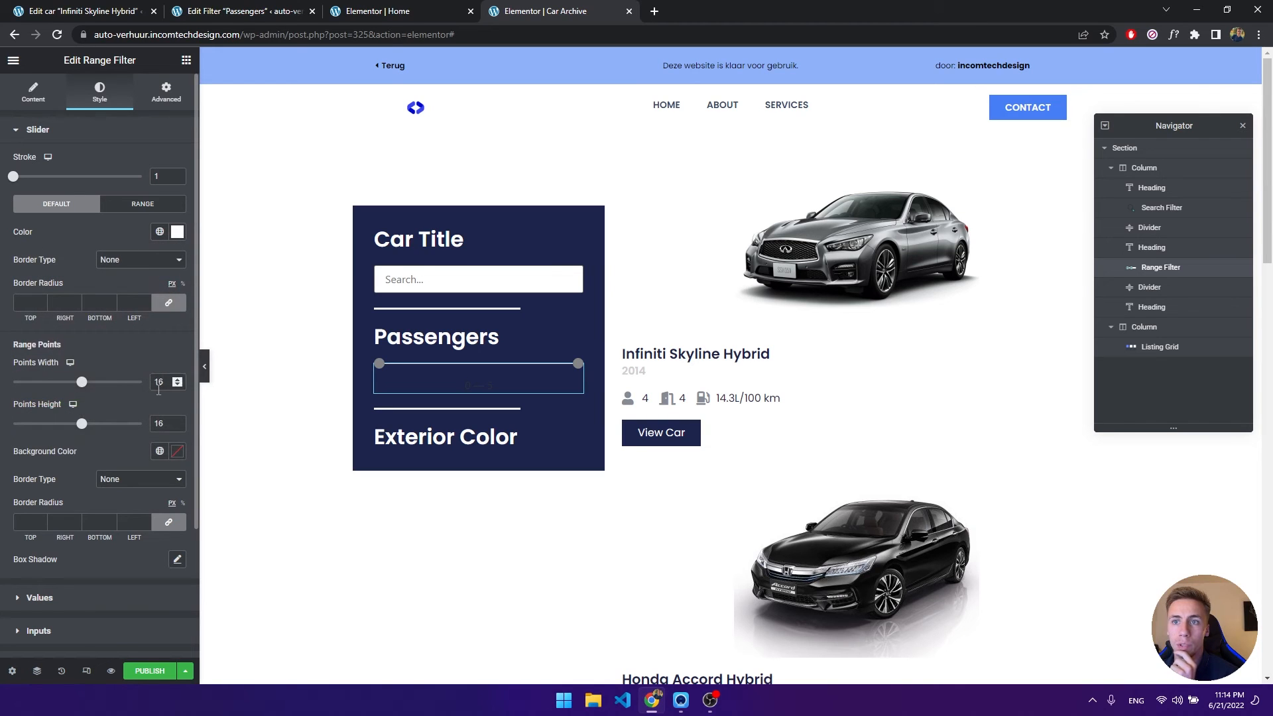
# Set the background color of the slider's range points to #FFFFFF.
pyautogui.click(178, 459)
pyautogui.moveTo(122, 591); pyautogui.dragTo(2, 426)
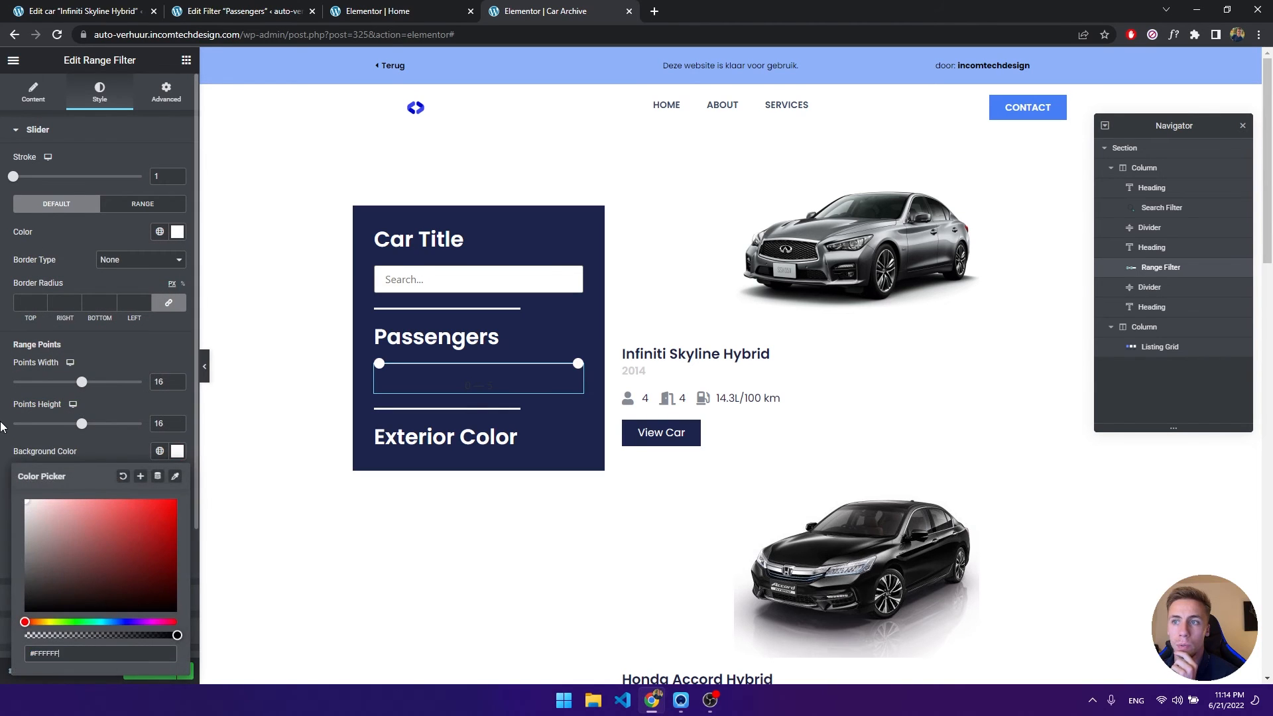
pyautogui.click(187, 459)
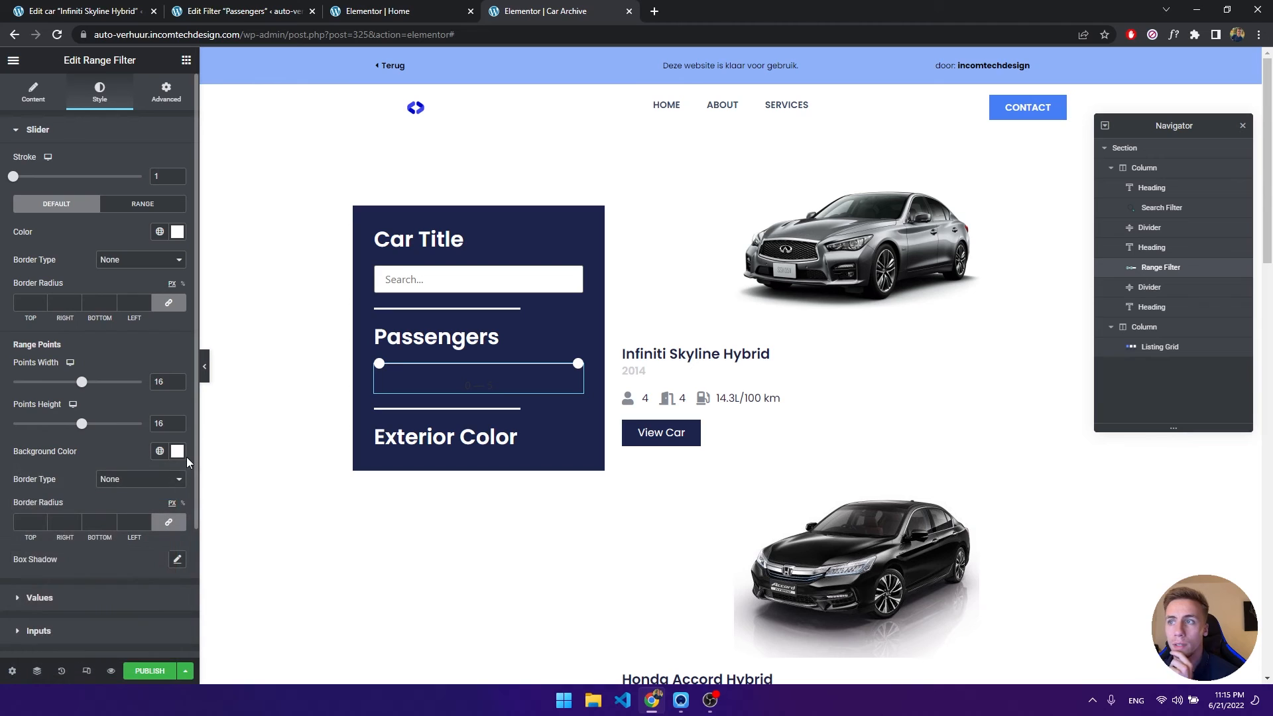
# Set the text color of the range filter's values to #FFFFFF.
pyautogui.scroll(-3, 97, 449)
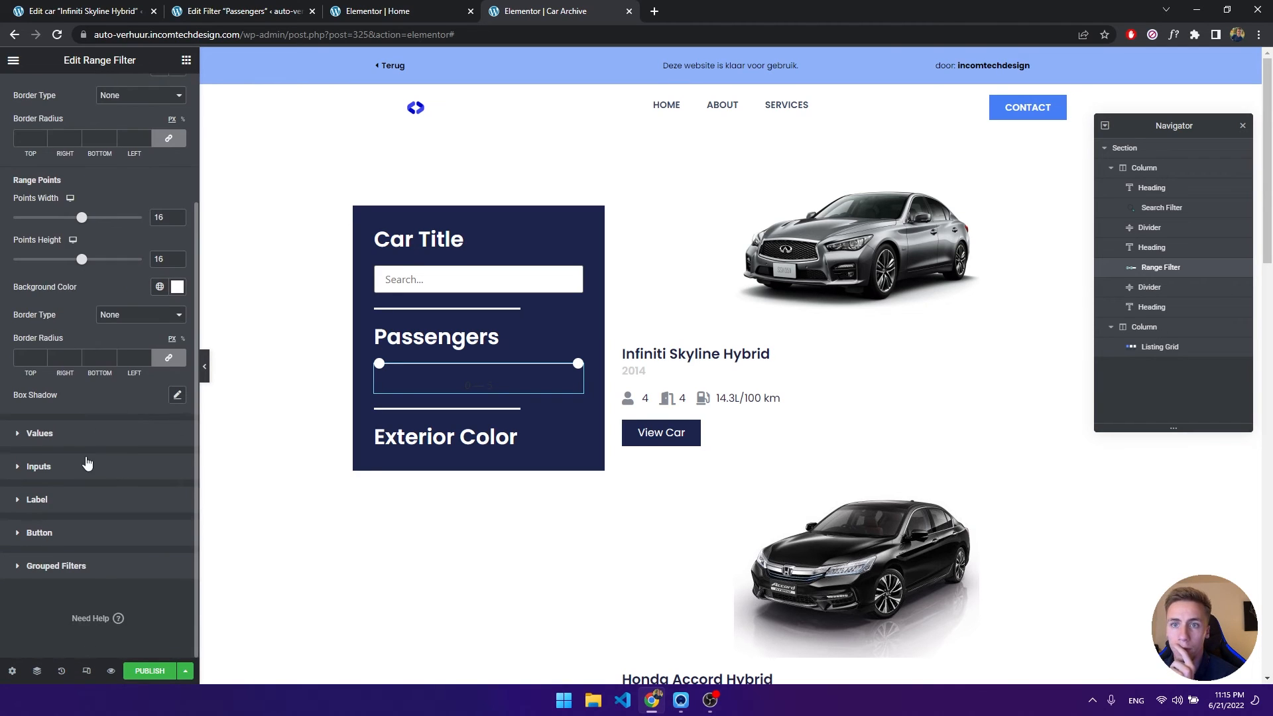
pyautogui.click(68, 434)
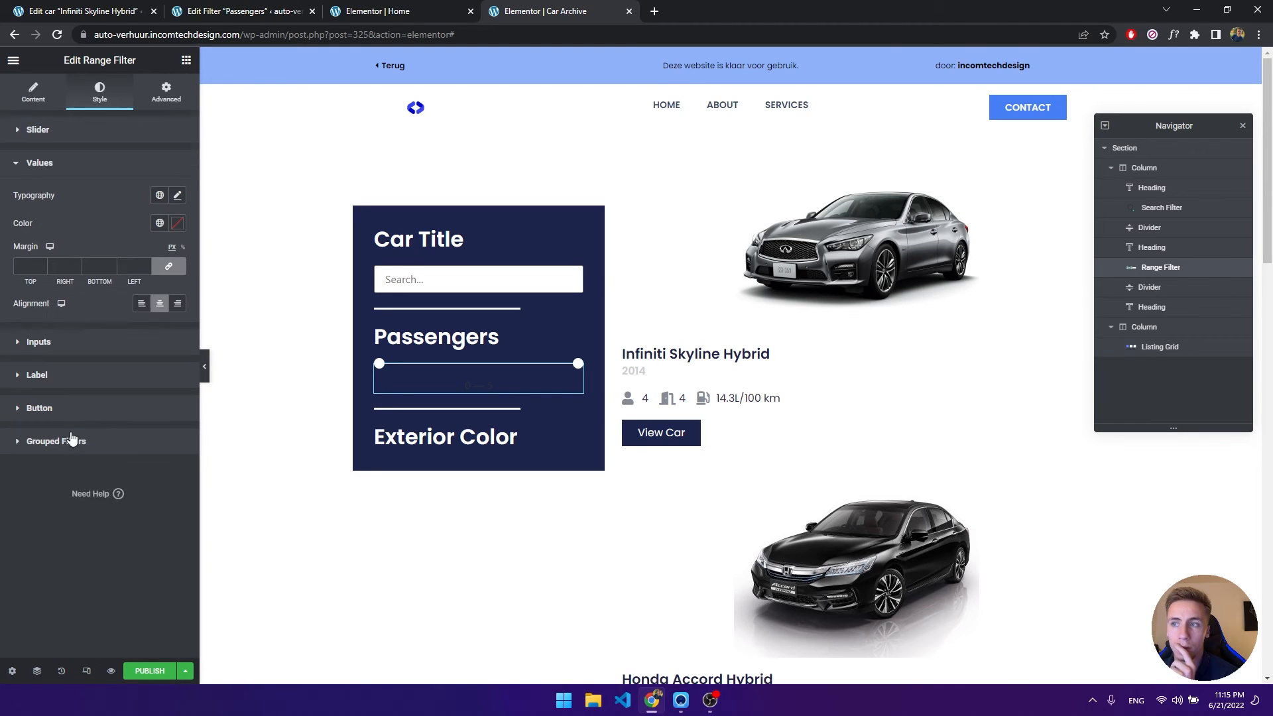
pyautogui.click(177, 223)
pyautogui.moveTo(97, 364); pyautogui.dragTo(2, 188)
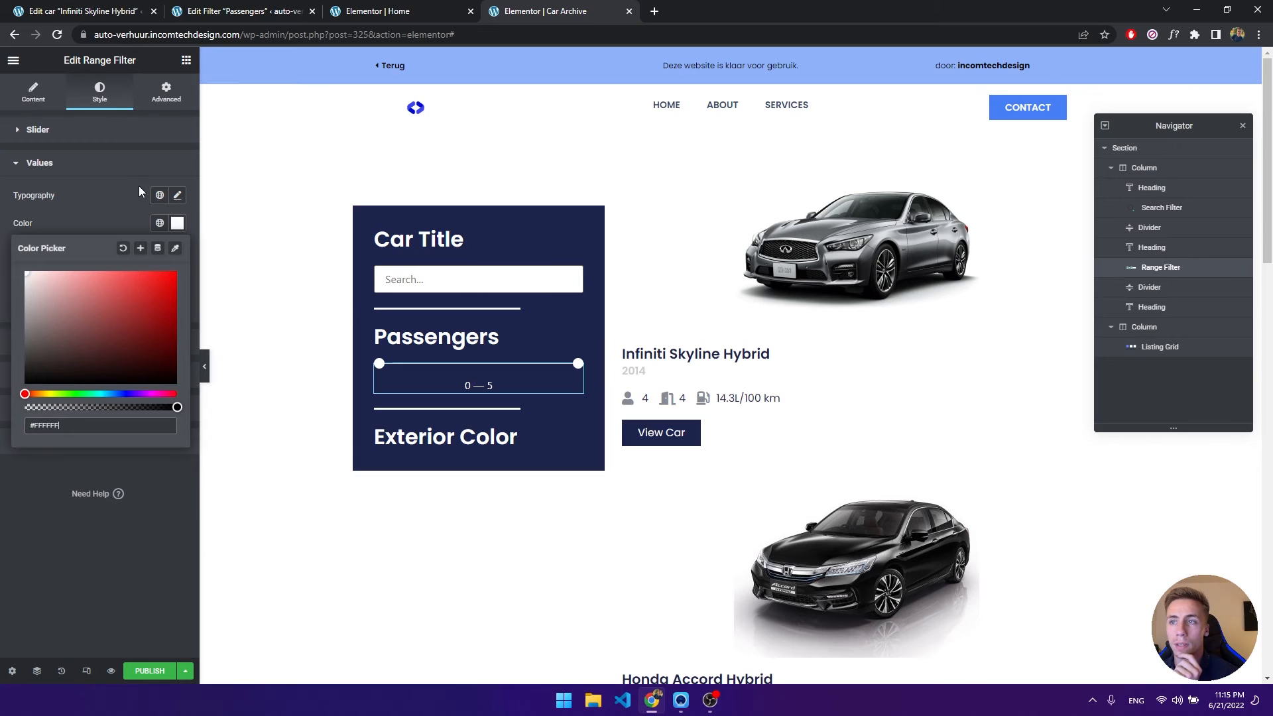
pyautogui.click(177, 205)
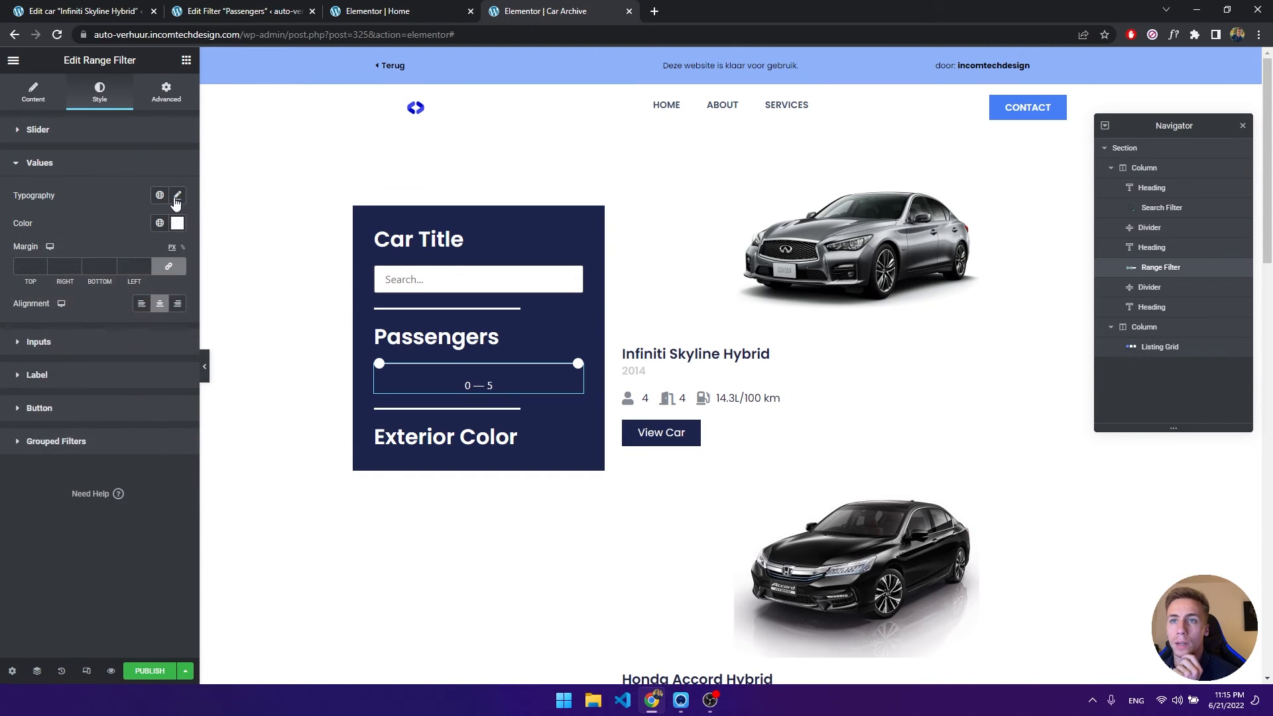
# Set the range filter values' font family to Poppins and align the values left.
pyautogui.click(178, 195)
pyautogui.click(158, 258)
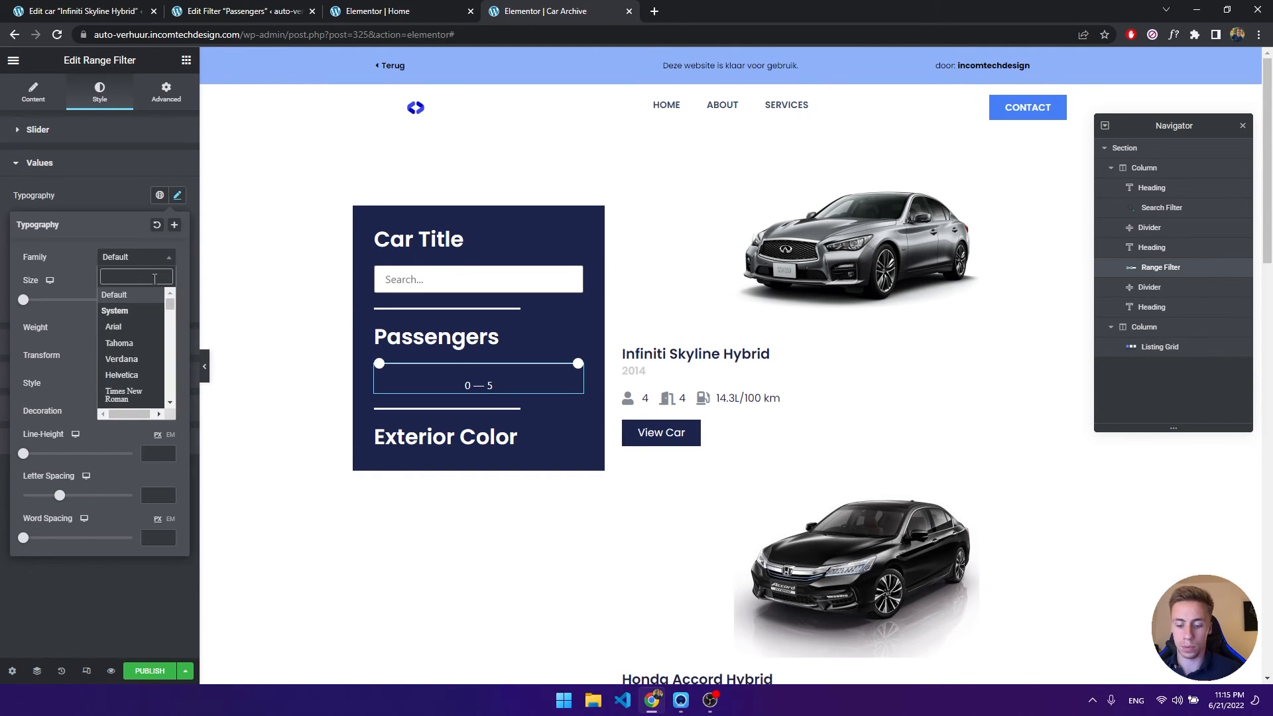
pyautogui.write('popp')
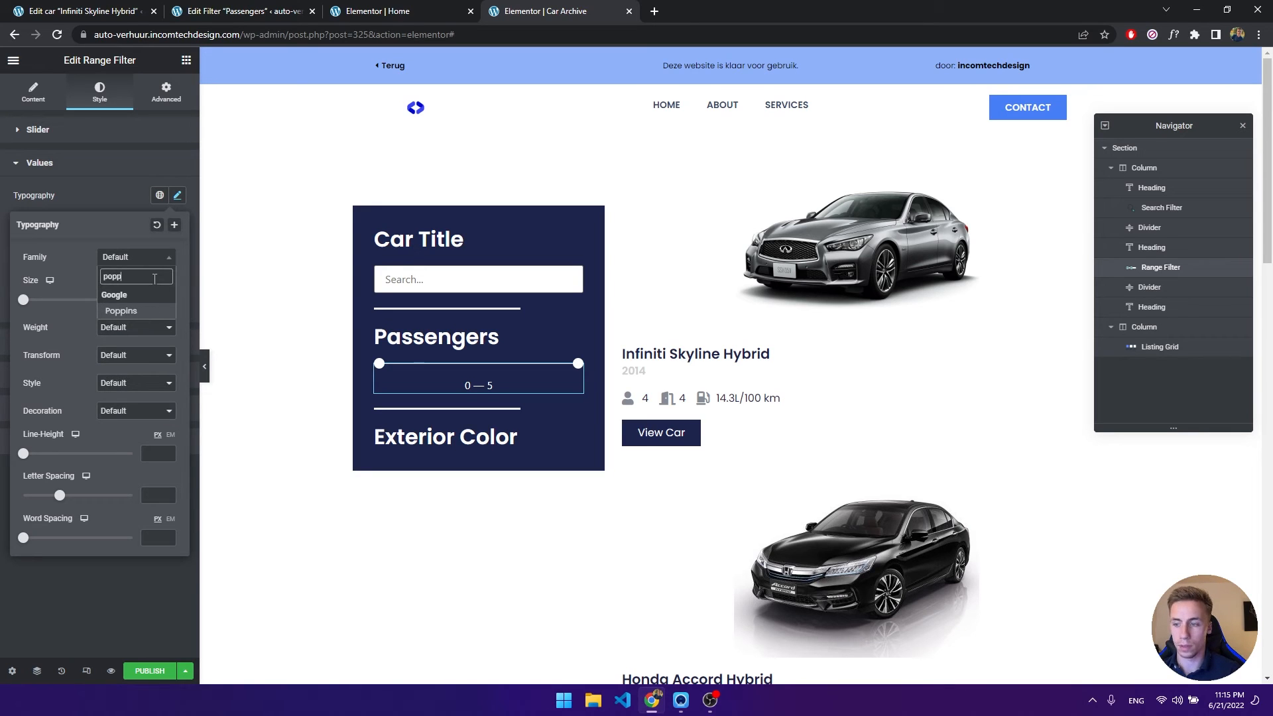
pyautogui.press('Return')
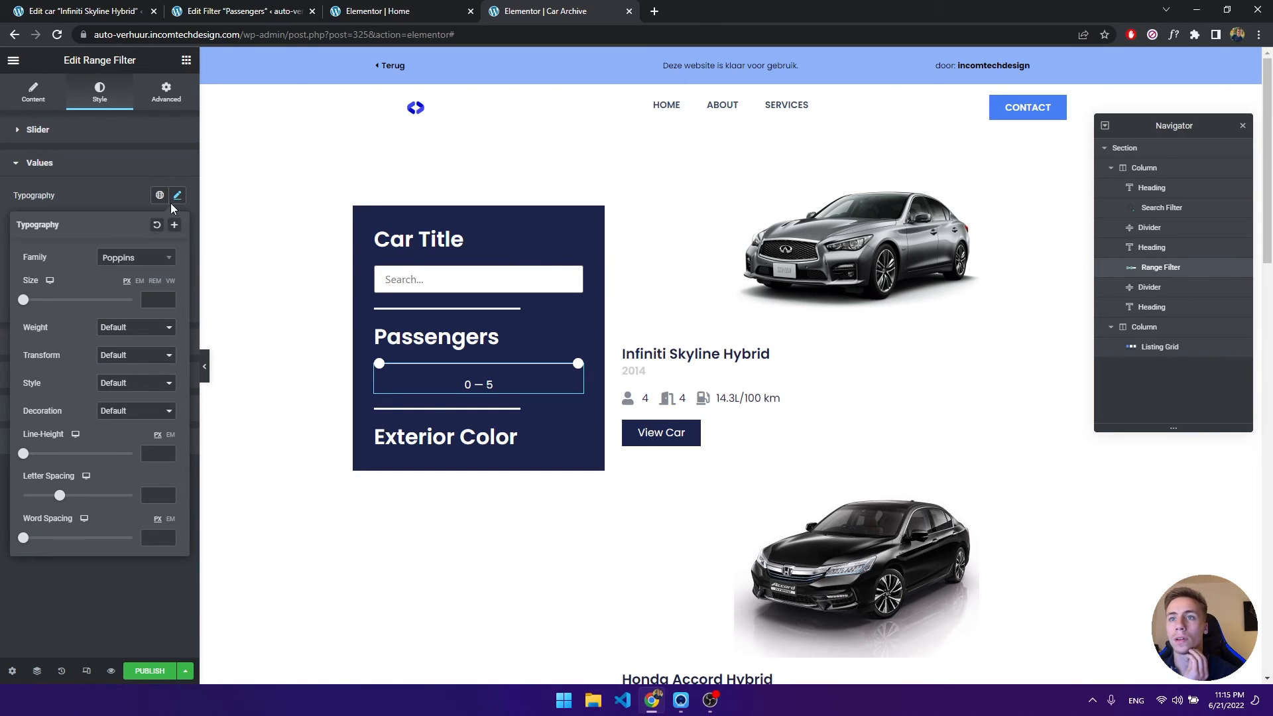
pyautogui.click(174, 199)
pyautogui.click(142, 303)
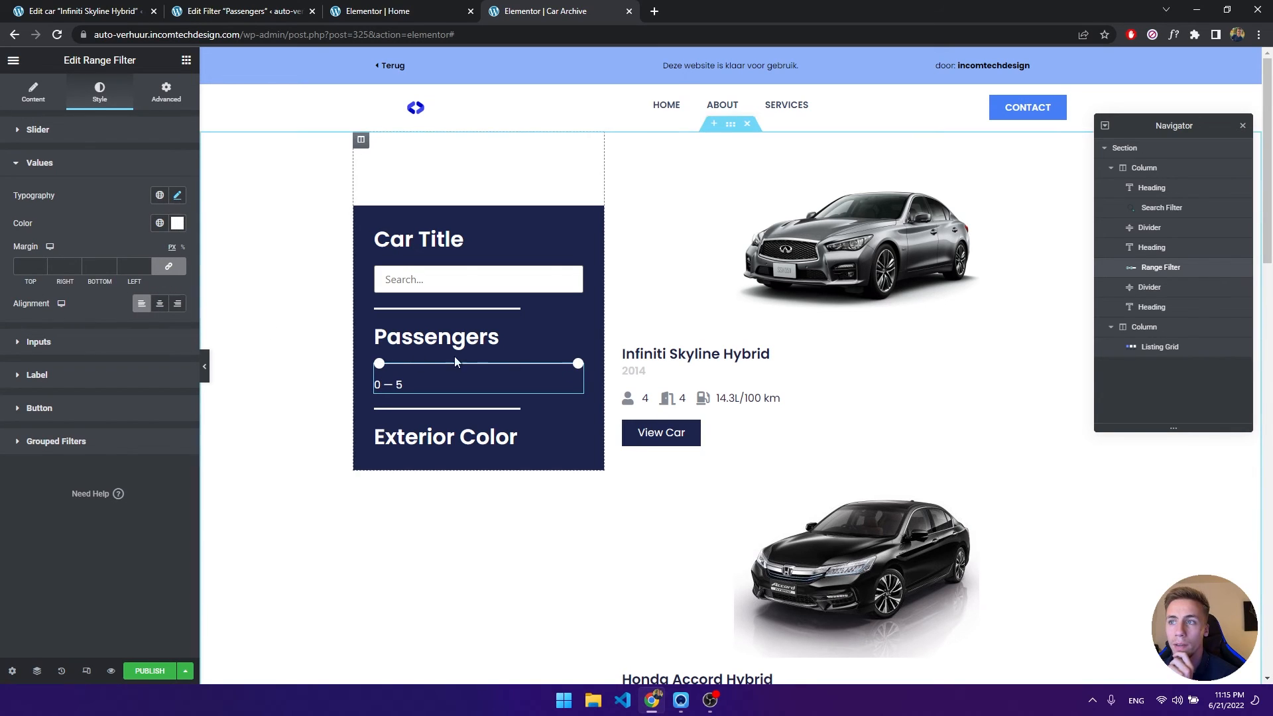
# Test the Passengers slider handles and preview the page with the editing panel hidden.
pyautogui.moveTo(379, 364)
pyautogui.mouseDown()
pyautogui.moveTo(528, 367)
pyautogui.moveTo(379, 364)
pyautogui.mouseUp()
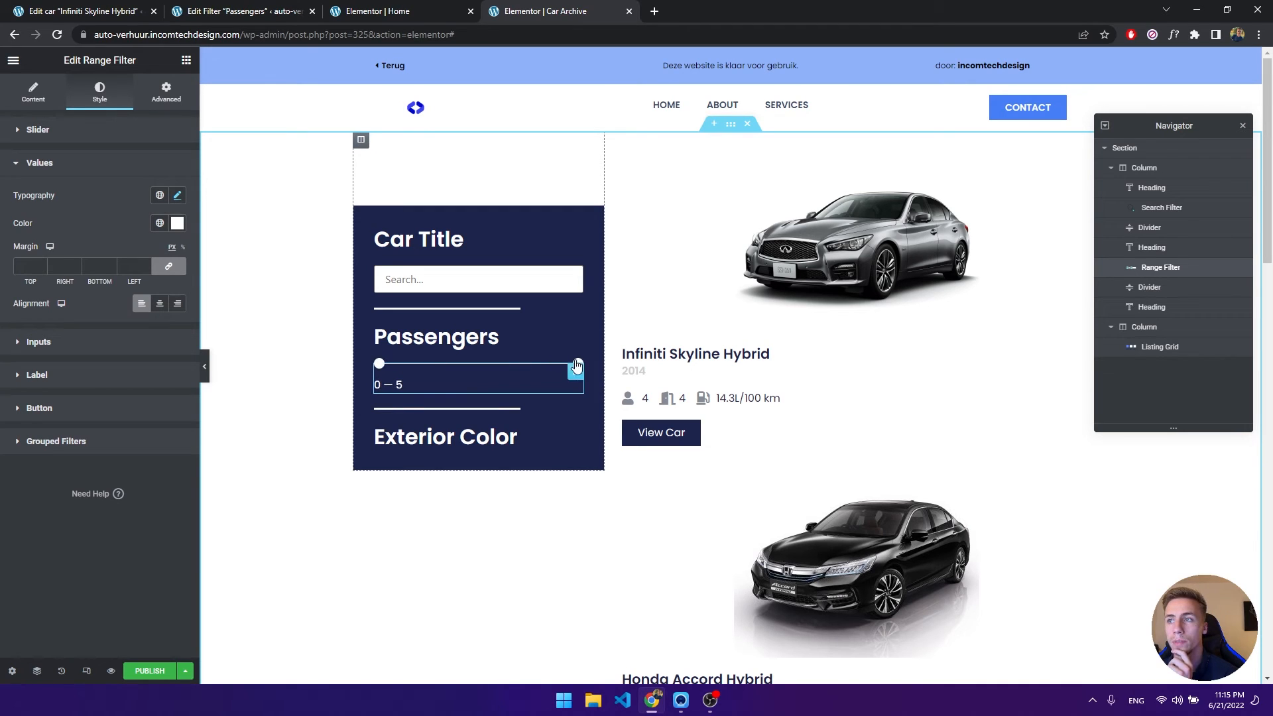
pyautogui.moveTo(574, 367); pyautogui.dragTo(491, 379)
pyautogui.click(204, 366)
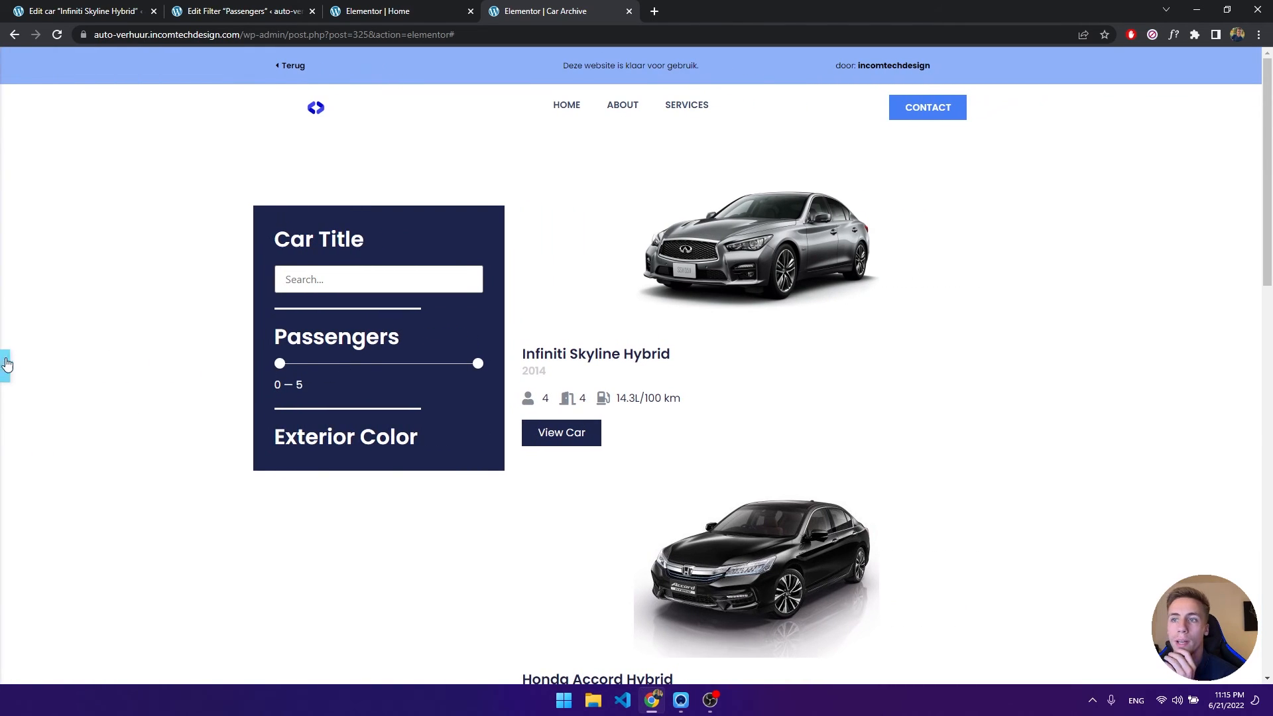
pyautogui.click(5, 366)
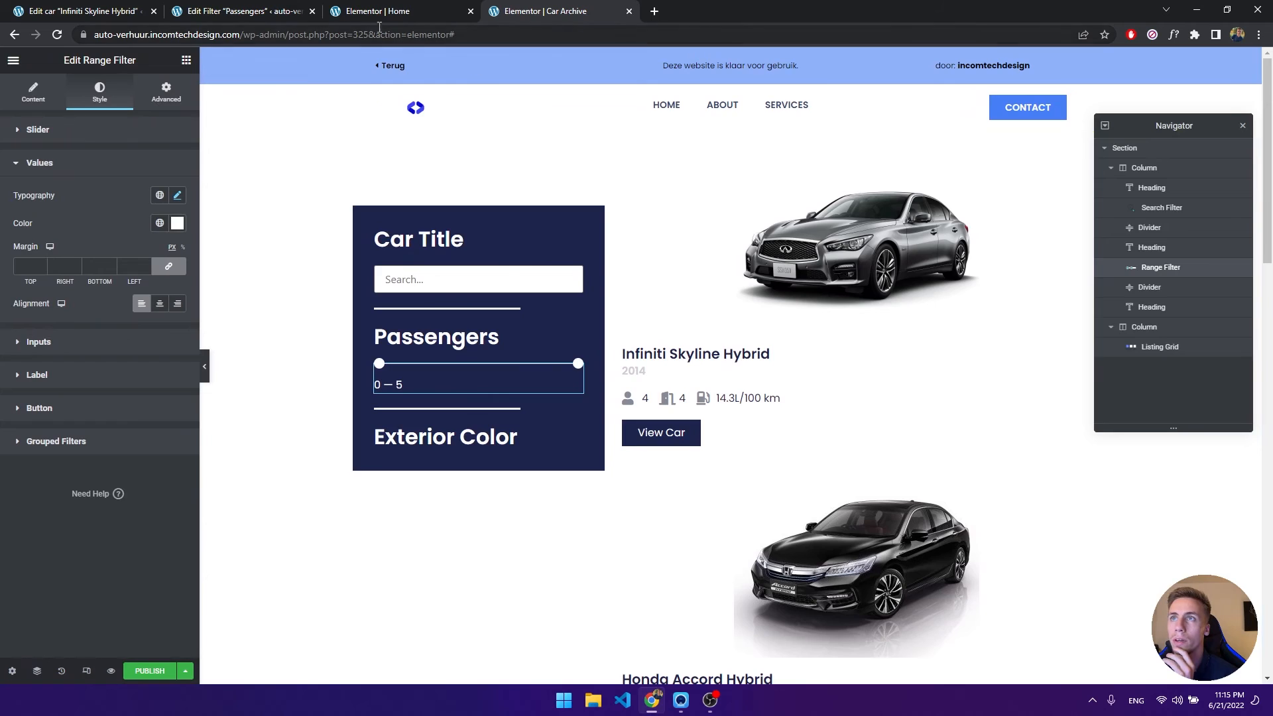
# Return to the Smart Filters list in the WordPress admin and open the Exterior Color filter.
pyautogui.click(252, 8)
pyautogui.click(14, 34)
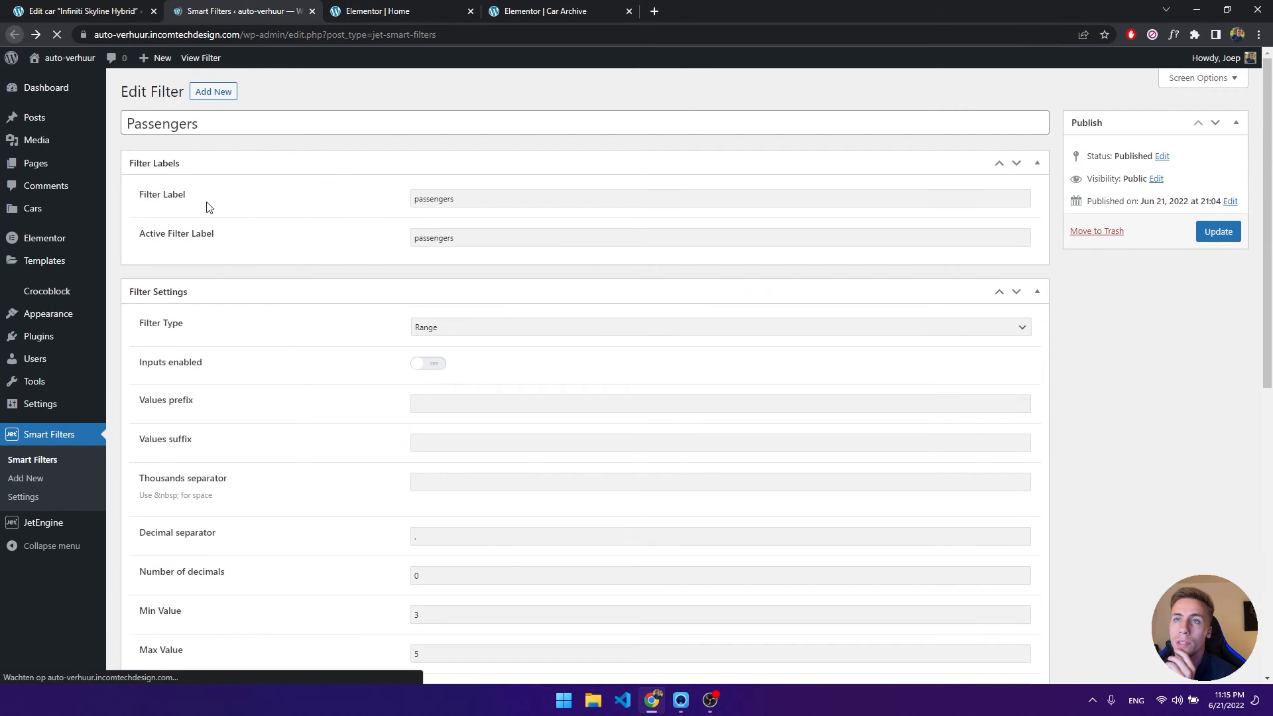
pyautogui.click(169, 191)
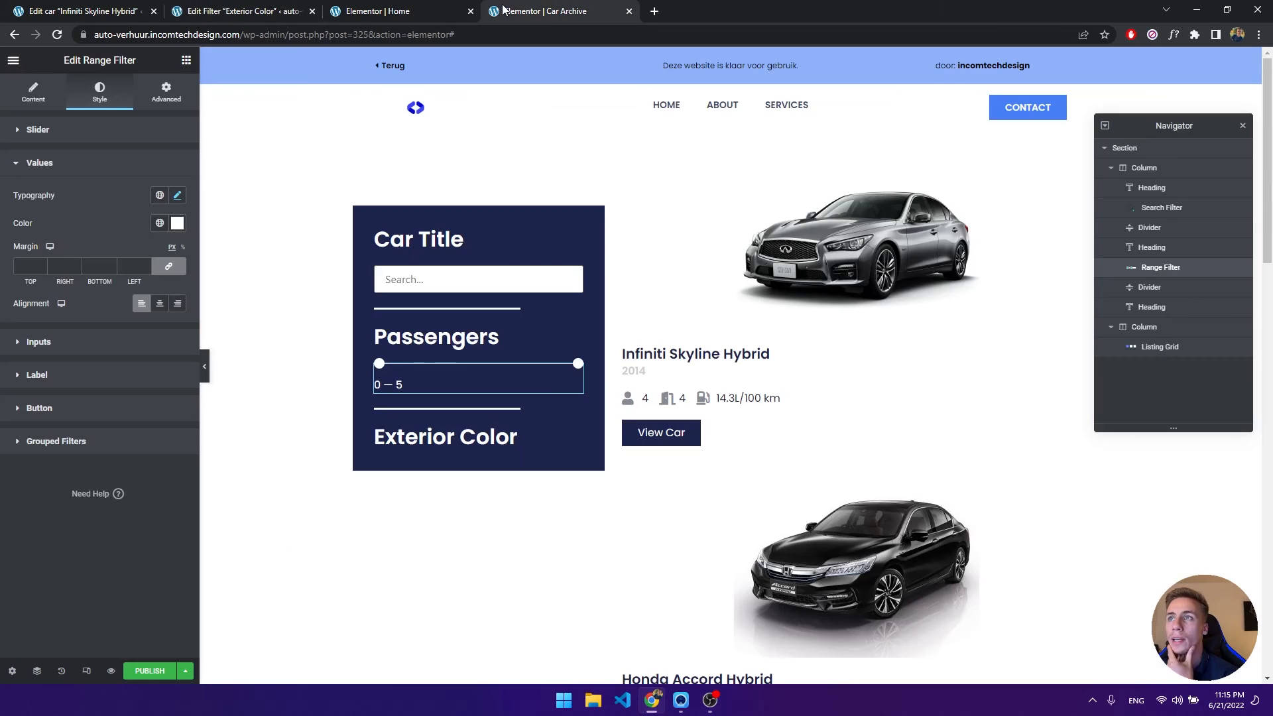
# Switch back to the Car Archive template and add a Select Filter widget beneath the Exterior Color heading.
pyautogui.click(534, 10)
pyautogui.click(185, 61)
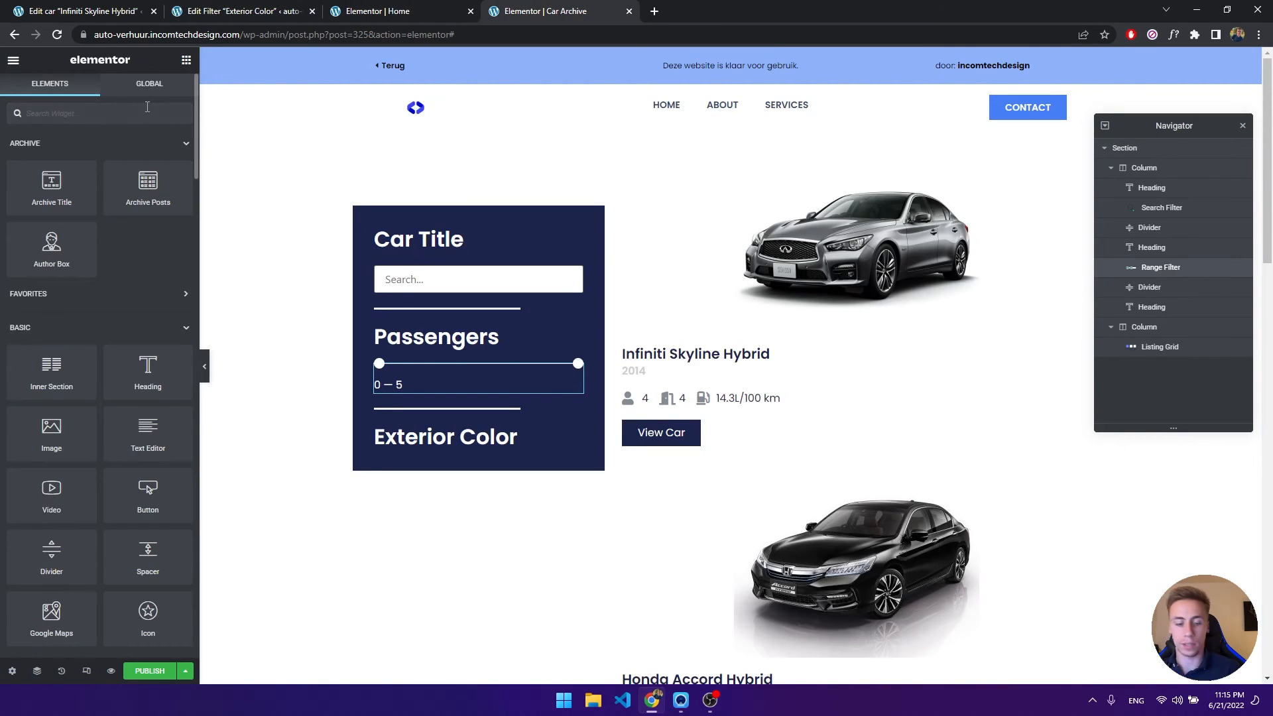
pyautogui.write('sele')
pyautogui.moveTo(73, 164); pyautogui.dragTo(482, 468)
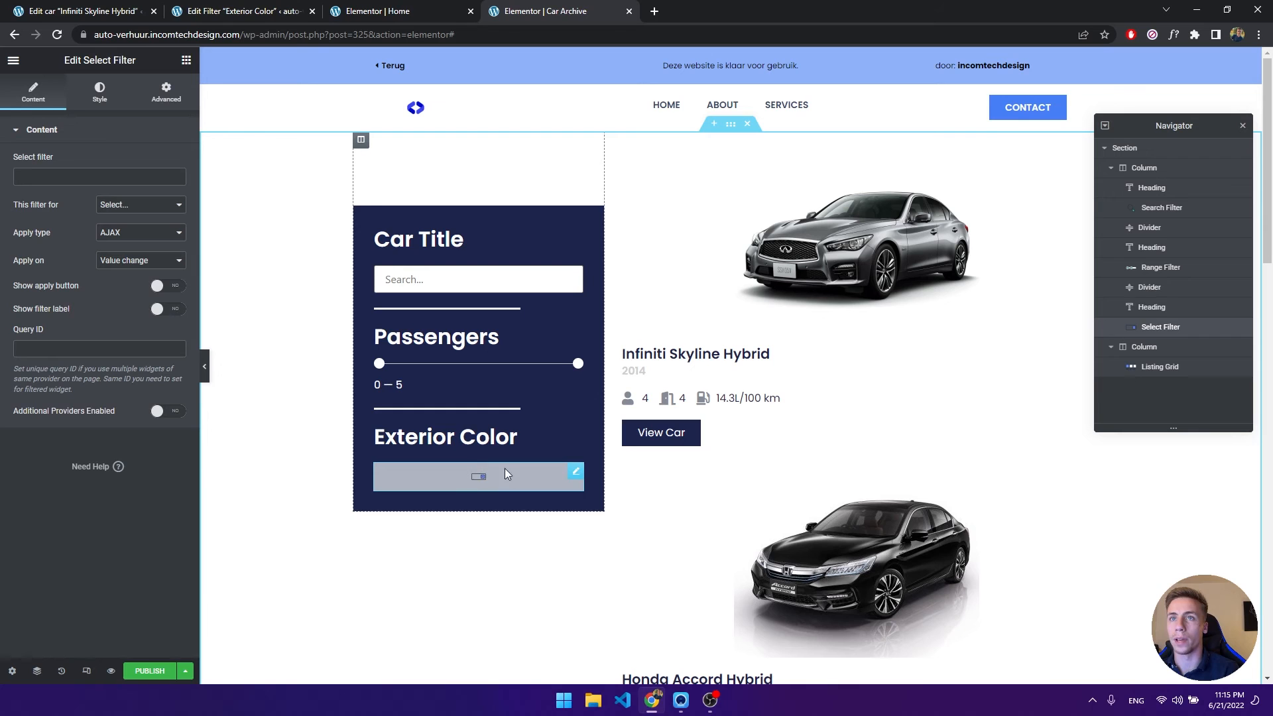
# Assign the Exterior Color filter to the new Select Filter widget, checking the filter's name in its edit page.
pyautogui.click(76, 175)
pyautogui.click(237, 11)
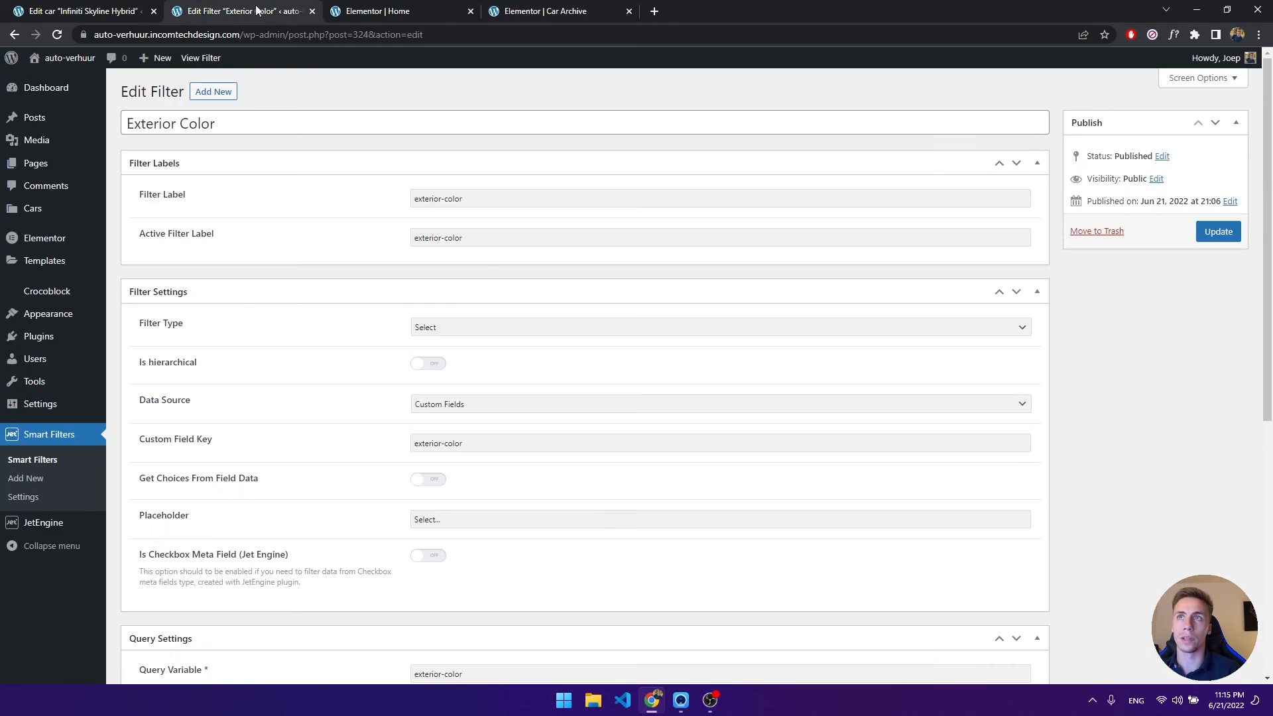
pyautogui.click(530, 11)
pyautogui.write('exter')
pyautogui.click(56, 194)
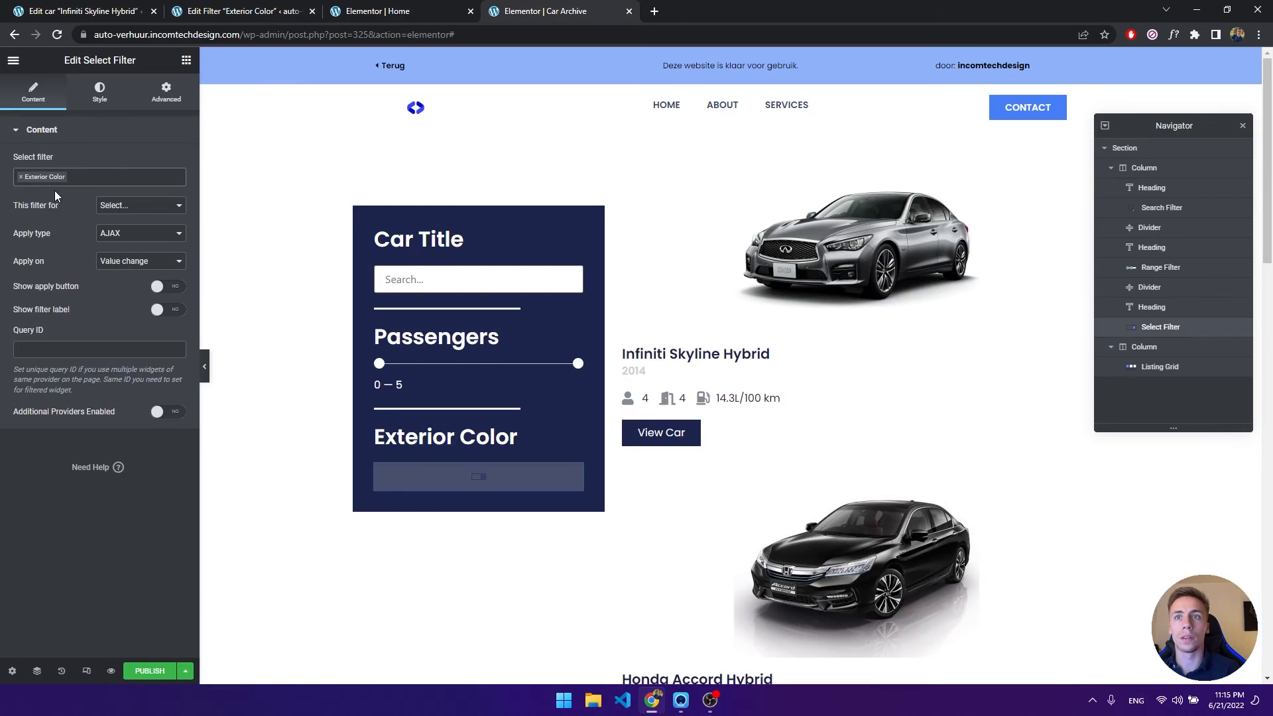
# Make the Select Filter apply to Elementor Pro Archive, keeping the AJAX apply type.
pyautogui.click(129, 205)
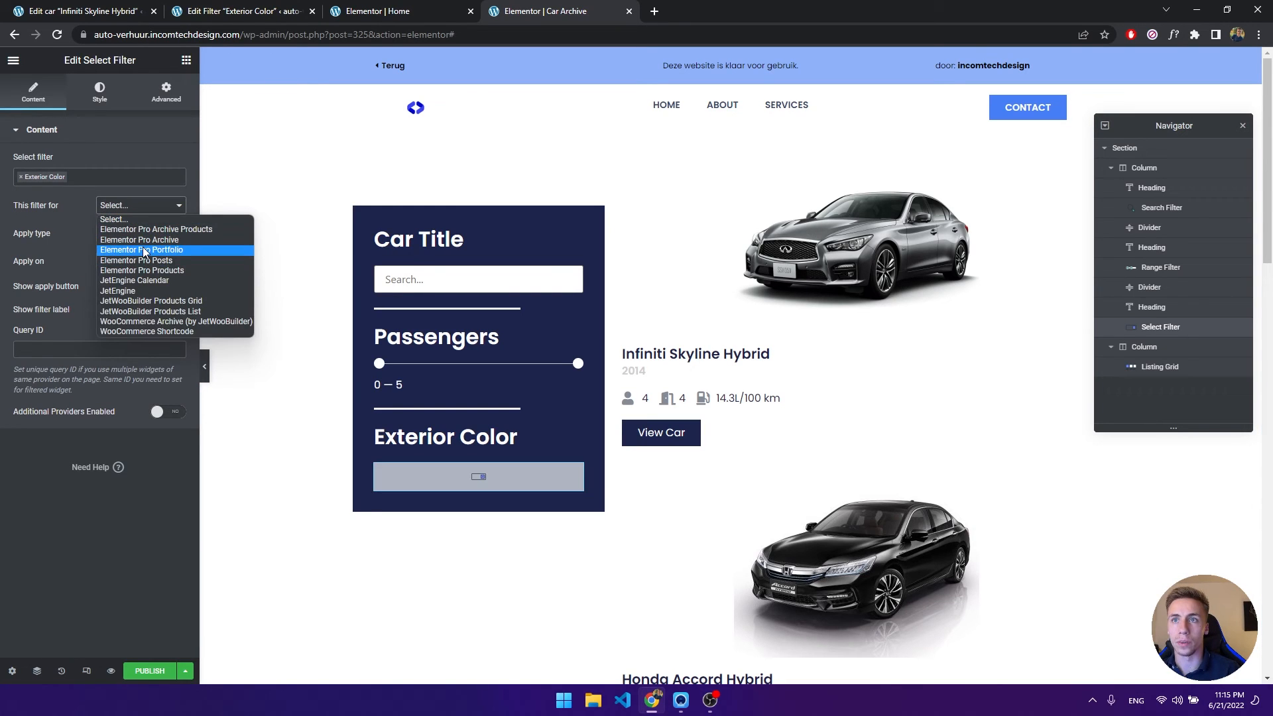
pyautogui.click(142, 241)
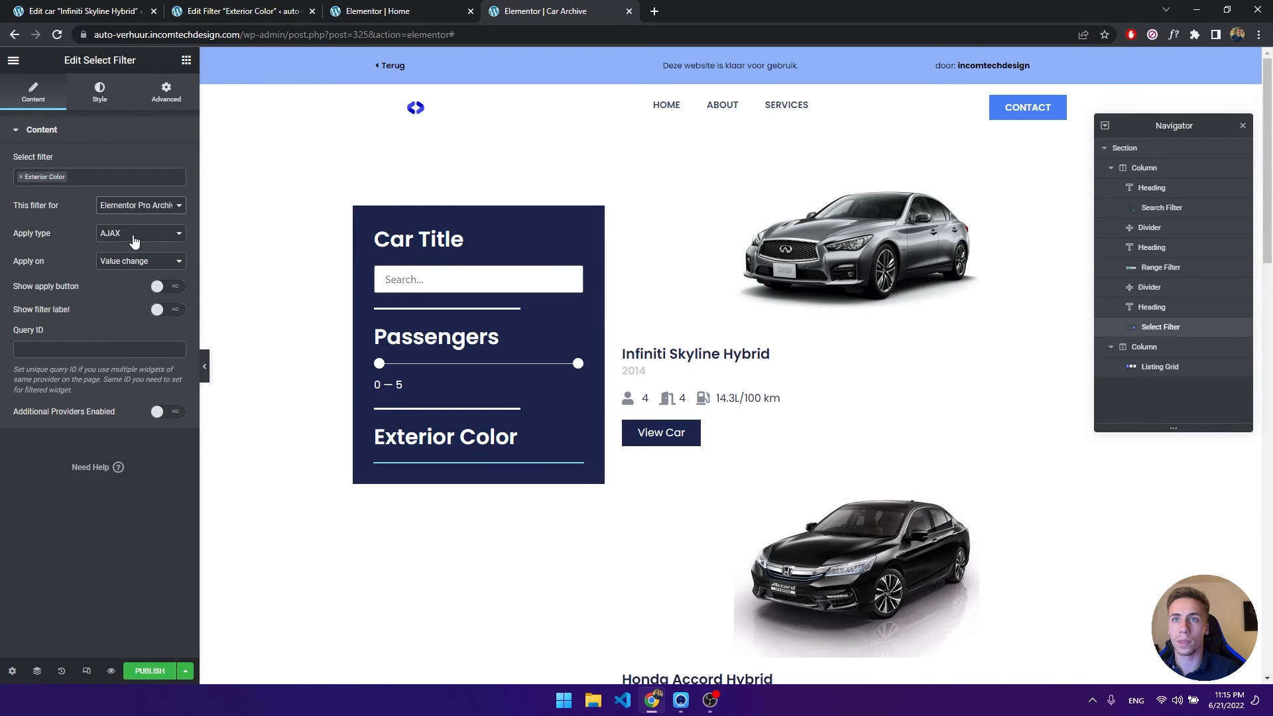
pyautogui.click(134, 235)
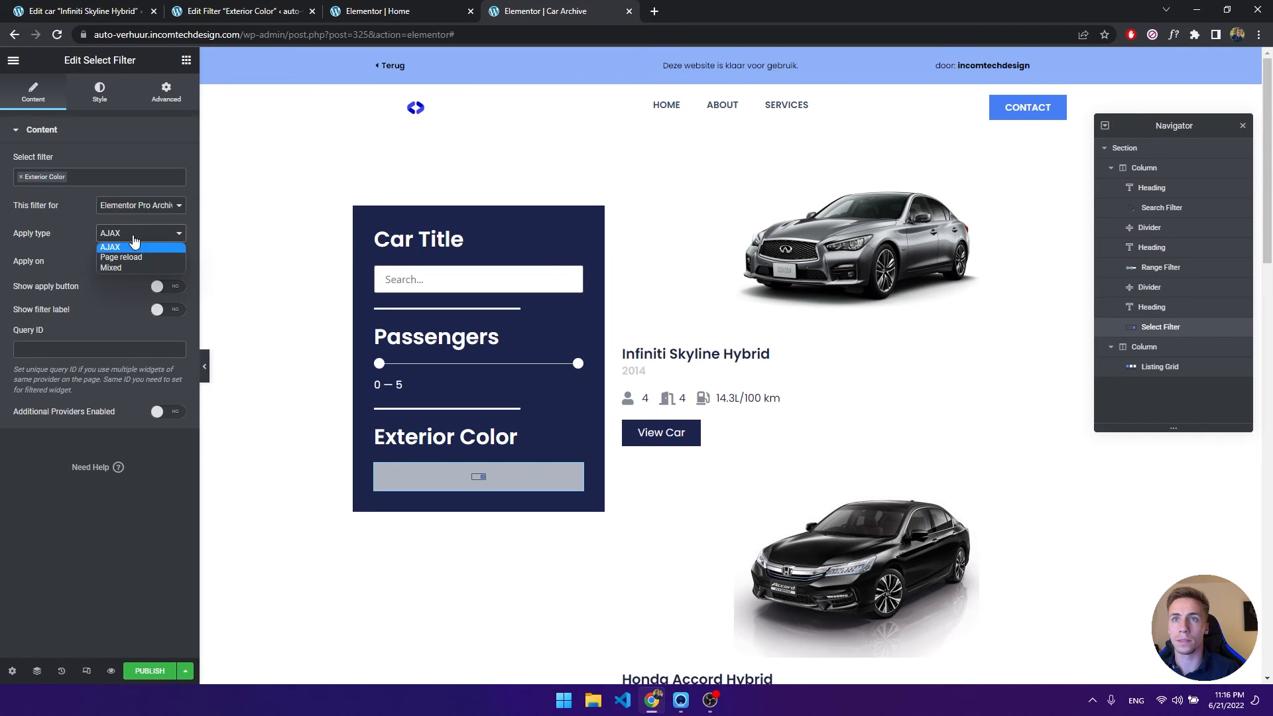
pyautogui.click(133, 238)
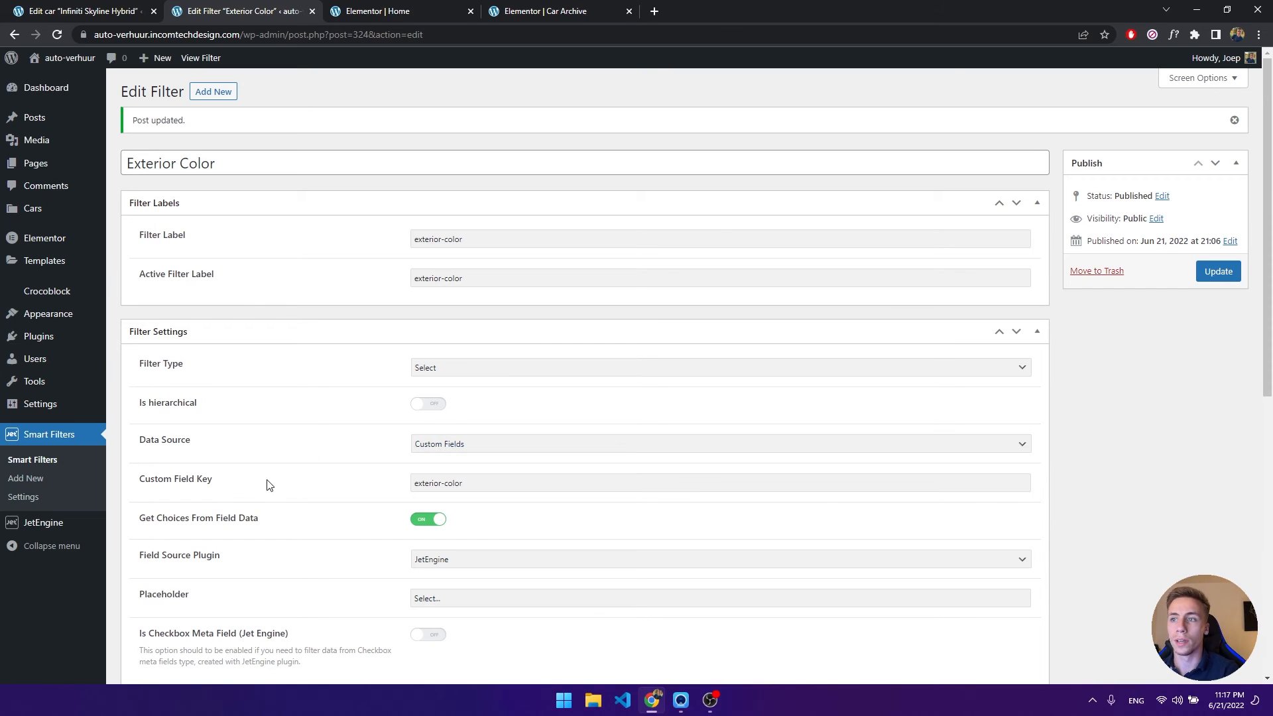
# Review the Exterior Color filter's custom field key against the car's field name, and its Get Choices From Field Data setting.
pyautogui.moveTo(138, 482); pyautogui.dragTo(236, 486)
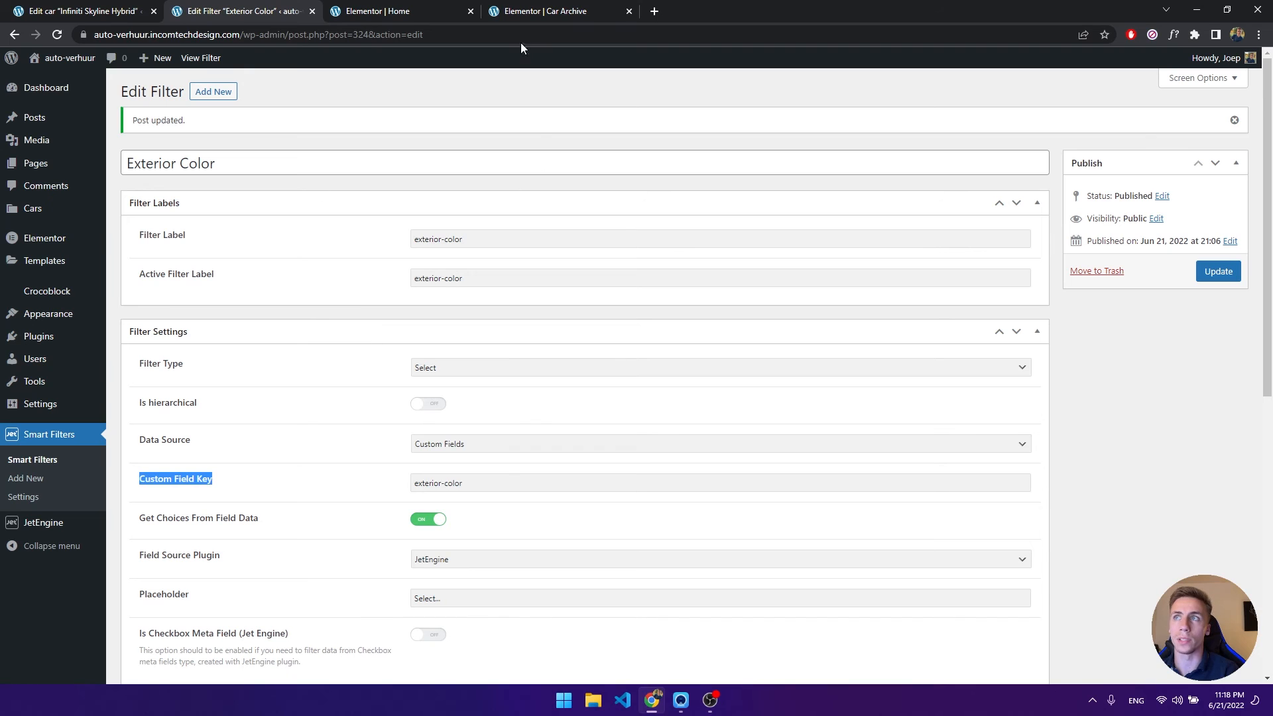
pyautogui.click(99, 10)
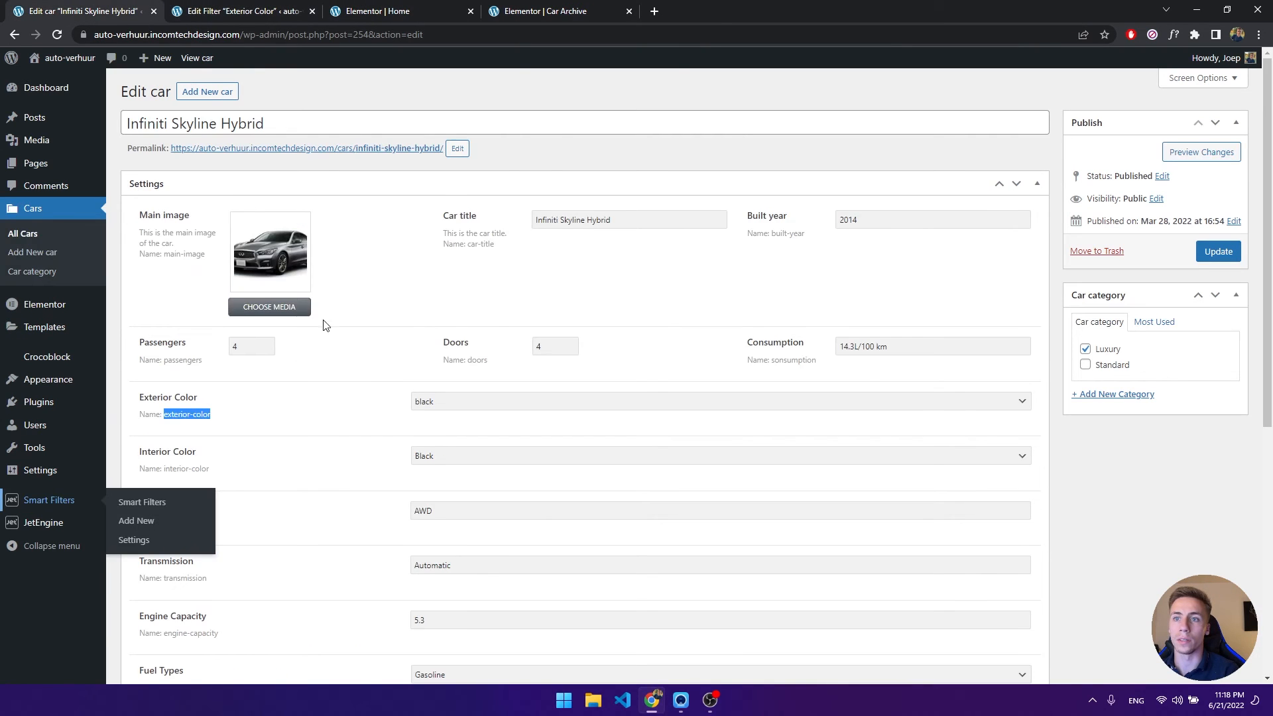
pyautogui.click(252, 11)
pyautogui.moveTo(148, 516); pyautogui.dragTo(264, 522)
pyautogui.click(264, 522)
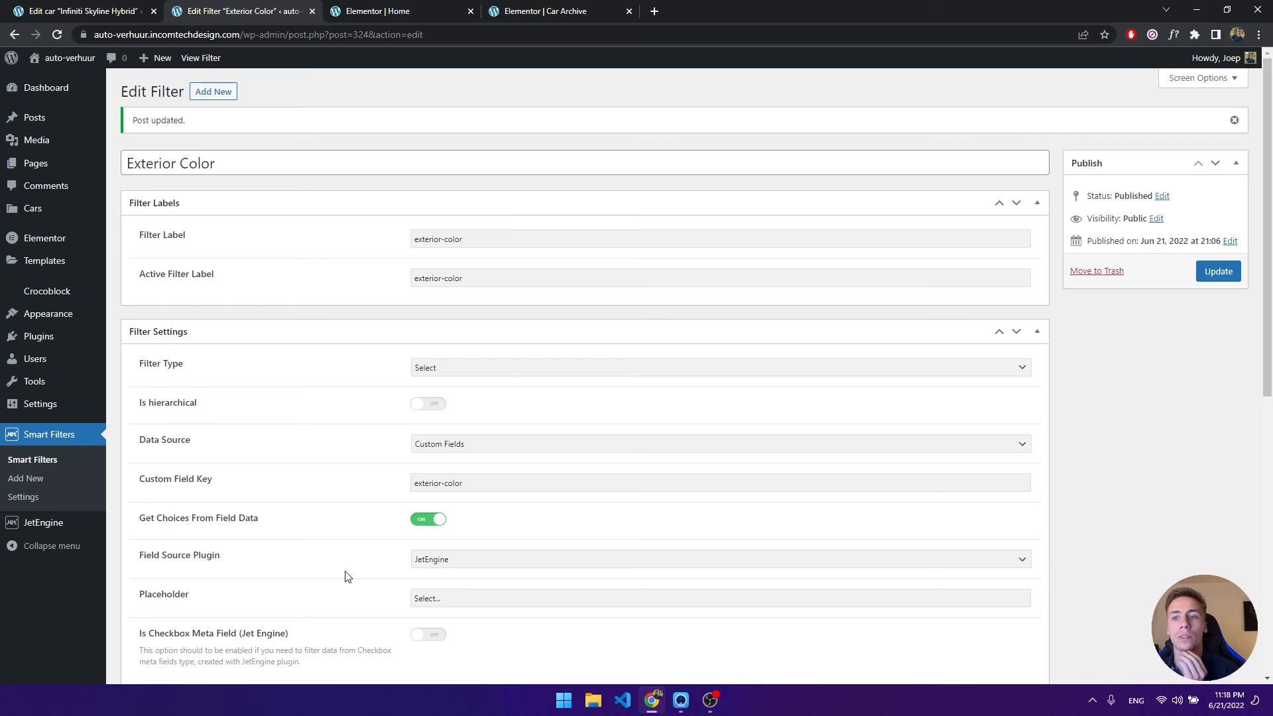
pyautogui.scroll(-2, 344, 576)
pyautogui.scroll(2, 368, 537)
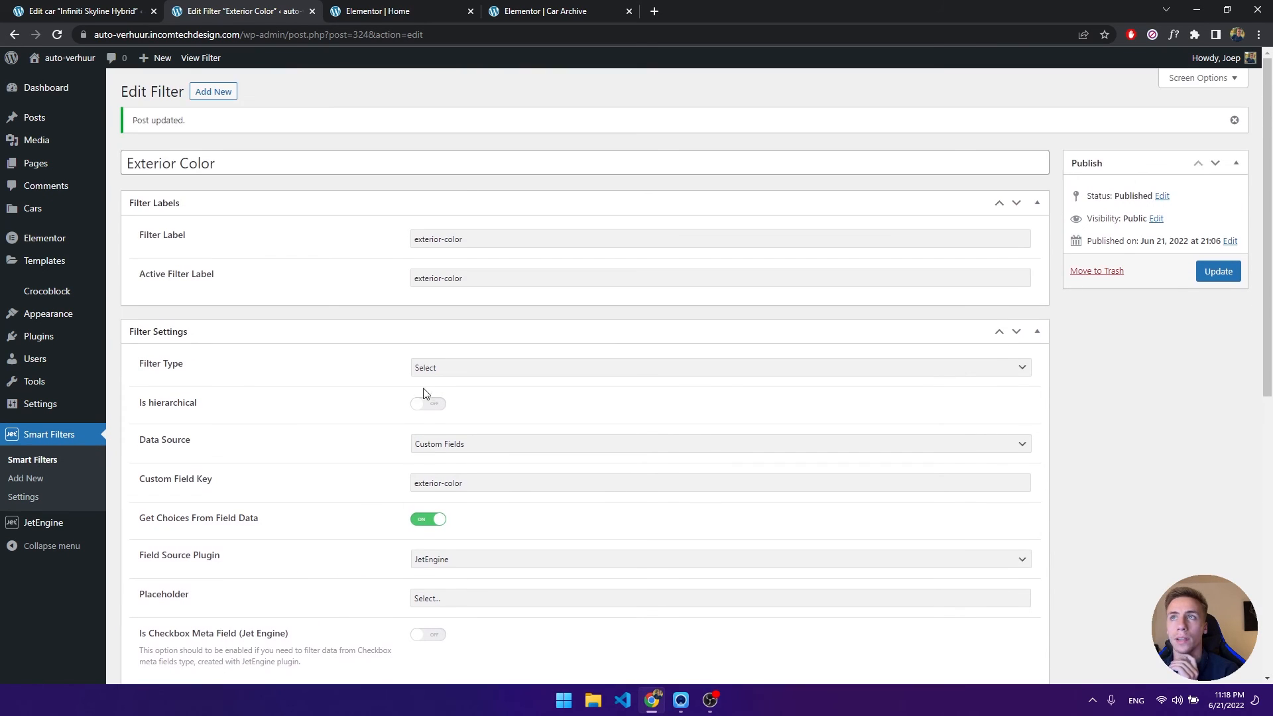
# Check the color choices offered by the Exterior Color dropdown in the Car Archive template, leaving it on Select...
pyautogui.click(548, 8)
pyautogui.click(424, 477)
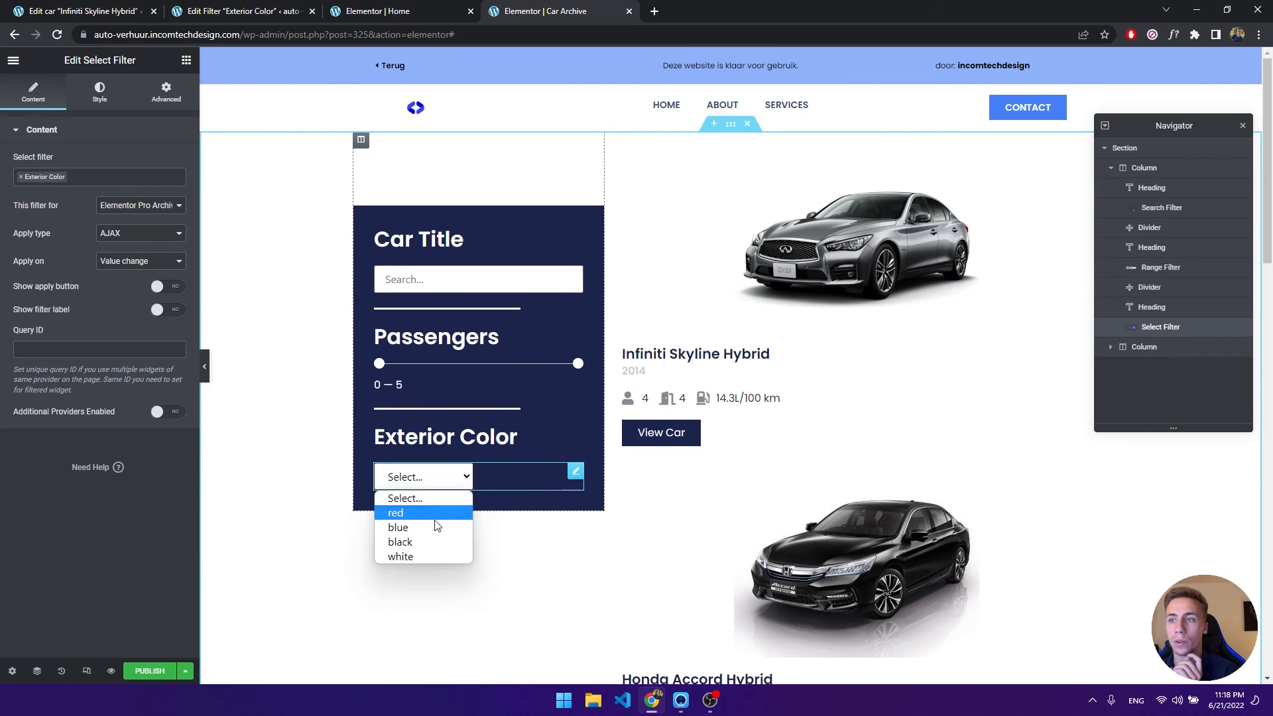
pyautogui.click(405, 498)
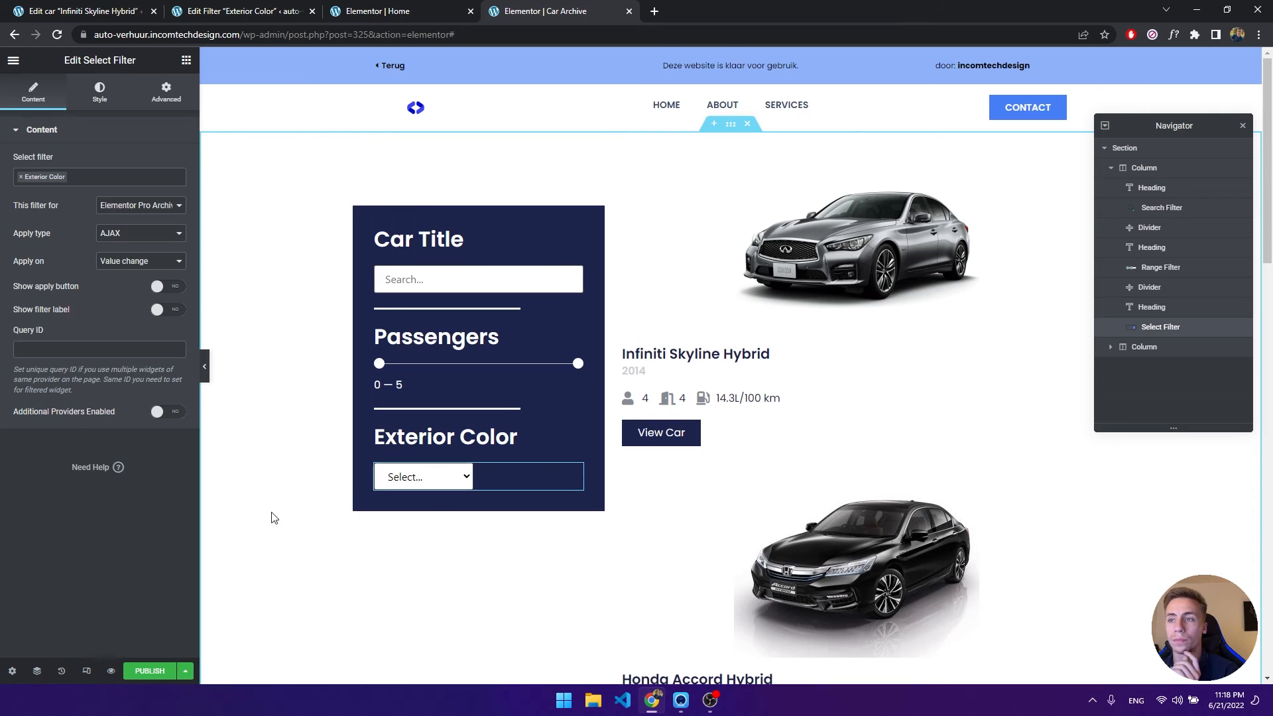
pyautogui.scroll(-3, 274, 517)
pyautogui.scroll(3, 274, 518)
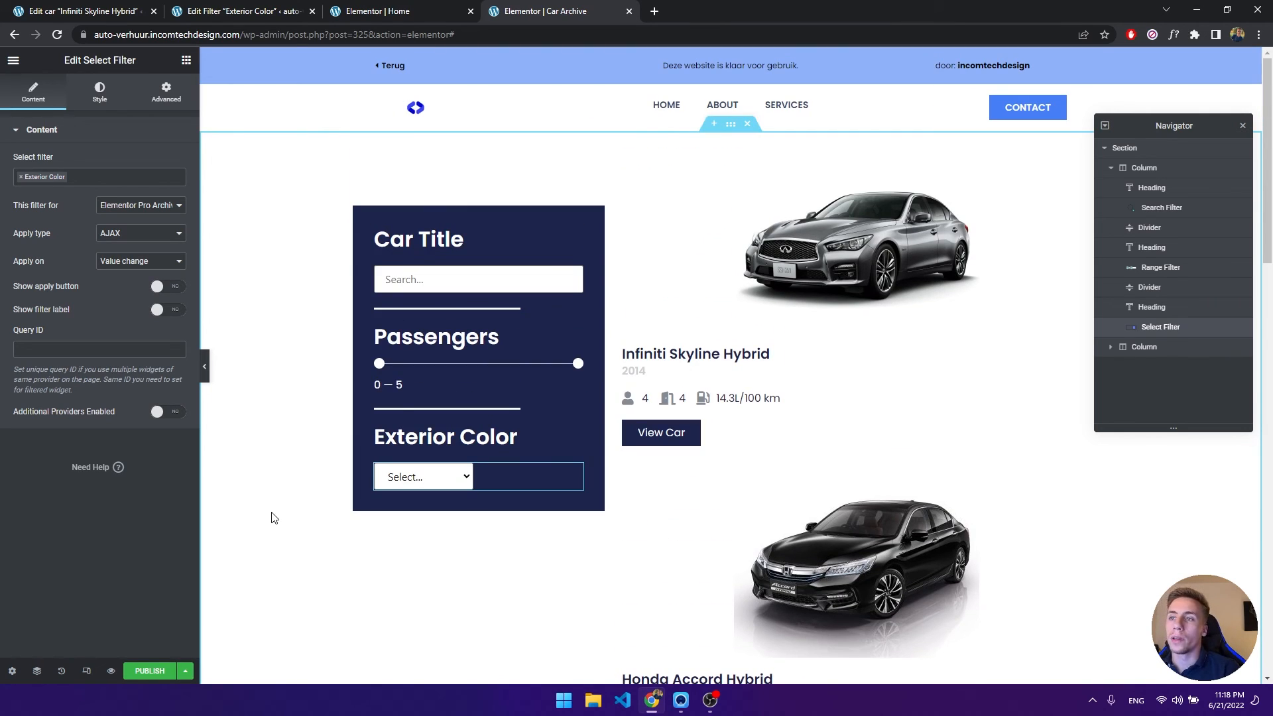
# Copy the divider above the Exterior Color heading and paste it below the select filter.
pyautogui.rightClick(416, 405)
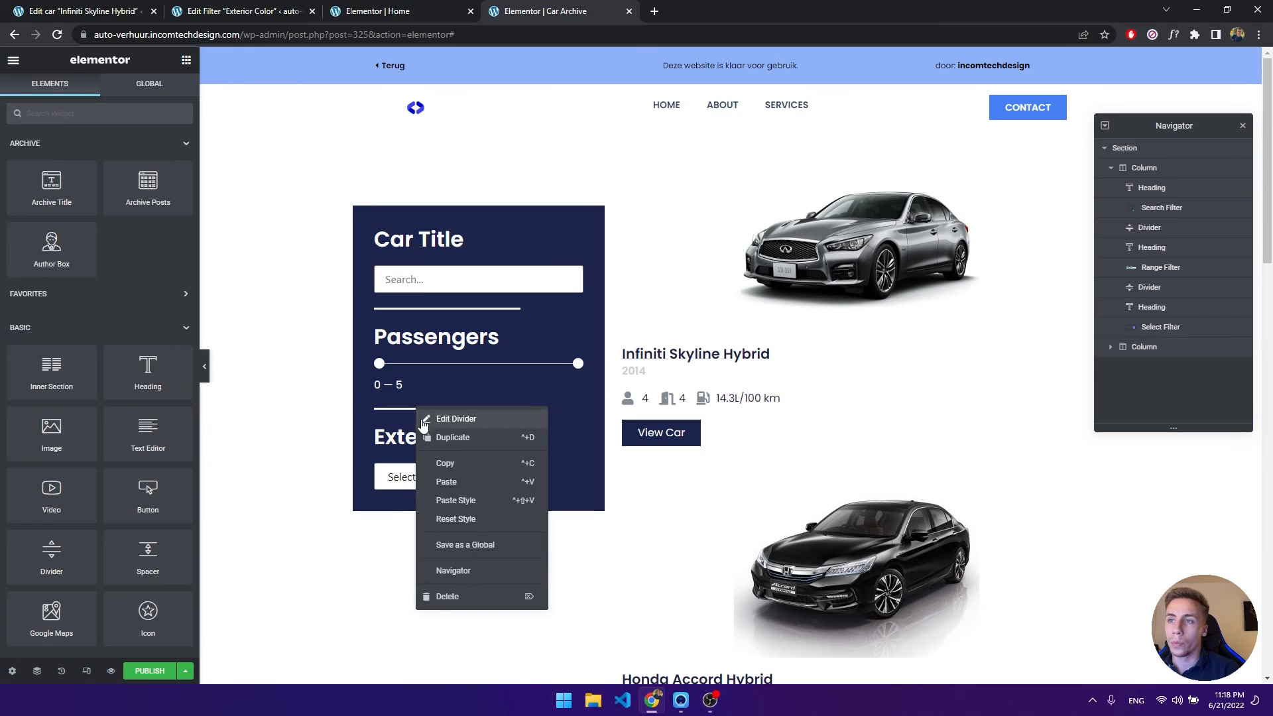
pyautogui.click(491, 464)
pyautogui.rightClick(443, 485)
pyautogui.click(476, 557)
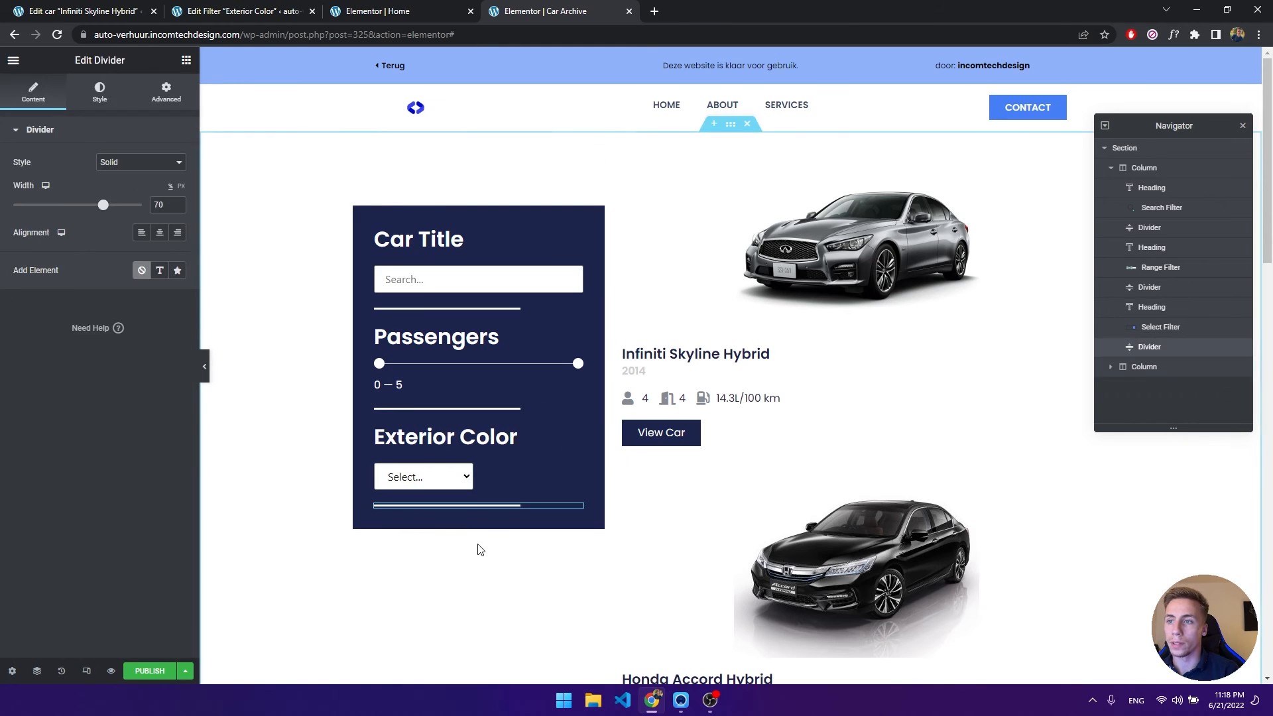
# Paste a copy of the Exterior Color heading below the new divider and retitle it Remove Filters.
pyautogui.rightClick(443, 434)
pyautogui.click(464, 490)
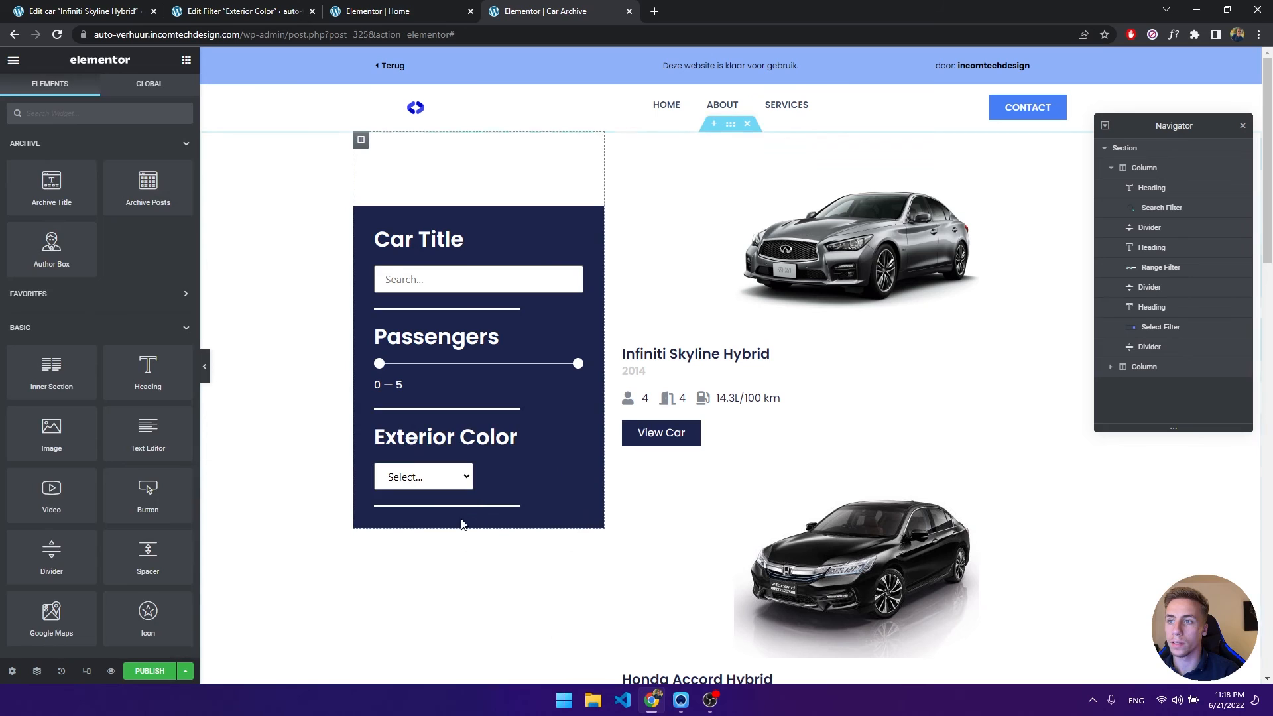
pyautogui.rightClick(459, 509)
pyautogui.click(486, 560)
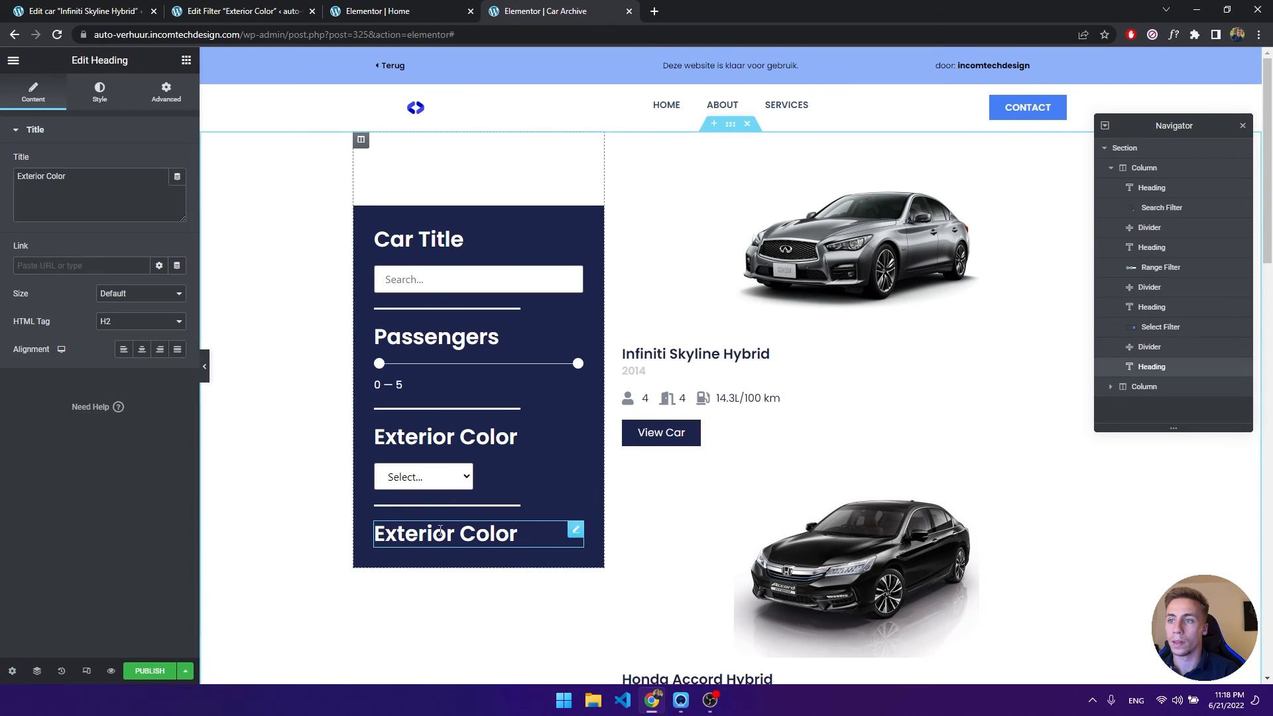
pyautogui.moveTo(127, 184); pyautogui.dragTo(1, 164)
pyautogui.write('R')
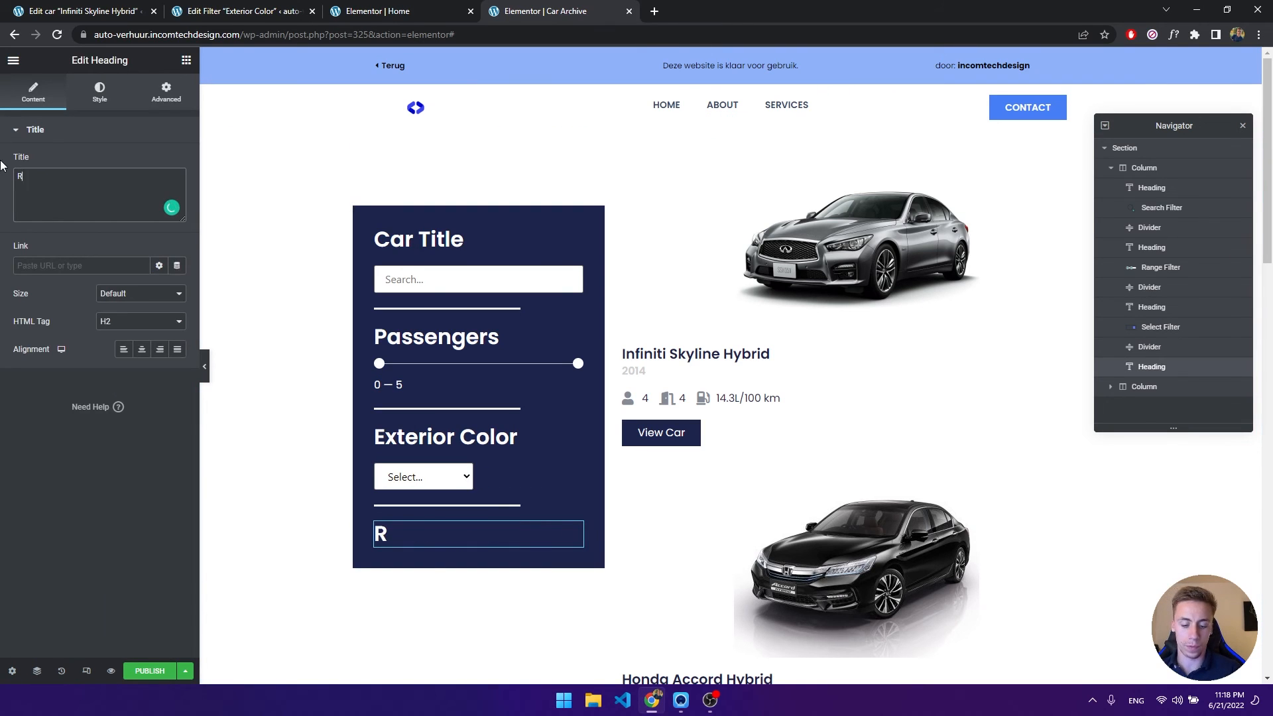
pyautogui.write('emove Filters')
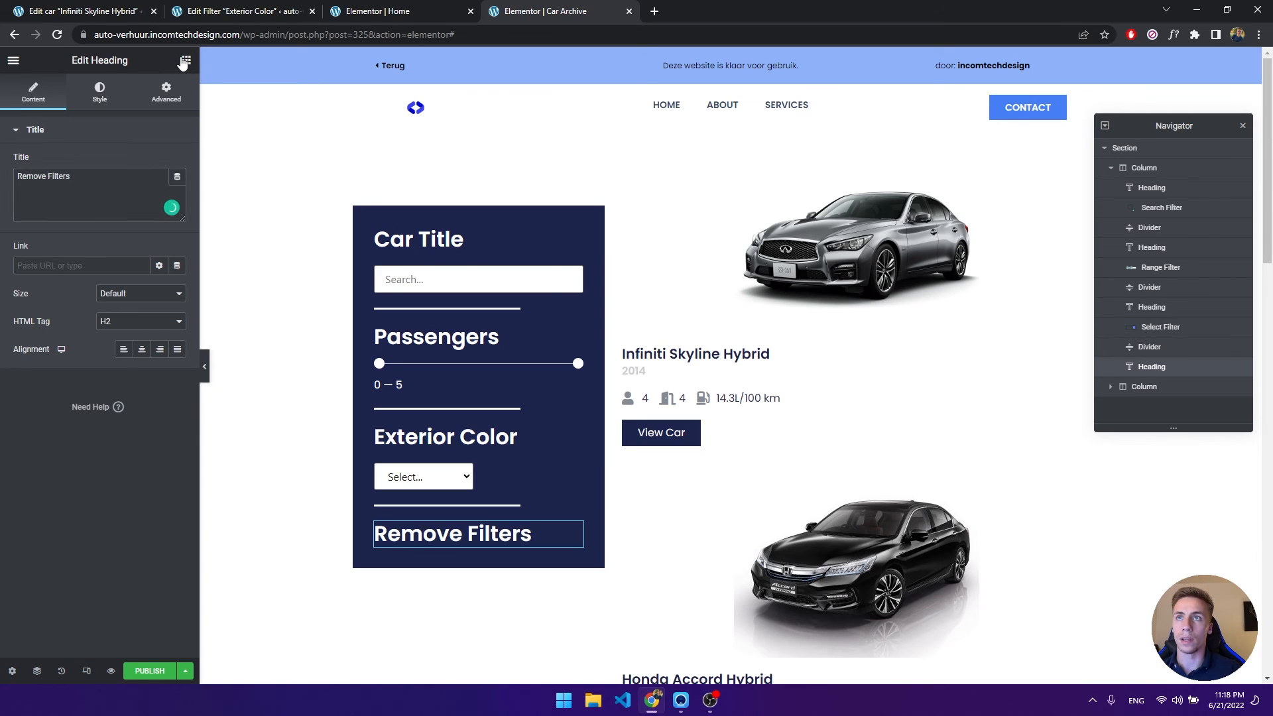
# Add a Remove Filters widget beneath the Remove Filters heading.
pyautogui.click(190, 59)
pyautogui.click(110, 119)
pyautogui.write('remove')
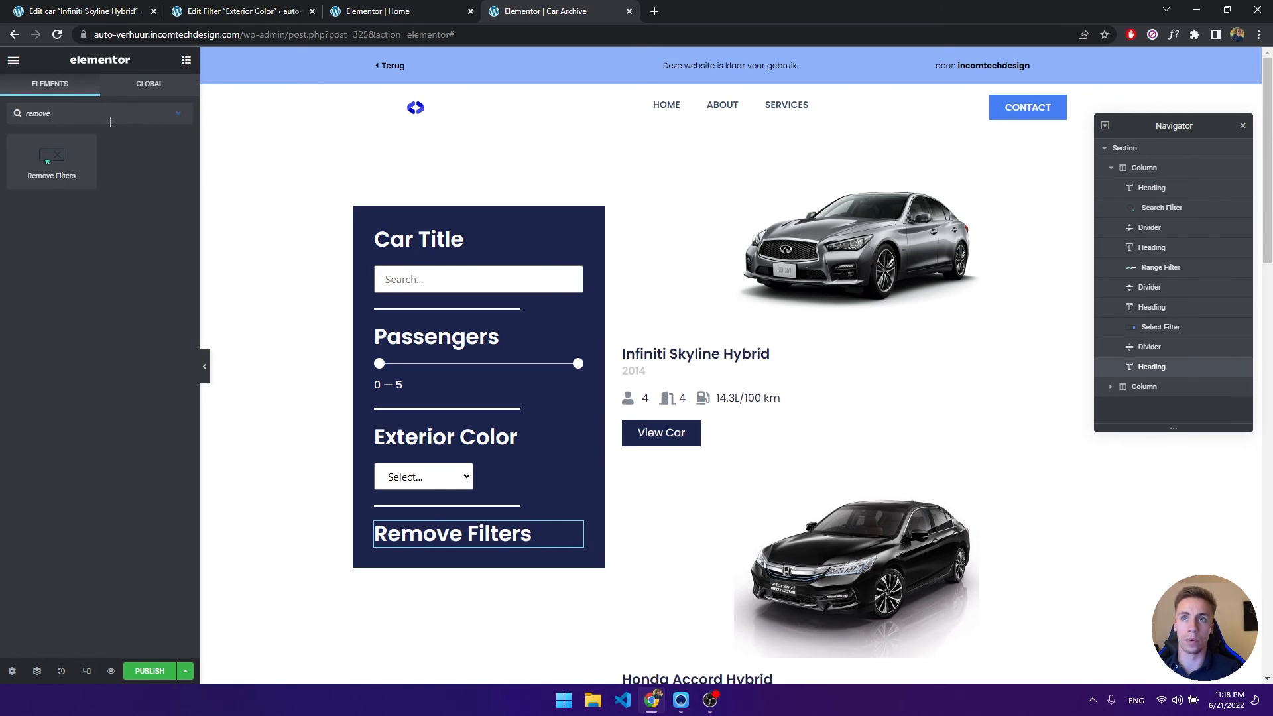
pyautogui.moveTo(51, 161); pyautogui.dragTo(445, 545)
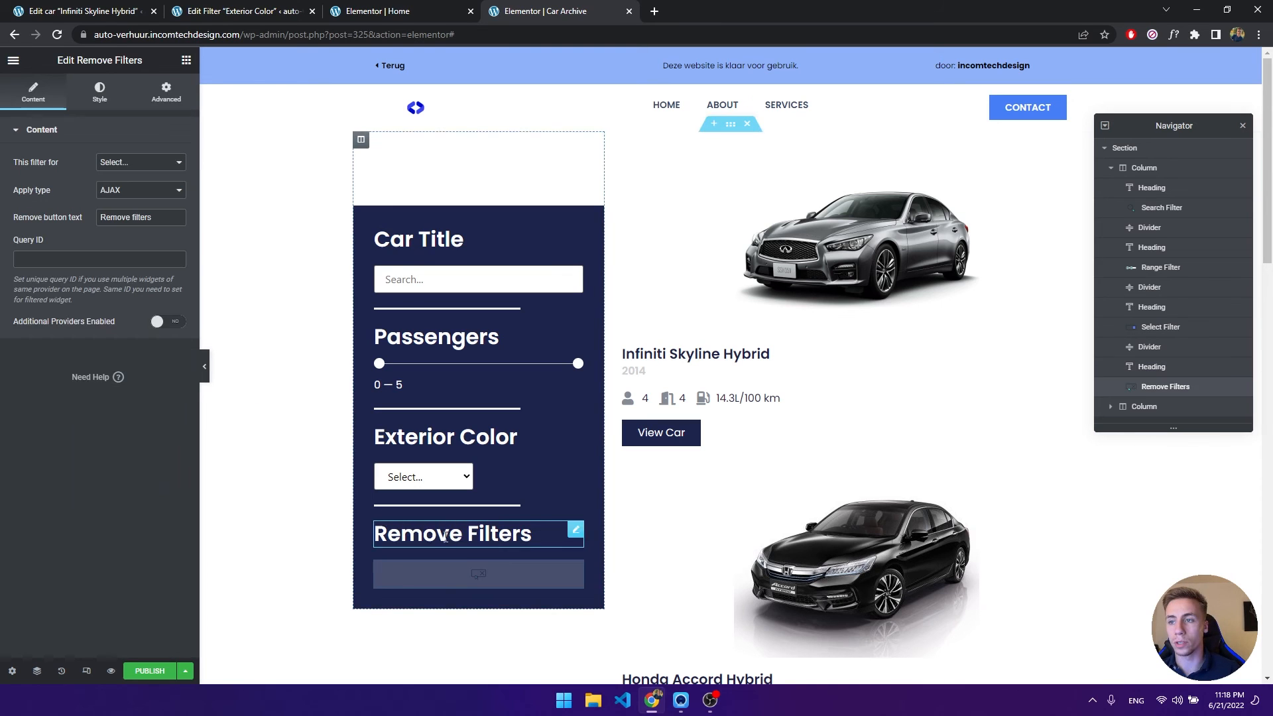
# Make the Remove Filters widget apply to Elementor Pro Archive and set its button text to Remove.
pyautogui.click(138, 163)
pyautogui.click(138, 197)
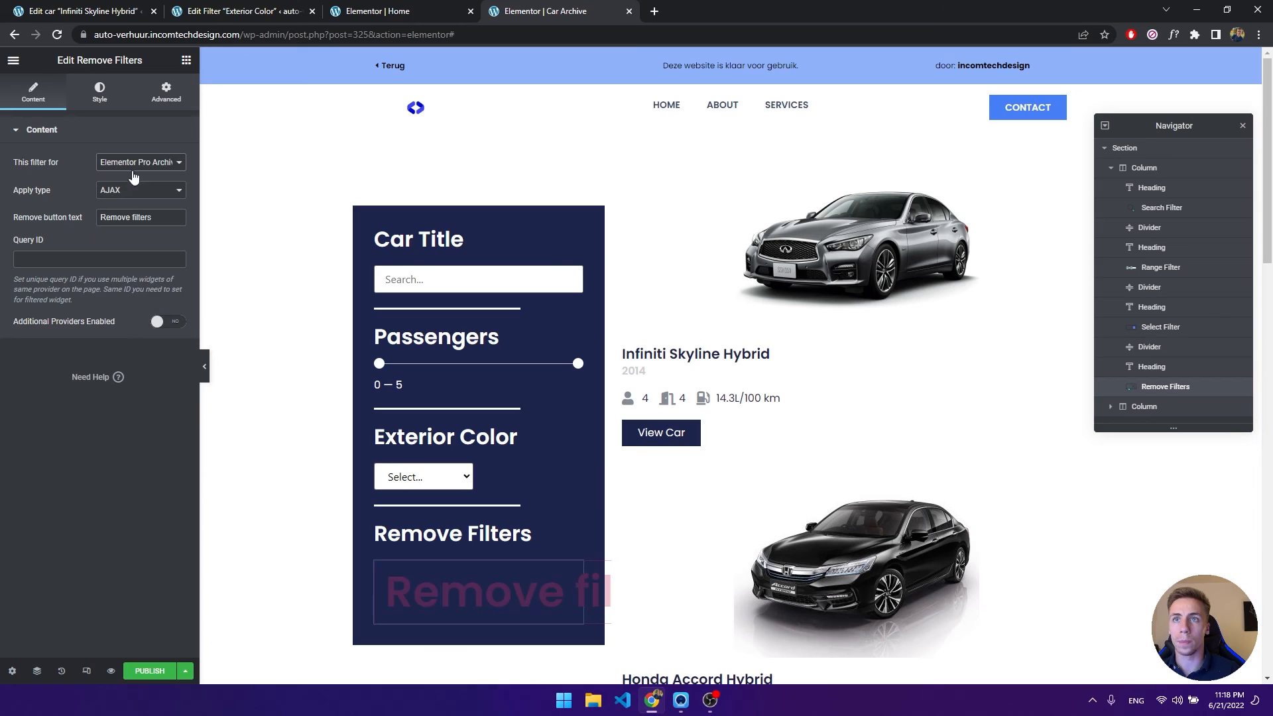
pyautogui.moveTo(166, 217); pyautogui.dragTo(69, 211)
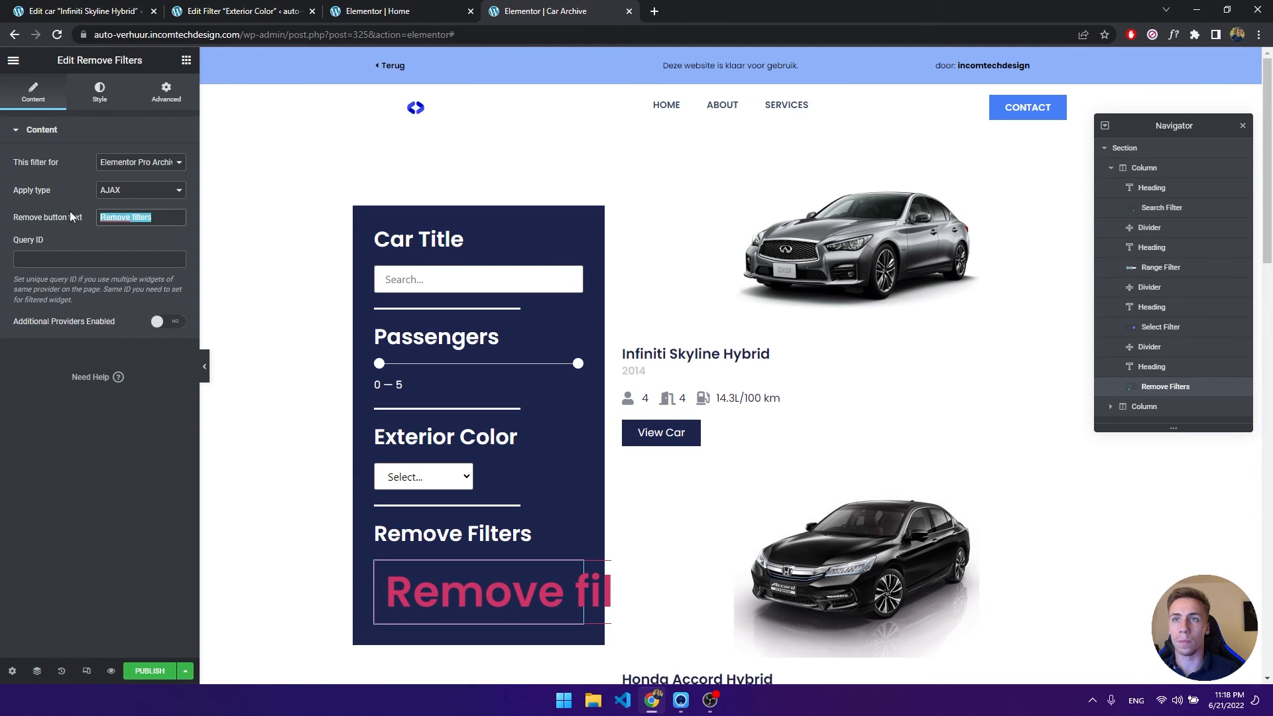
pyautogui.write('Rese')
pyautogui.press('BackSpace')
pyautogui.press('BackSpace')
pyautogui.write('move')
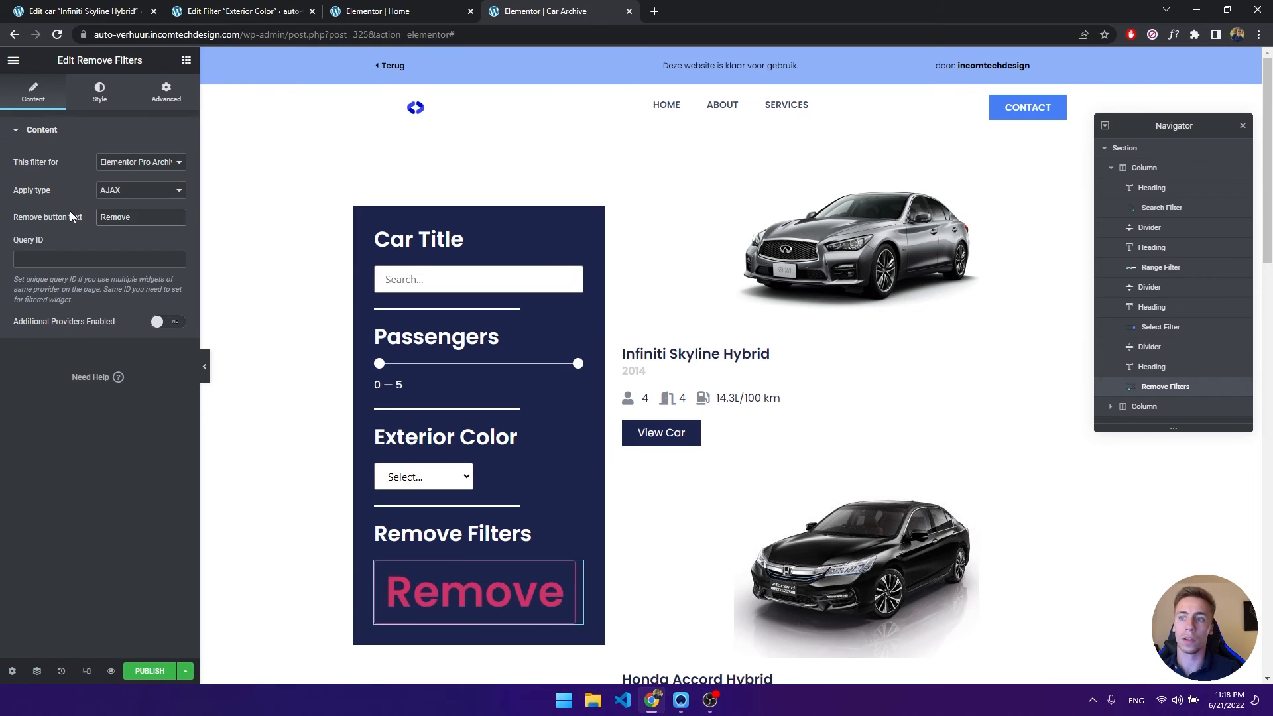
# Set the typography size of the Remove Filters widget's button to 18 px.
pyautogui.click(99, 93)
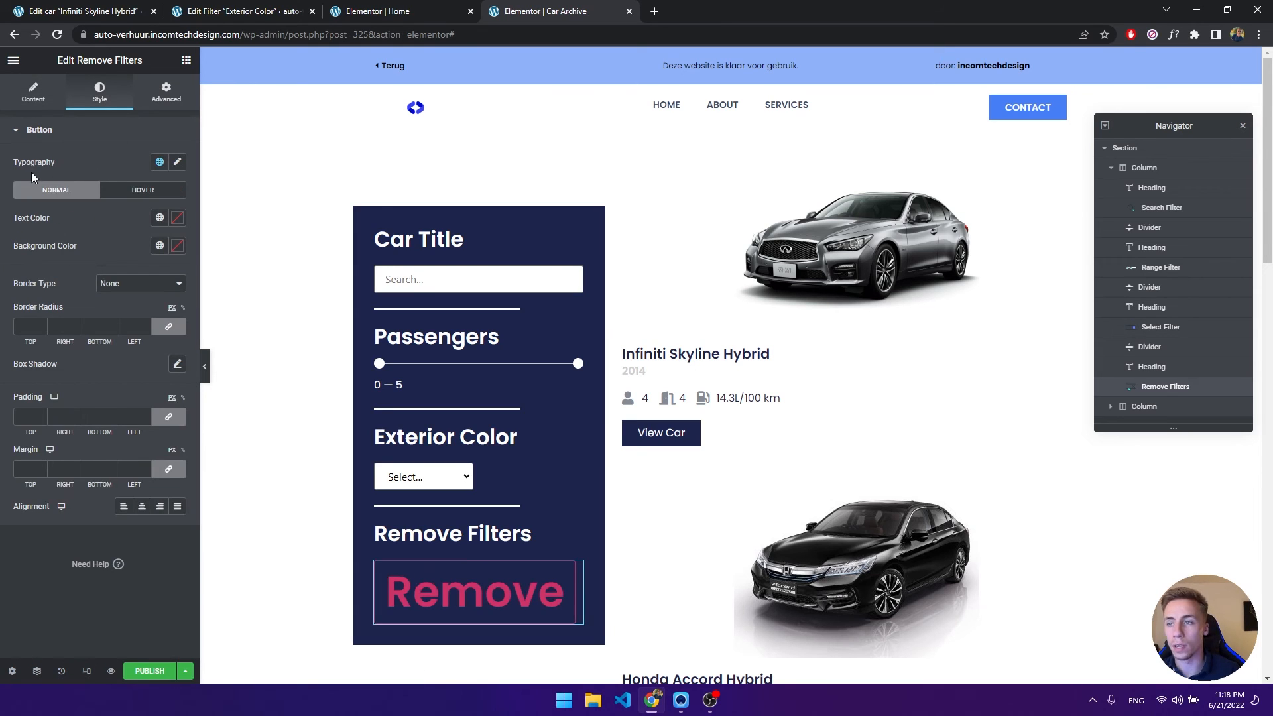
pyautogui.click(177, 162)
pyautogui.moveTo(58, 266); pyautogui.dragTo(41, 267)
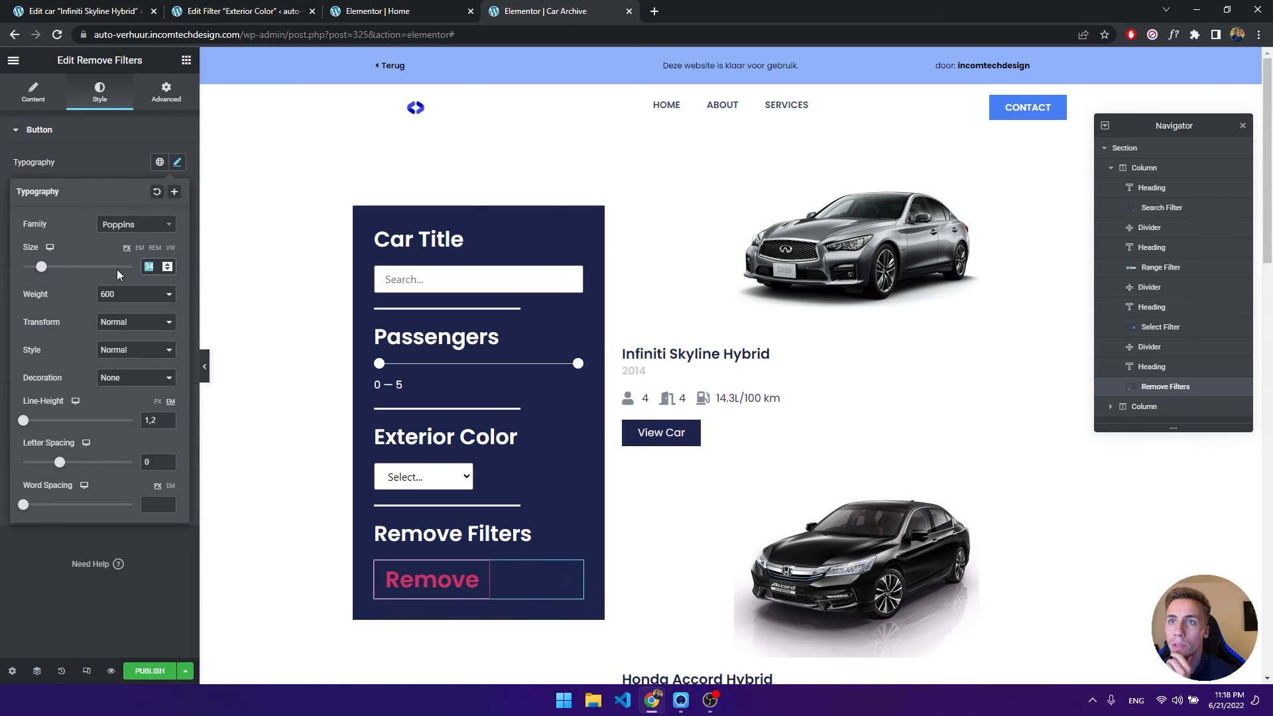
pyautogui.write('26')
pyautogui.press('BackSpace')
pyautogui.press('BackSpace')
pyautogui.write('21')
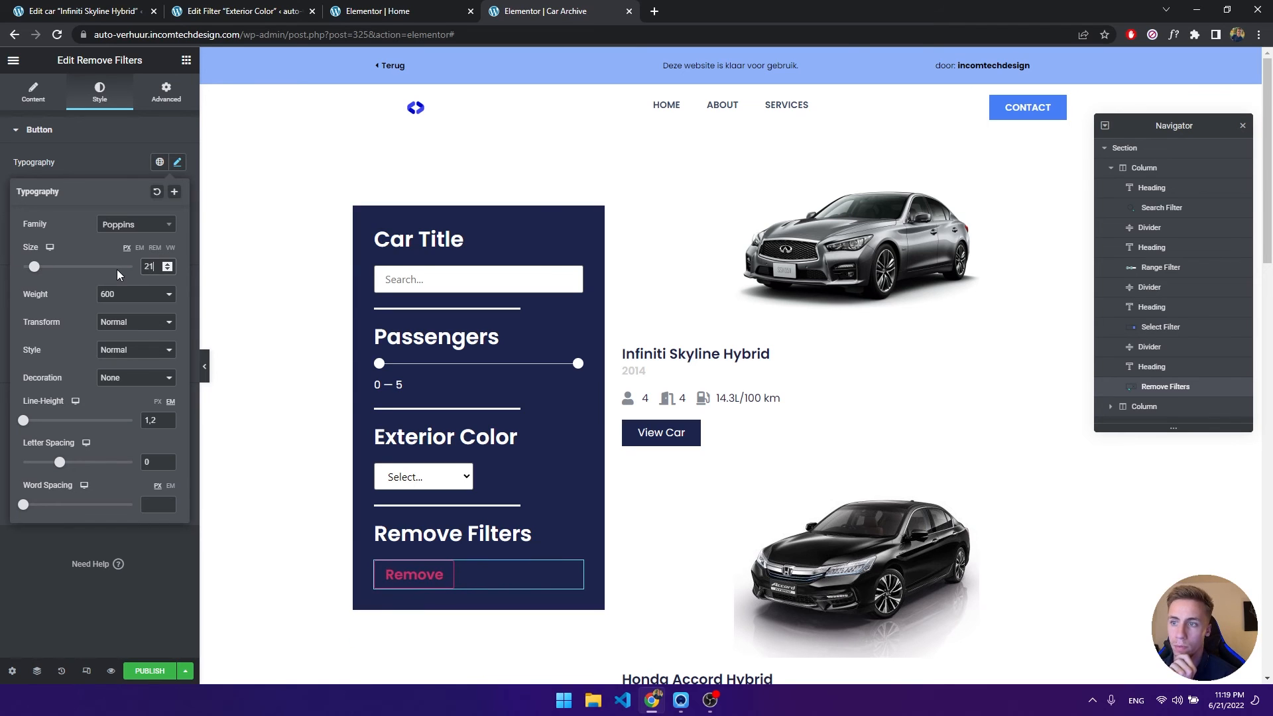
pyautogui.press('BackSpace')
pyautogui.press('BackSpace')
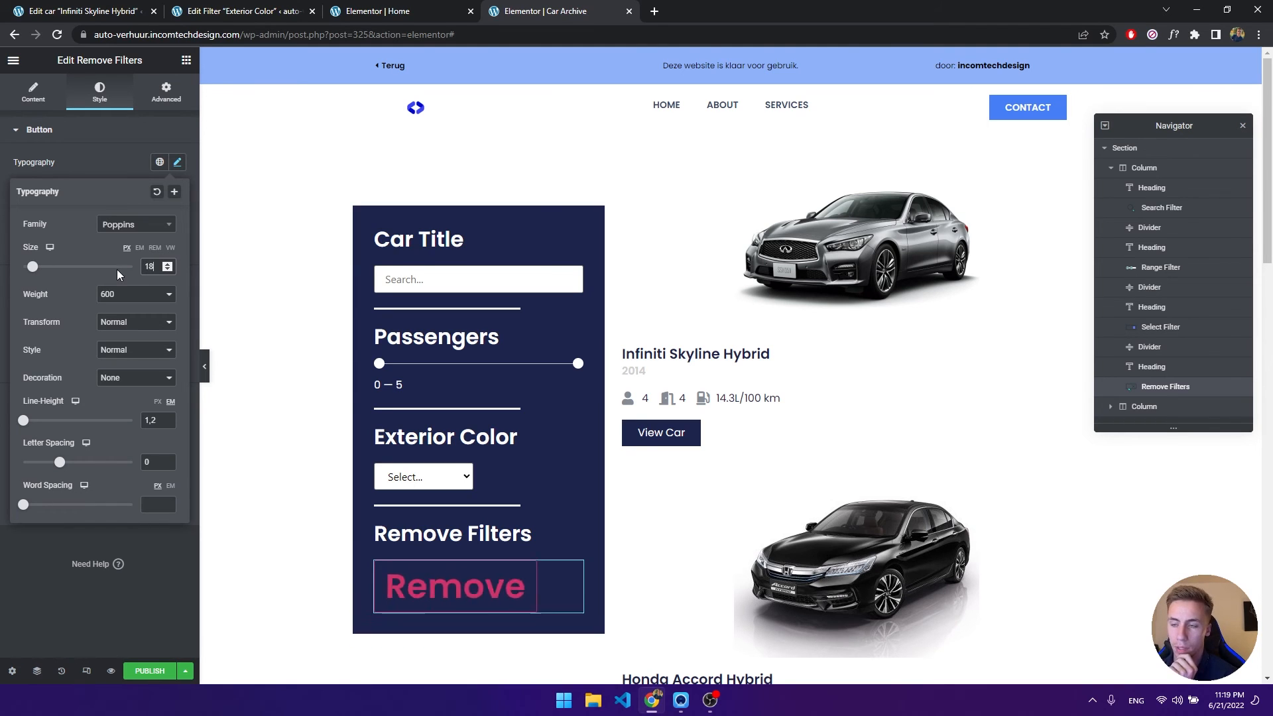
pyautogui.write('18')
pyautogui.click(177, 163)
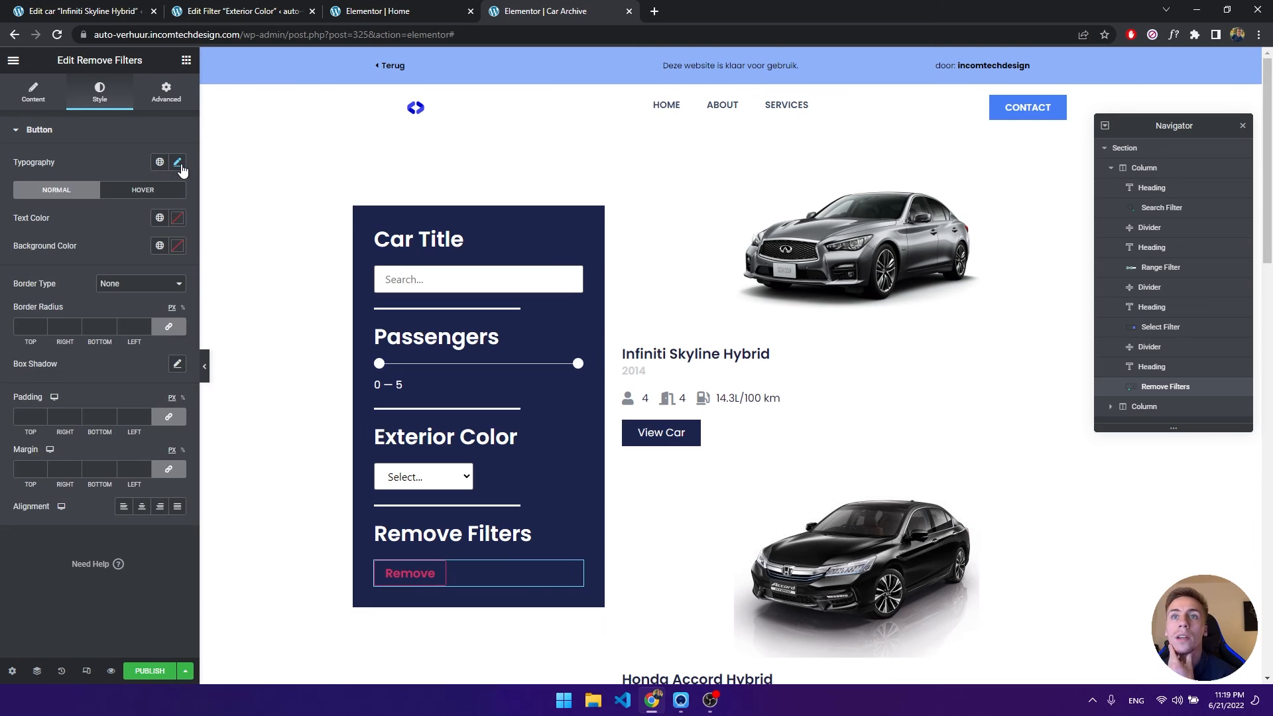
# Set the Remove button's normal text color to white, #FFFFFF.
pyautogui.click(177, 217)
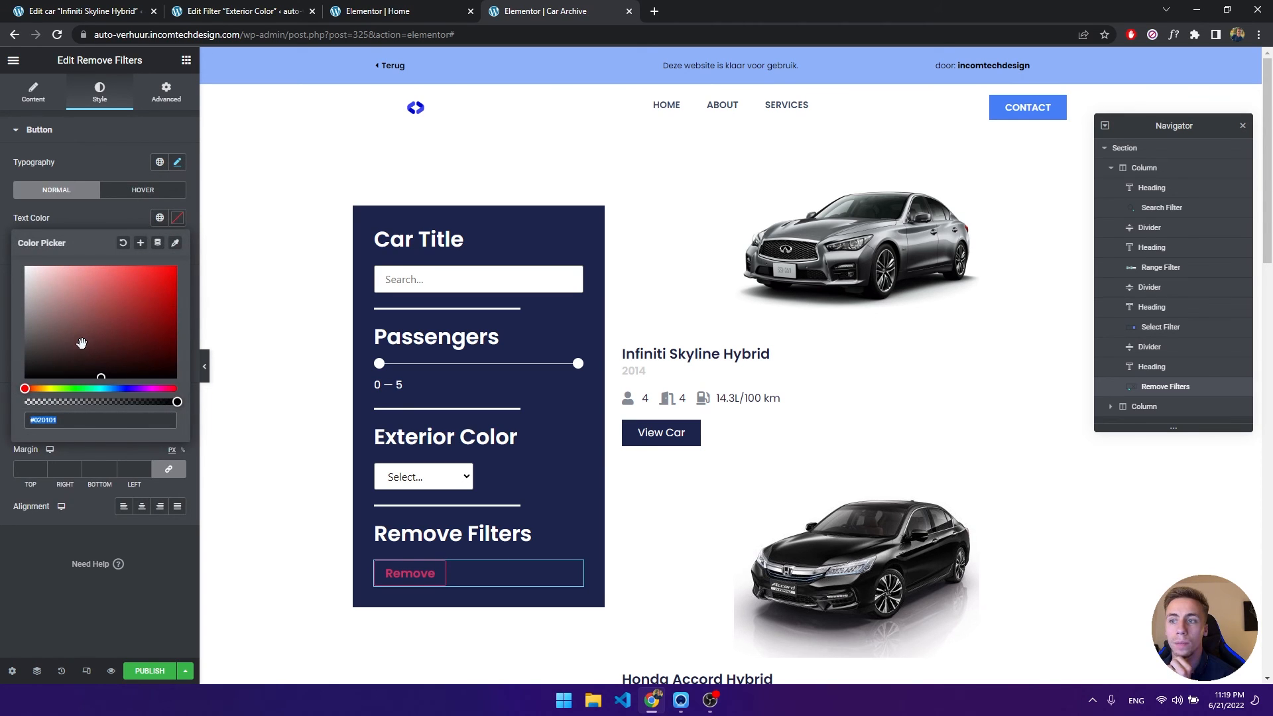
pyautogui.write('#FFFFFF')
pyautogui.click(178, 218)
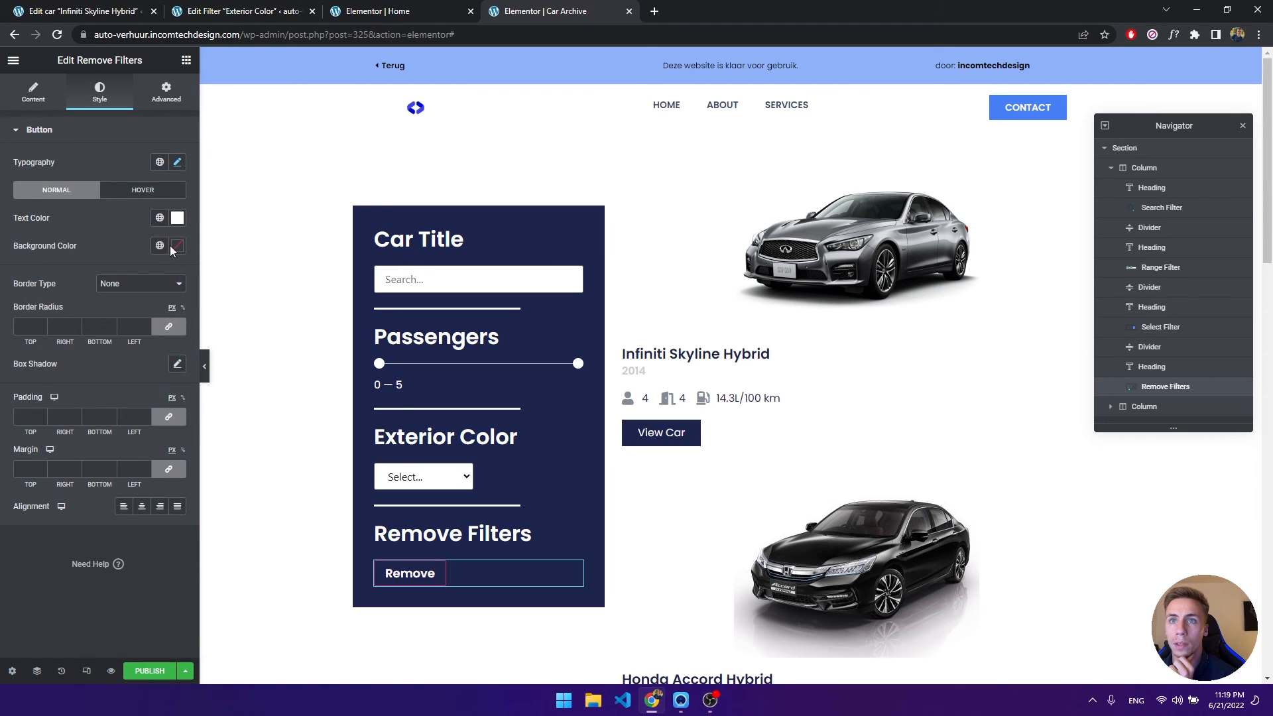
# Give the Remove button a solid white border.
pyautogui.click(145, 285)
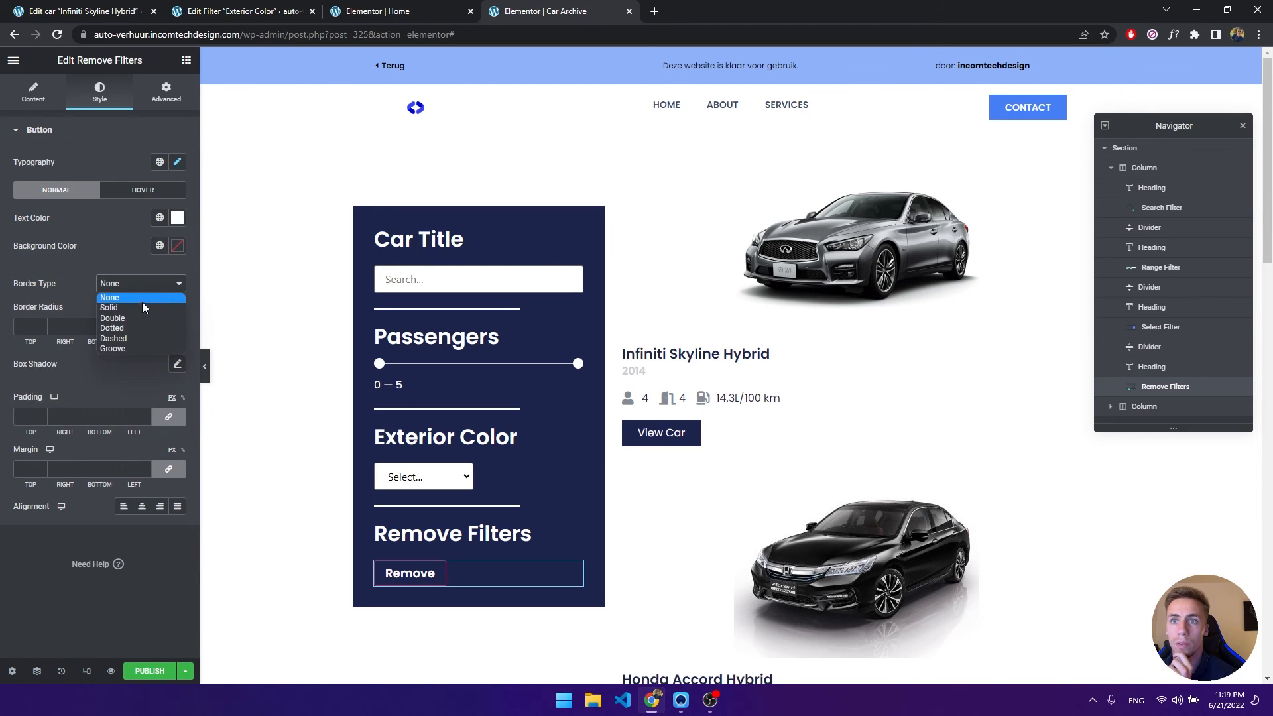
pyautogui.click(141, 303)
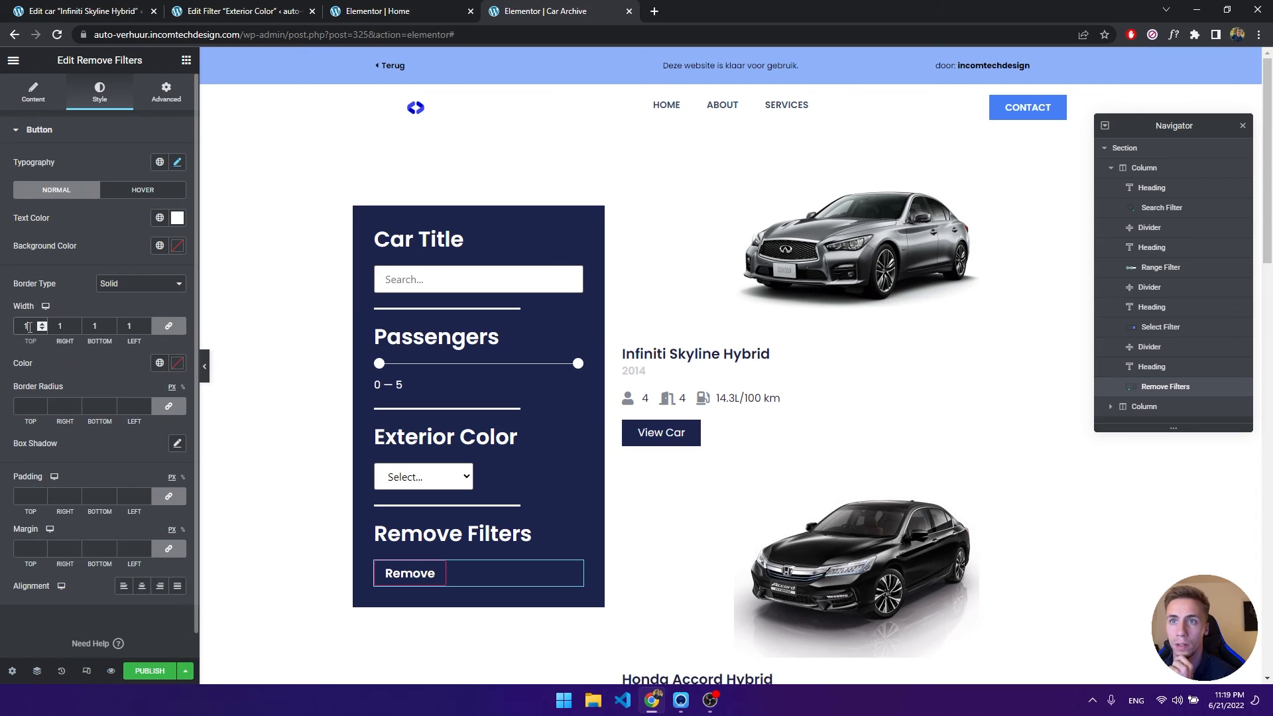
pyautogui.click(177, 363)
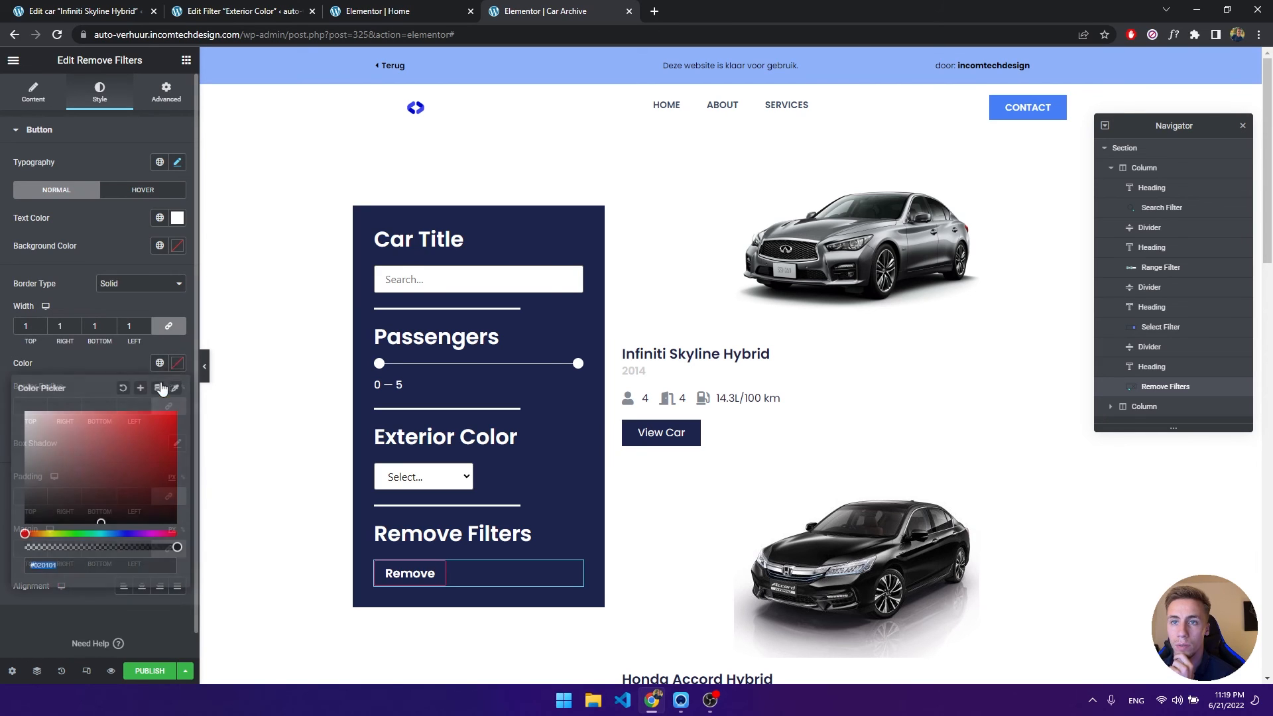
pyautogui.click(194, 394)
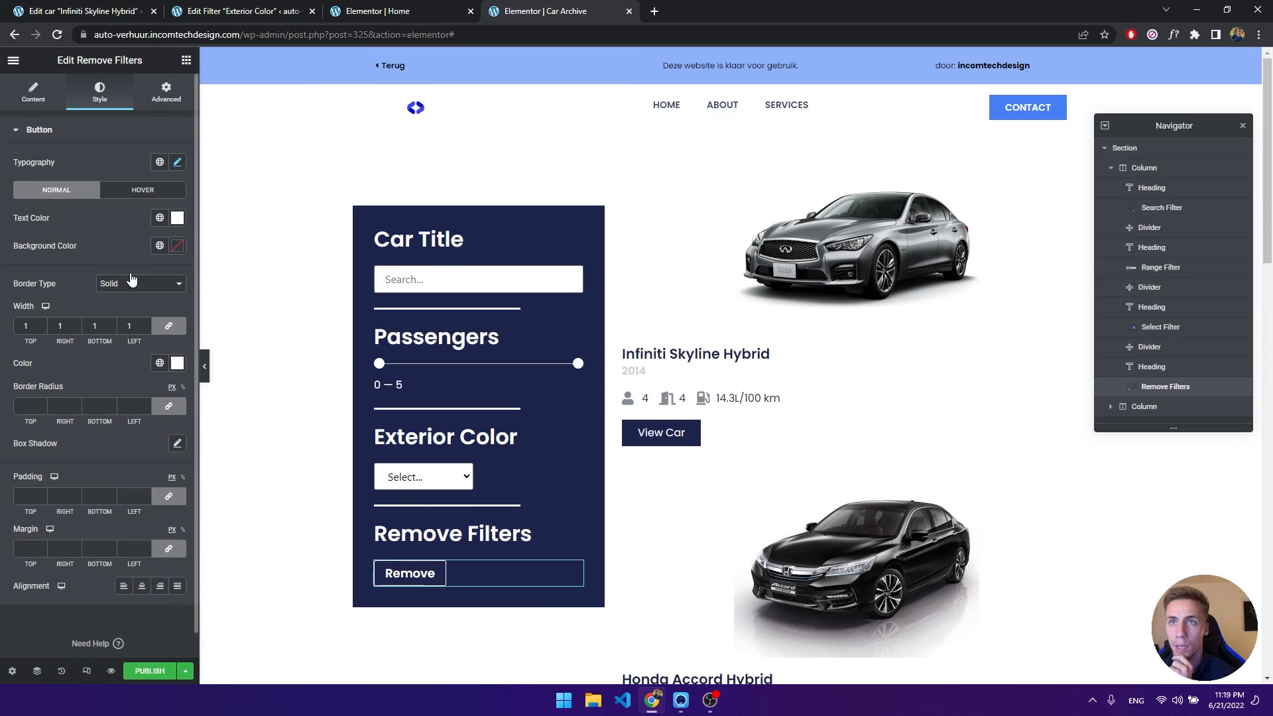
# Set the Remove button's hover background color to black, #000000.
pyautogui.click(131, 192)
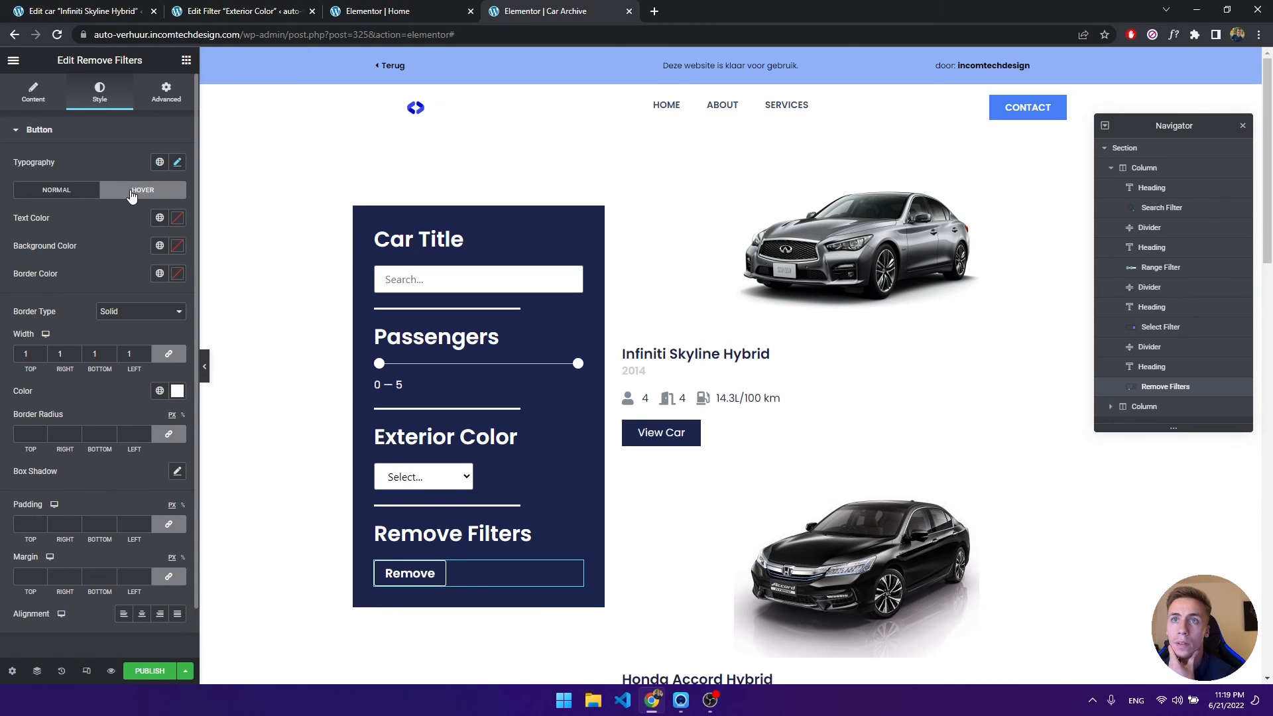
pyautogui.click(177, 246)
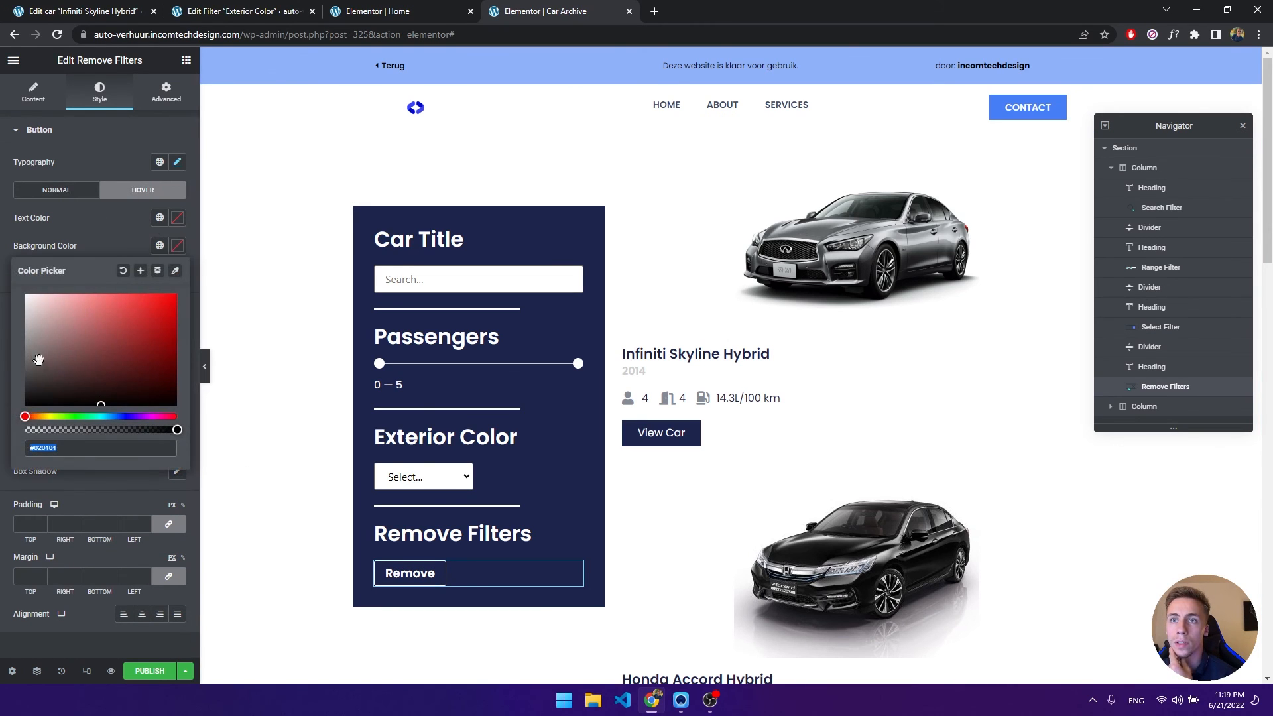
pyautogui.click(81, 348)
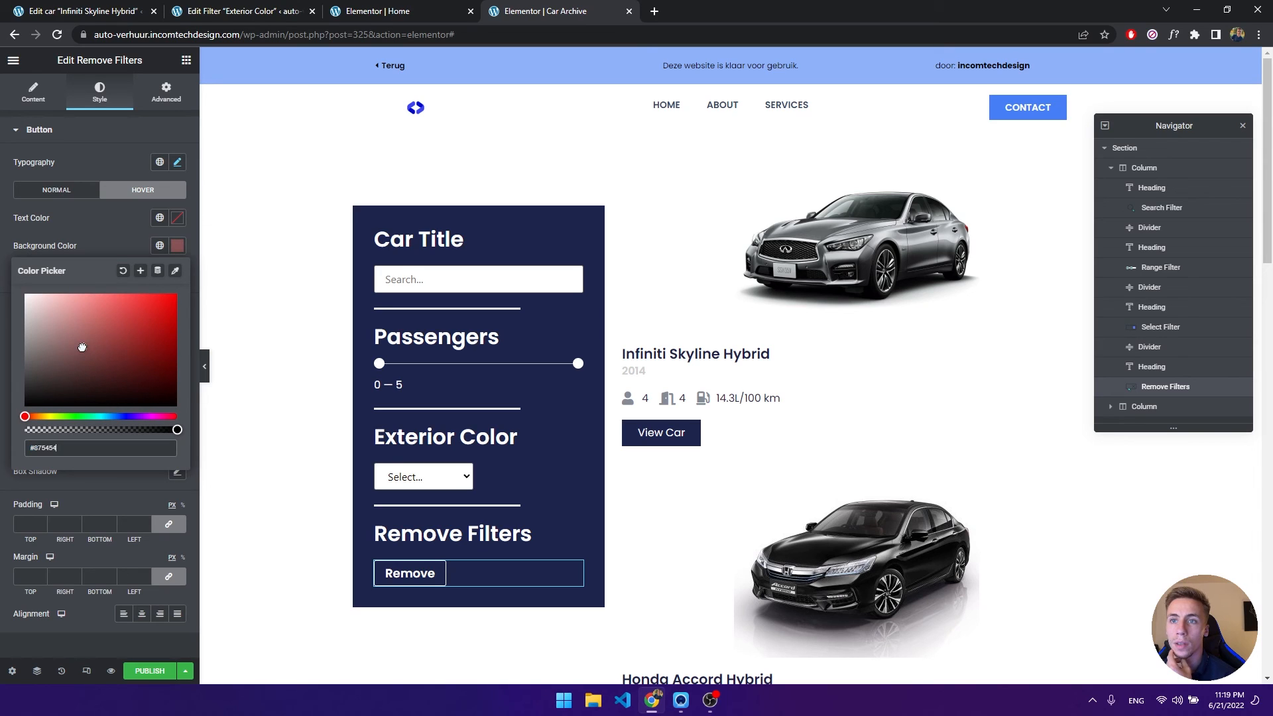
pyautogui.moveTo(81, 347); pyautogui.dragTo(2, 499)
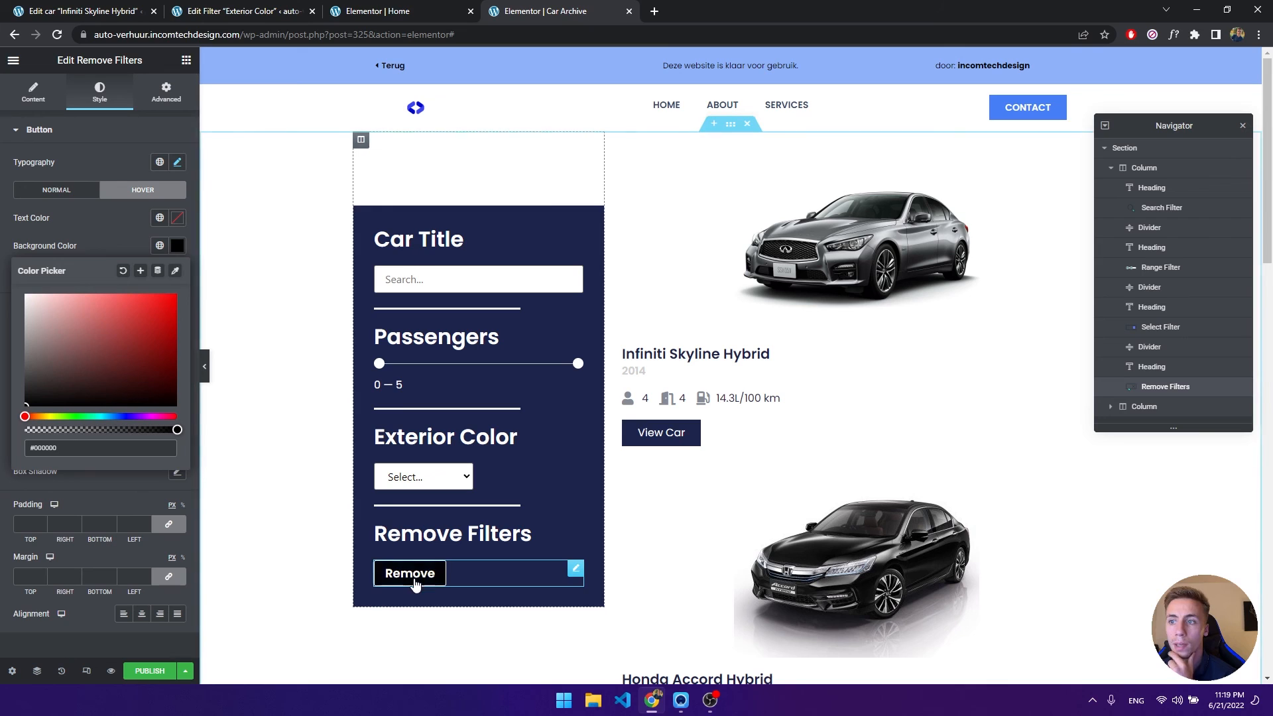
pyautogui.click(177, 245)
pyautogui.scroll(-3, 284, 452)
pyautogui.scroll(3, 279, 446)
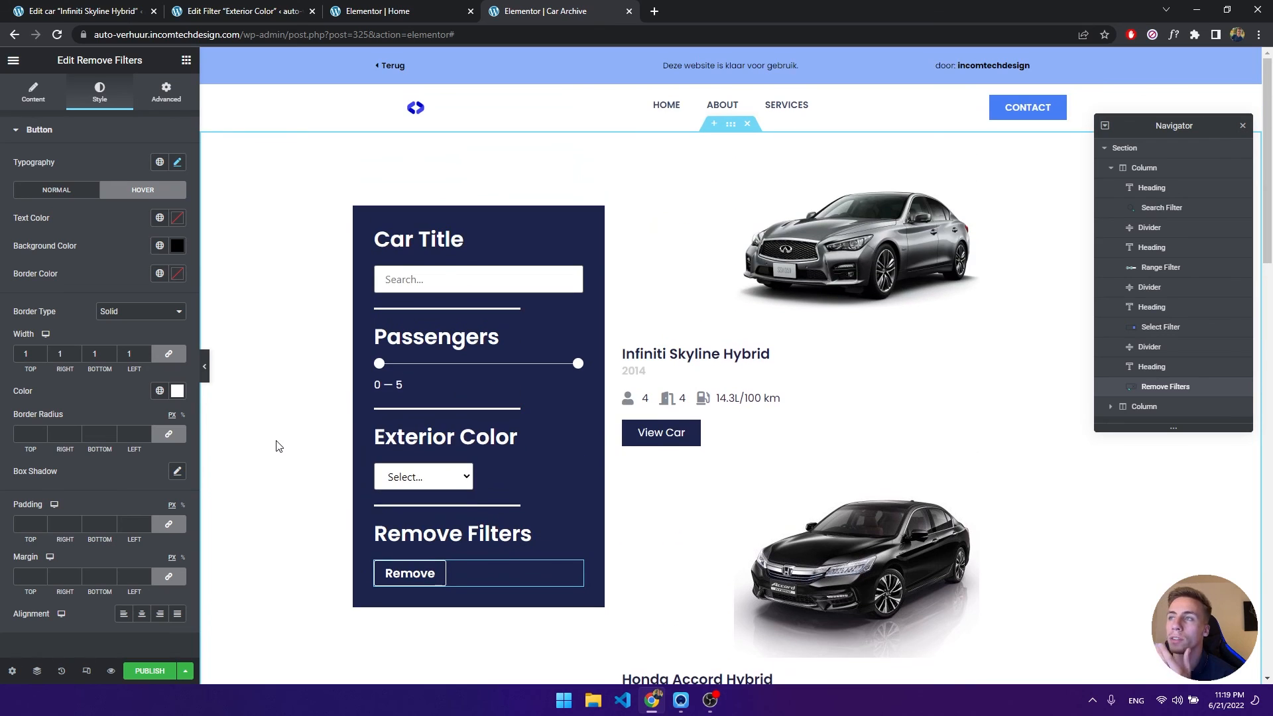
# Publish the template with a display condition that includes Cars Archive, and save the condition.
pyautogui.click(162, 672)
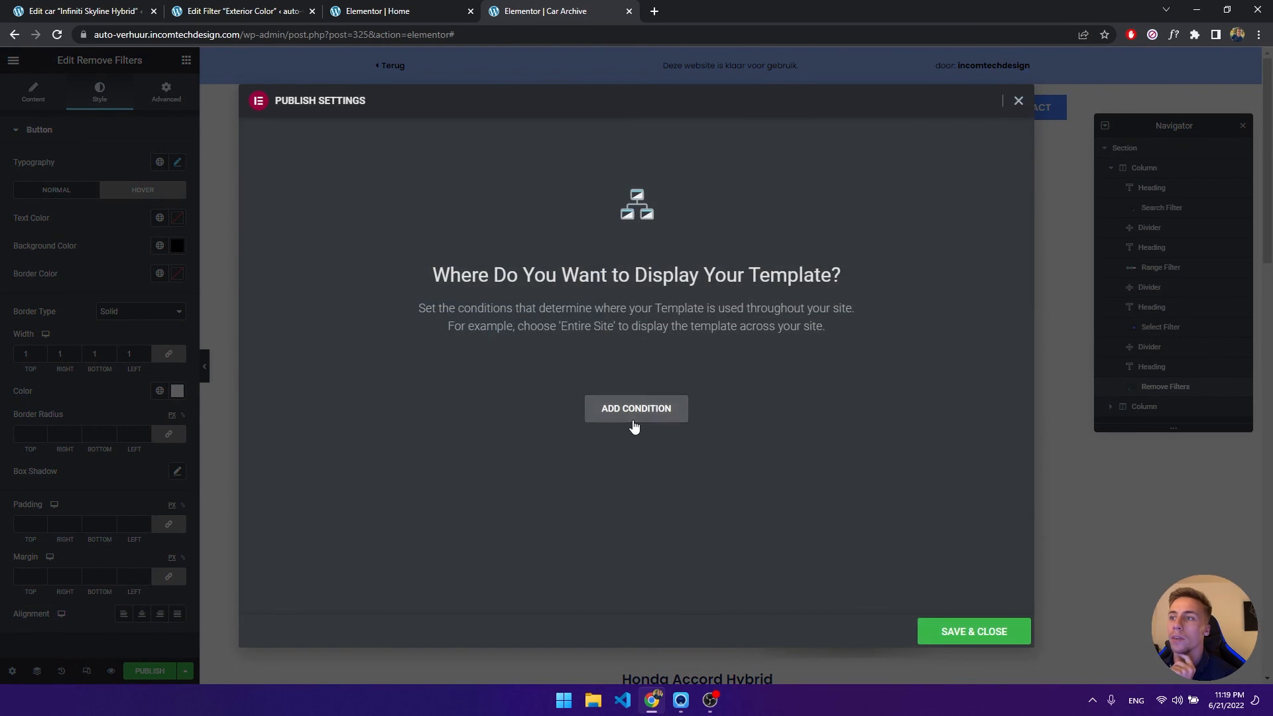
pyautogui.click(634, 413)
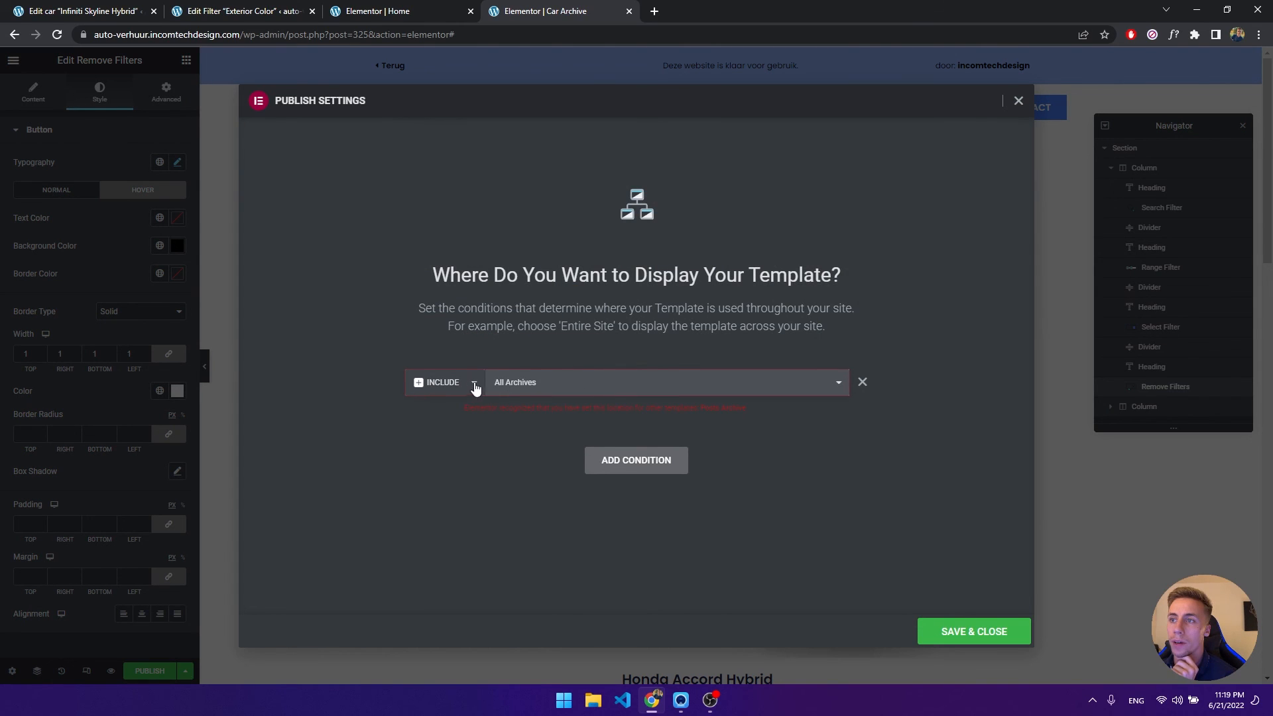
pyautogui.click(549, 390)
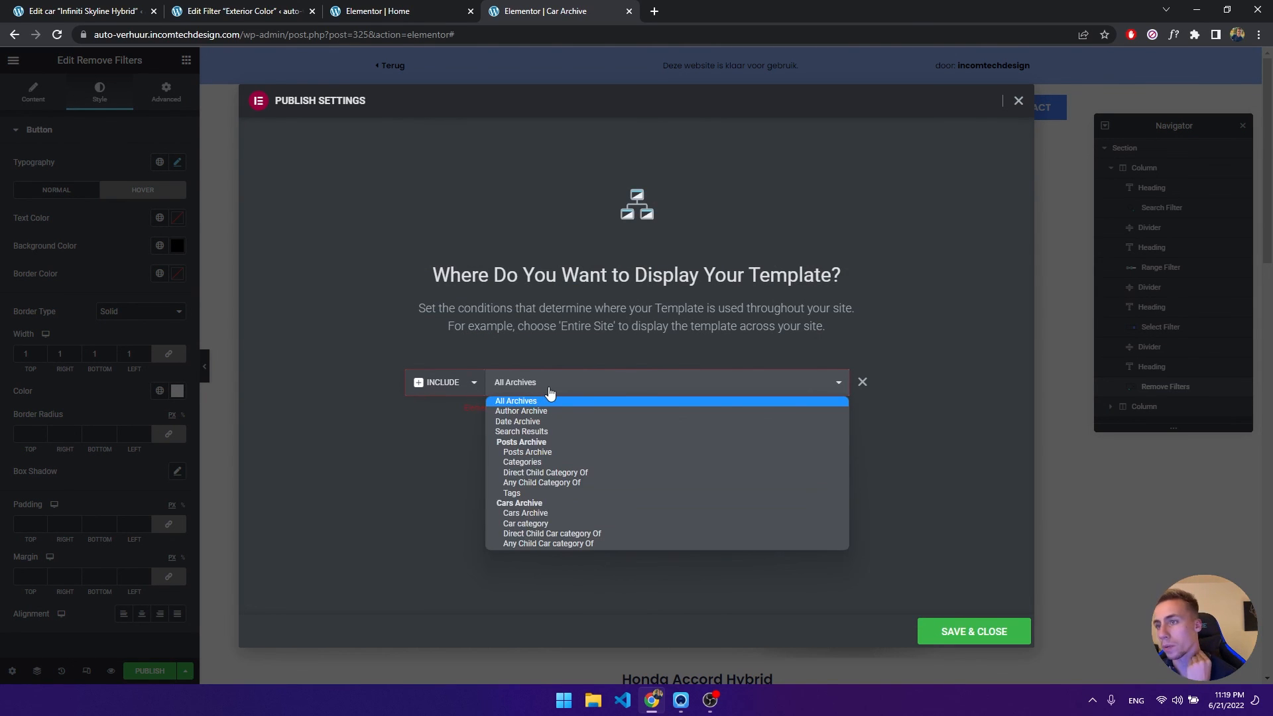
pyautogui.click(561, 513)
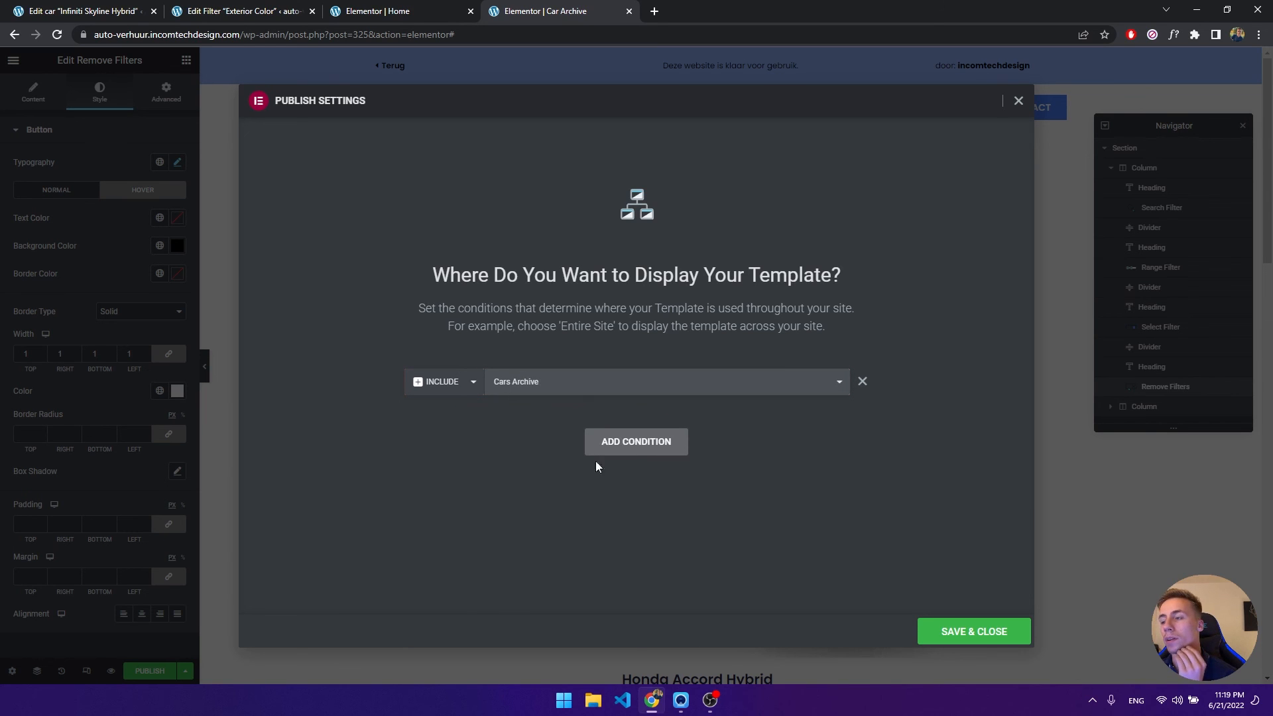
pyautogui.click(986, 637)
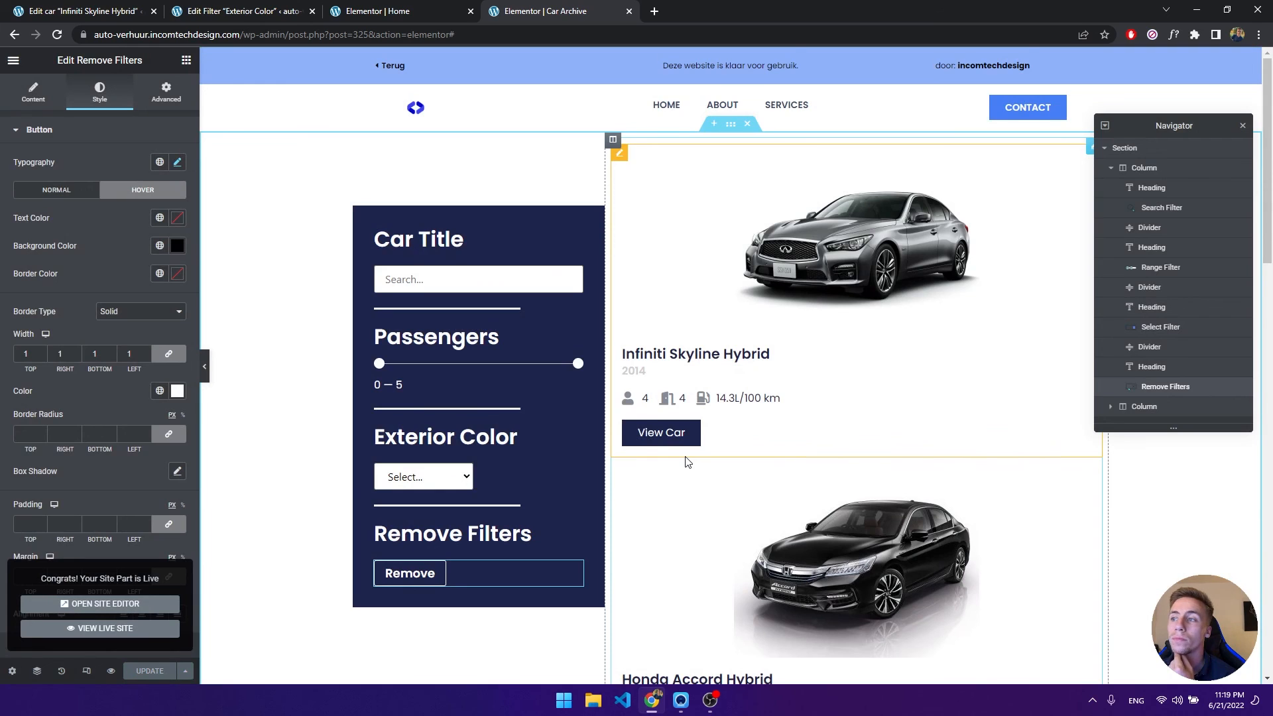
# Look through the car listing and open the advanced settings of the dark-navy filter column.
pyautogui.scroll(-15, 688, 462)
pyautogui.scroll(8, 686, 433)
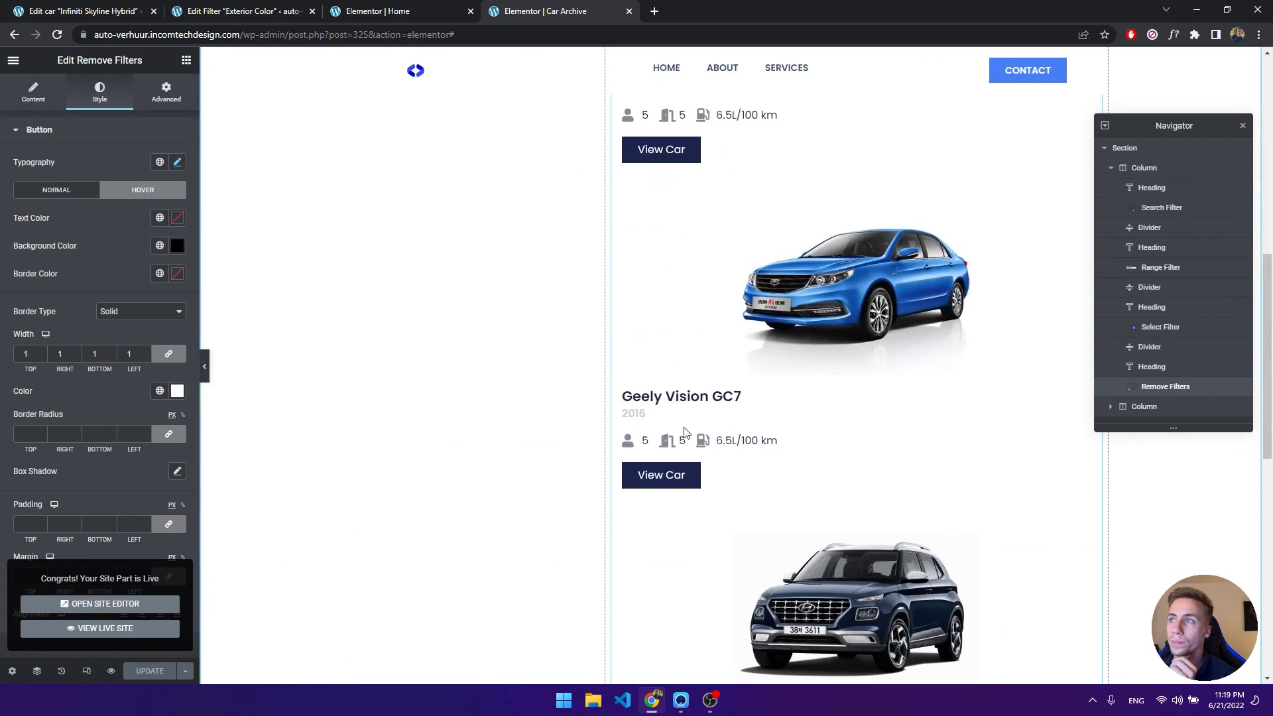
pyautogui.scroll(8, 687, 432)
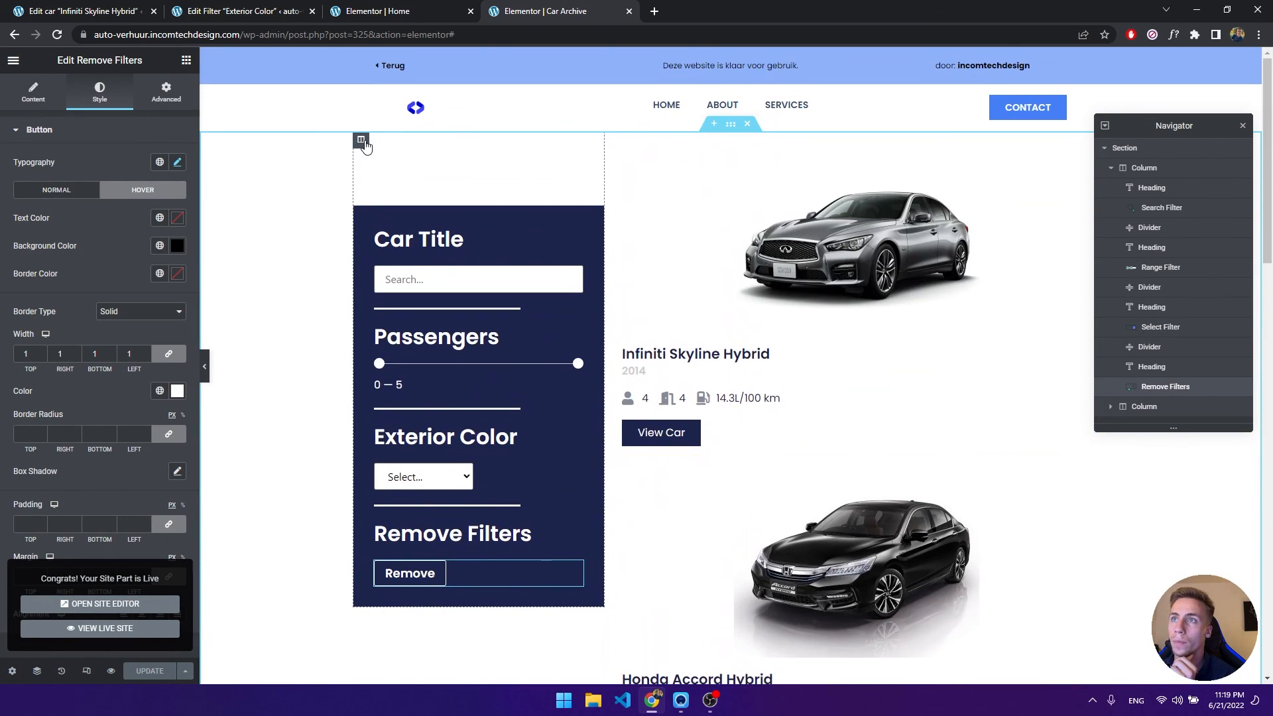
pyautogui.click(361, 140)
pyautogui.click(166, 91)
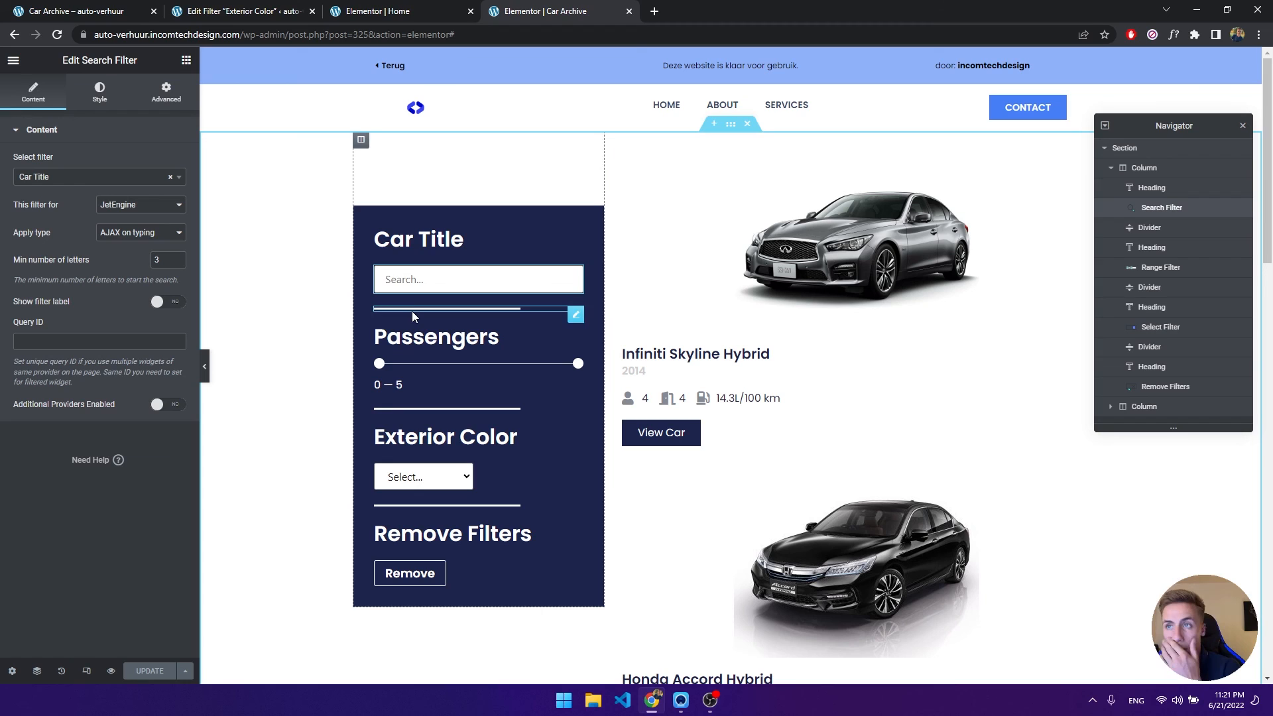
# Set the Car Title search filter to apply to JetEngine.
pyautogui.click(415, 284)
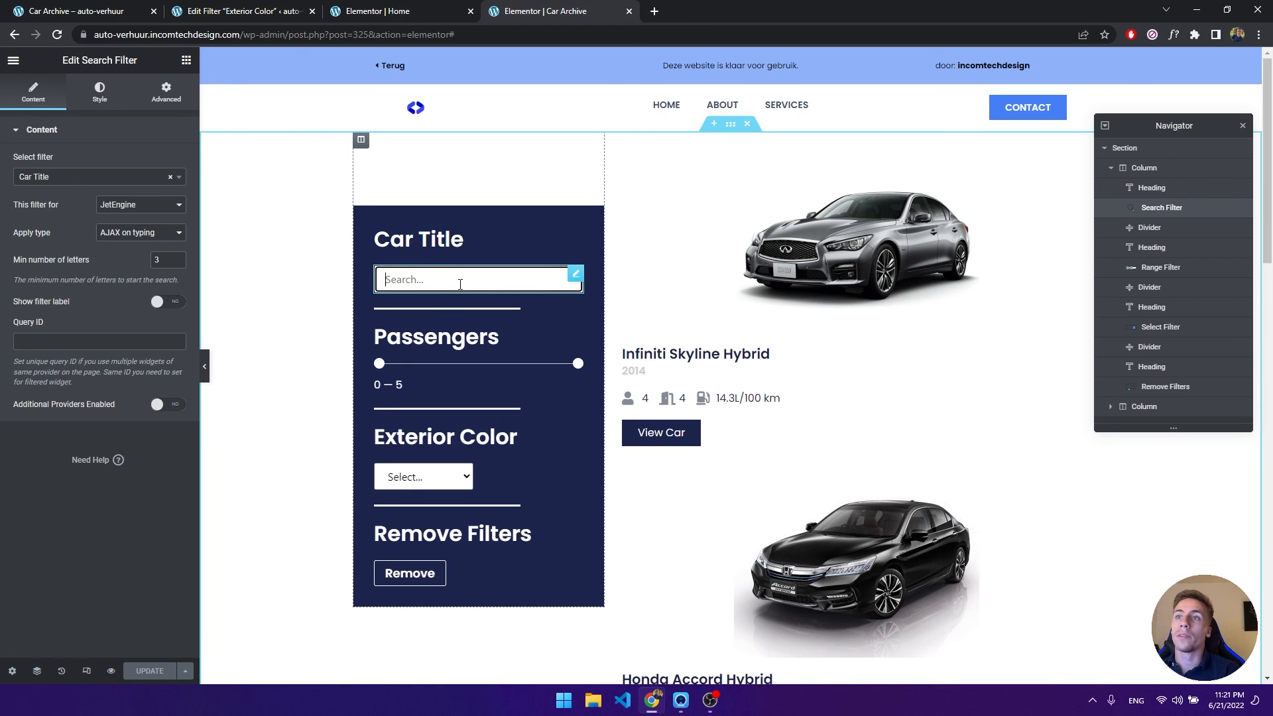
pyautogui.click(111, 208)
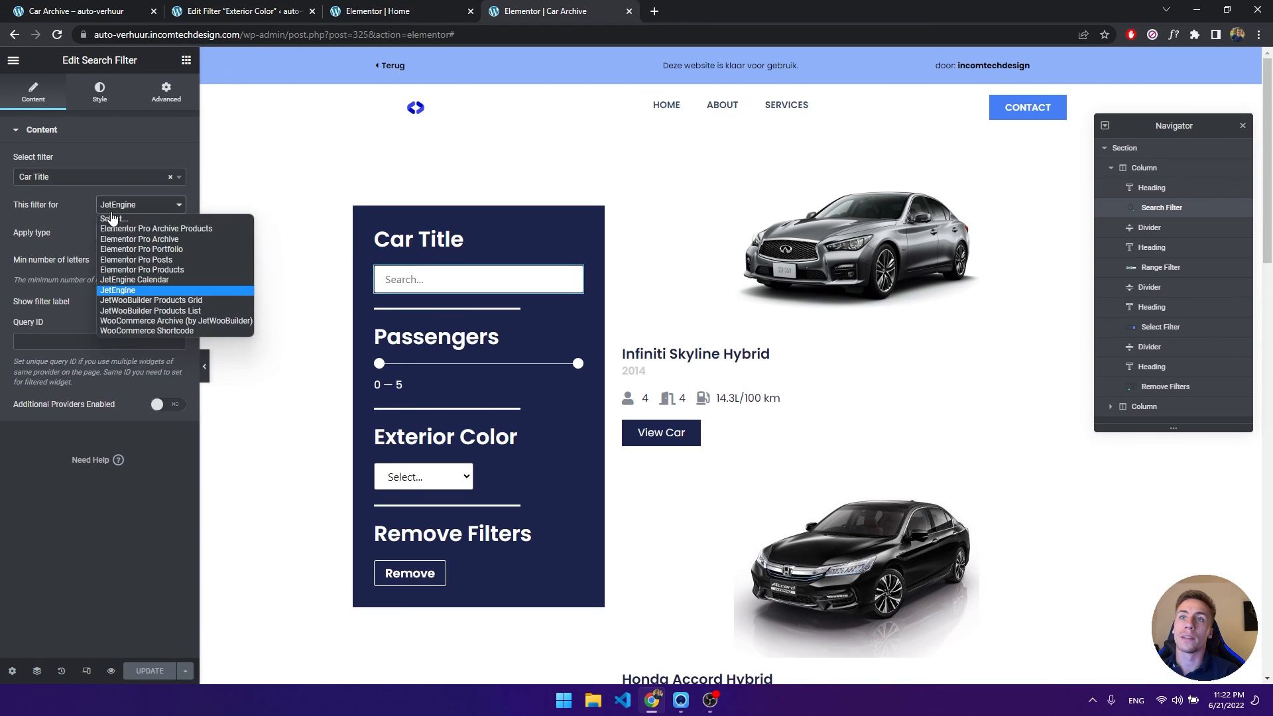
pyautogui.click(130, 292)
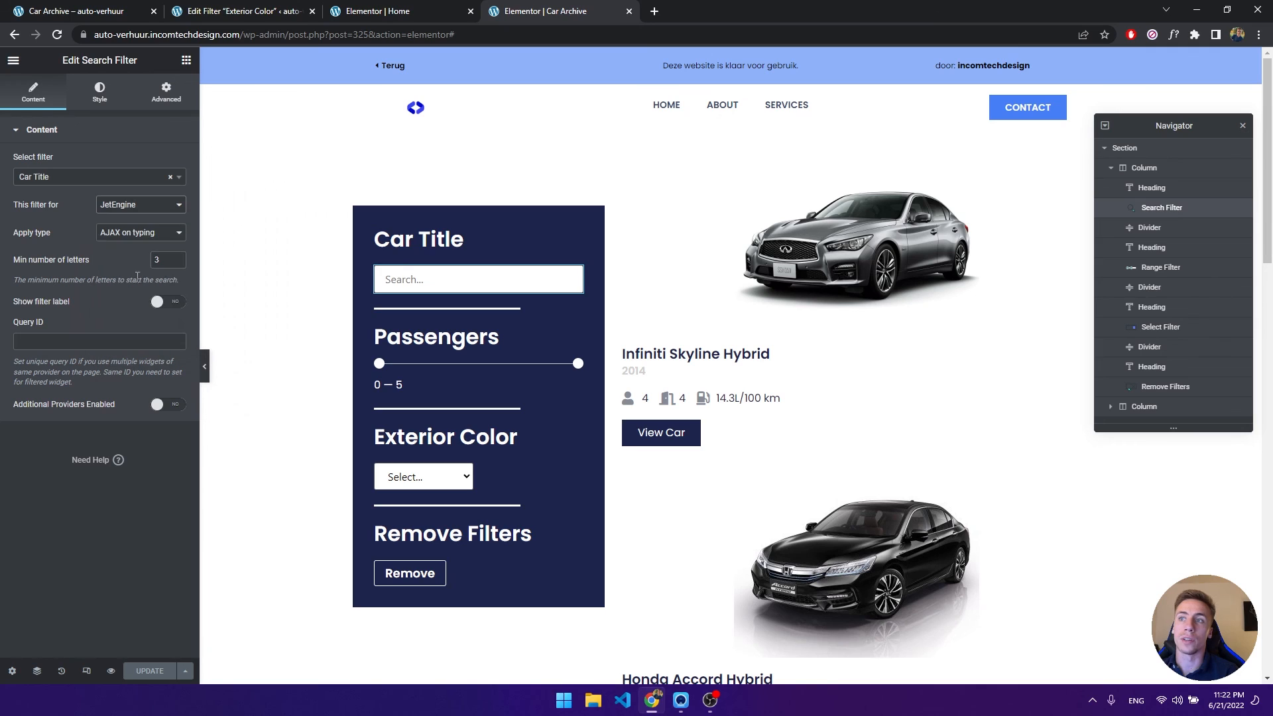
pyautogui.click(142, 206)
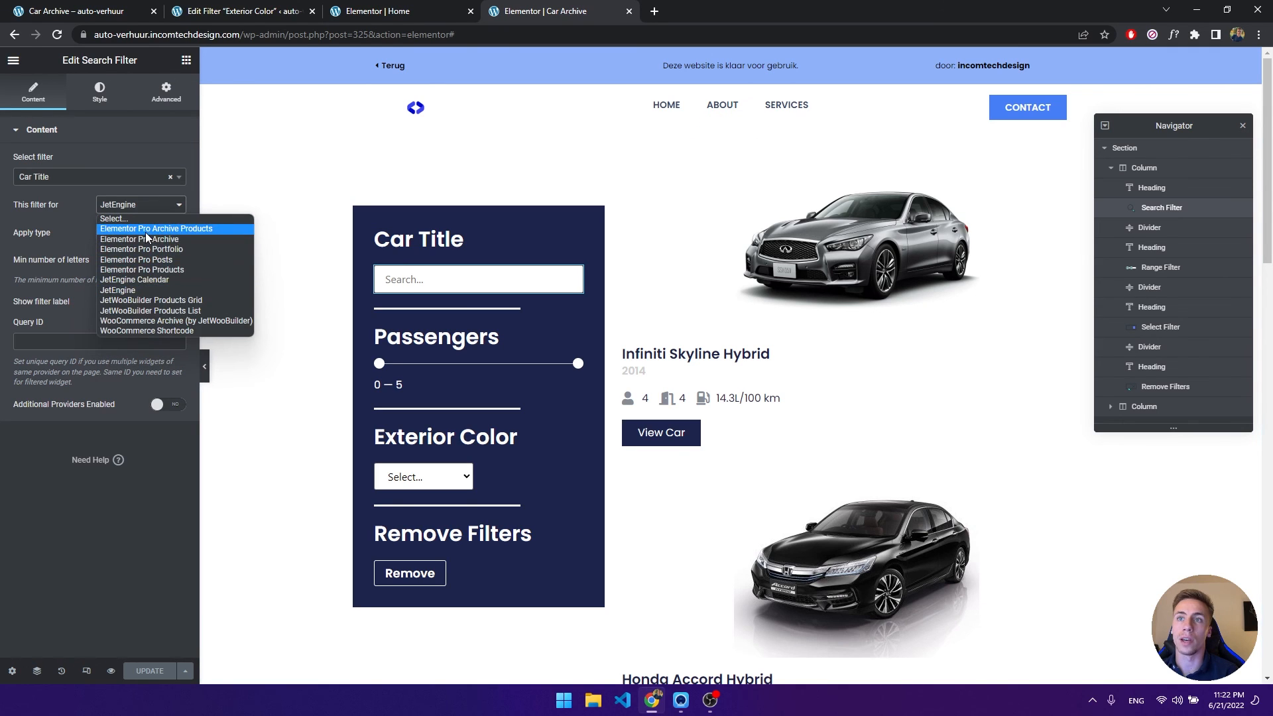
pyautogui.click(146, 289)
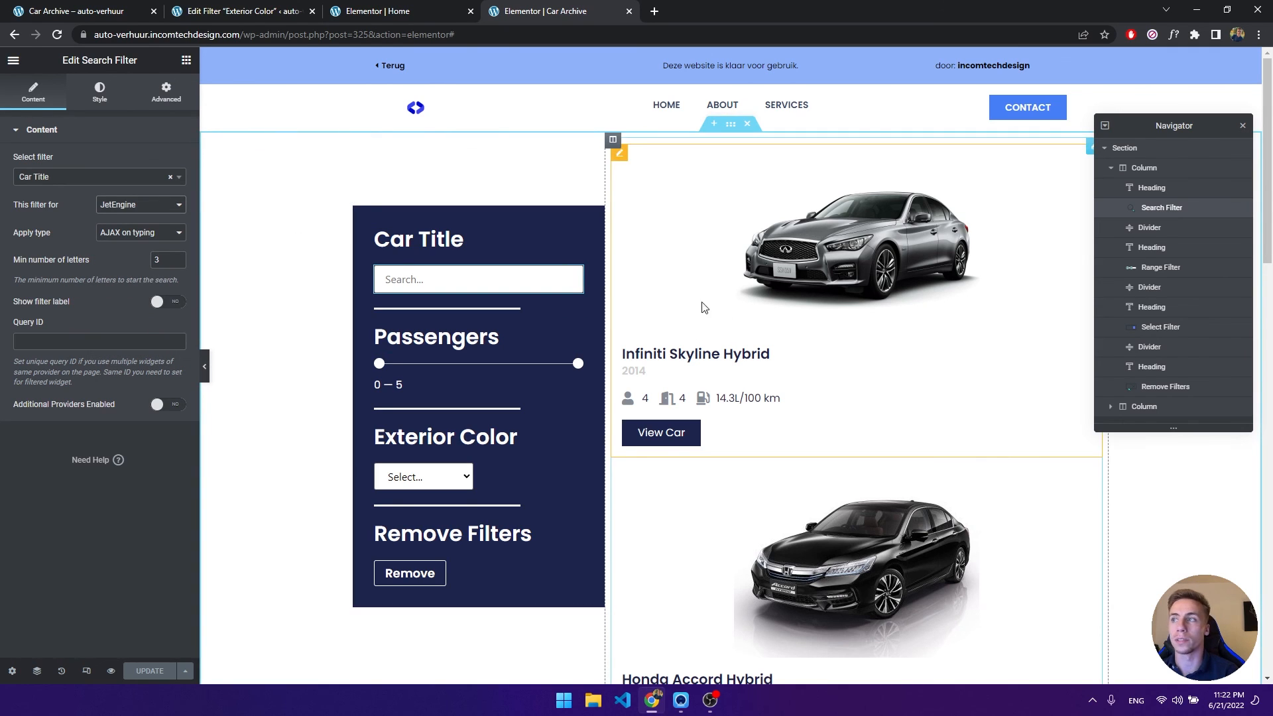
# Set the Passengers range filter to apply to JetEngine.
pyautogui.click(424, 362)
pyautogui.click(152, 205)
pyautogui.click(157, 296)
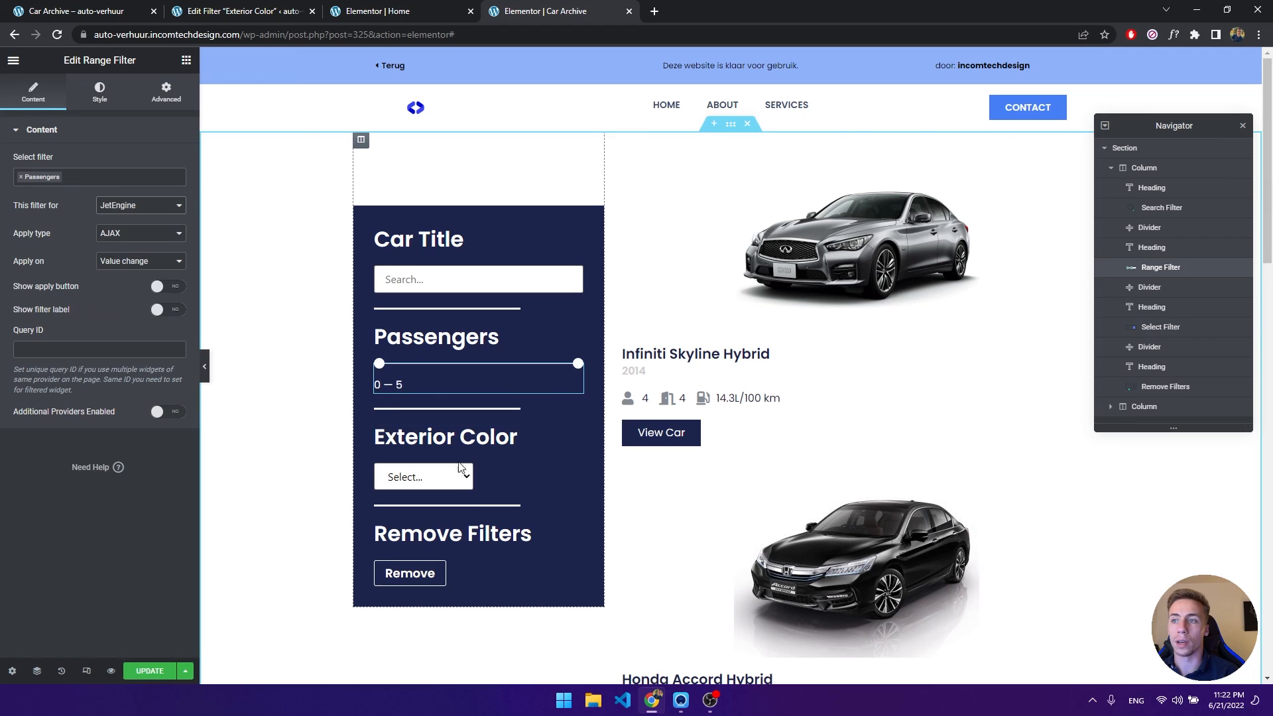
# Set the Exterior Color select filter to apply to JetEngine.
pyautogui.click(453, 488)
pyautogui.click(152, 206)
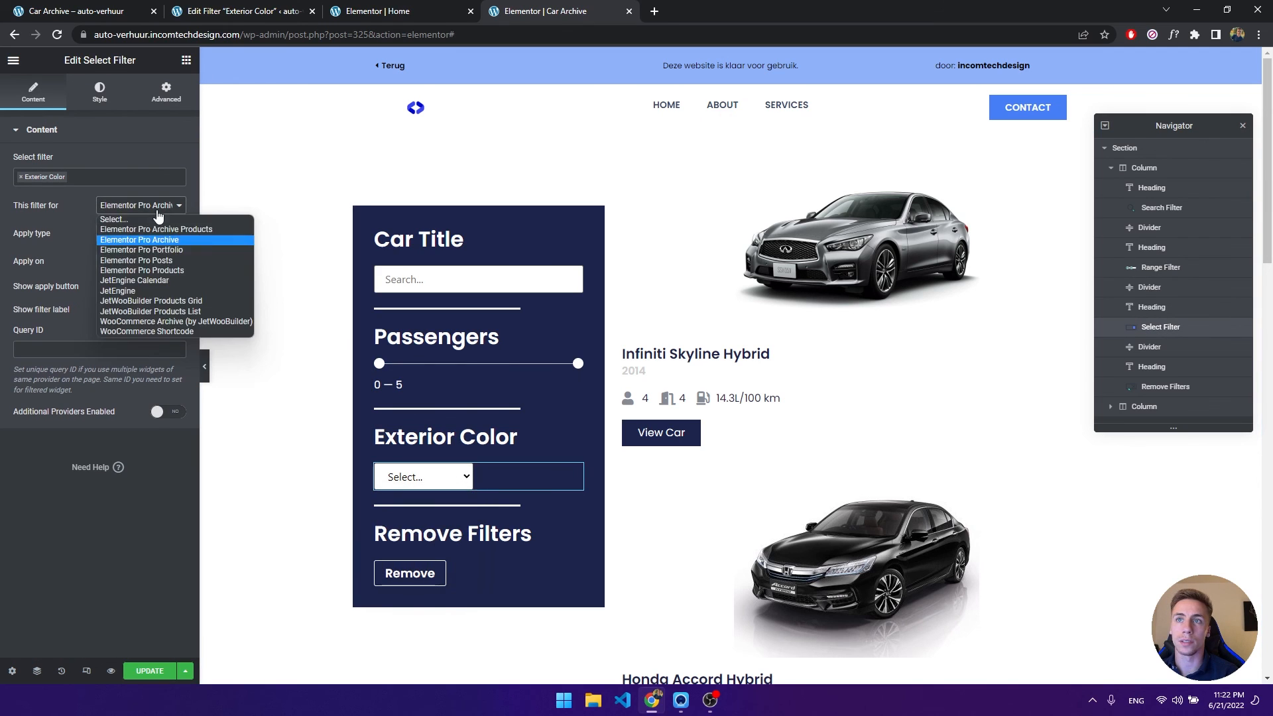
pyautogui.click(159, 292)
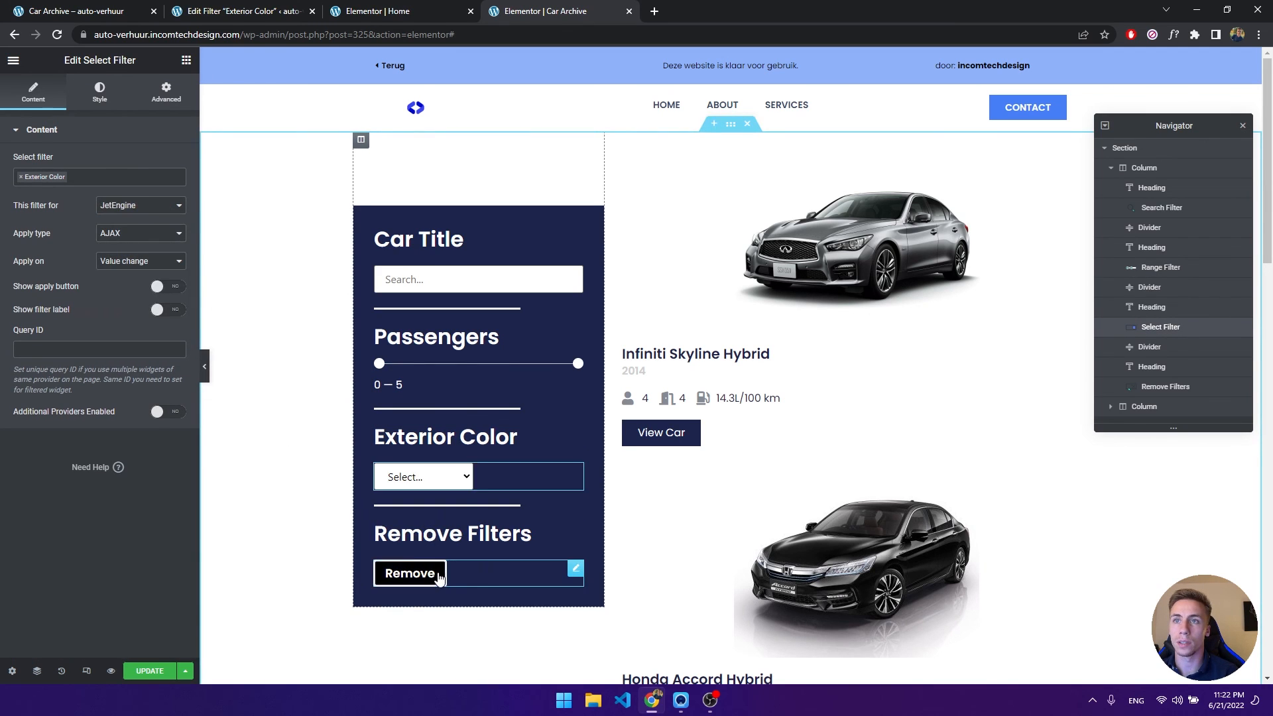
# Set the Remove Filters widget to apply to JetEngine.
pyautogui.click(427, 574)
pyautogui.click(34, 92)
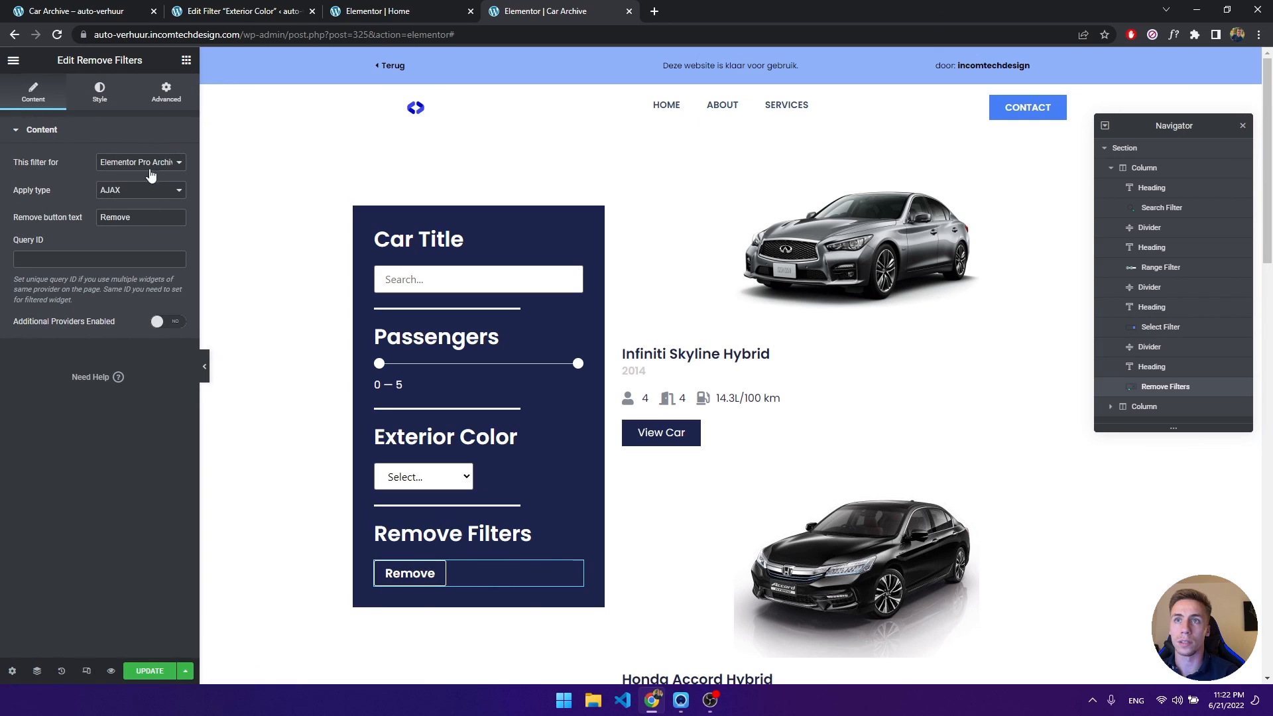
pyautogui.click(146, 162)
pyautogui.click(156, 250)
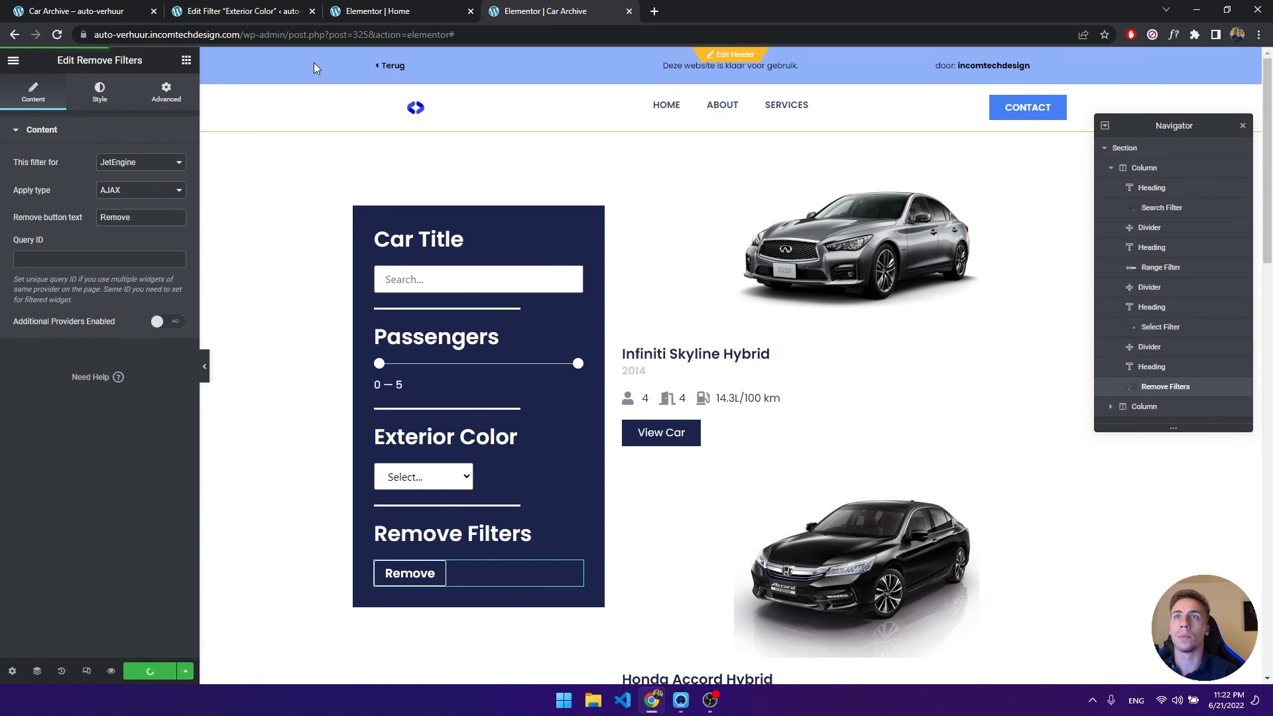
# Update the template and open the Car Archive page on the live site.
pyautogui.click(12, 62)
pyautogui.click(66, 291)
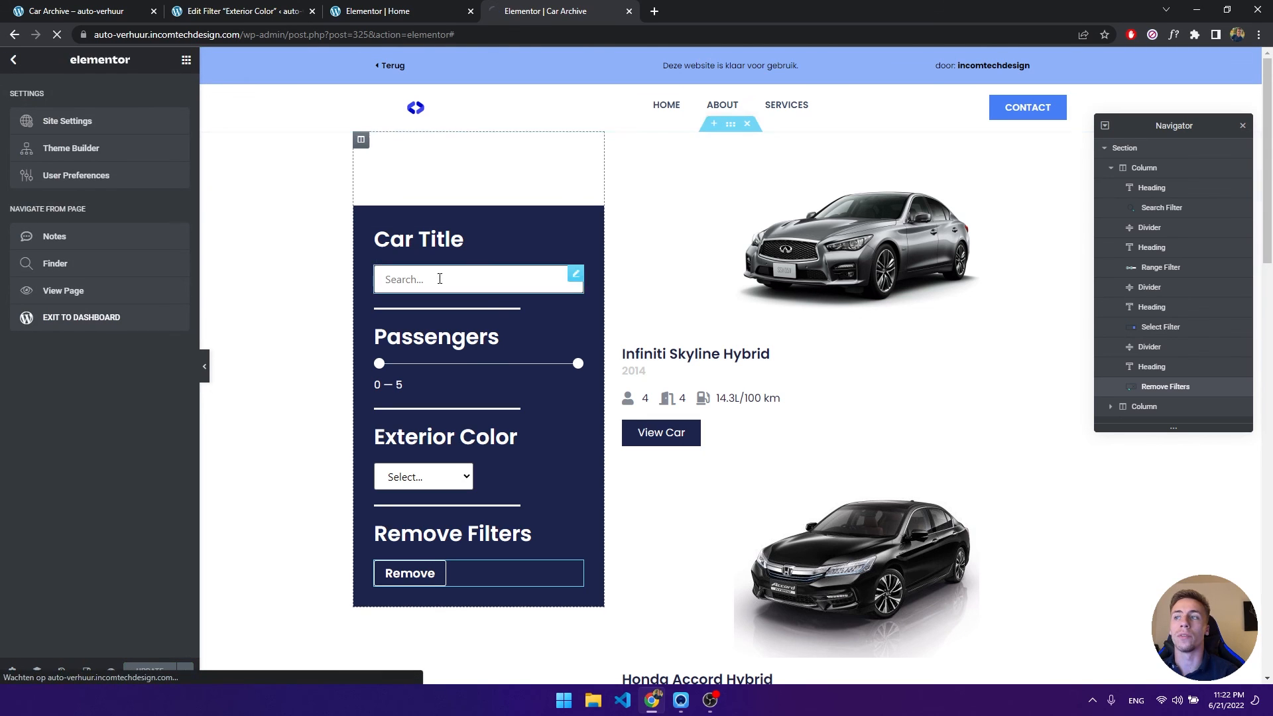
# Test the Car Title search on the live archive with "abcde", and clear the search text.
pyautogui.scroll(-5, 690, 246)
pyautogui.scroll(-10, 689, 240)
pyautogui.scroll(15, 690, 240)
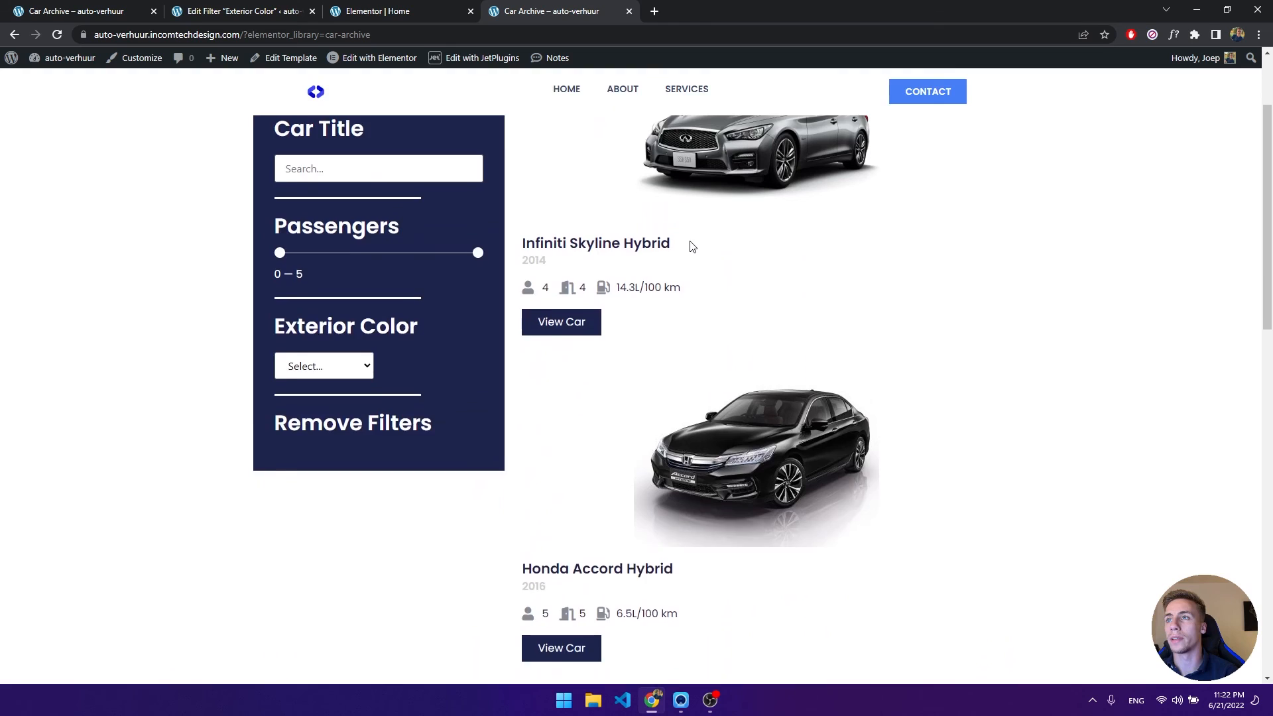
pyautogui.click(372, 311)
pyautogui.write('abcde')
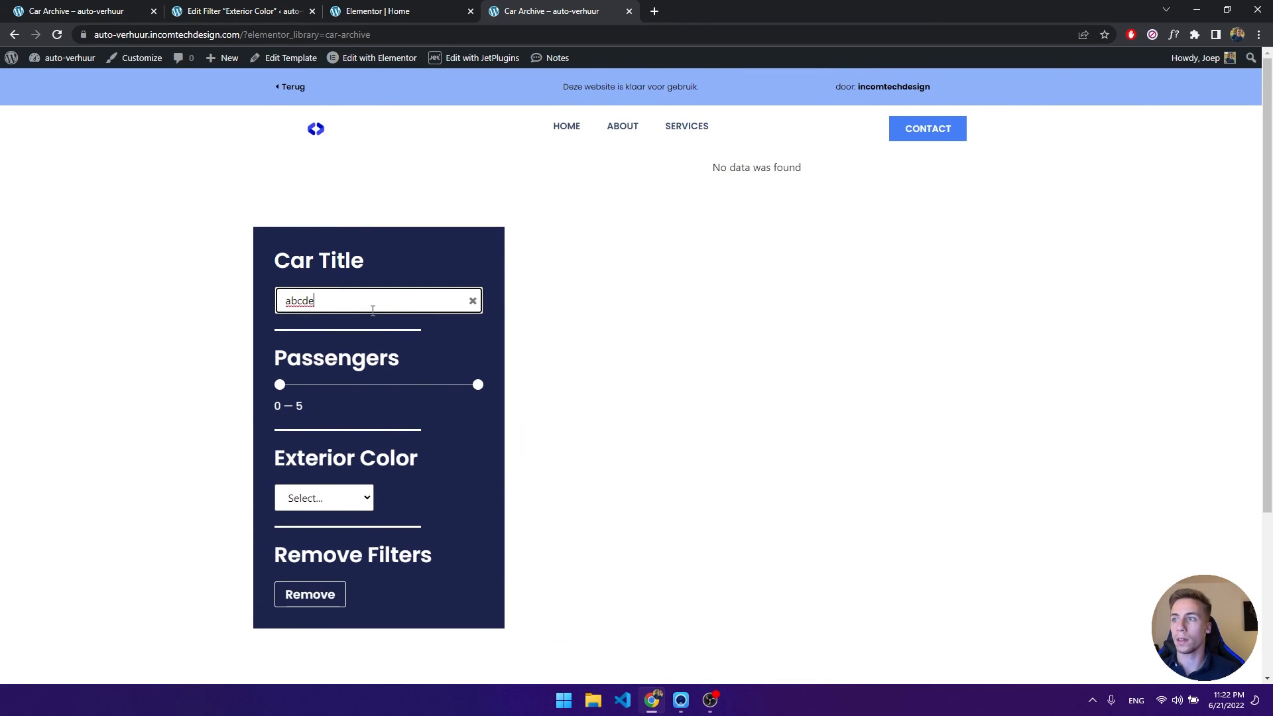
pyautogui.moveTo(711, 167); pyautogui.dragTo(839, 158)
pyautogui.click(805, 161)
pyautogui.moveTo(418, 296); pyautogui.dragTo(185, 268)
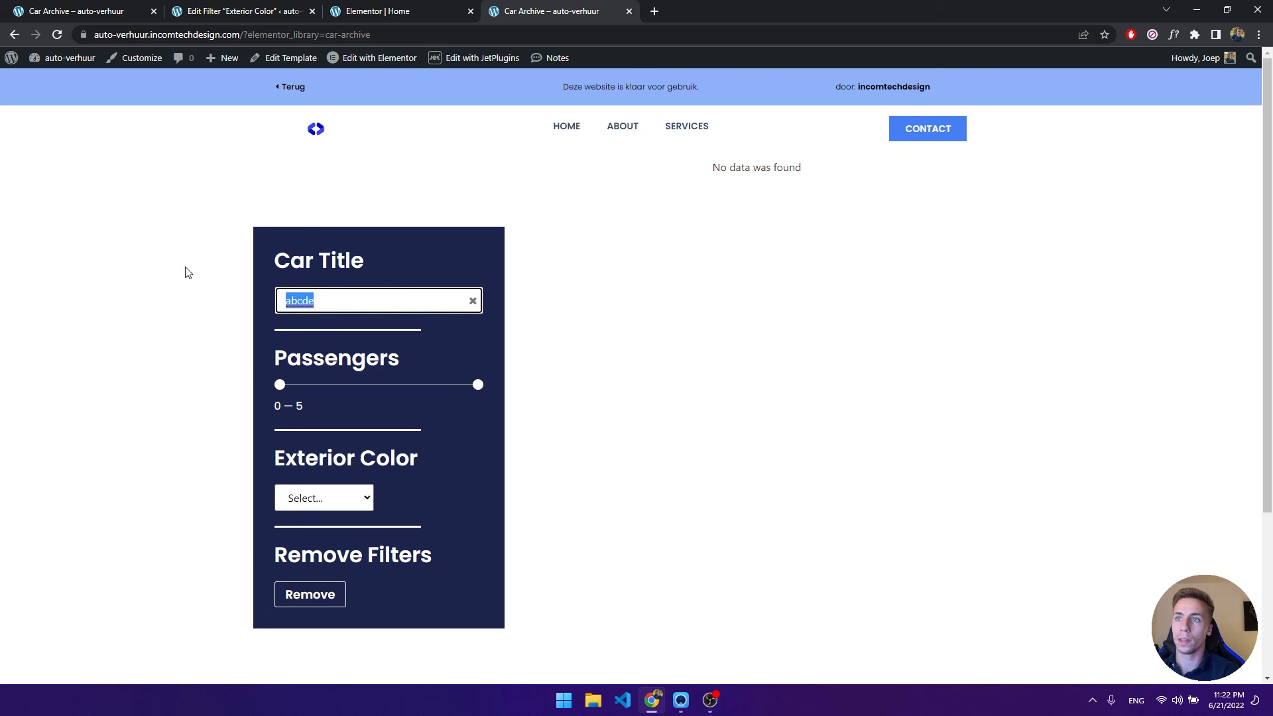
pyautogui.press('BackSpace')
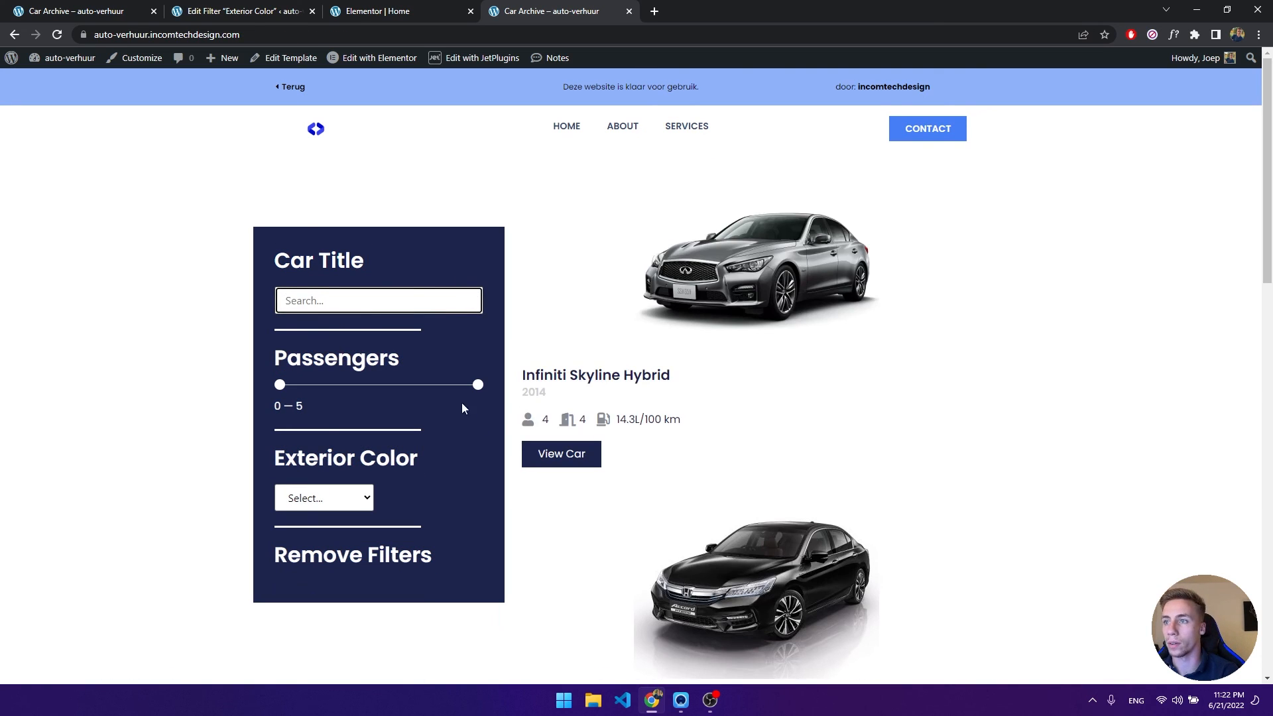
# Test the Passengers range filter with maximums of 1 and 4, and restore the maximum to 5.
pyautogui.moveTo(477, 386); pyautogui.dragTo(319, 385)
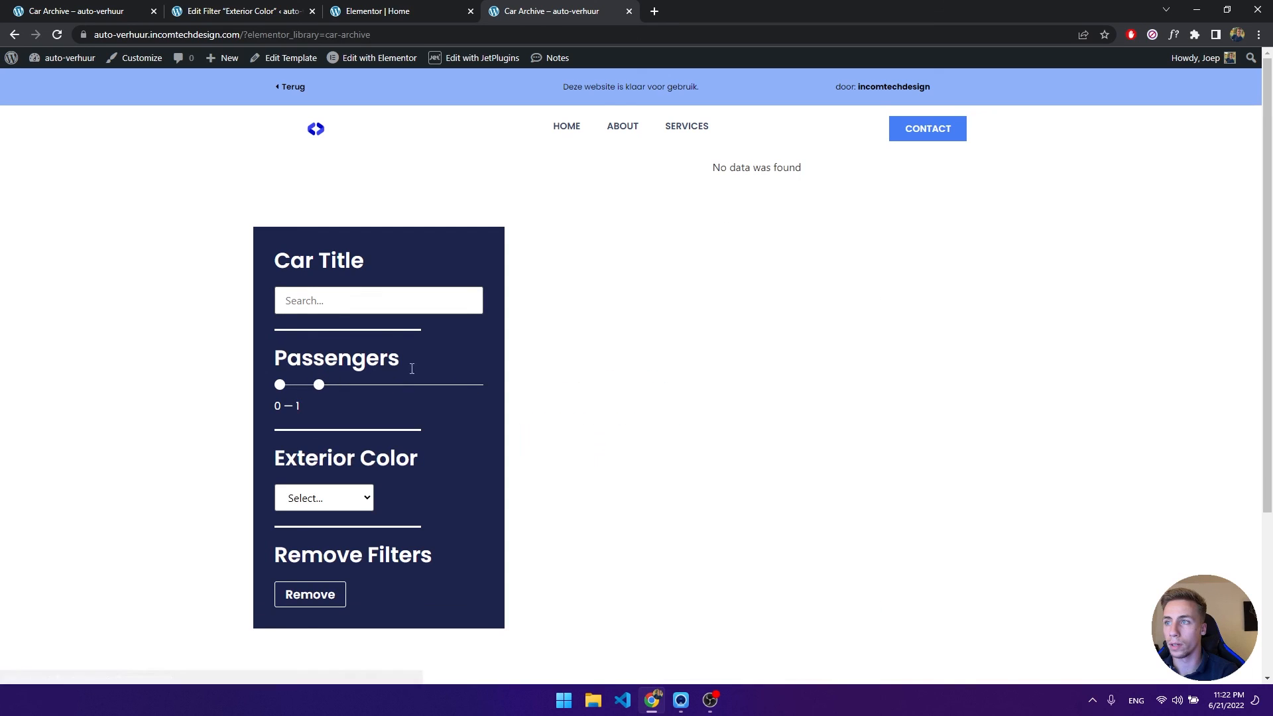
pyautogui.moveTo(349, 388); pyautogui.dragTo(424, 396)
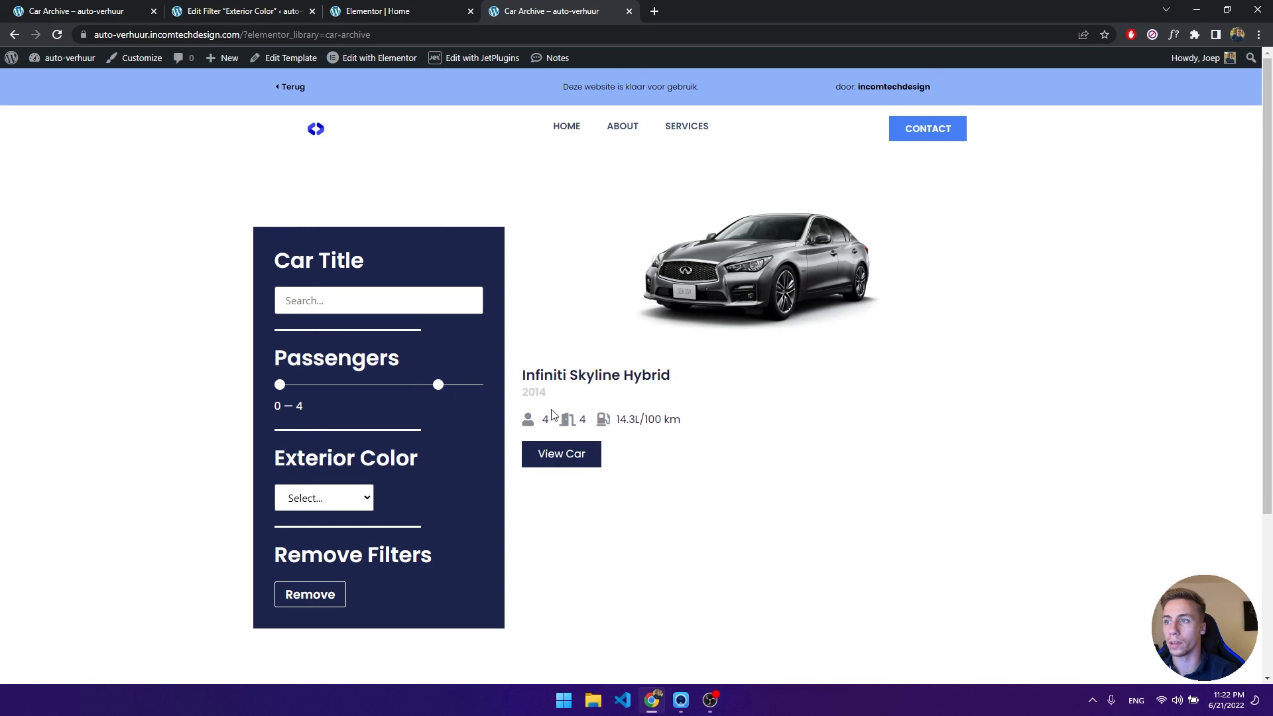
pyautogui.moveTo(441, 392); pyautogui.dragTo(478, 391)
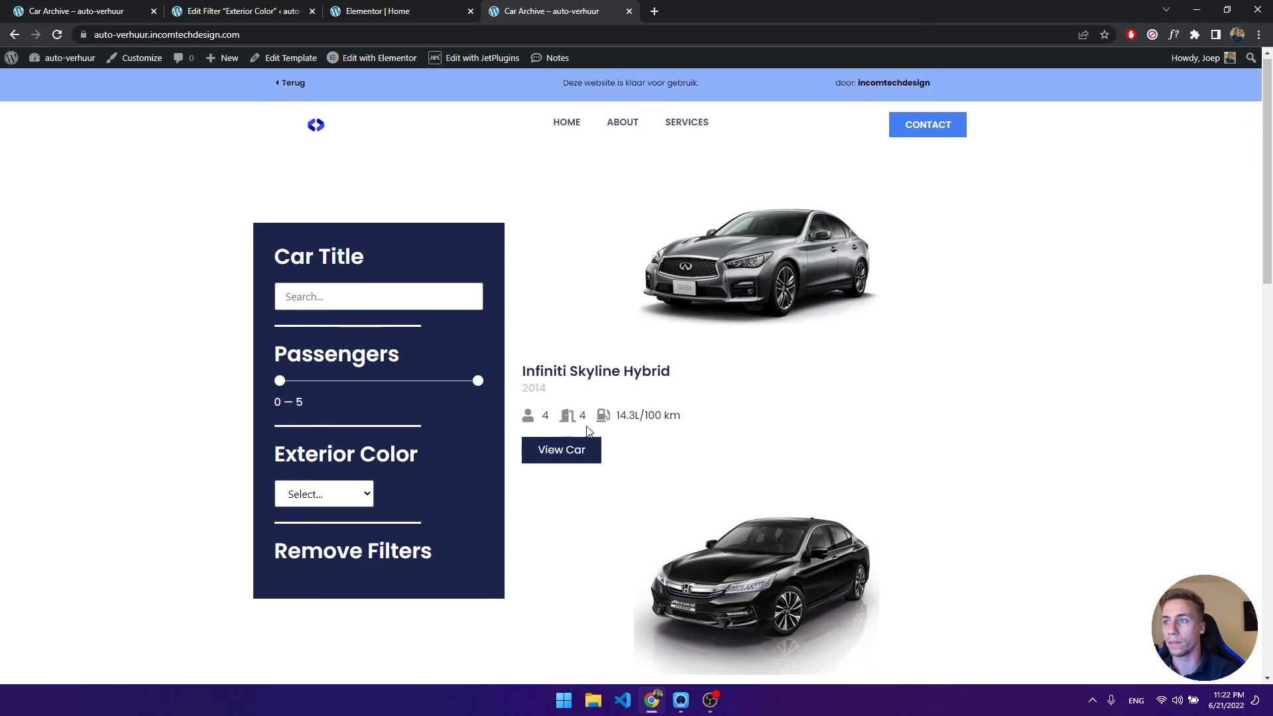
pyautogui.scroll(-3, 616, 561)
pyautogui.scroll(-4, 600, 551)
pyautogui.scroll(5, 585, 536)
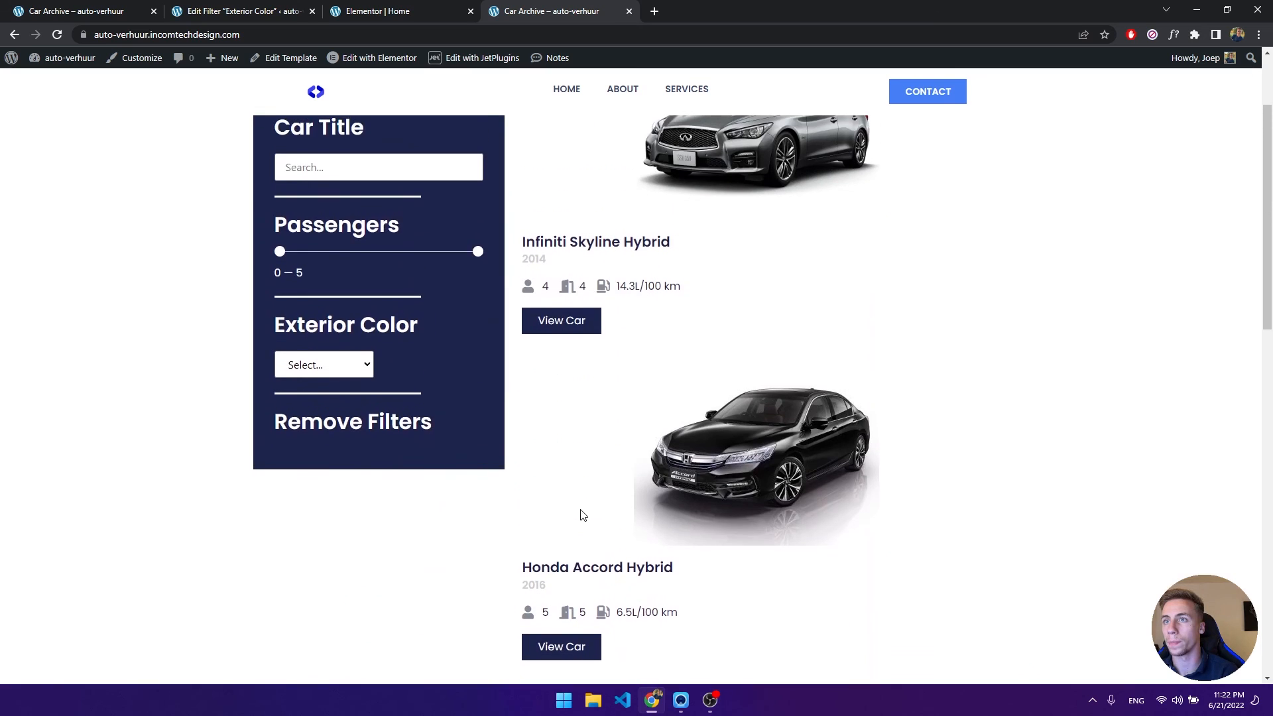
# Test the Exterior Color filter with red and with blue, and check the listed cars.
pyautogui.scroll(3, 596, 412)
pyautogui.click(324, 498)
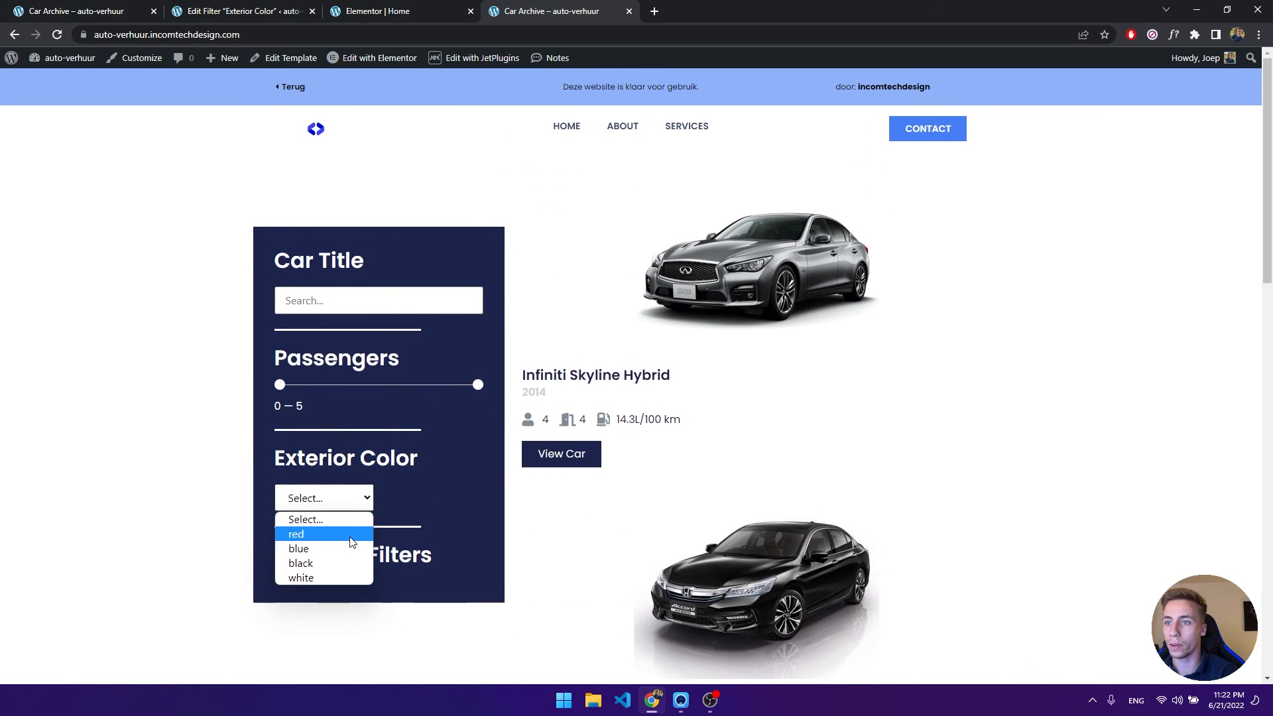
pyautogui.click(297, 533)
pyautogui.click(356, 501)
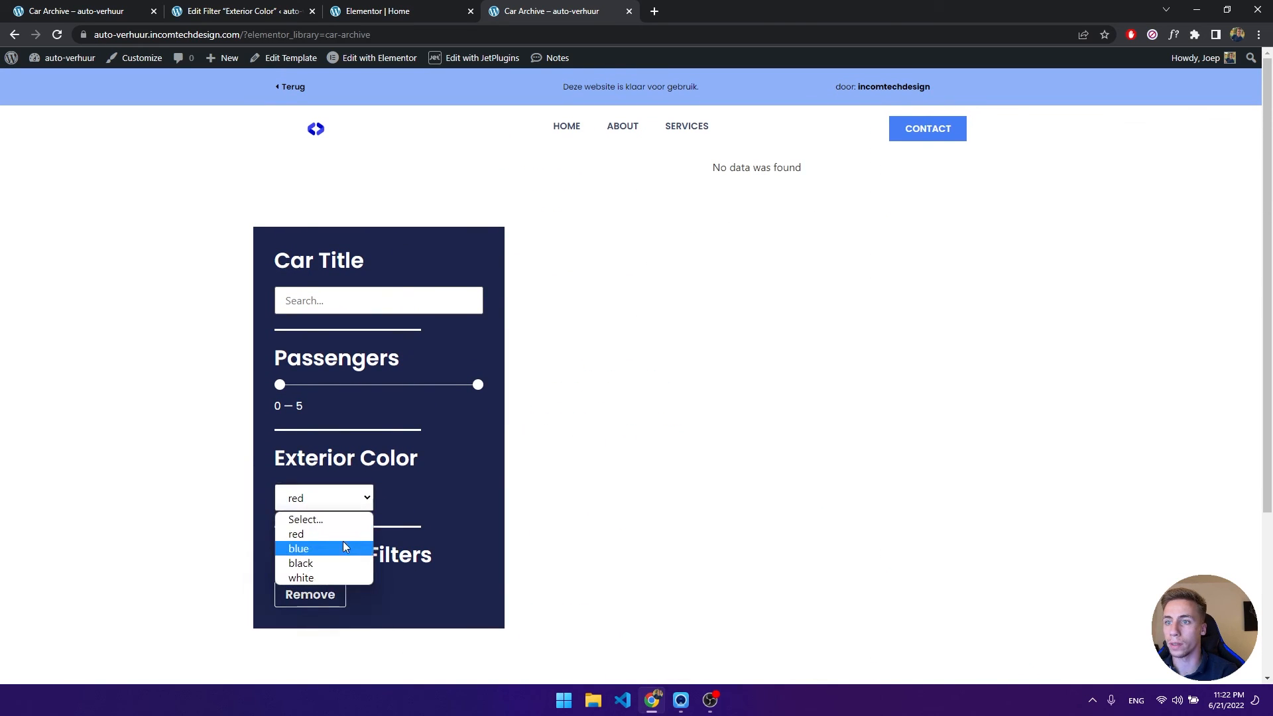
pyautogui.click(340, 548)
pyautogui.scroll(-5, 728, 420)
pyautogui.scroll(5, 663, 437)
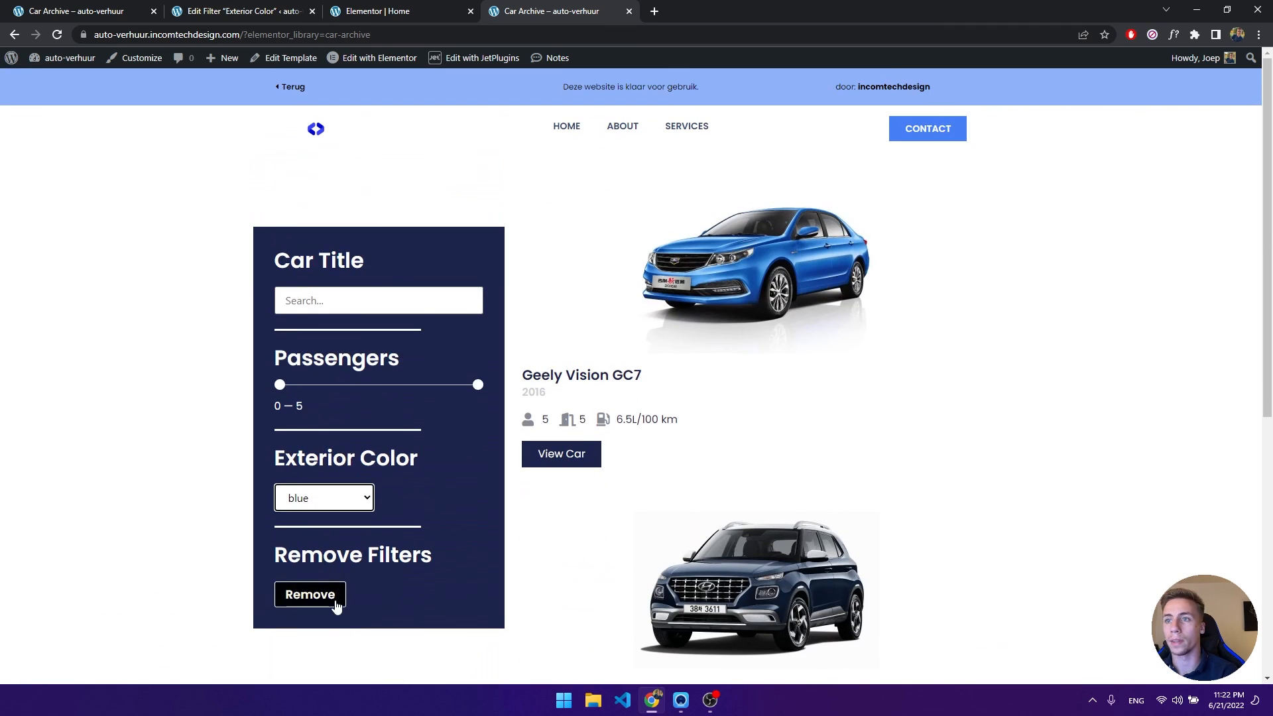
# Remove the applied filters and look through the whole car listing.
pyautogui.click(309, 595)
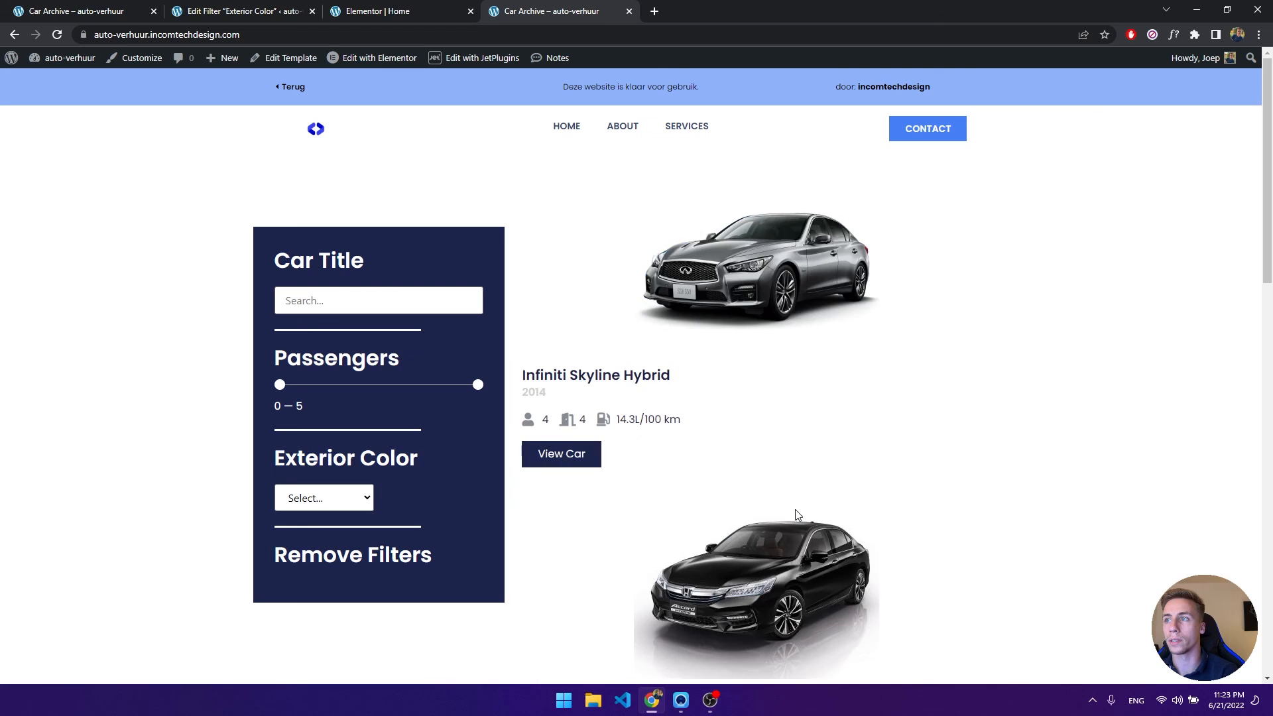
pyautogui.scroll(-12, 810, 273)
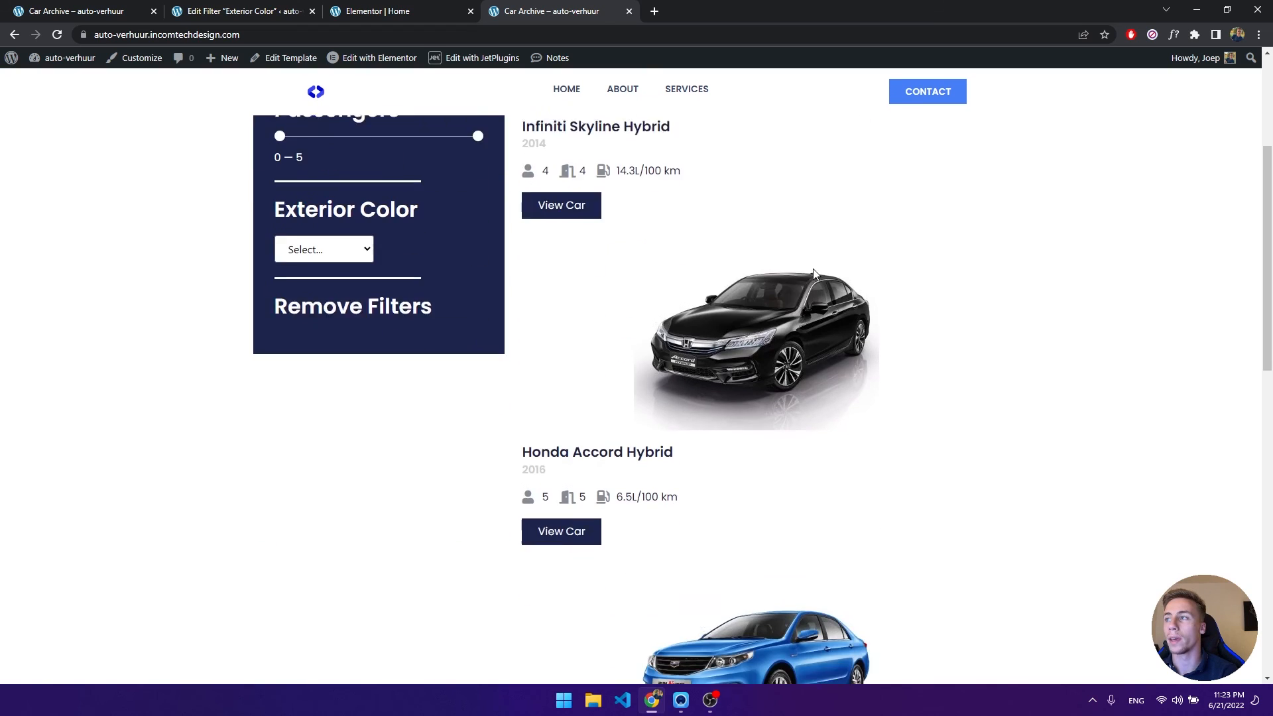
pyautogui.scroll(-2, 805, 270)
pyautogui.scroll(14, 802, 272)
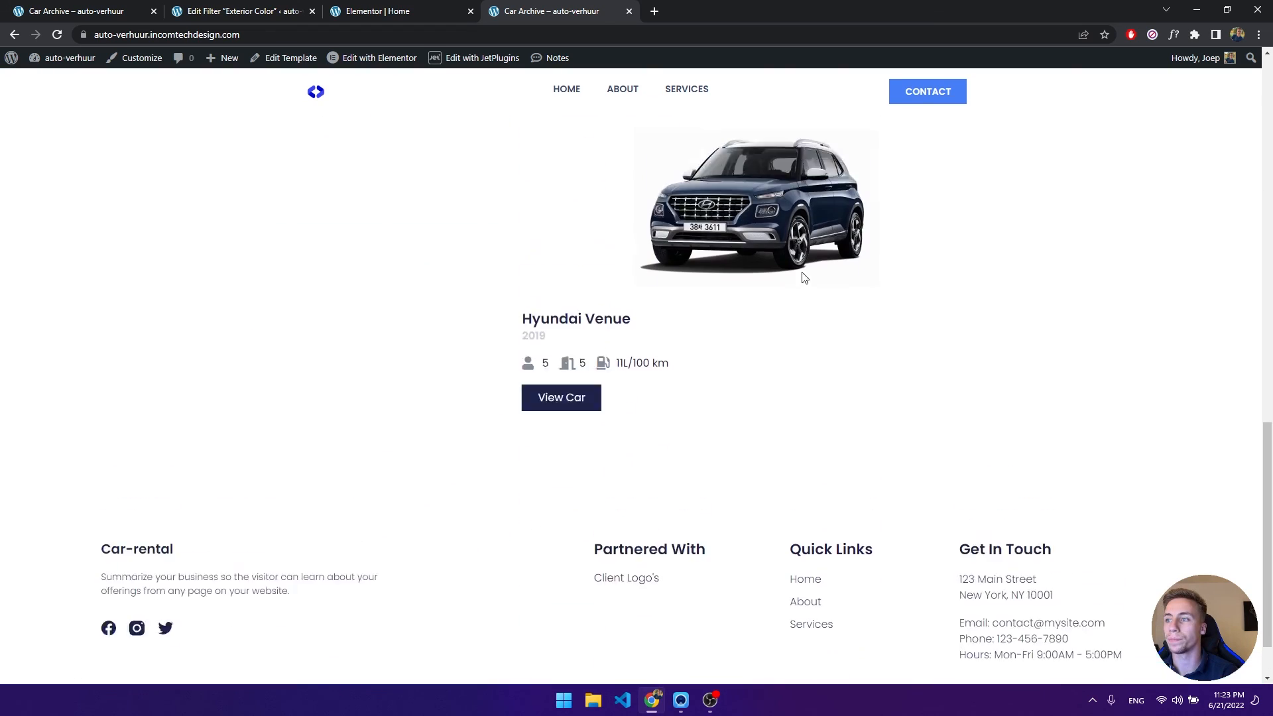